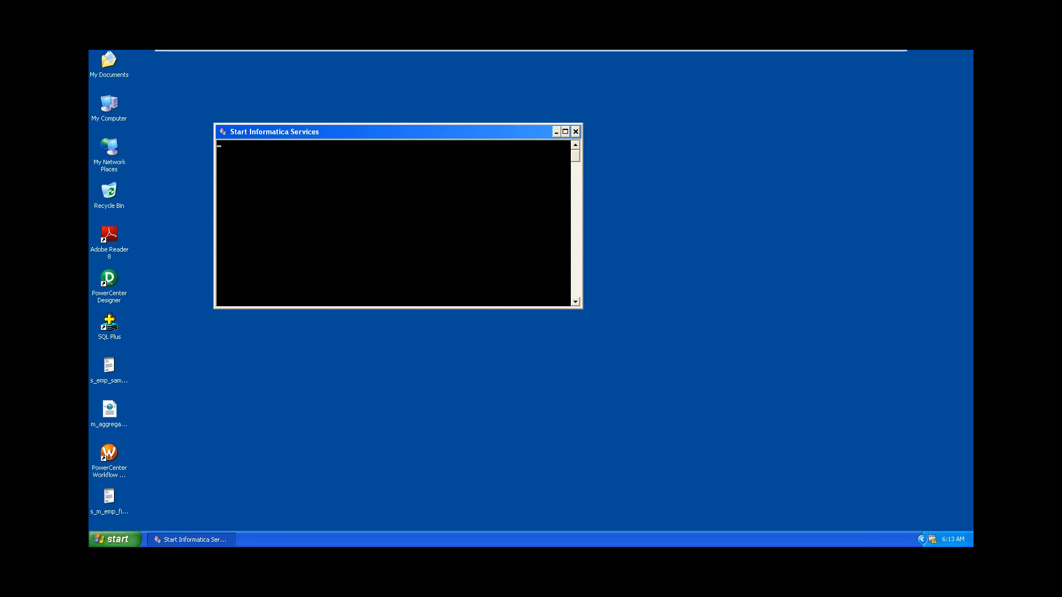
pyautogui.moveTo(825, 50)
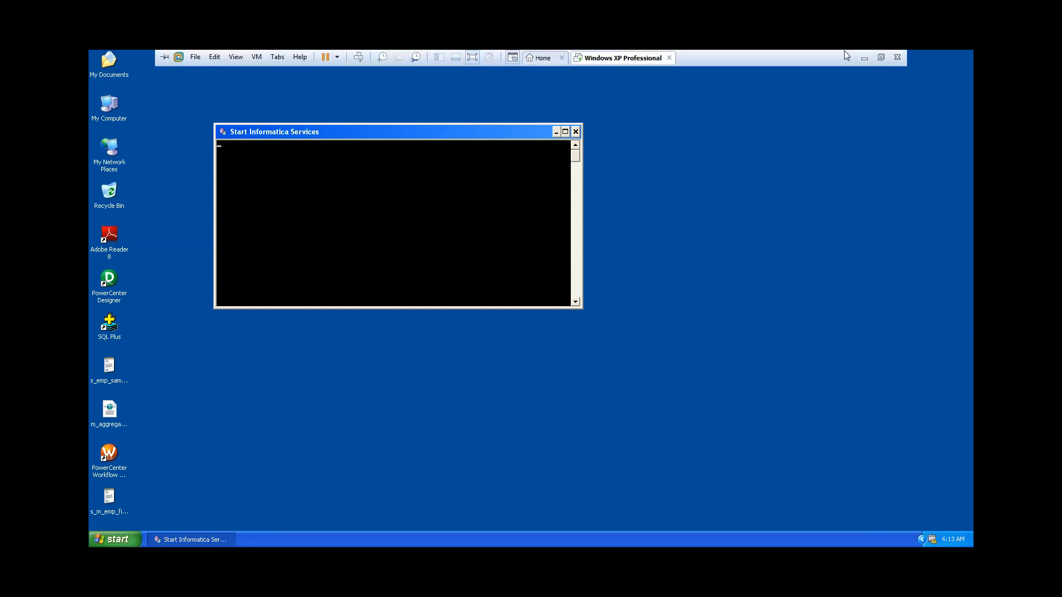
pyautogui.click(862, 57)
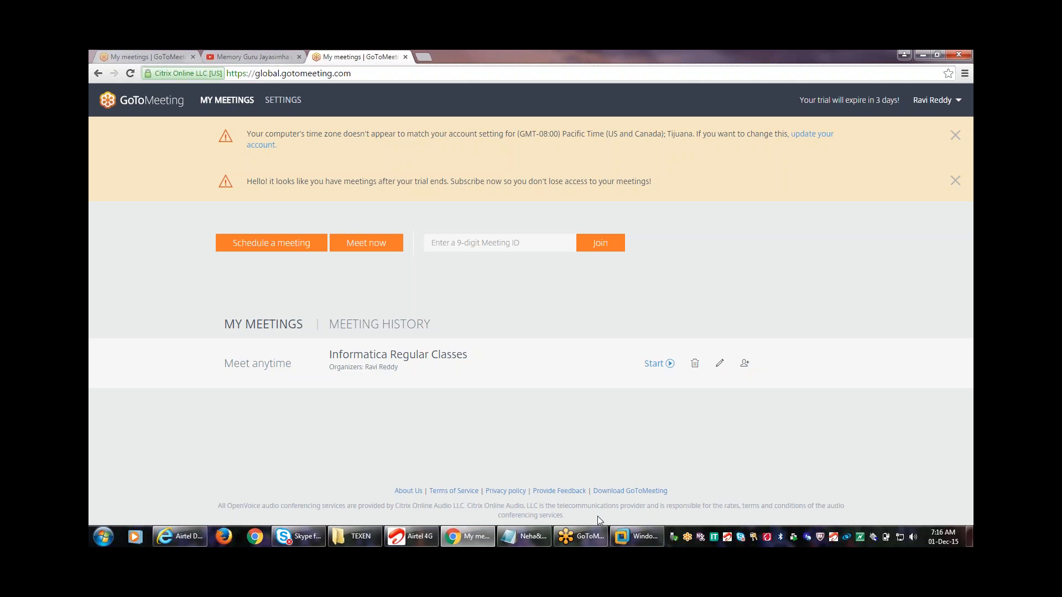
pyautogui.click(636, 536)
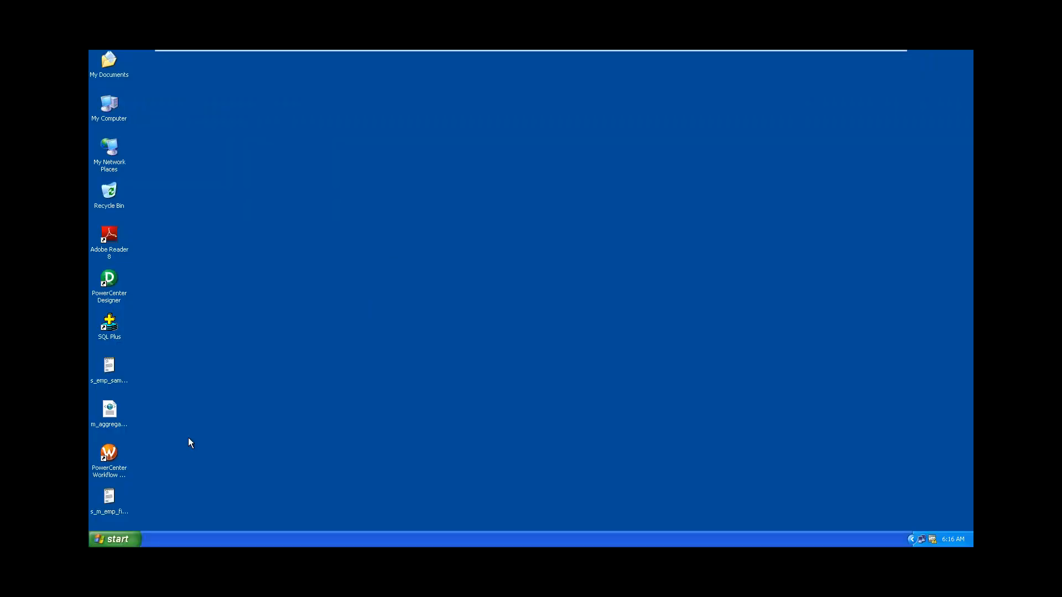
pyautogui.click(124, 543)
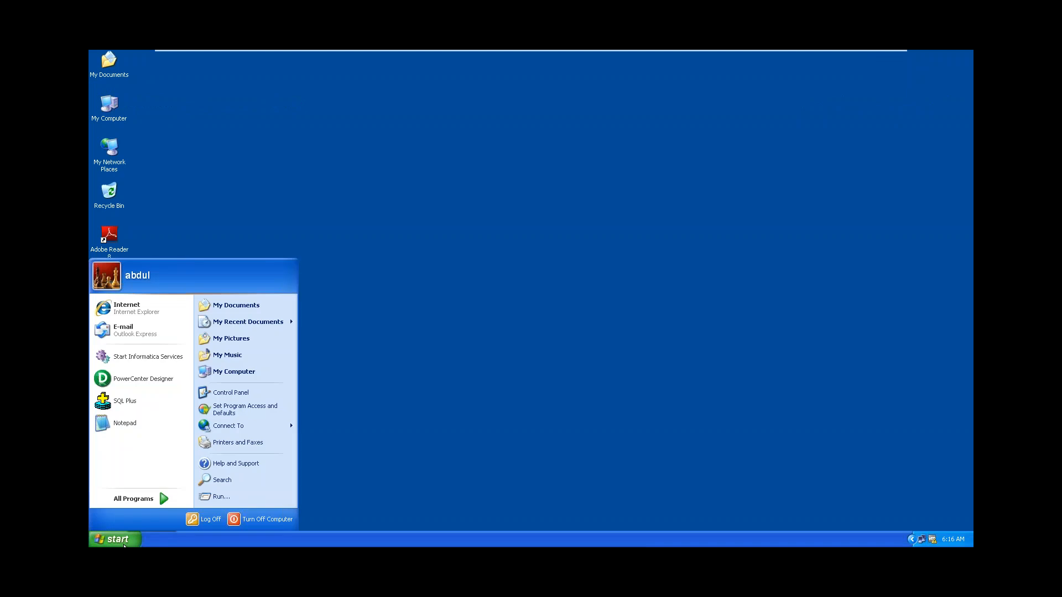
pyautogui.click(211, 168)
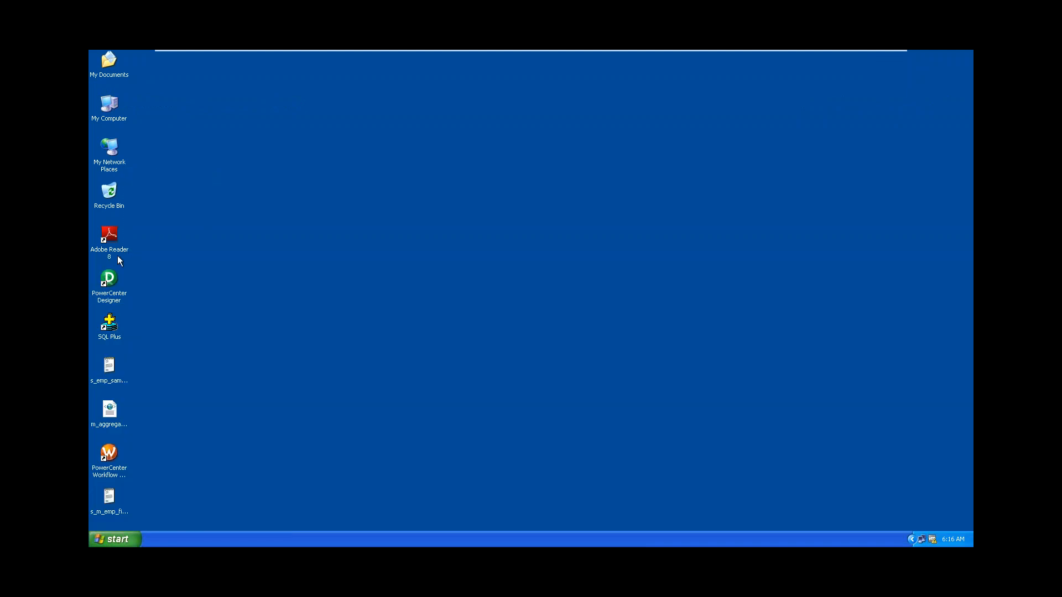
# Open PowerCenter Designer in a maximized window and connect to the infrep repository with the account password
pyautogui.doubleClick(109, 279)
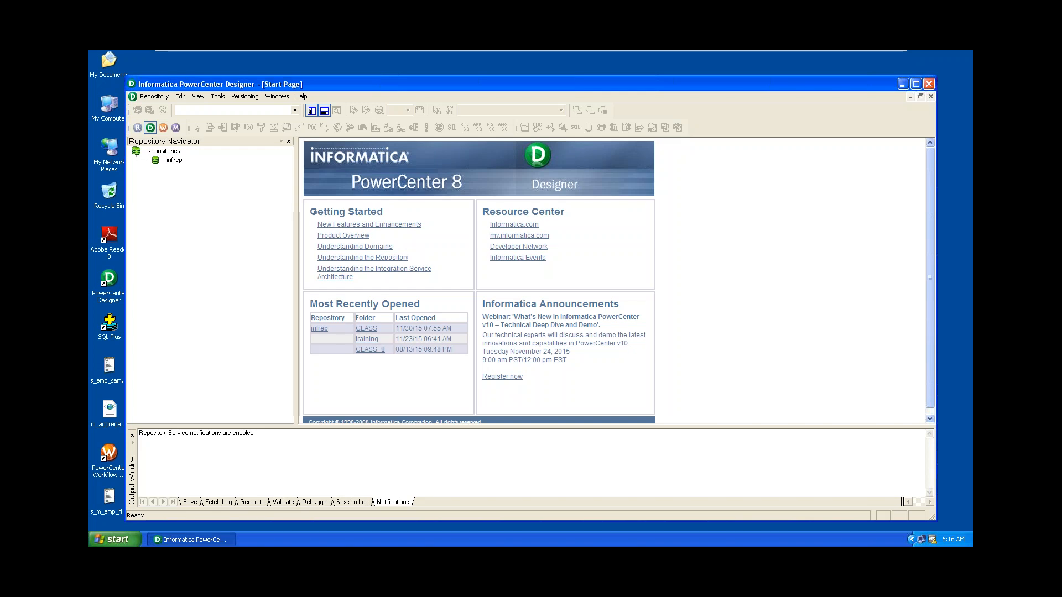
pyautogui.click(915, 84)
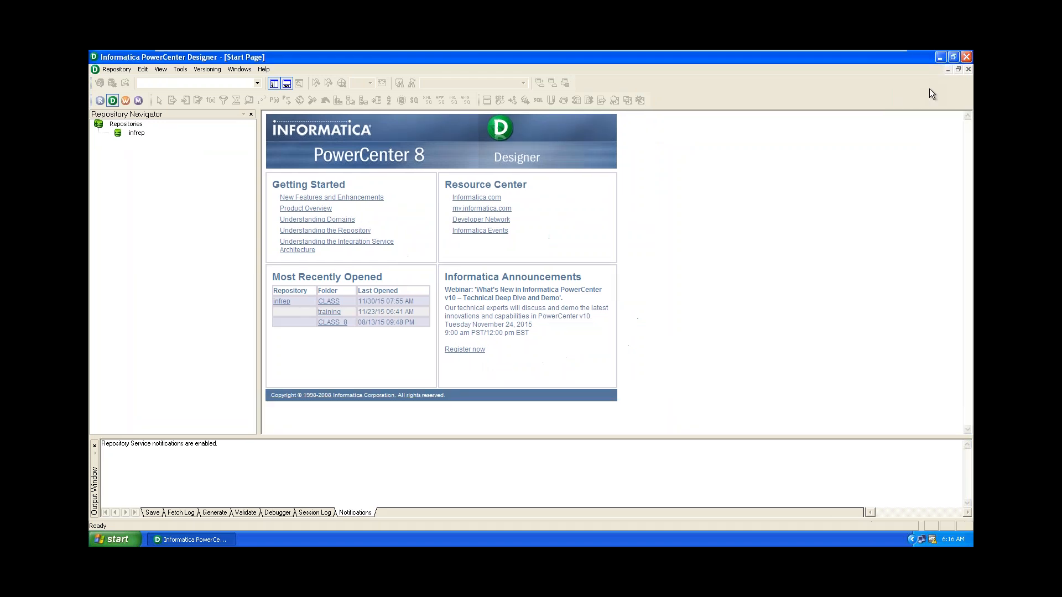
pyautogui.doubleClick(136, 132)
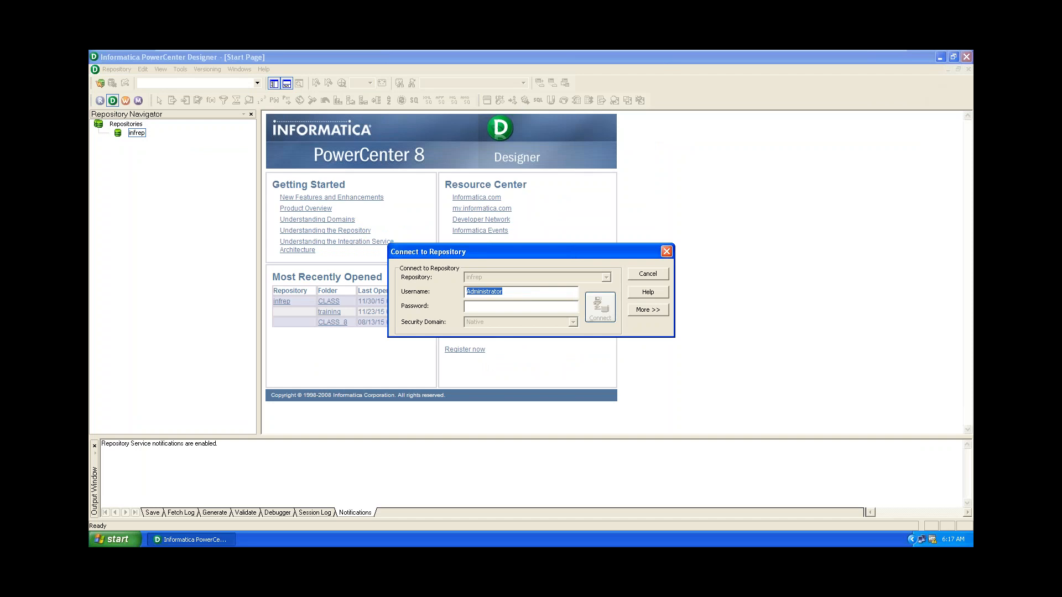
pyautogui.click(537, 306)
pyautogui.hotkey('ctrl', 'v')
pyautogui.press('Return')
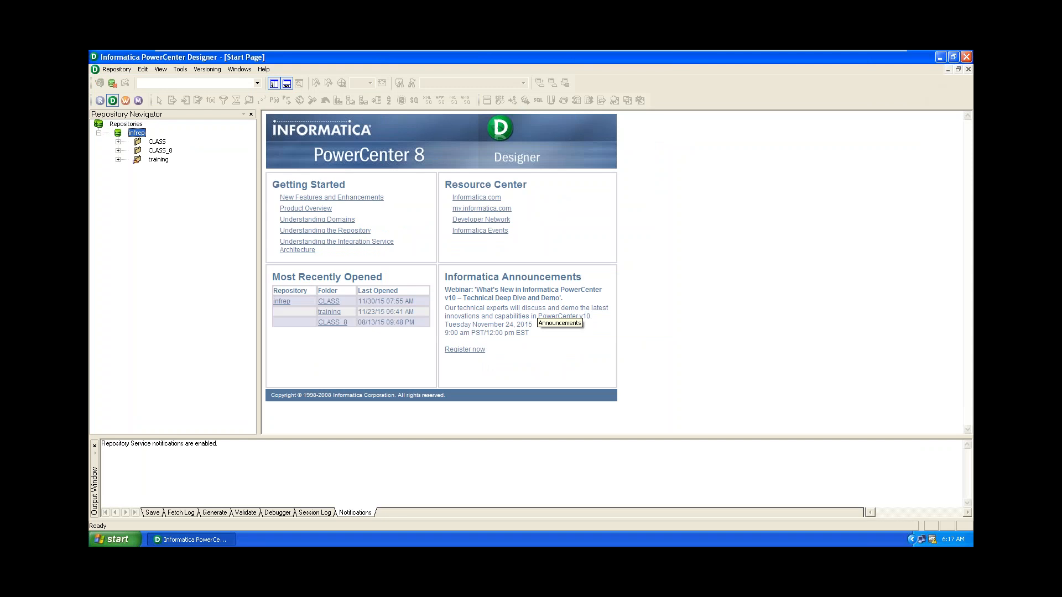
# Open the CLASS folder and the training folder of the infrep repository
pyautogui.doubleClick(157, 141)
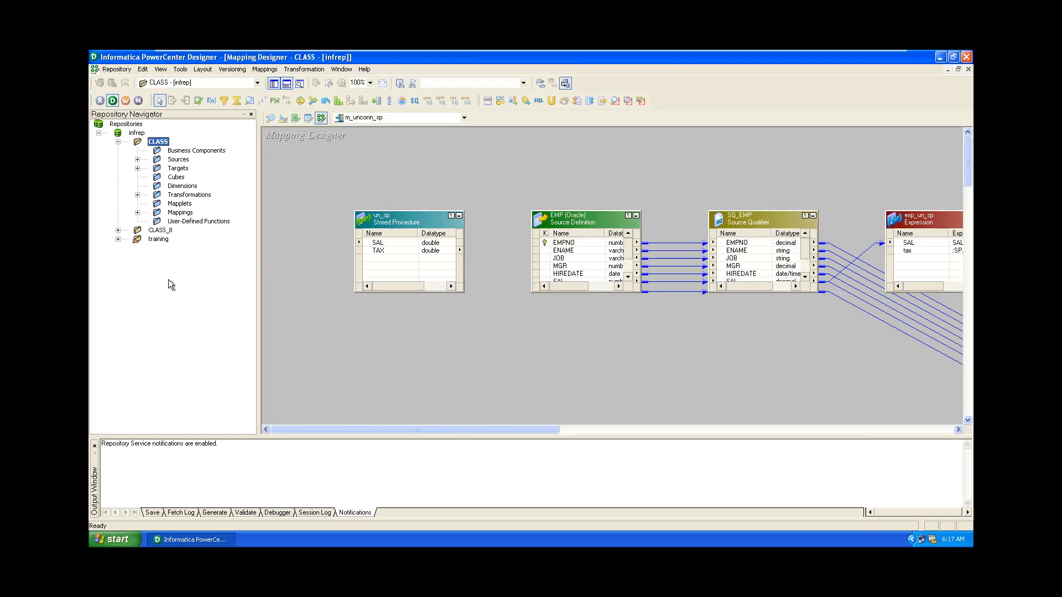
pyautogui.click(308, 329)
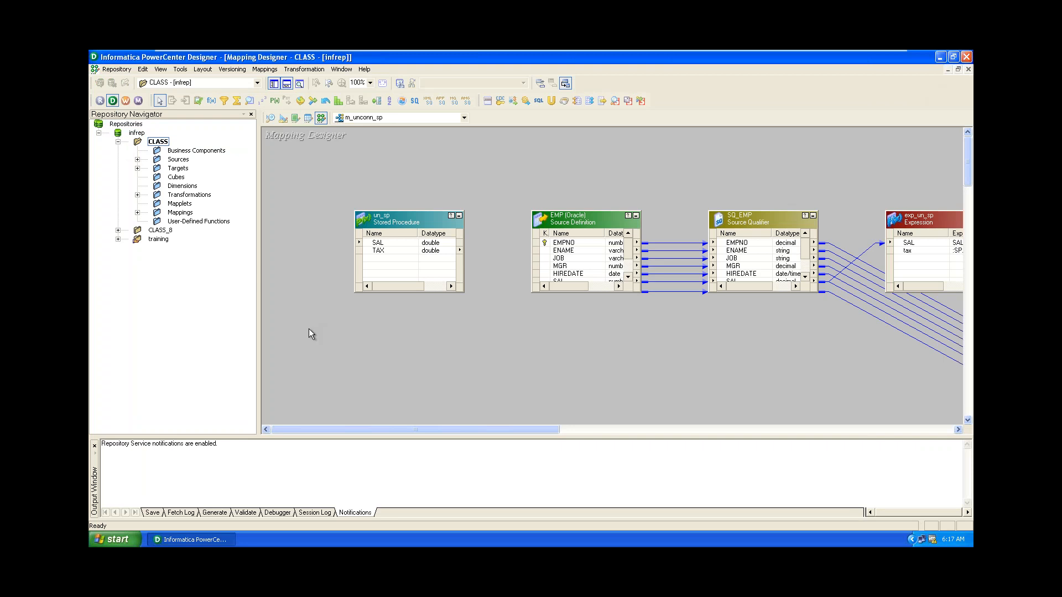
pyautogui.doubleClick(159, 239)
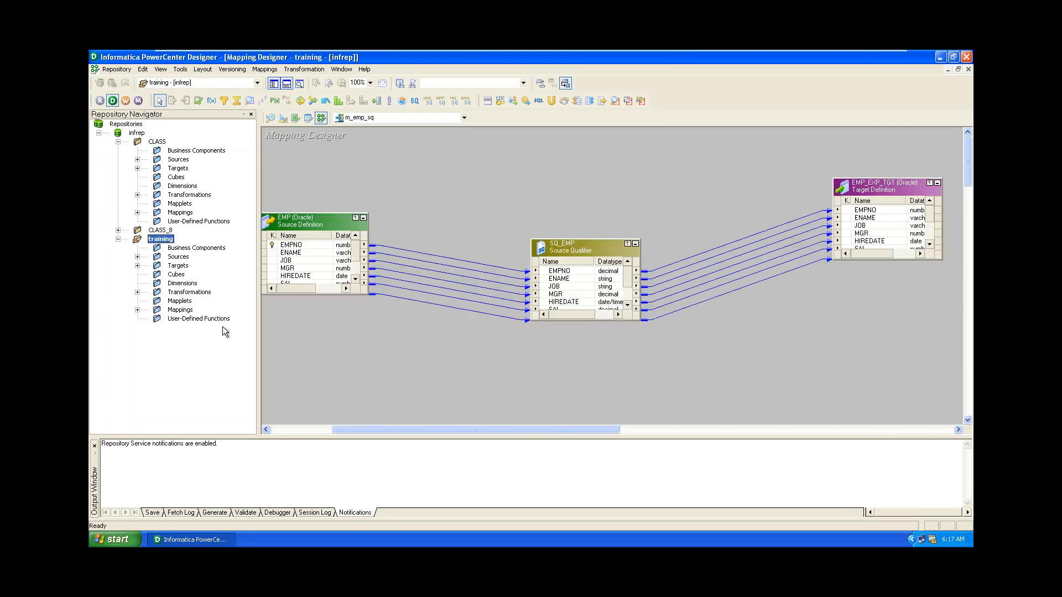
pyautogui.click(316, 369)
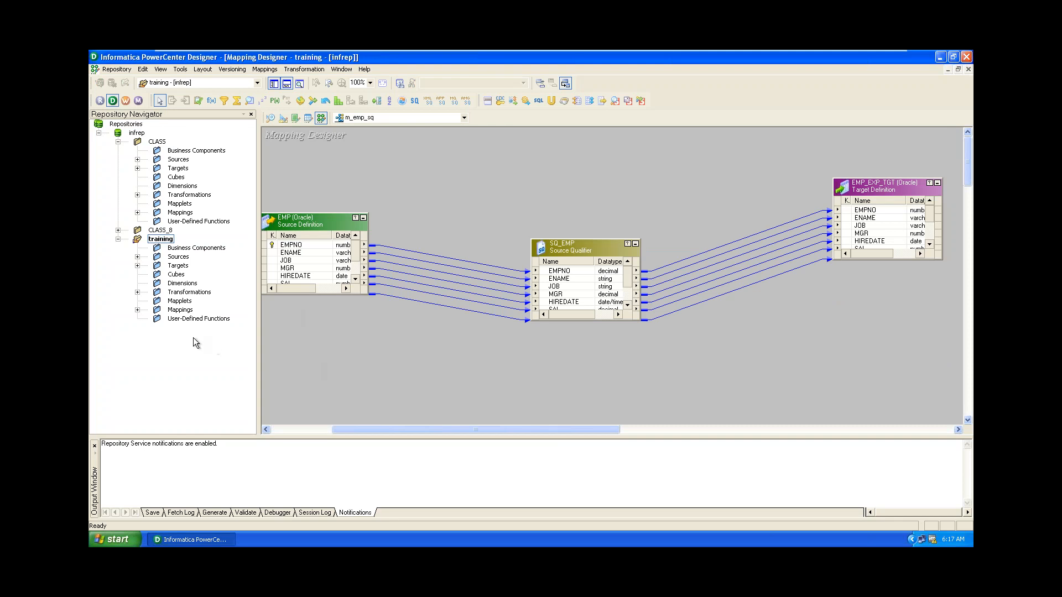
# Expand the DBconnection sources of the training folder and select the PRODUCT_PRICE_INCREMENT source
pyautogui.click(137, 257)
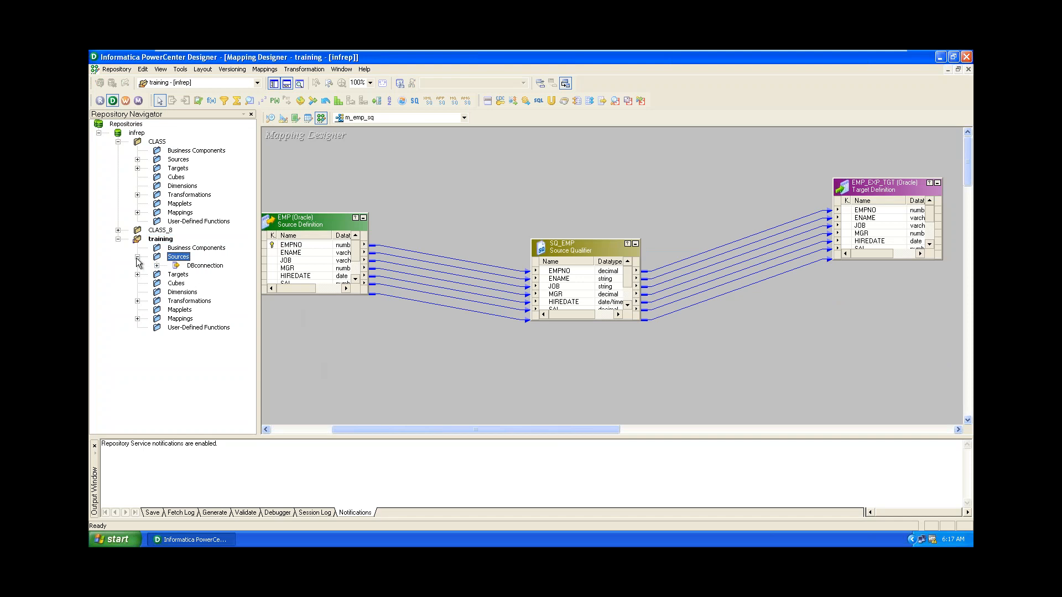
pyautogui.click(160, 239)
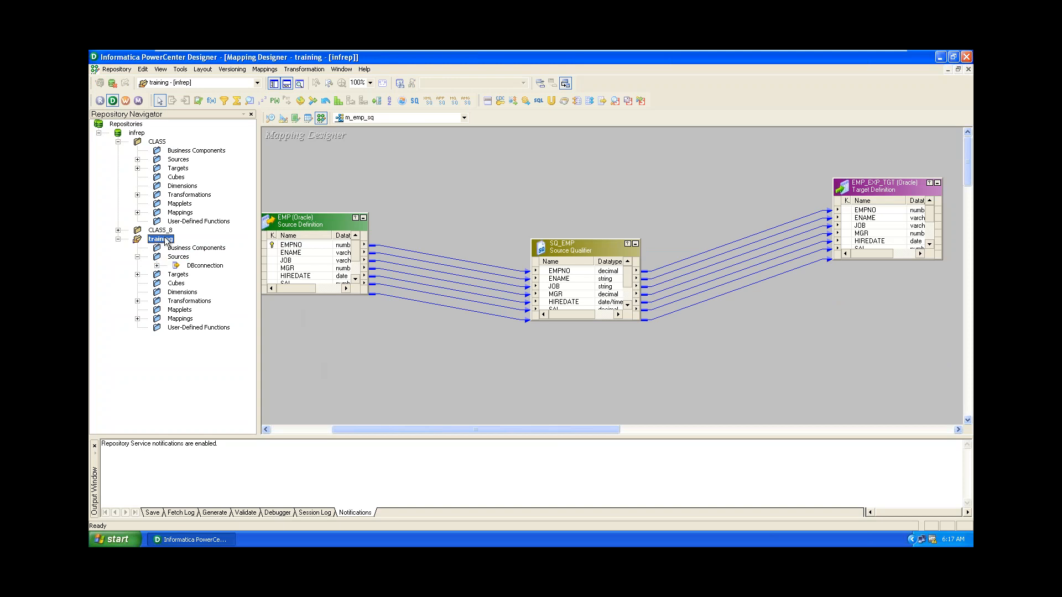
pyautogui.click(156, 142)
pyautogui.click(138, 257)
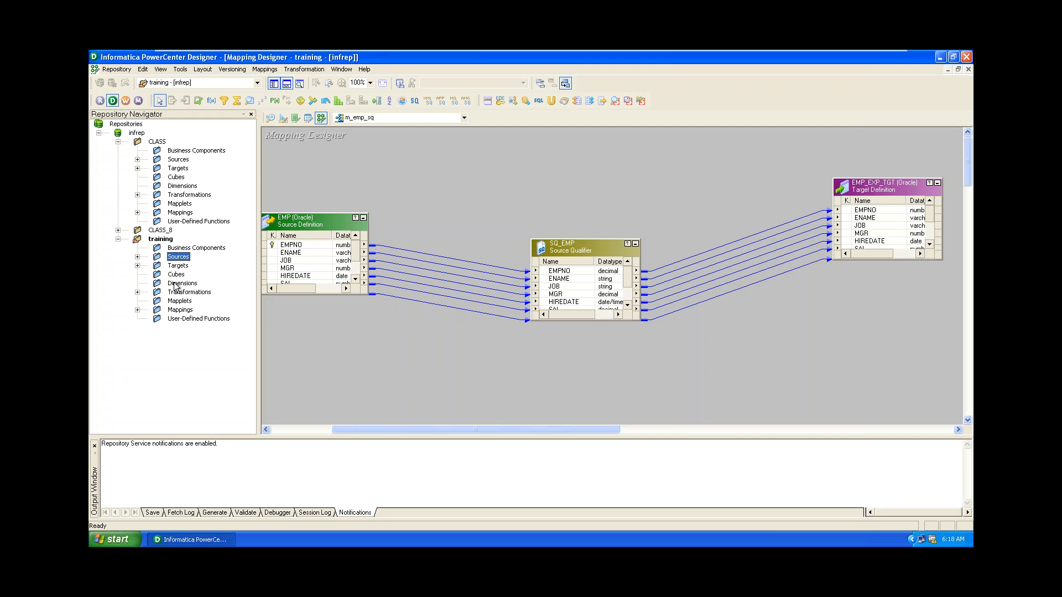
pyautogui.click(137, 257)
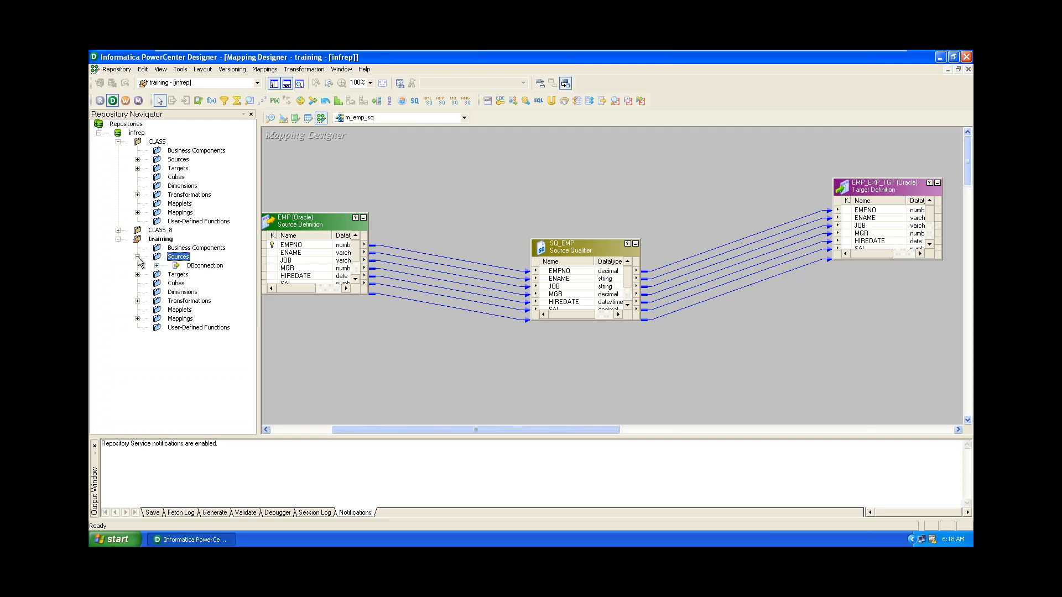
pyautogui.click(158, 266)
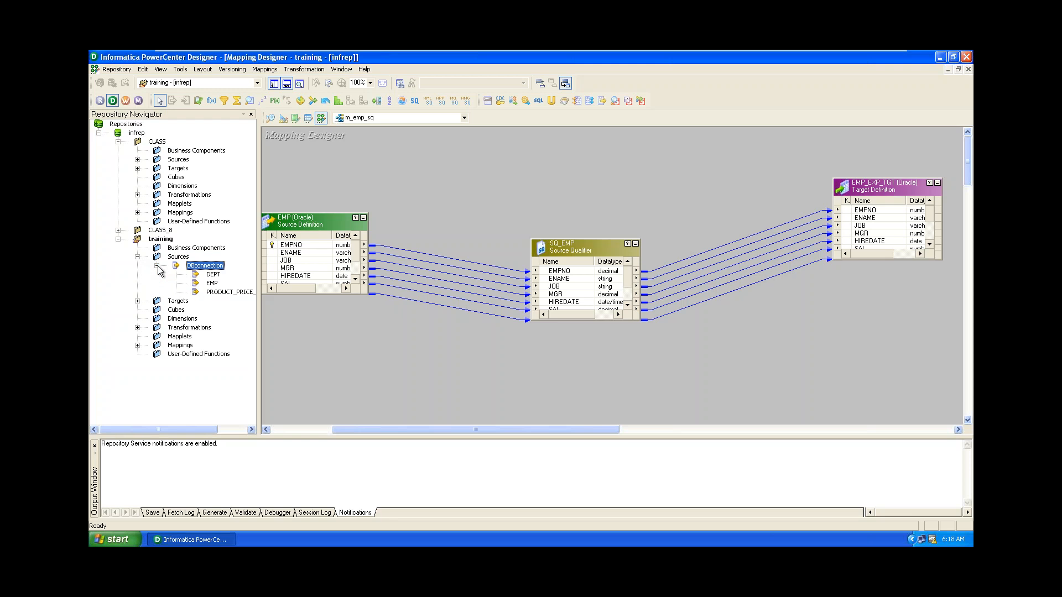
pyautogui.click(240, 292)
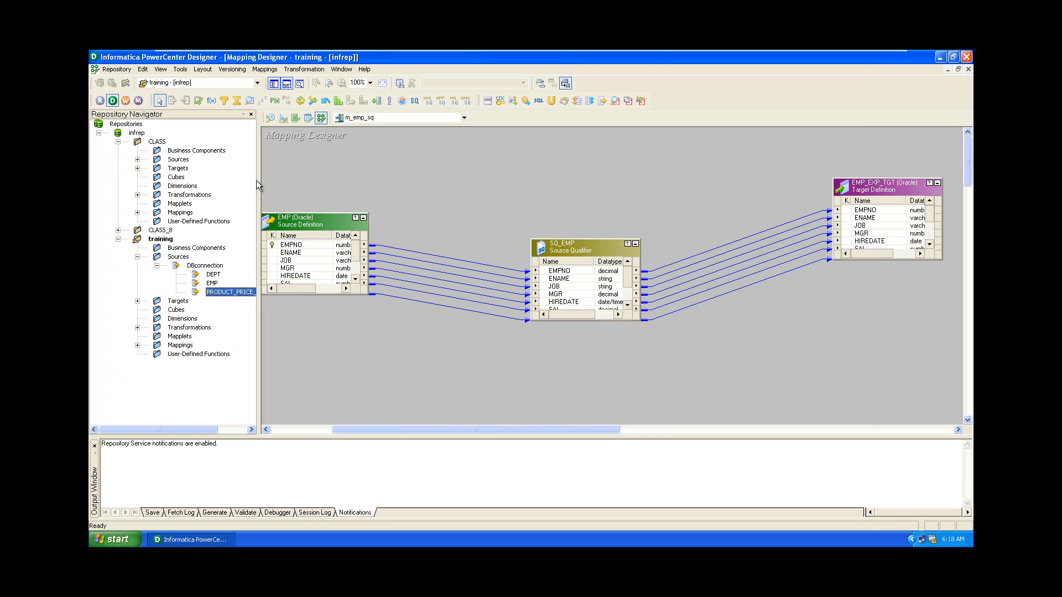
# Expand the DBconnection sources of the CLASS folder and compare them with the sources in the training folder
pyautogui.click(159, 142)
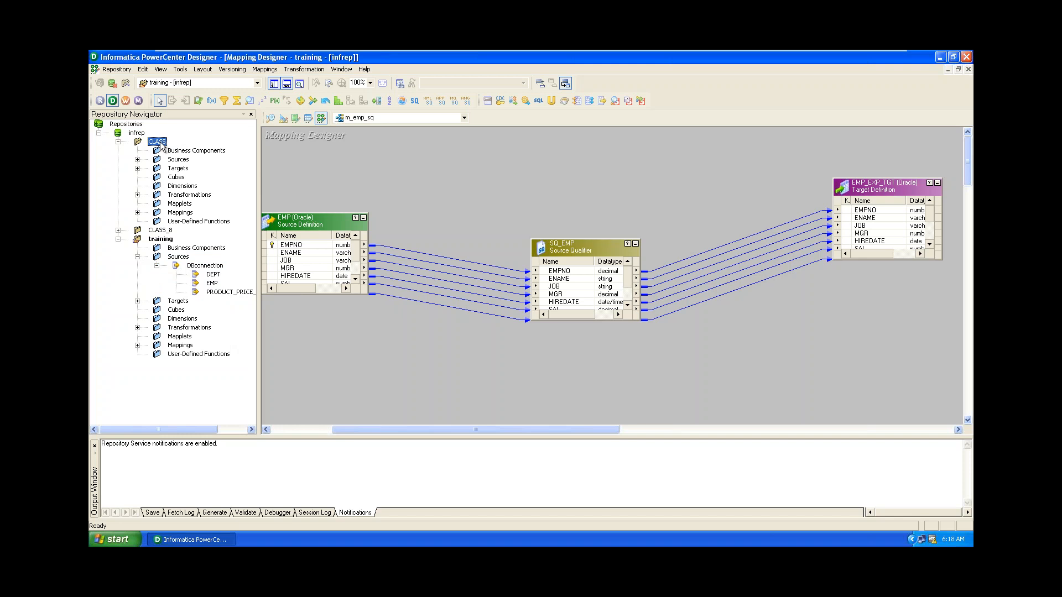
pyautogui.click(137, 160)
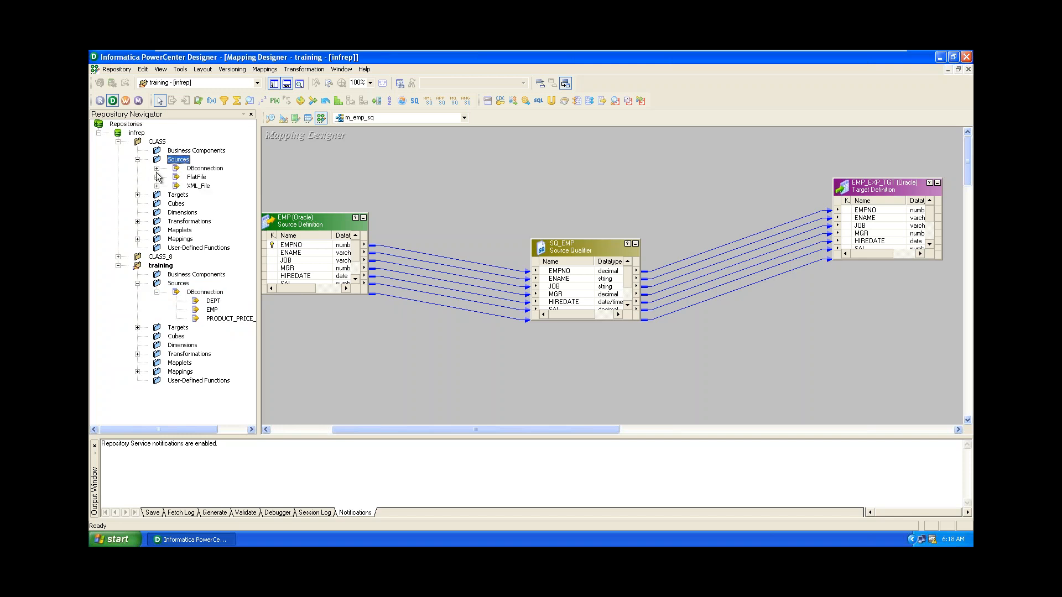
pyautogui.click(157, 169)
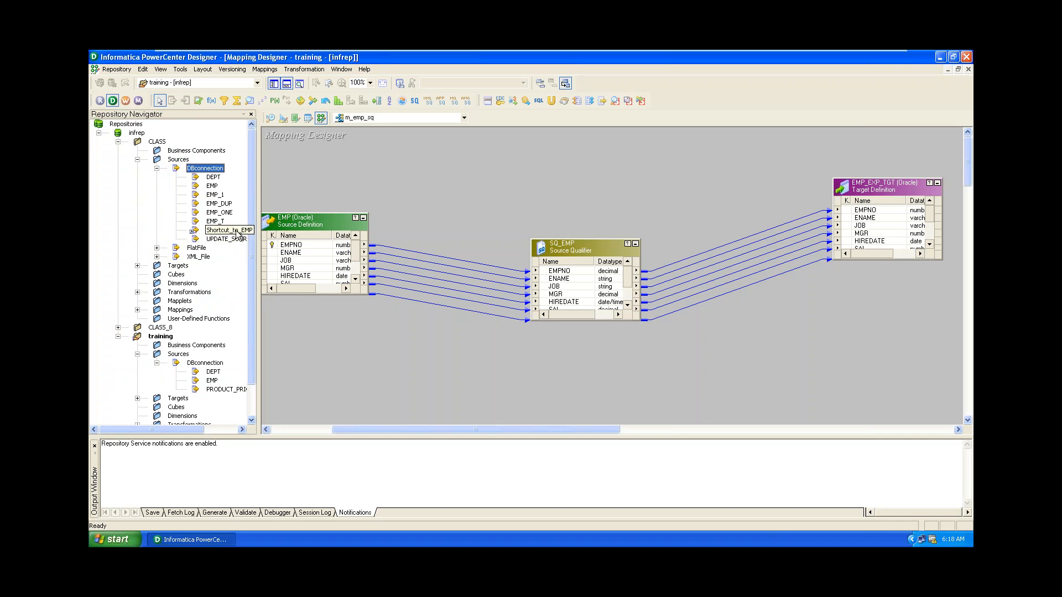
pyautogui.moveTo(251, 221); pyautogui.dragTo(251, 299)
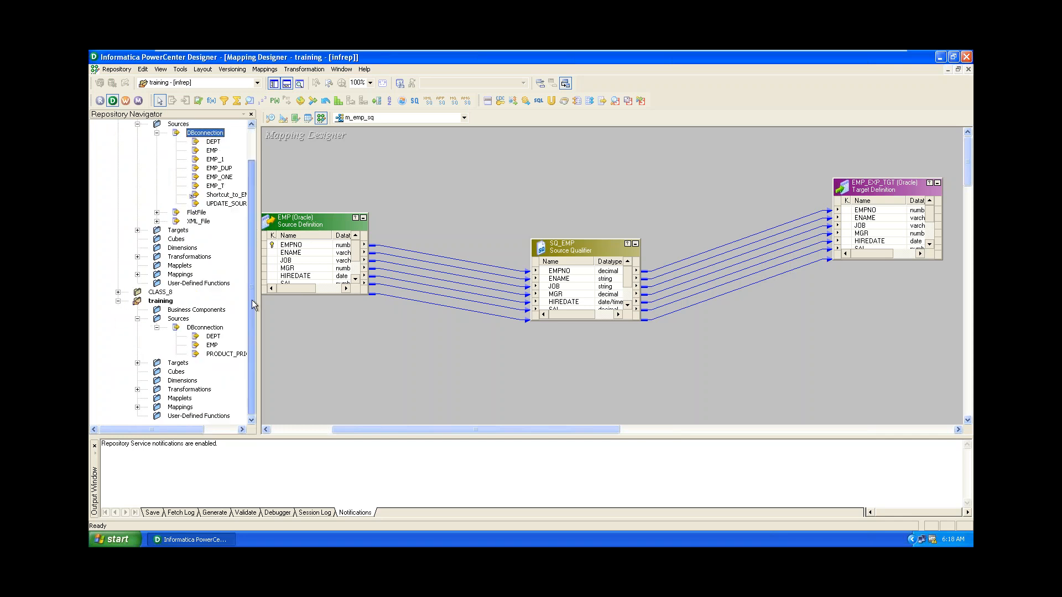
pyautogui.click(219, 356)
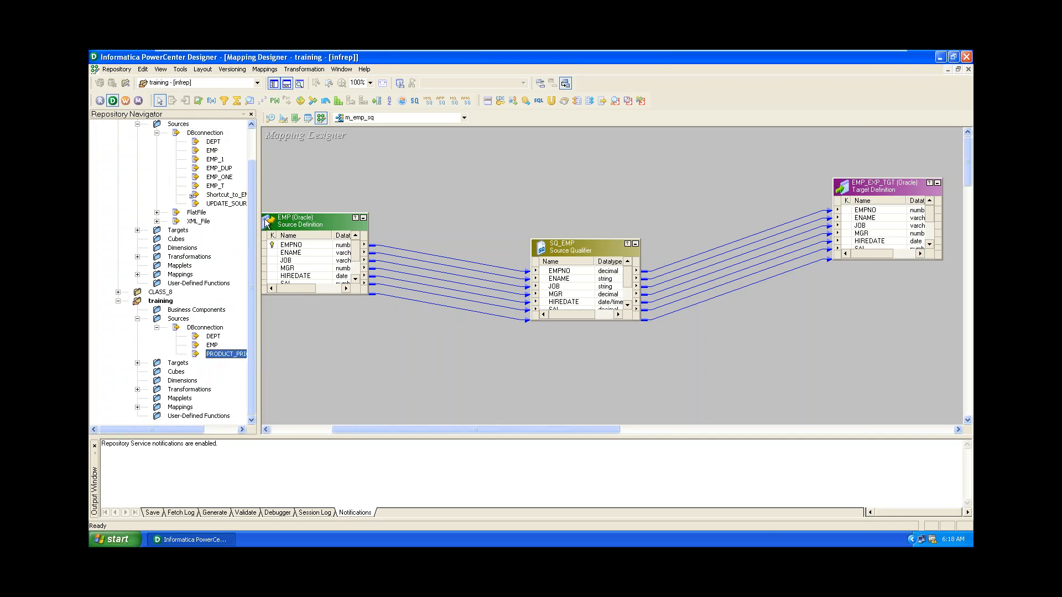
pyautogui.moveTo(254, 203); pyautogui.dragTo(254, 189)
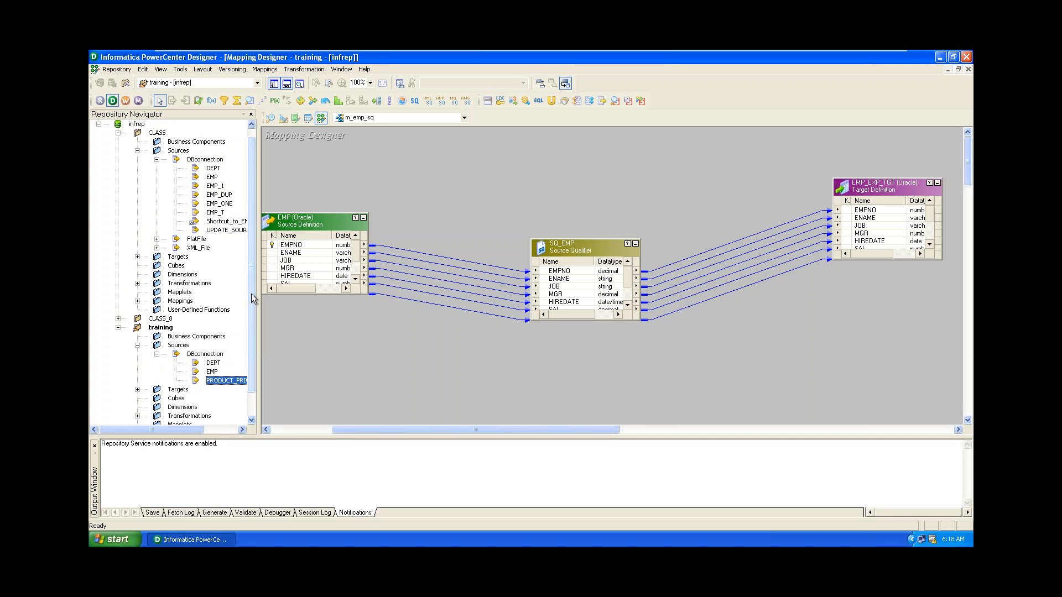
pyautogui.click(224, 383)
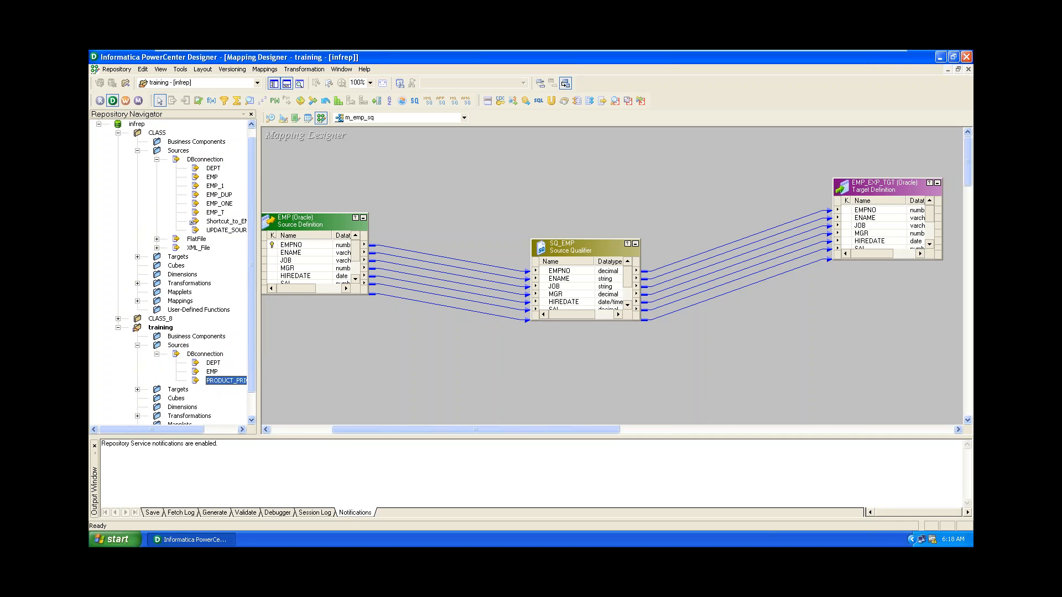
pyautogui.click(222, 194)
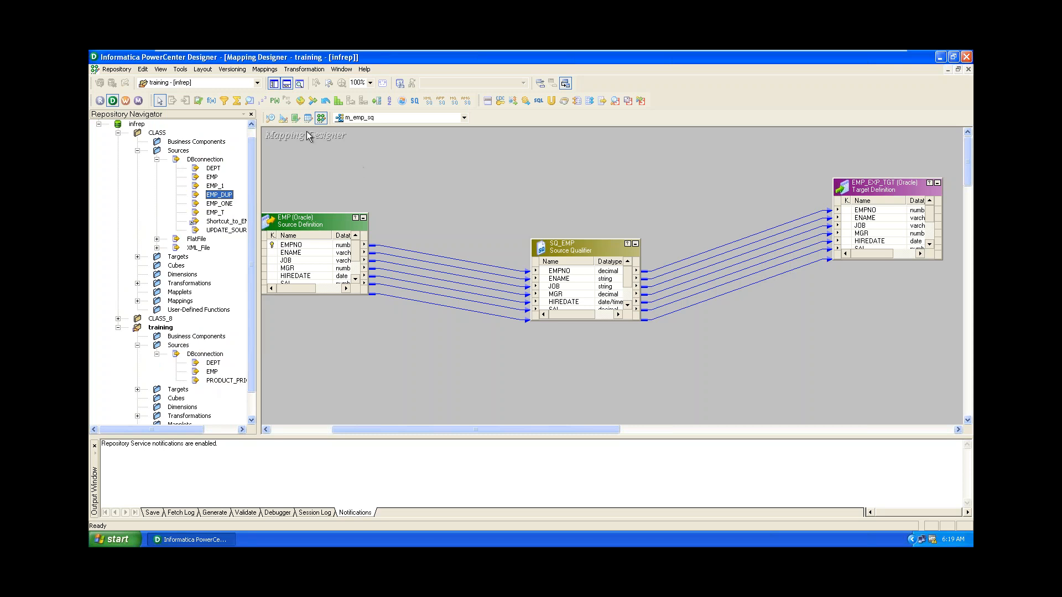
# Switch to the Source Analyzer for the training folder and clear all objects from its workspace
pyautogui.click(282, 118)
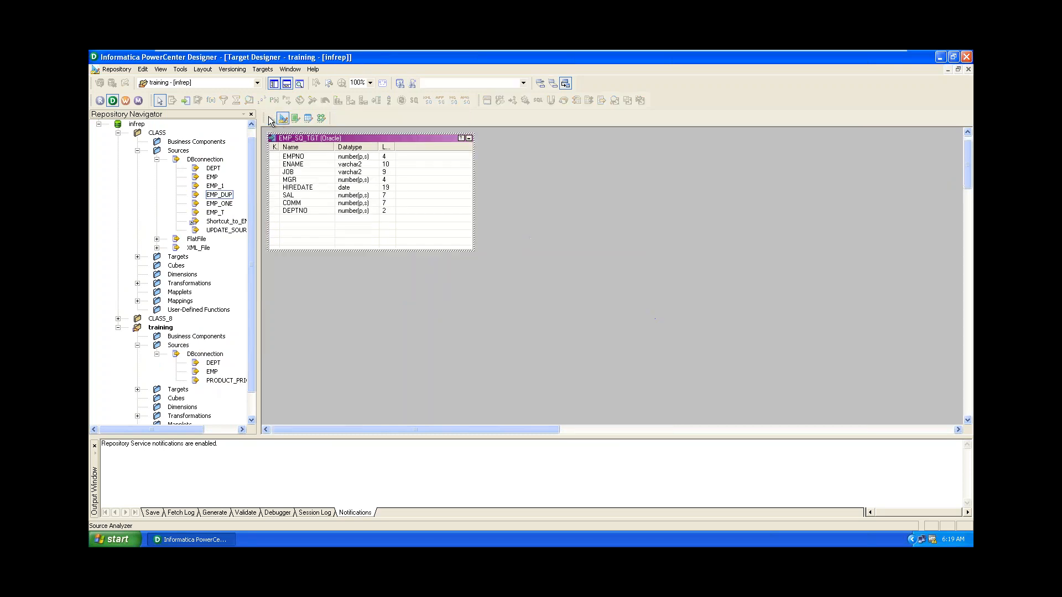
pyautogui.click(270, 119)
pyautogui.rightClick(472, 242)
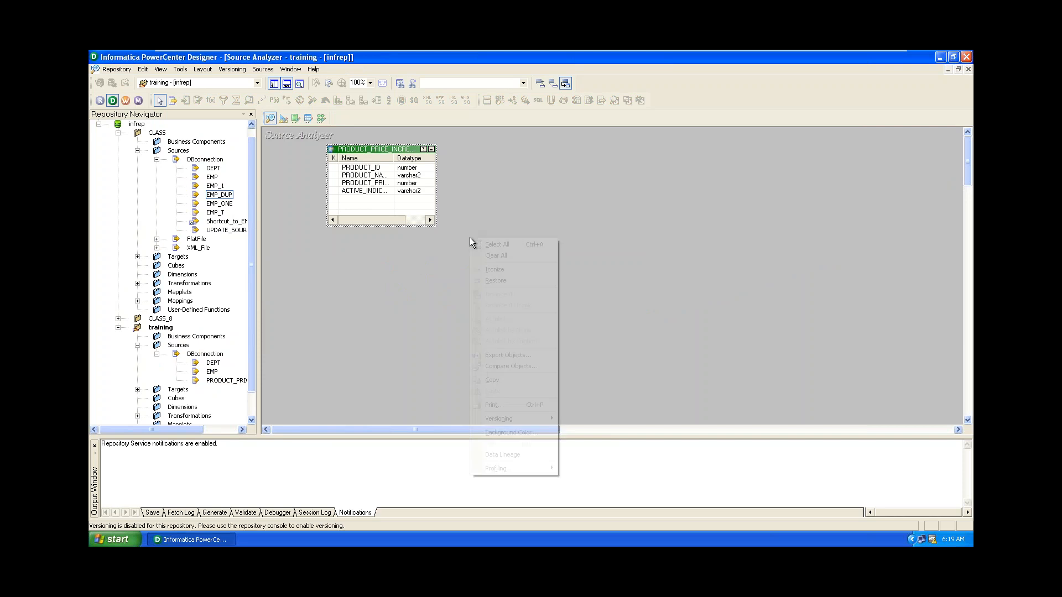
pyautogui.click(516, 256)
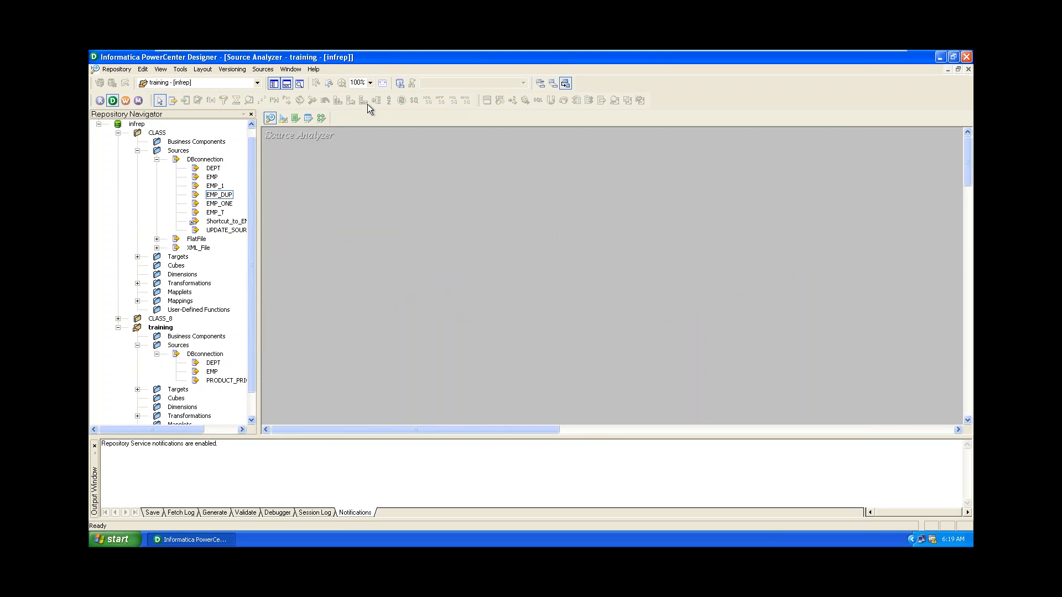
pyautogui.click(263, 69)
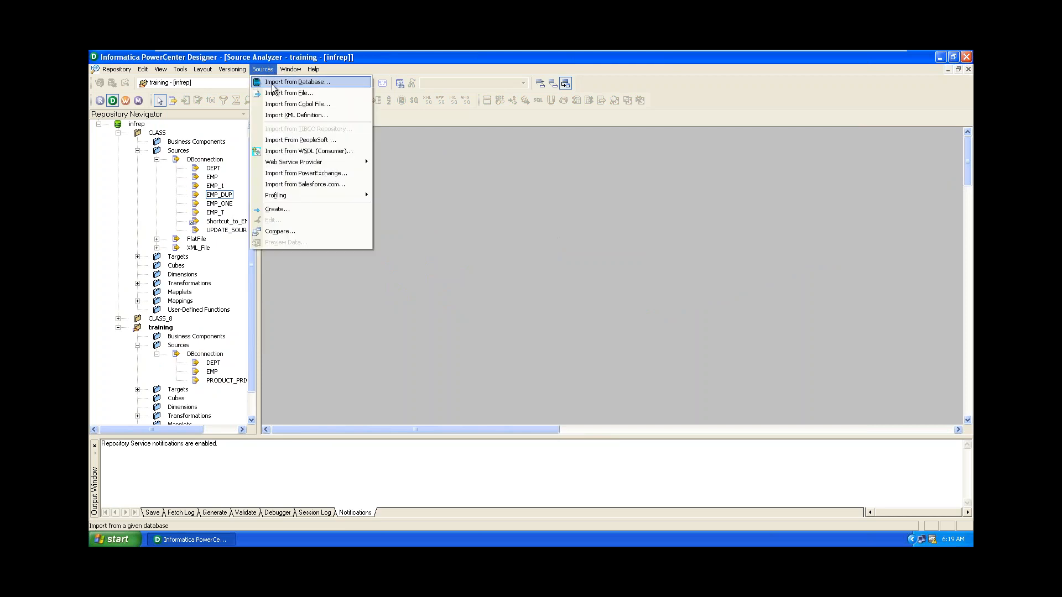
pyautogui.click(497, 276)
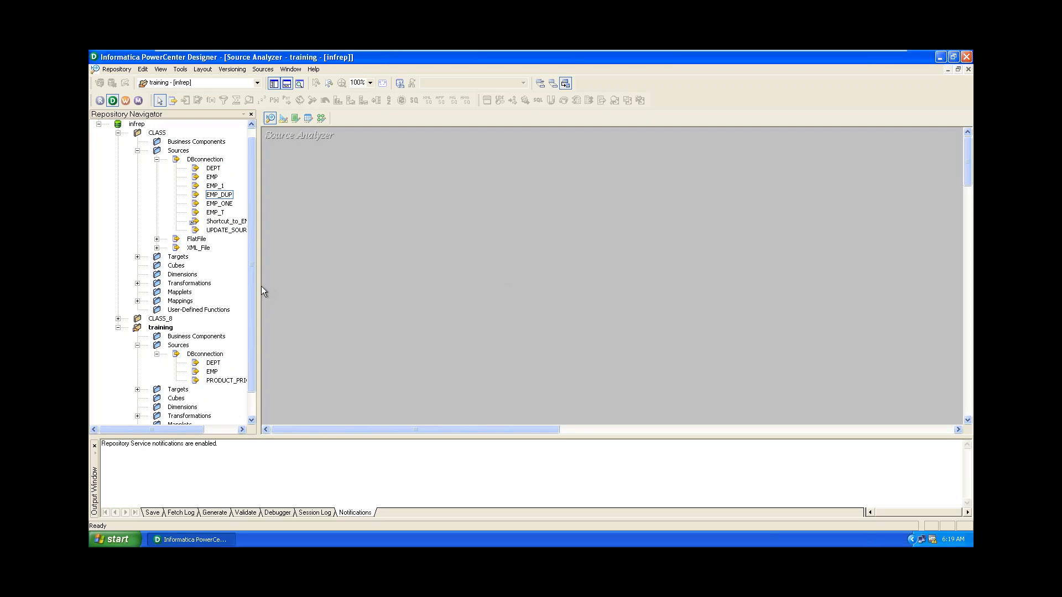
# Widen the Repository Navigator until the full source names fit and make CLASS the active folder
pyautogui.moveTo(261, 286); pyautogui.dragTo(301, 287)
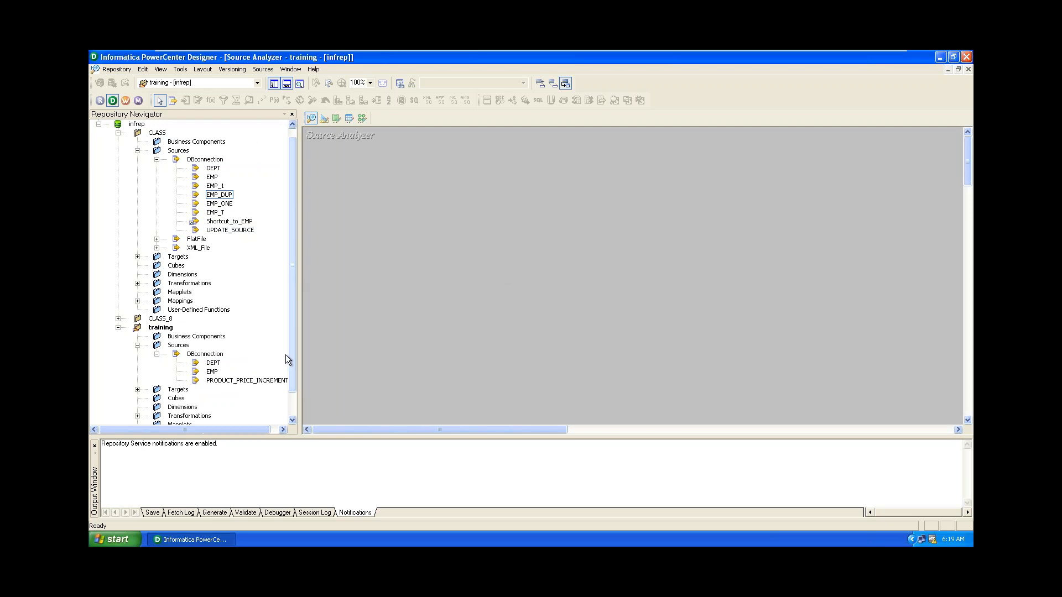
pyautogui.click(210, 381)
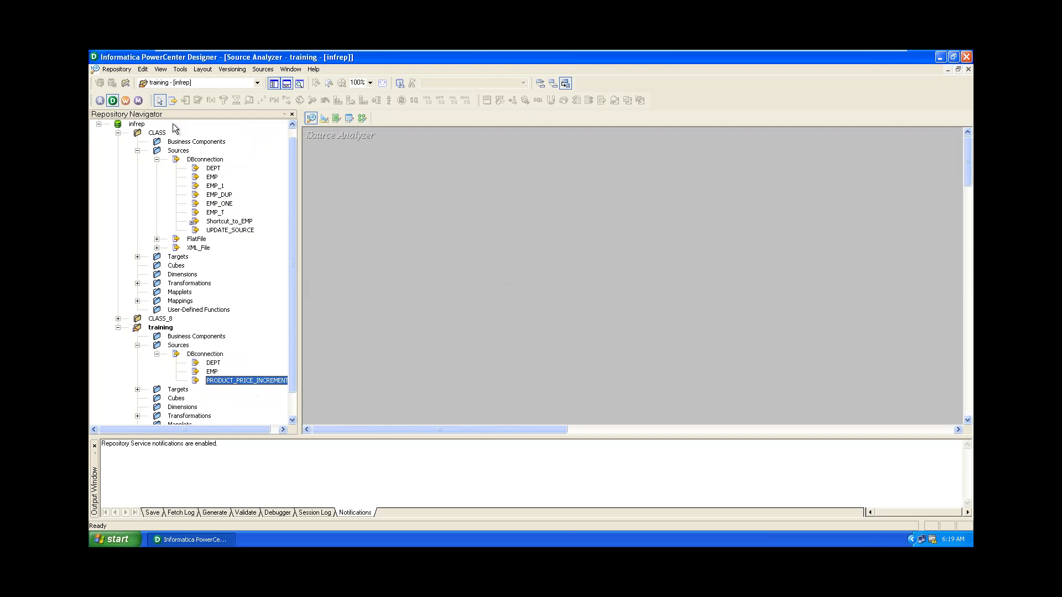
pyautogui.doubleClick(157, 134)
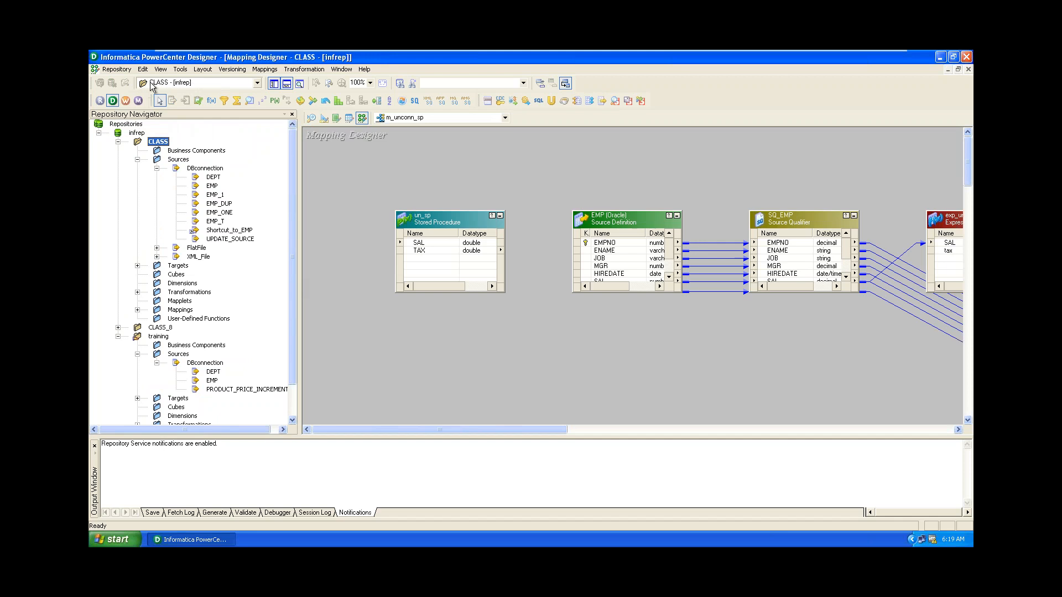
# Choose CLASS - [infrep] as the working folder from the open repository folders
pyautogui.click(209, 85)
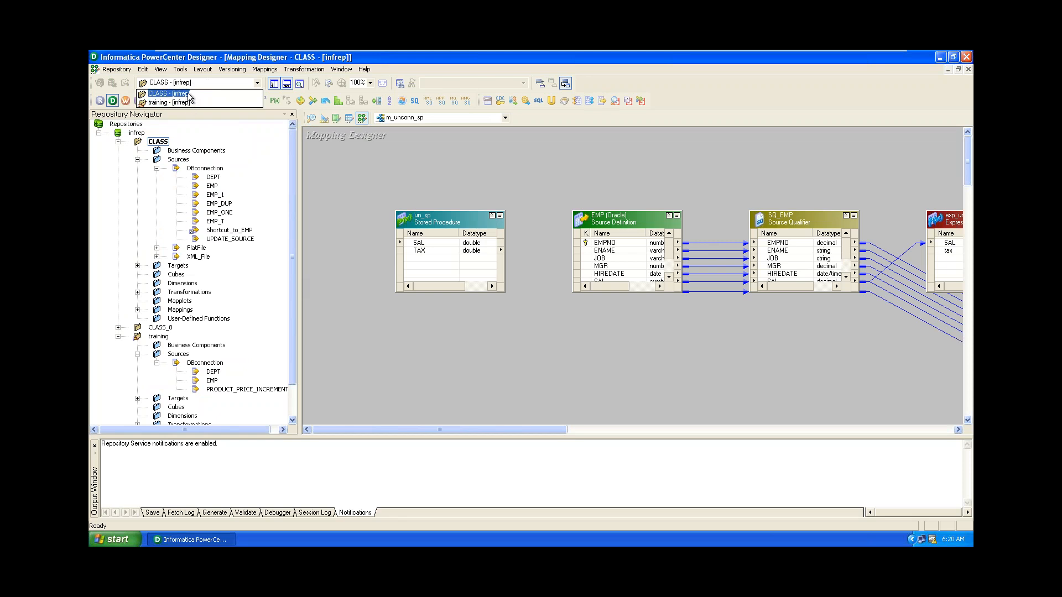
pyautogui.click(188, 94)
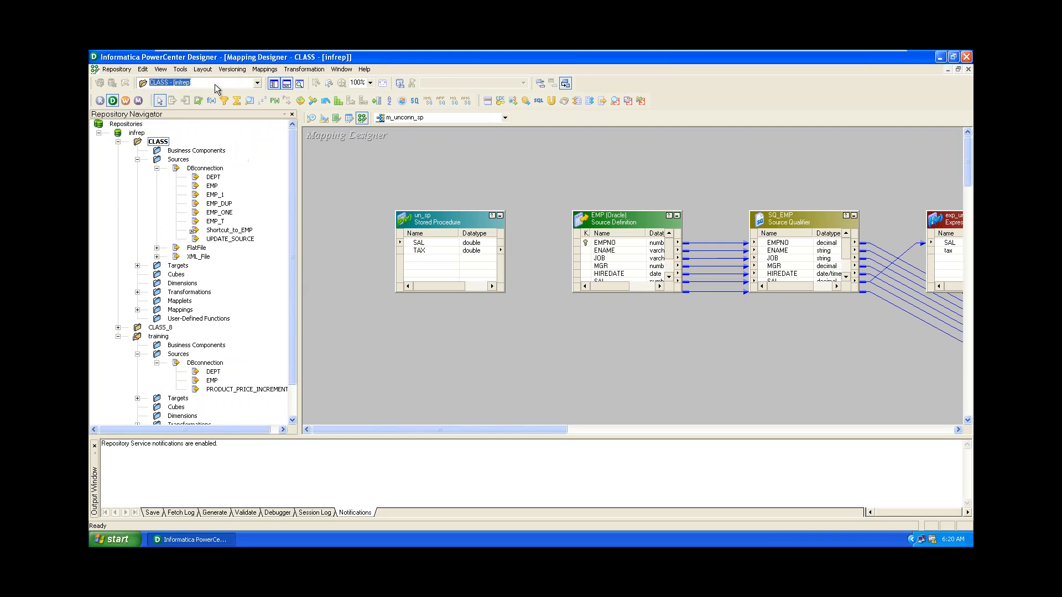
pyautogui.click(215, 88)
pyautogui.click(211, 89)
pyautogui.click(360, 216)
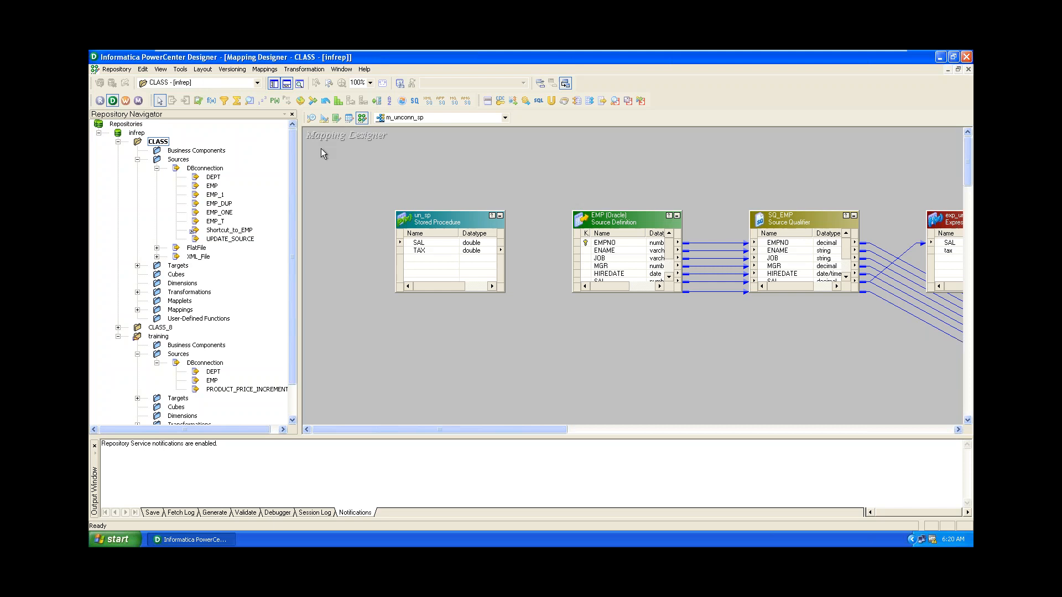
# Switch to the Source Analyzer for the CLASS folder and clear all objects from its workspace
pyautogui.click(311, 119)
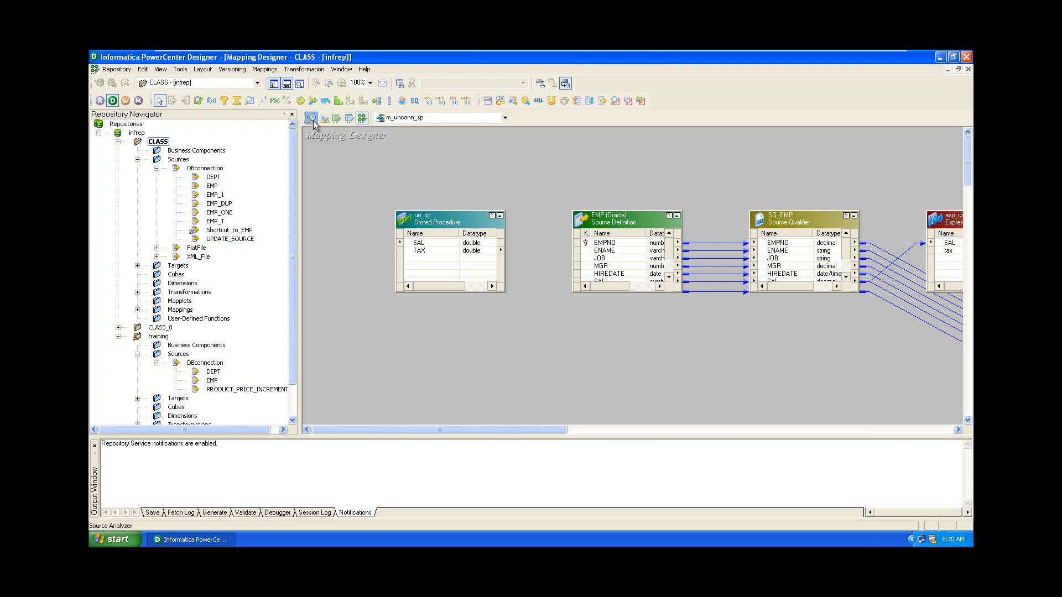
pyautogui.rightClick(484, 180)
pyautogui.click(513, 201)
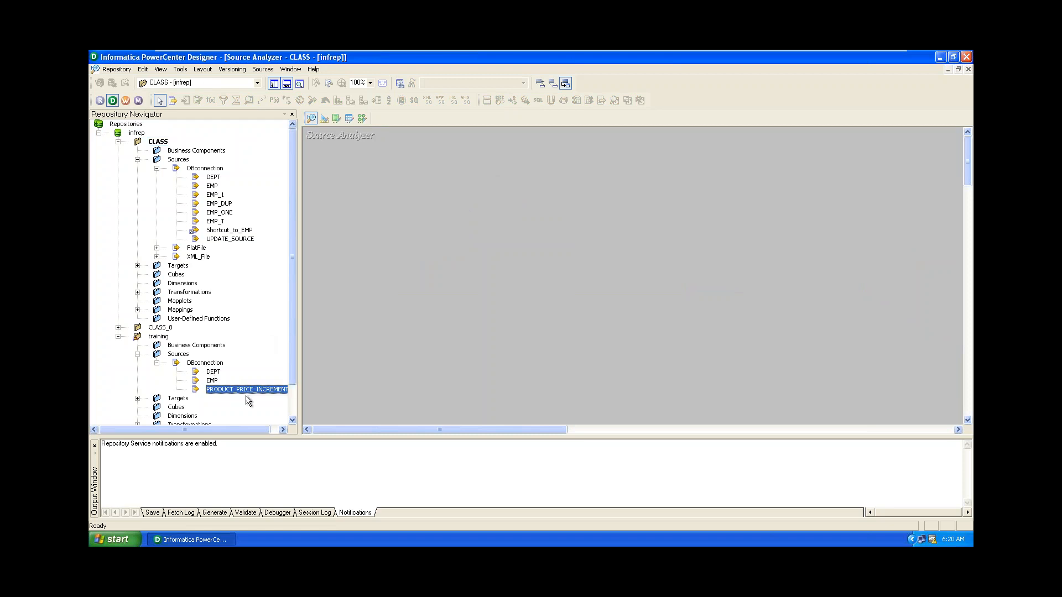
# Bring the training folder's PRODUCT_PRICE_INCREMENTAL source into the CLASS Source Analyzer workspace, leaving the shortcut question open
pyautogui.click(221, 389)
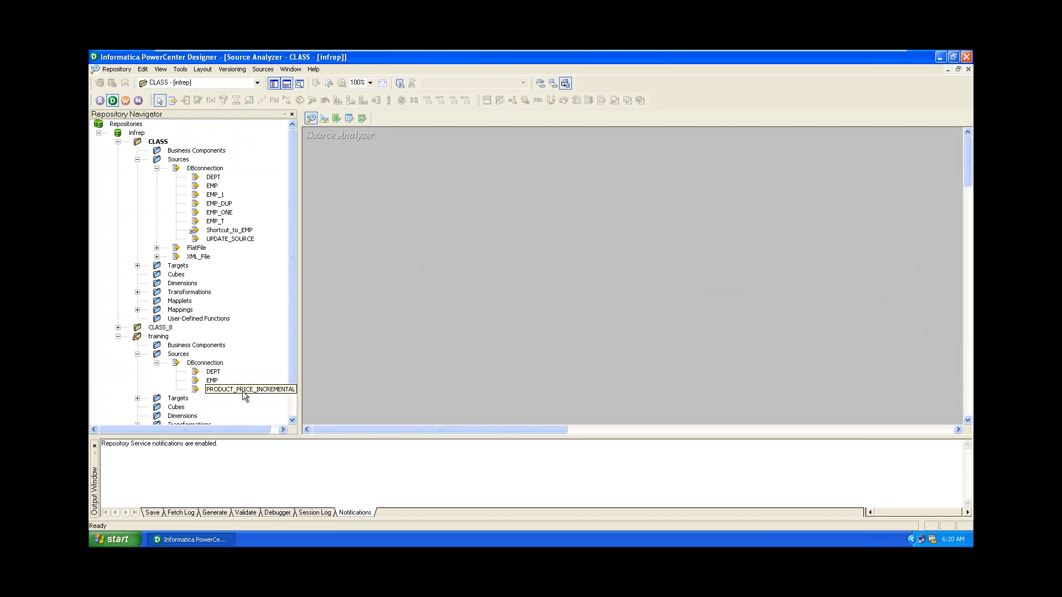
pyautogui.click(227, 392)
pyautogui.moveTo(230, 390); pyautogui.dragTo(422, 183)
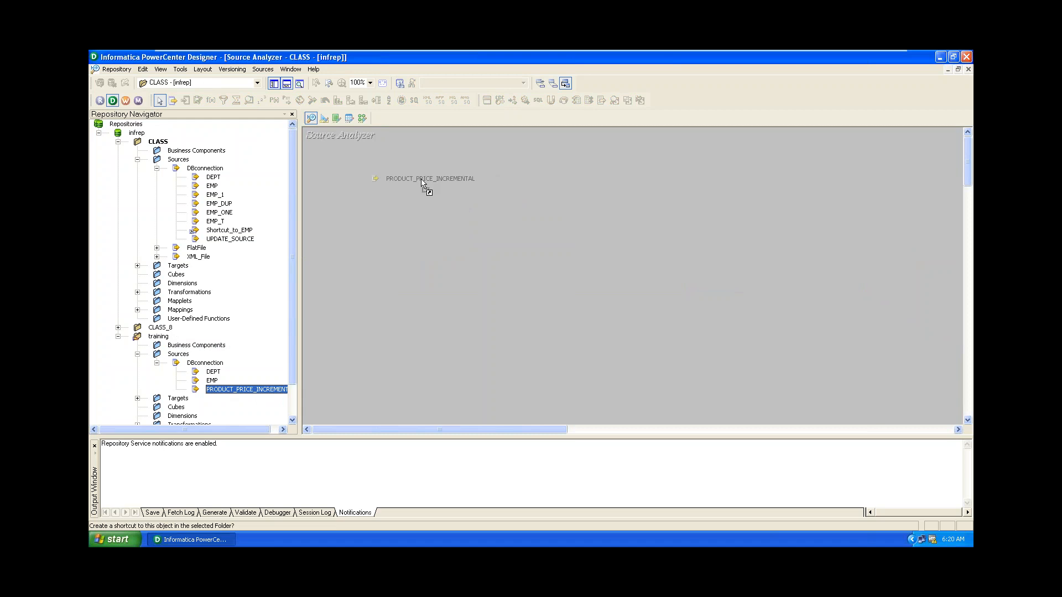
pyautogui.moveTo(422, 182); pyautogui.dragTo(422, 182)
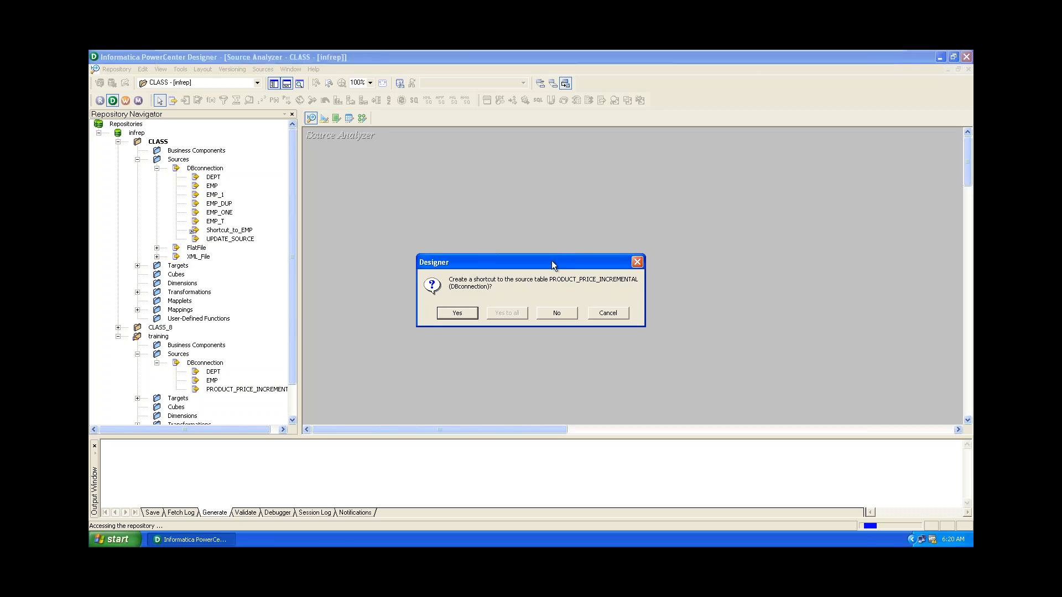
pyautogui.moveTo(554, 265); pyautogui.dragTo(526, 194)
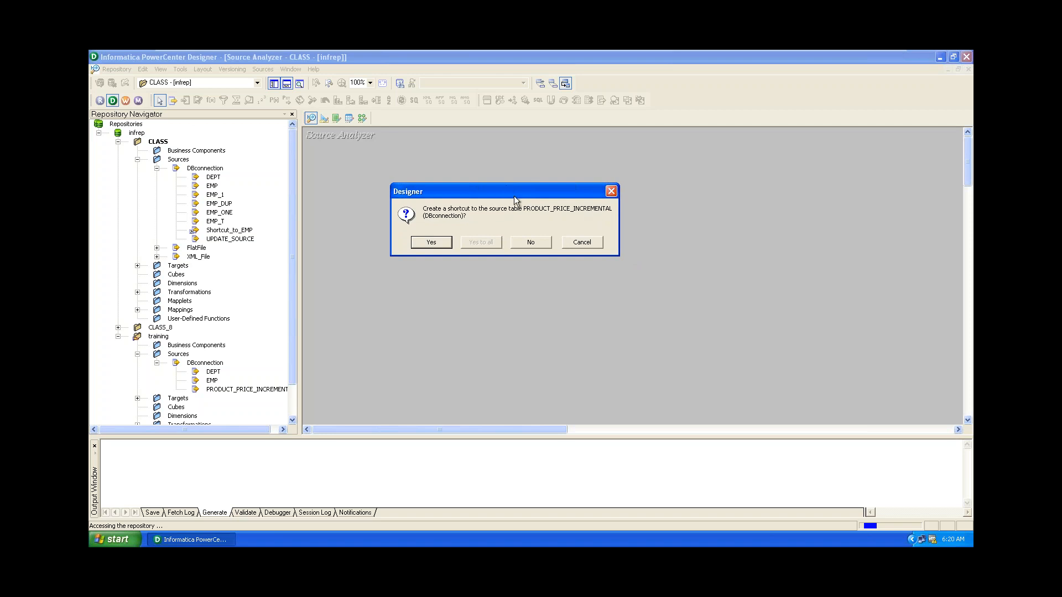
pyautogui.moveTo(504, 194); pyautogui.dragTo(551, 237)
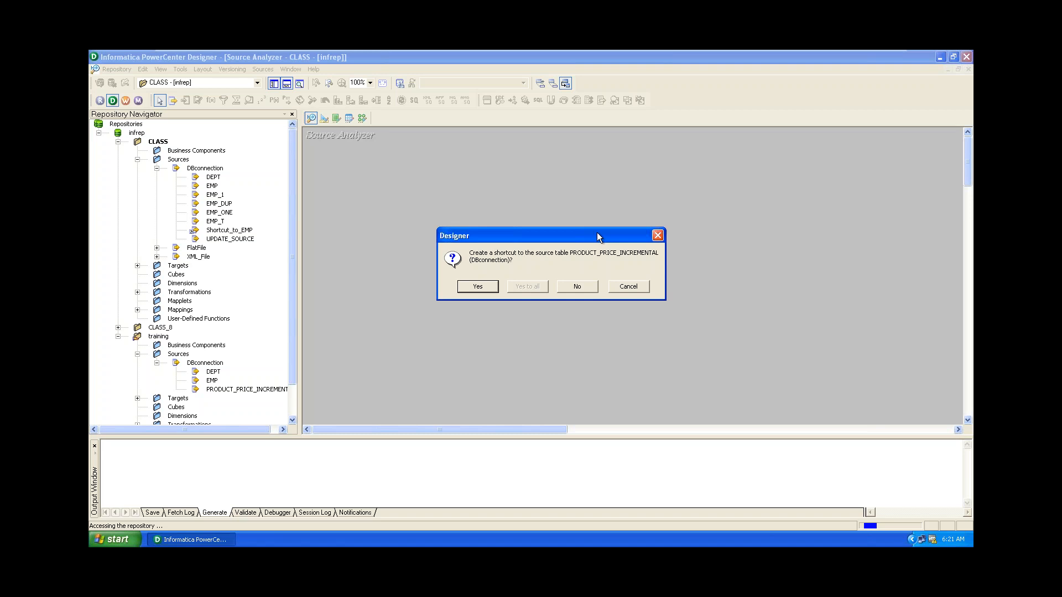
pyautogui.moveTo(779, 55)
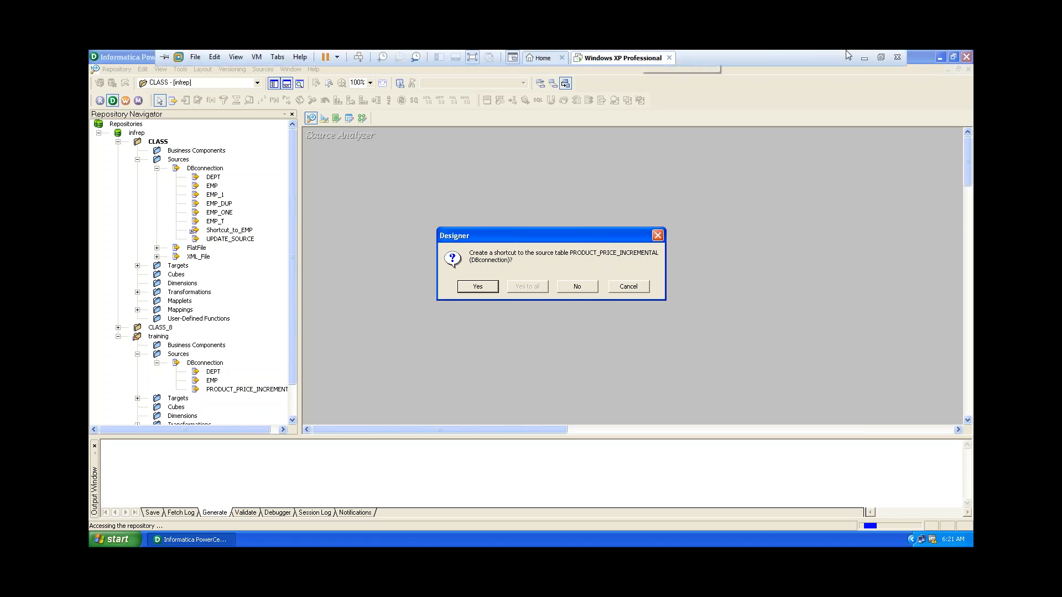
pyautogui.click(861, 58)
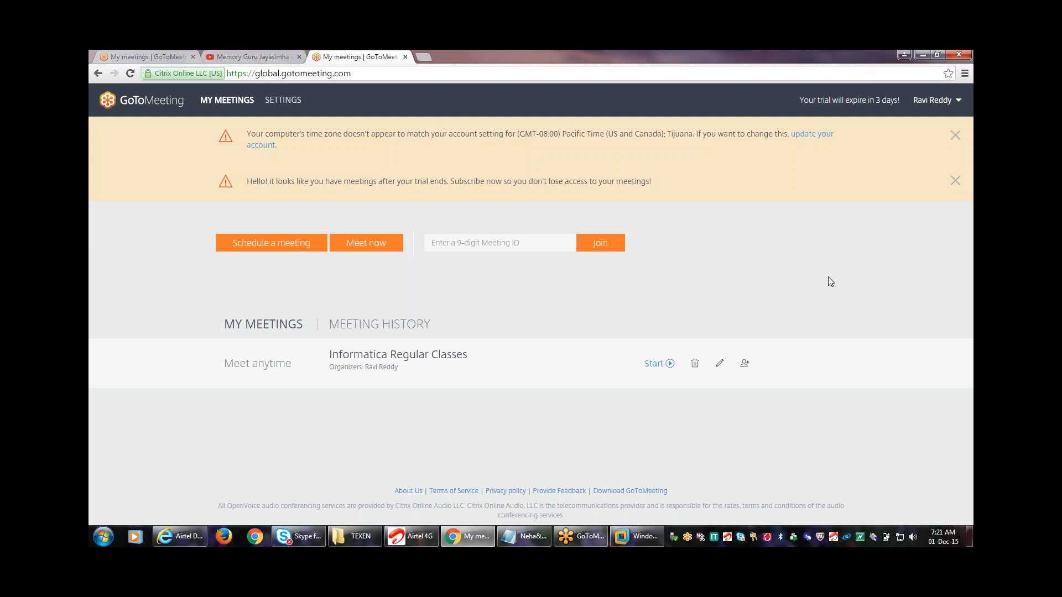
pyautogui.click(648, 540)
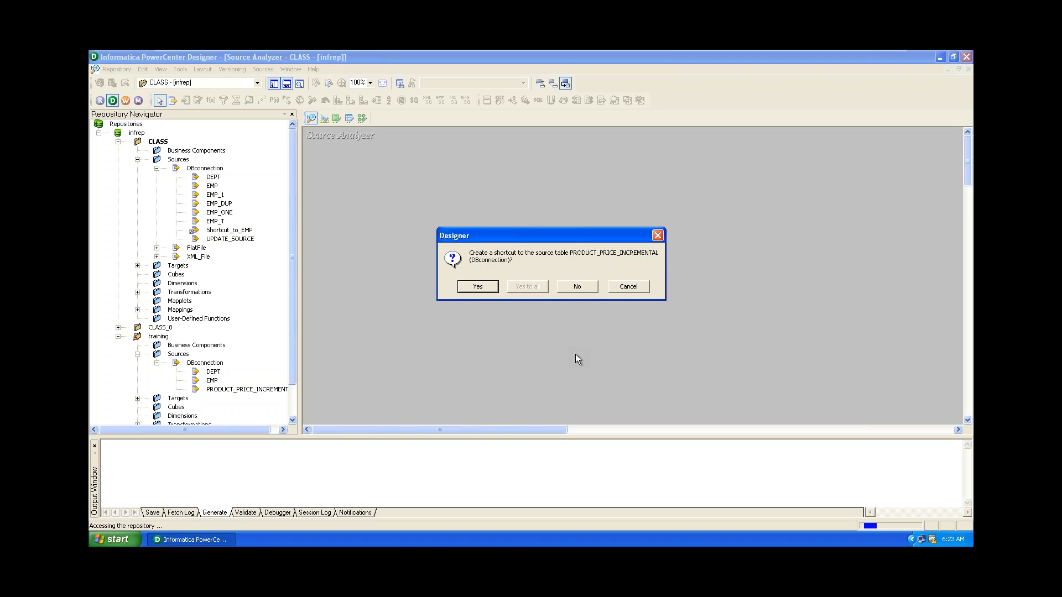
# Accept creating the shortcut to PRODUCT_PRICE_INCREMENTAL and enlarge its table in the workspace until the full title fits
pyautogui.click(489, 289)
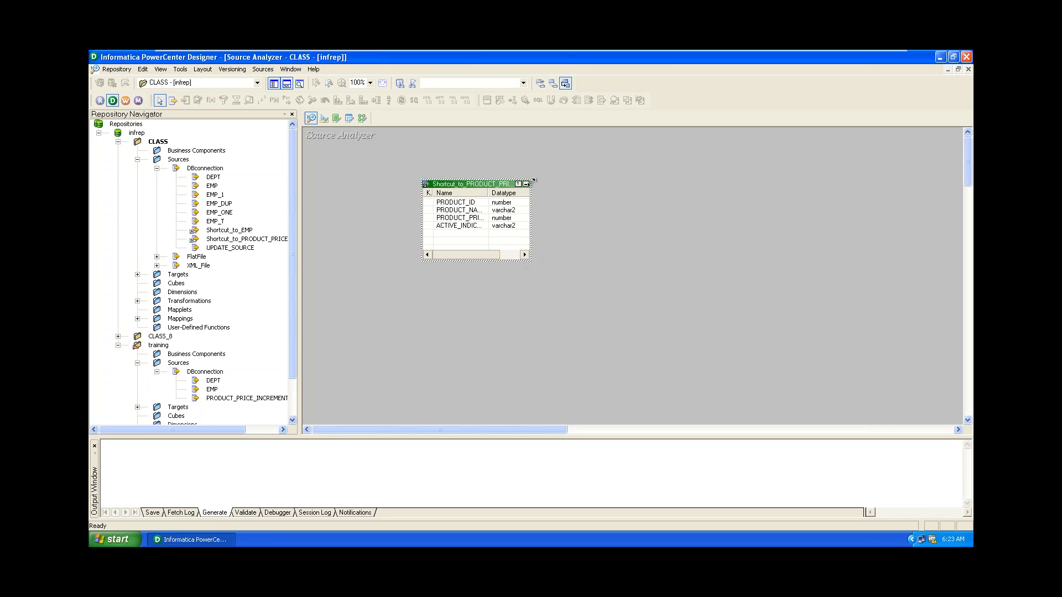
pyautogui.moveTo(531, 180); pyautogui.dragTo(662, 168)
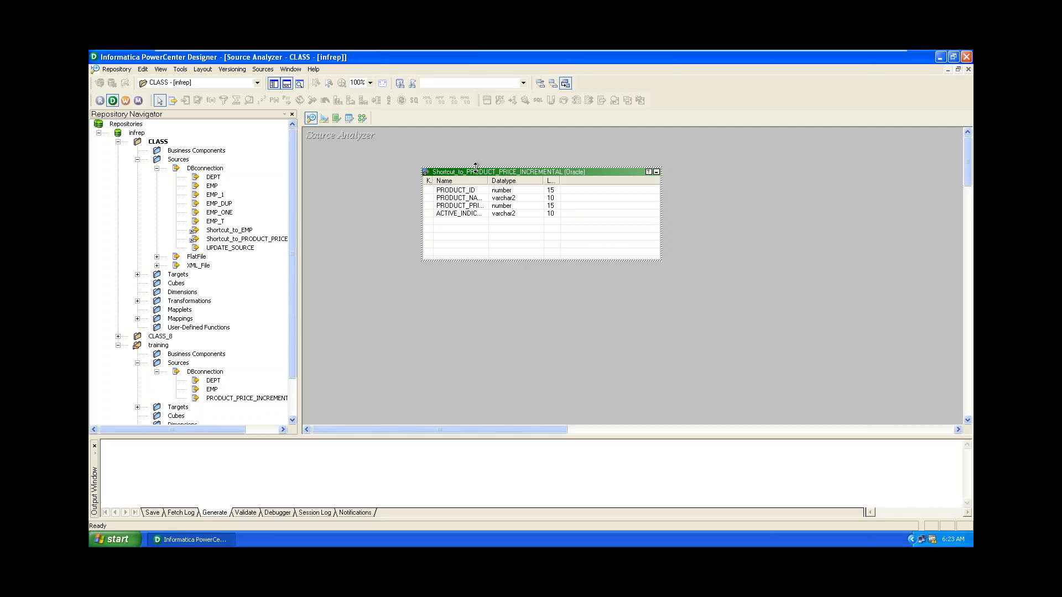
# Save the CLASS folder's changes to the infrep repository and dismiss any save notice
pyautogui.hotkey('ctrl', 's')
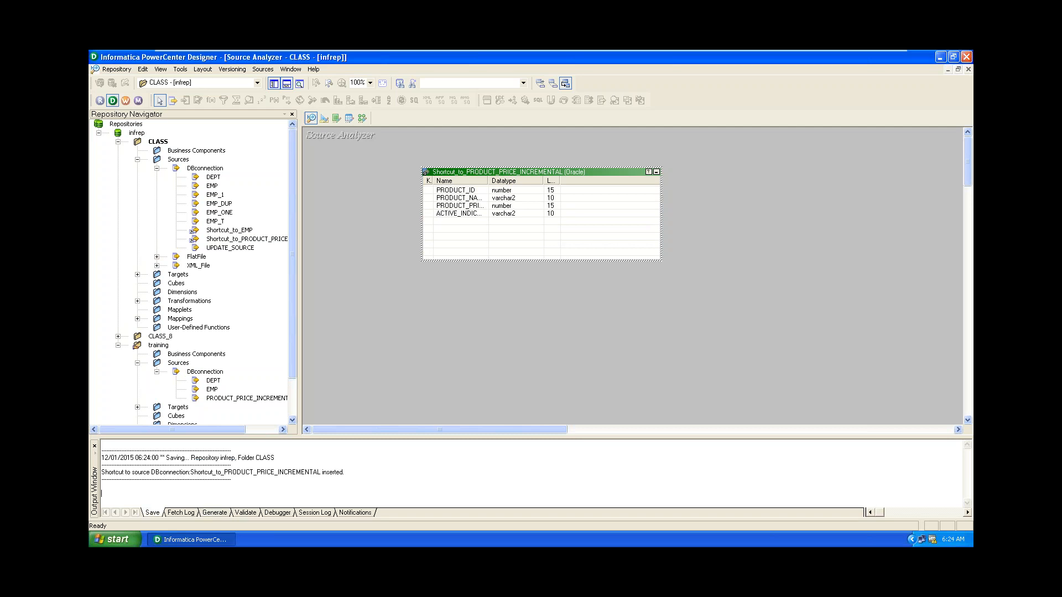
pyautogui.hotkey('ctrl', 's')
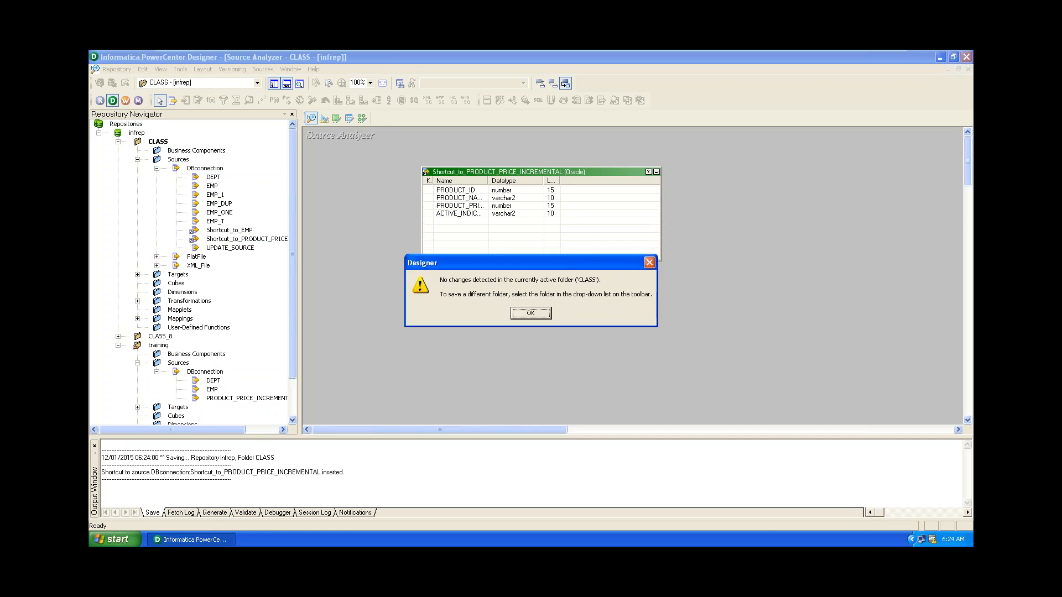
pyautogui.click(539, 314)
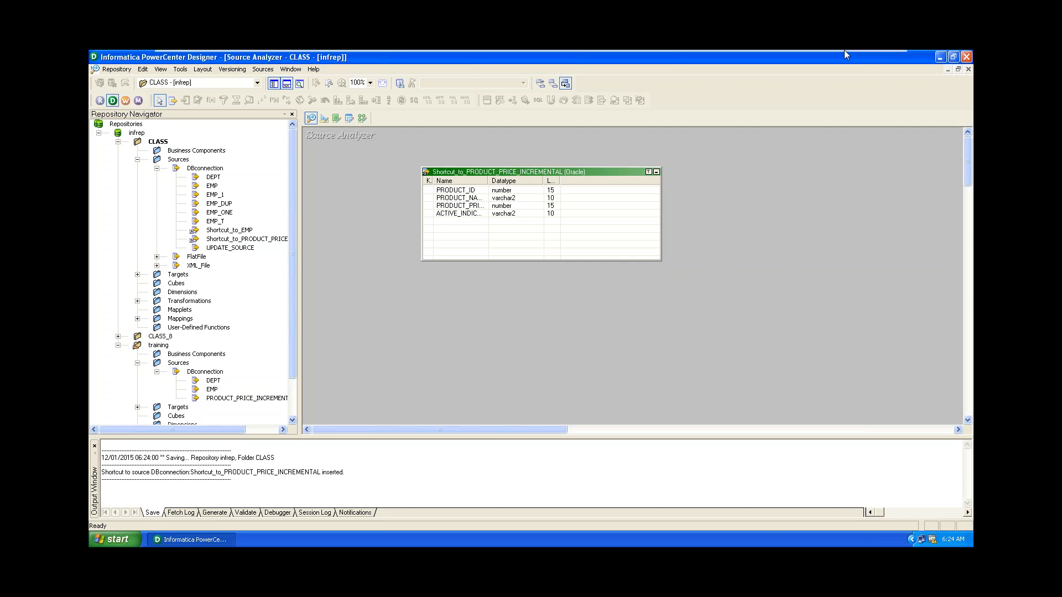
# Switch to the host's Chrome browser and compare the My Meetings pages of the two open GoToMeeting accounts
pyautogui.click(863, 58)
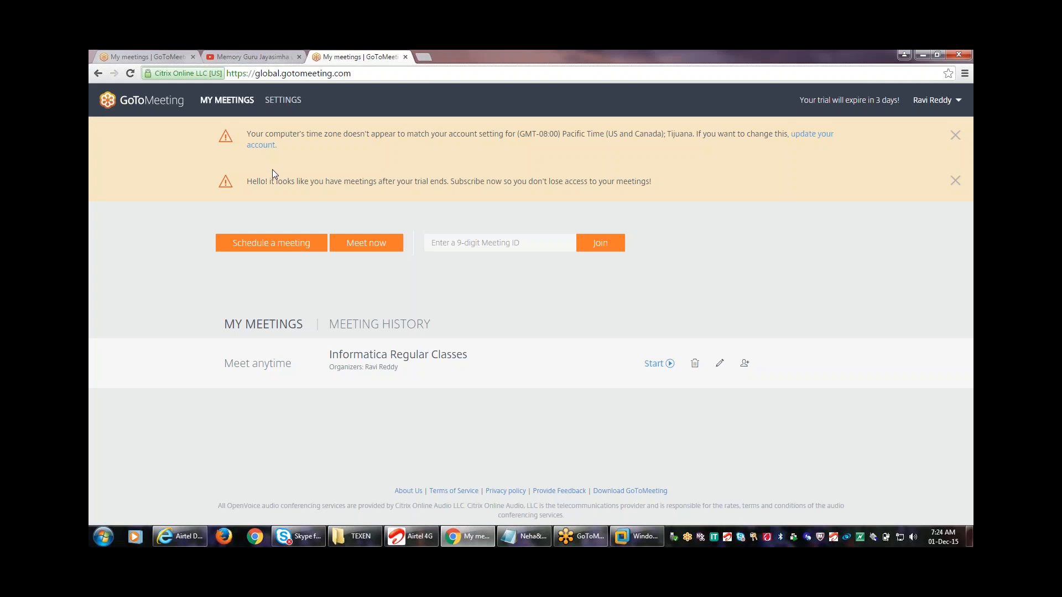
pyautogui.click(120, 51)
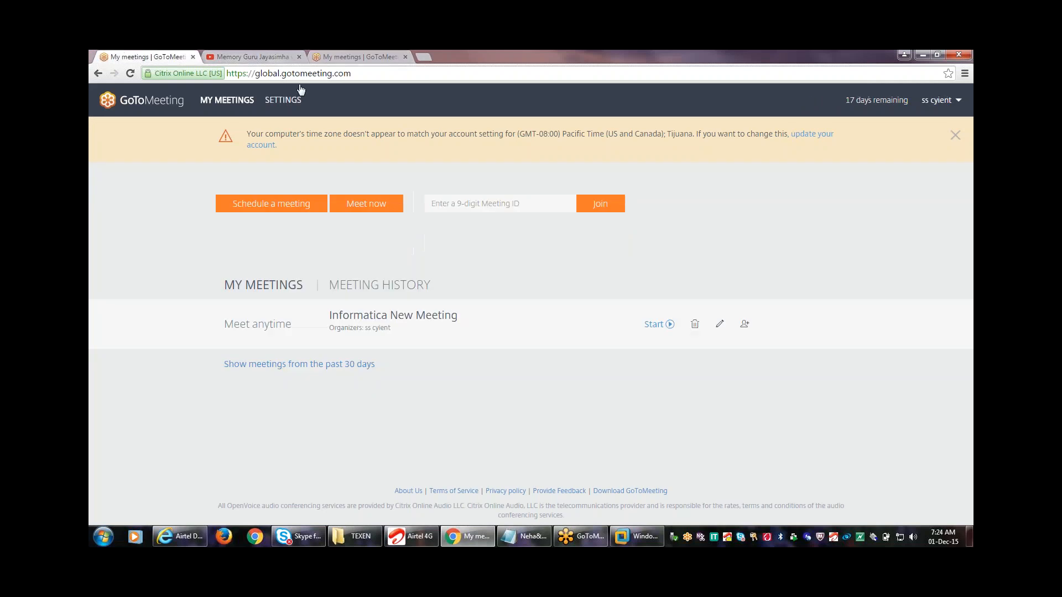
pyautogui.click(353, 52)
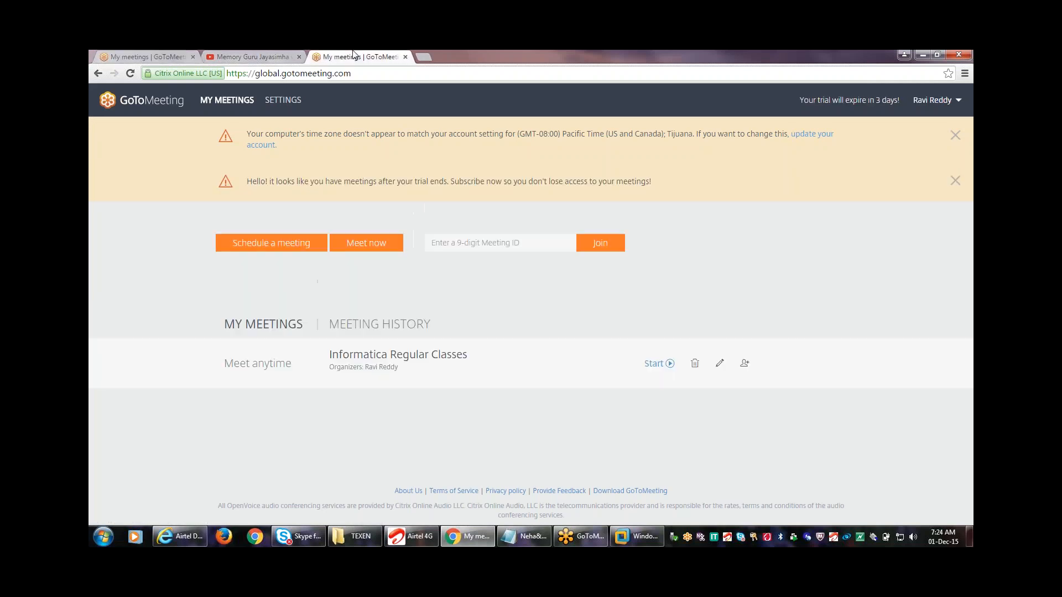
pyautogui.click(172, 54)
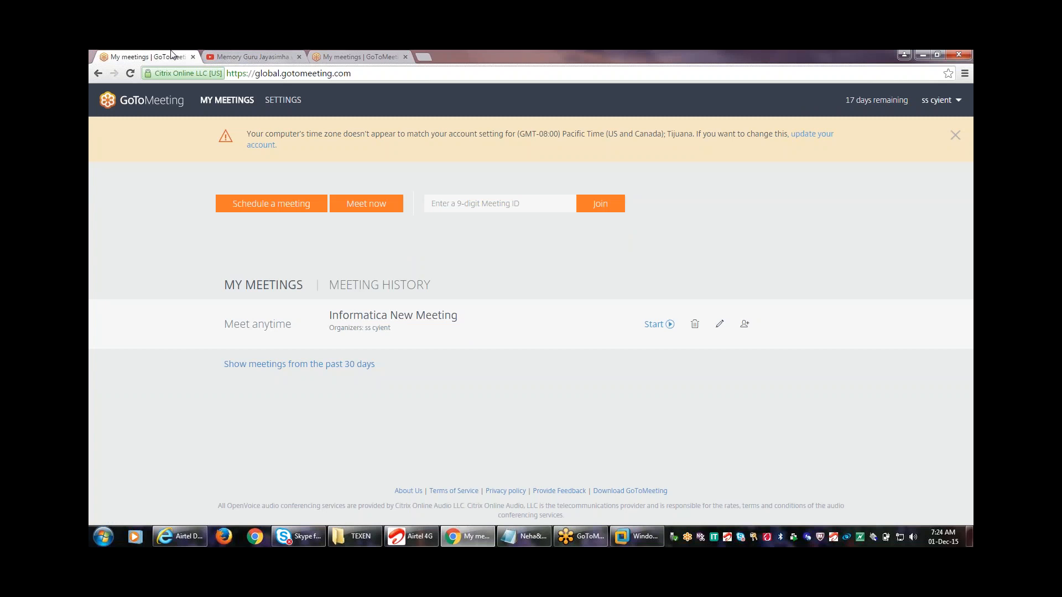
pyautogui.click(350, 75)
pyautogui.click(357, 58)
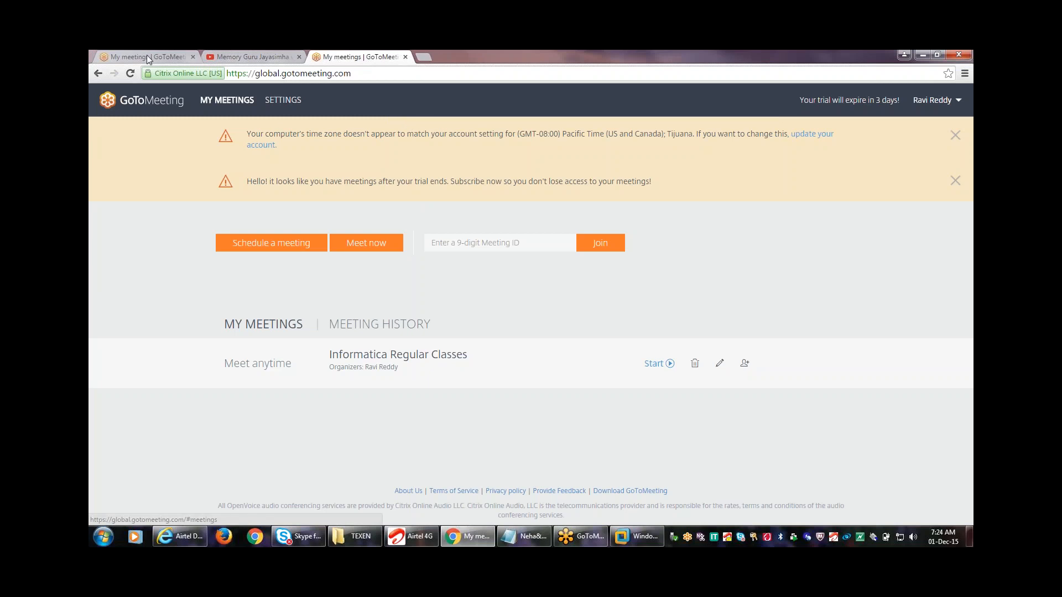
# Open Gmail in the first GoToMeeting tab and sign in to the first listed account with its password
pyautogui.click(130, 50)
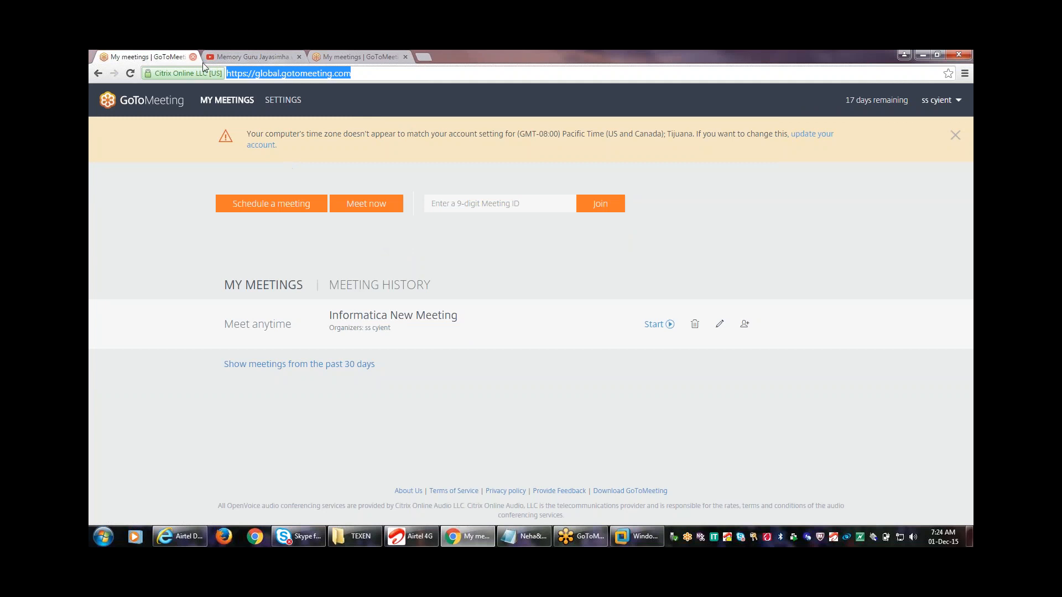
pyautogui.write('gmail')
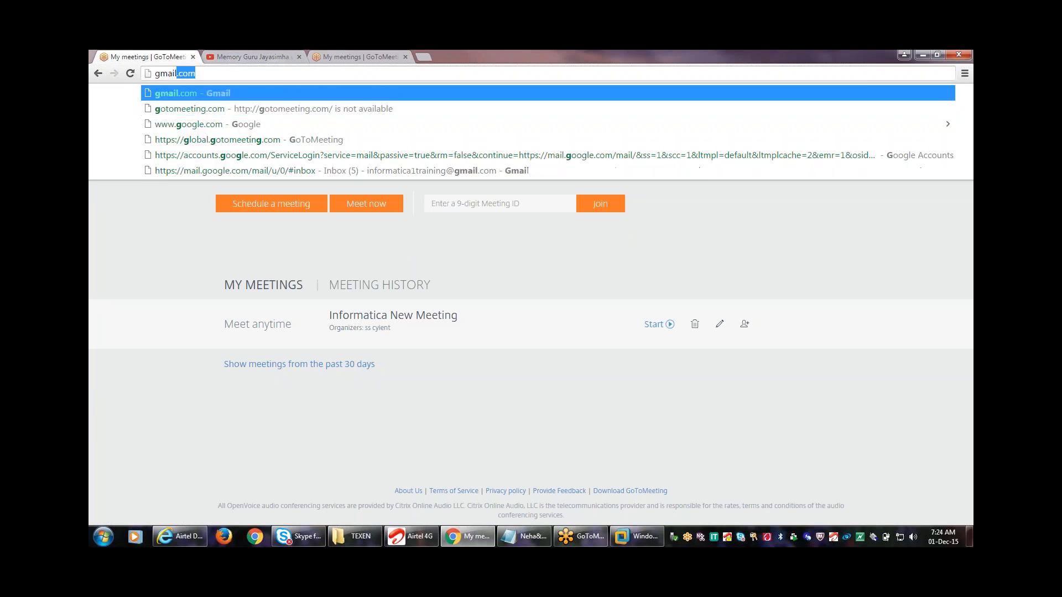
pyautogui.press('Return')
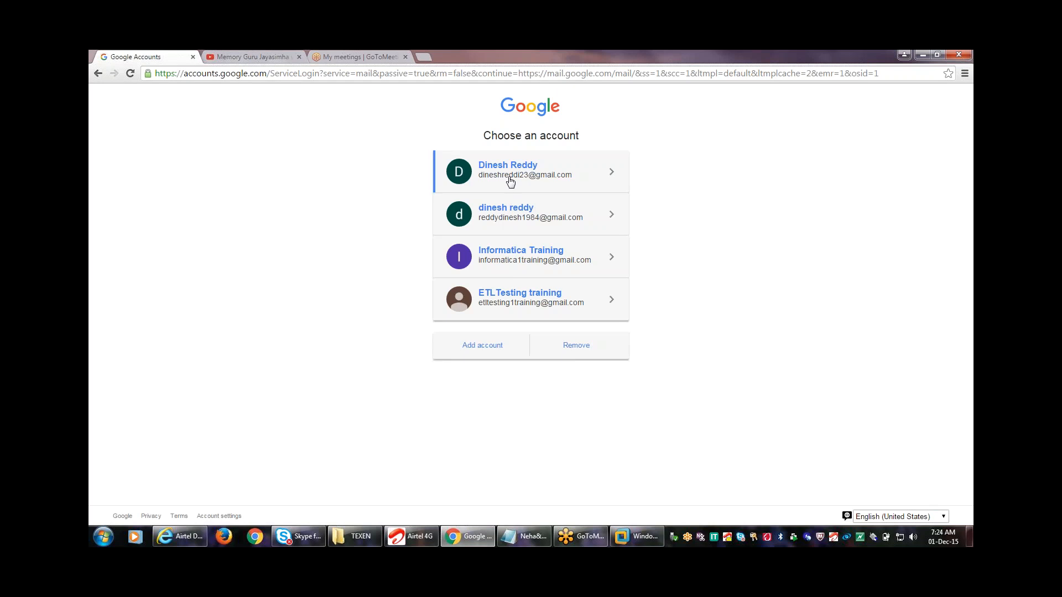
pyautogui.click(531, 171)
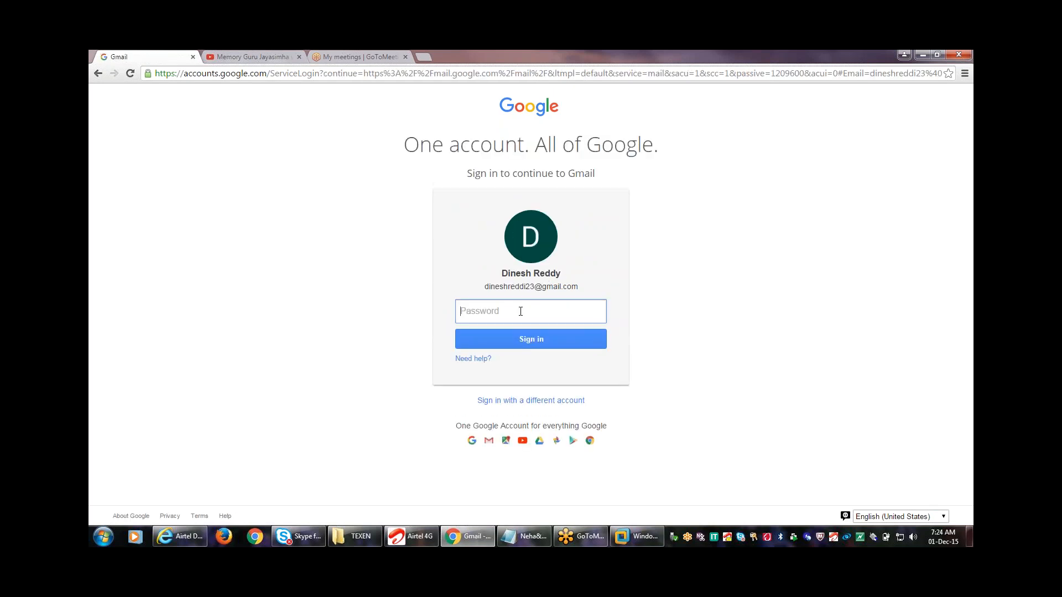
pyautogui.write('••••••••••••')
pyautogui.press('Return')
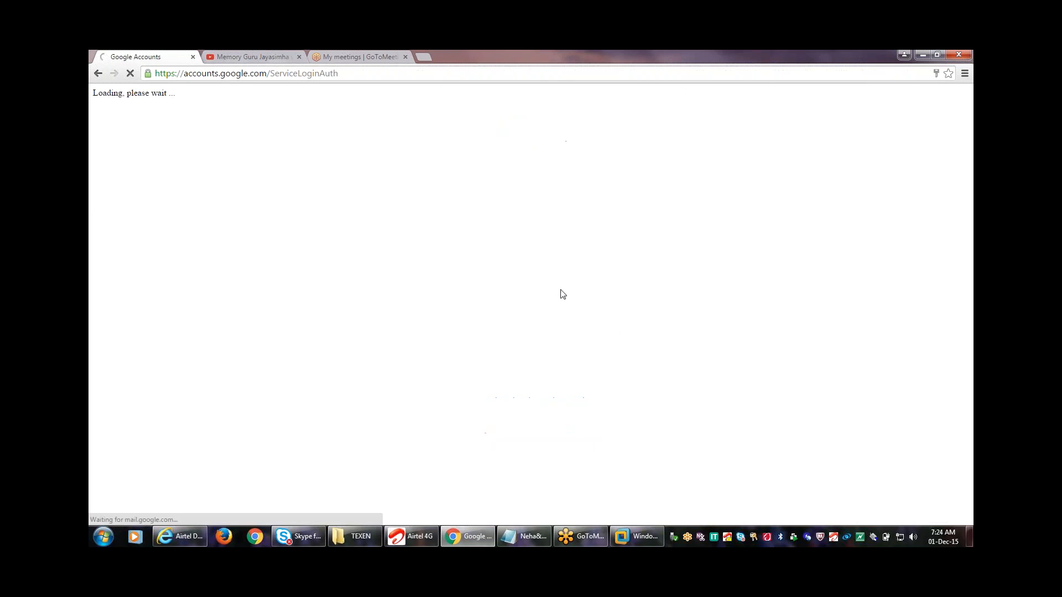
# Check the remaining GoToMeeting page and the loading Gmail inbox, and minimize the browser
pyautogui.click(349, 56)
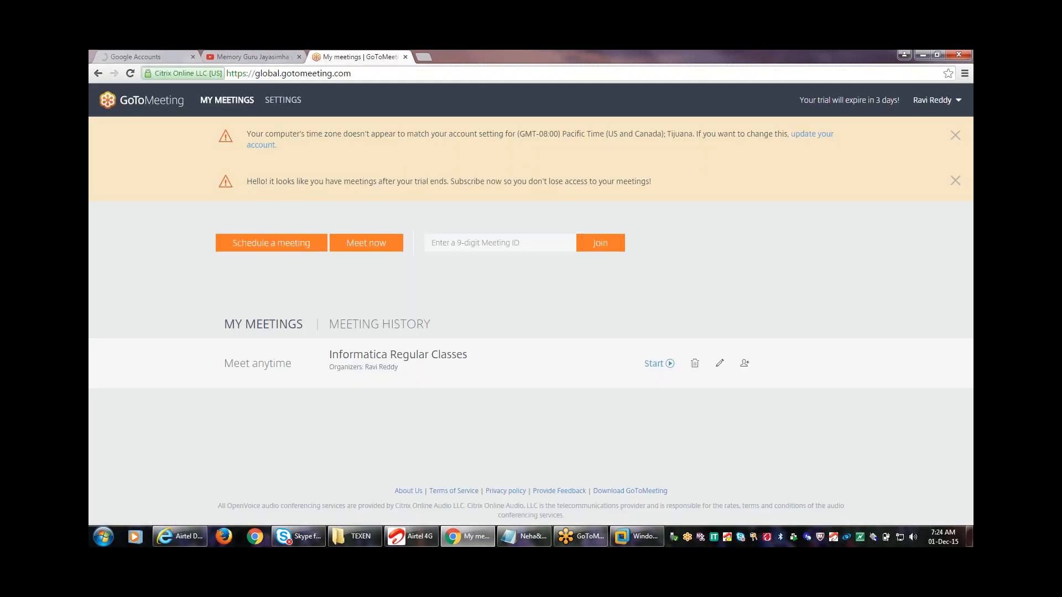
pyautogui.click(142, 56)
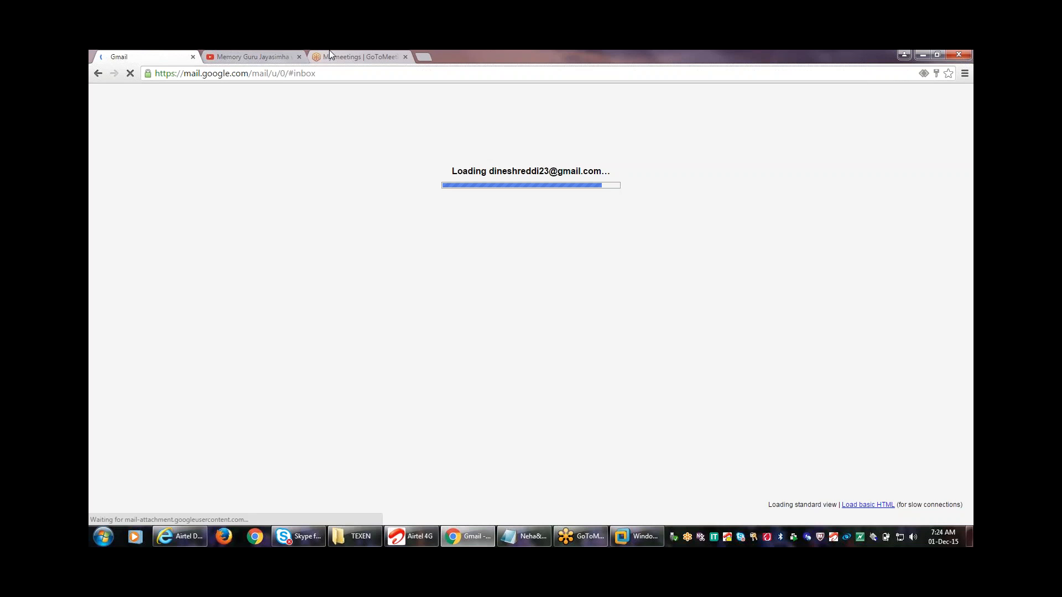
pyautogui.click(374, 55)
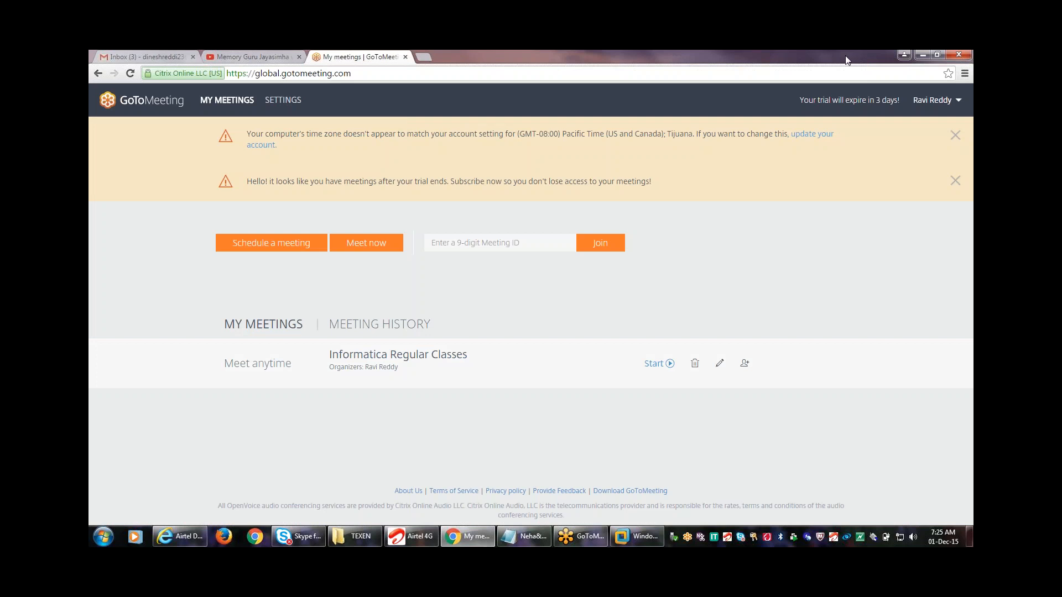
pyautogui.click(922, 55)
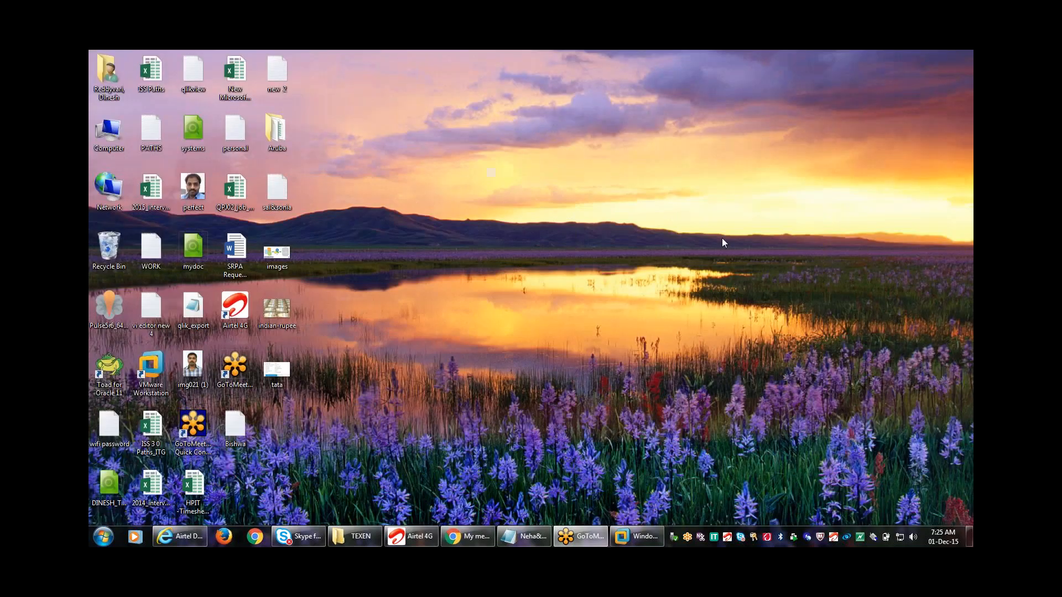
# Return to PowerCenter Designer in the virtual machine and examine the PRODUCT_PRICE_INCREMENTAL shortcut in CLASS alongside the training folder's sources
pyautogui.click(637, 536)
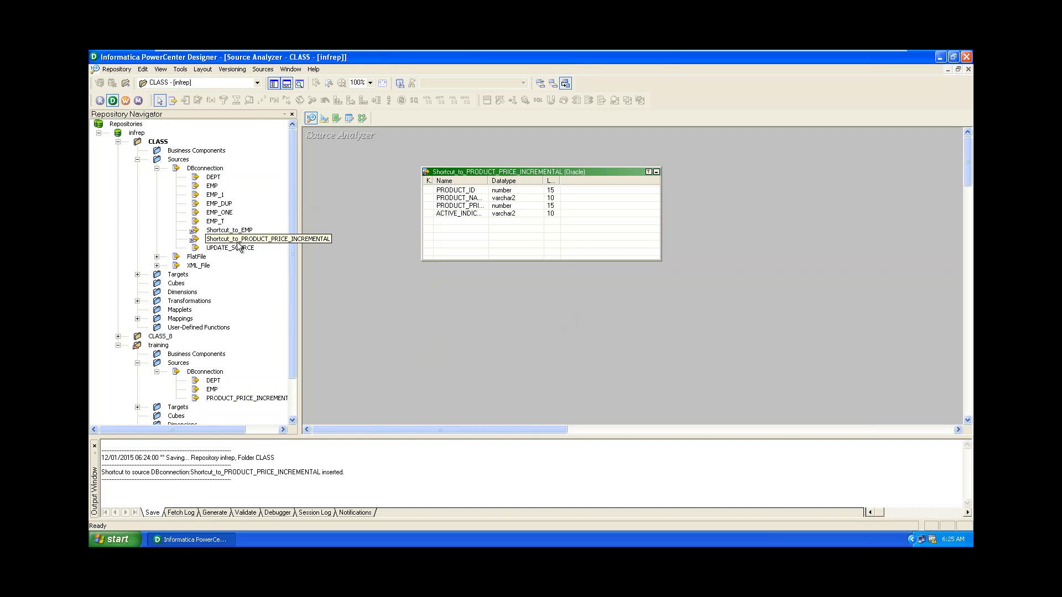
pyautogui.click(243, 240)
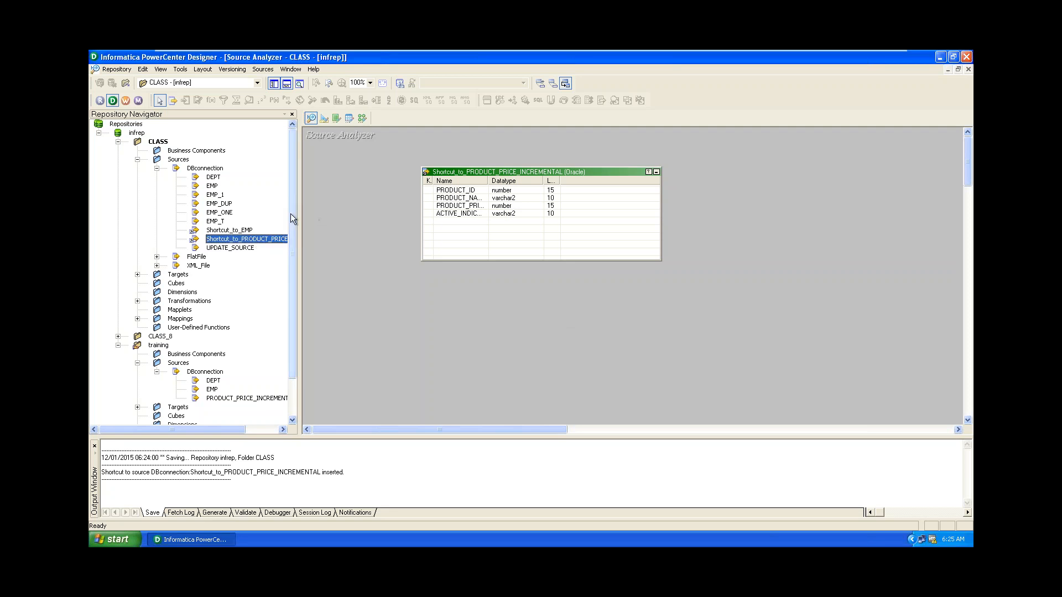
pyautogui.moveTo(289, 217); pyautogui.dragTo(285, 292)
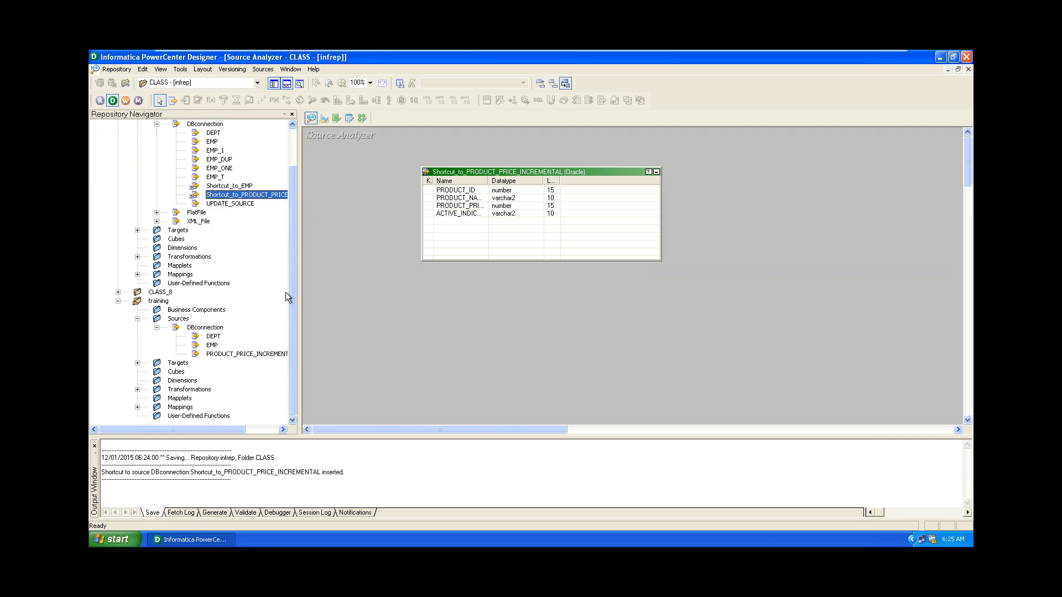
# Expand the training folder's mappings and examine m_union_t/R as the mapping to reuse in CLASS
pyautogui.click(137, 407)
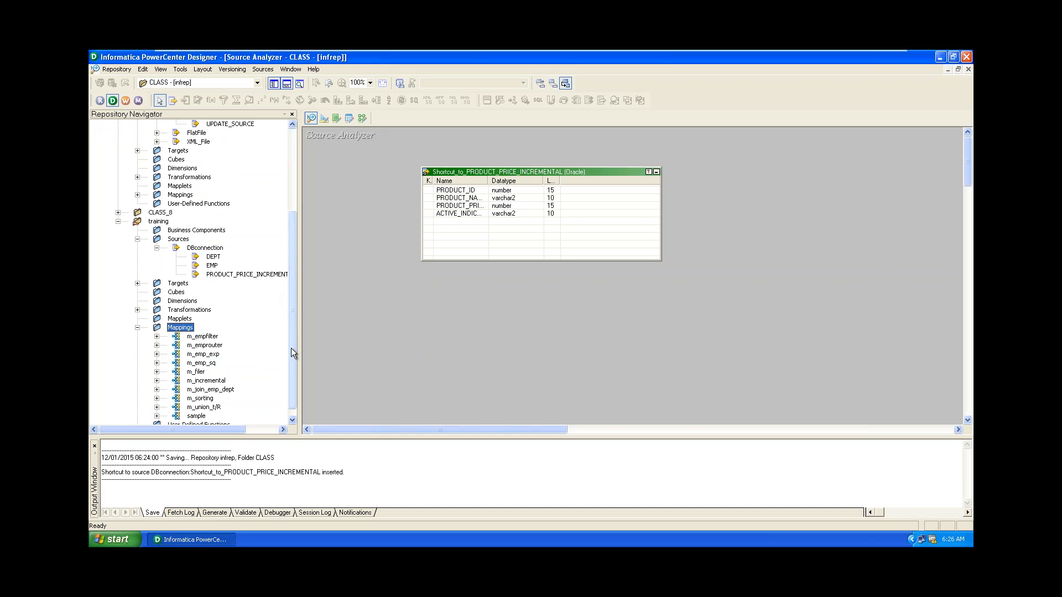
pyautogui.click(292, 419)
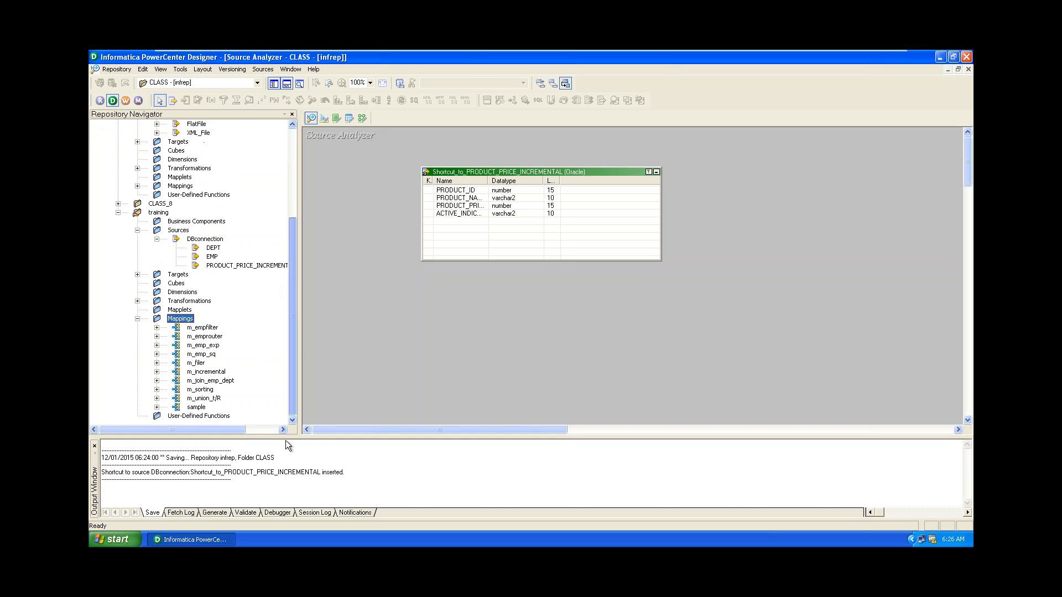
pyautogui.click(202, 399)
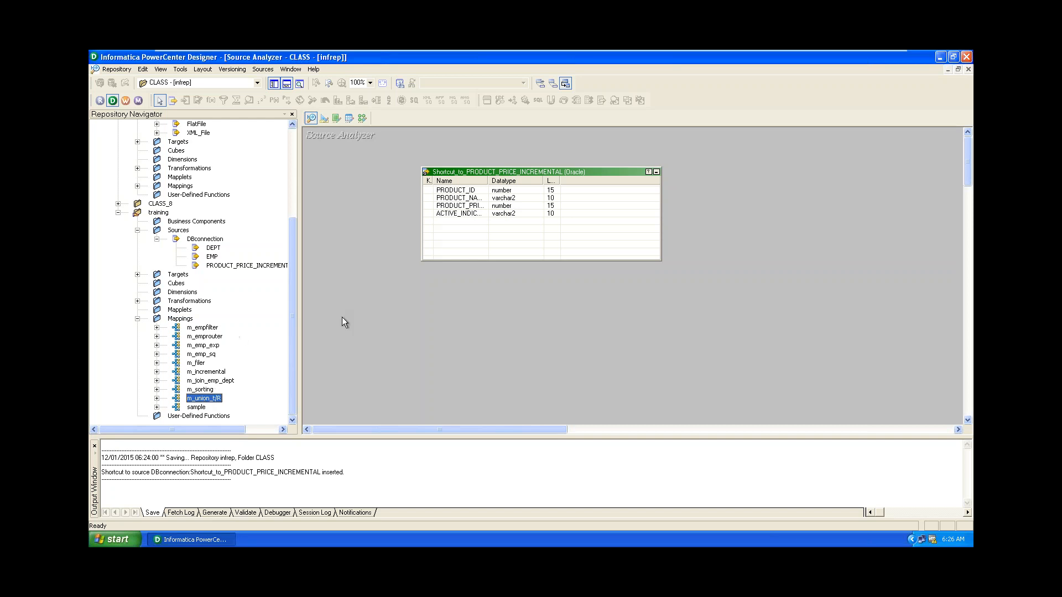
pyautogui.moveTo(291, 294); pyautogui.dragTo(309, 180)
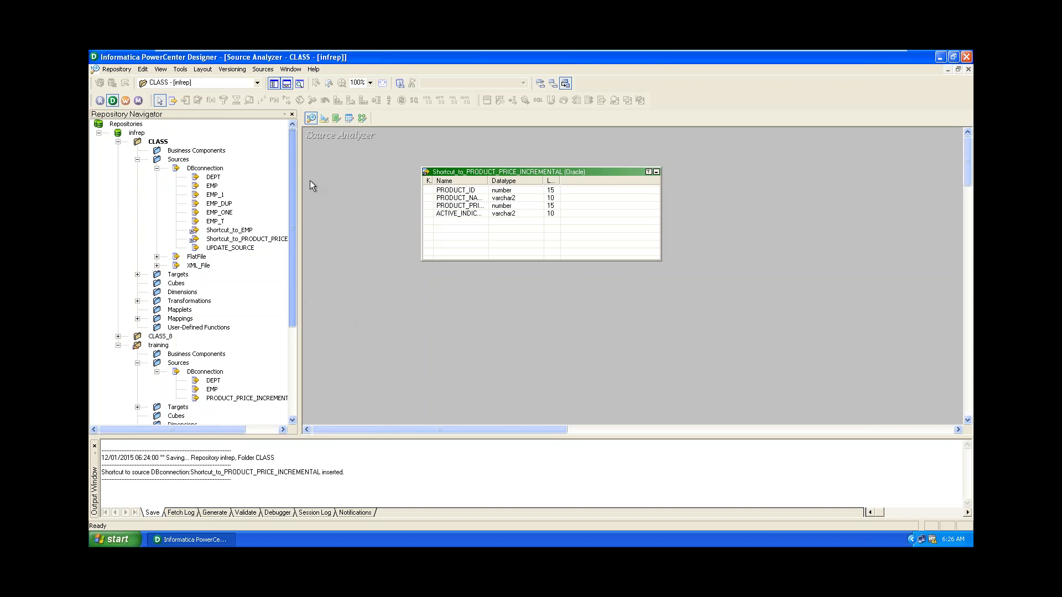
# Open the Mapping Designer for CLASS and close the m_unconn_sp mapping to clear the workspace
pyautogui.click(363, 119)
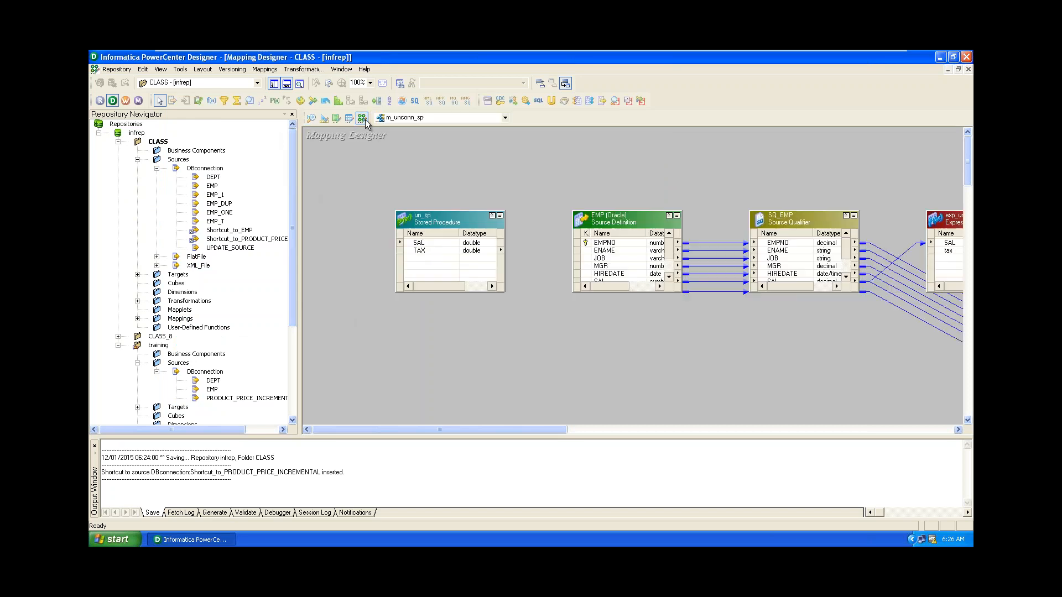
pyautogui.click(304, 69)
pyautogui.moveTo(264, 69)
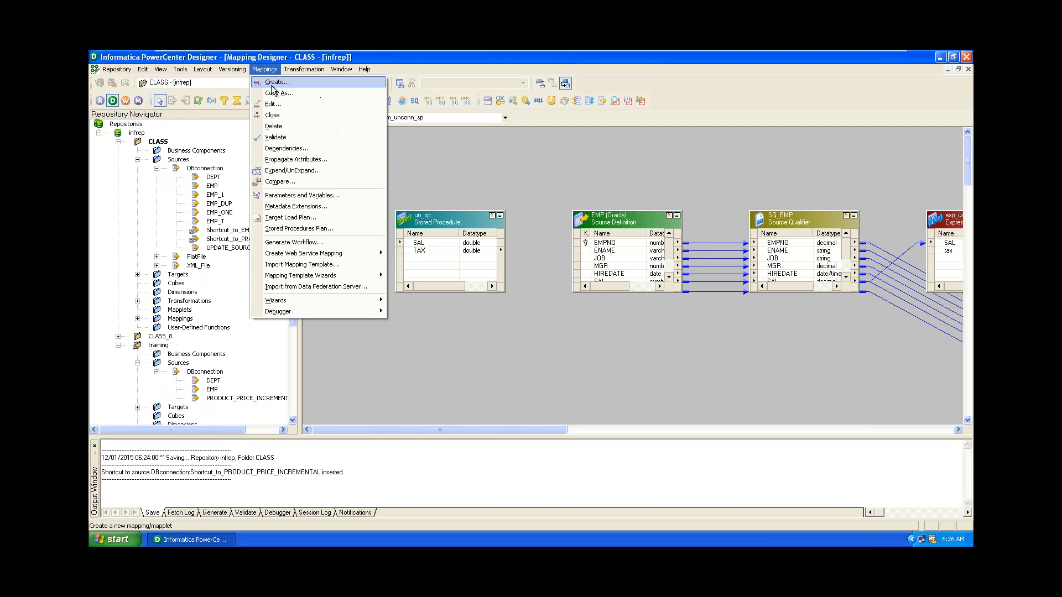
pyautogui.click(272, 115)
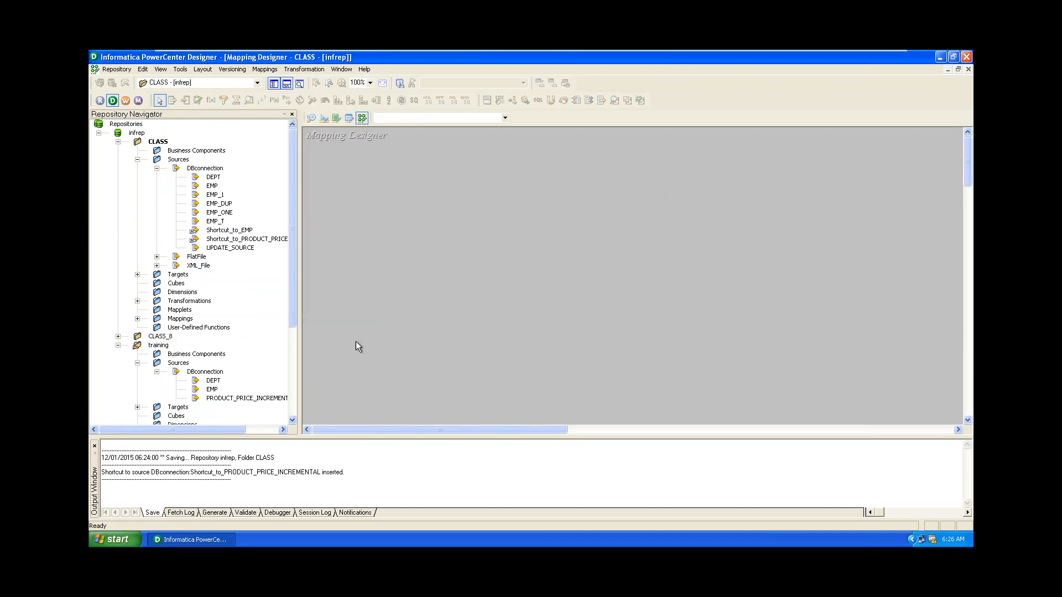
# Create a shortcut in CLASS to the training folder's m_union_t/R mapping and view its flow through to the target definition
pyautogui.moveTo(293, 307); pyautogui.dragTo(303, 394)
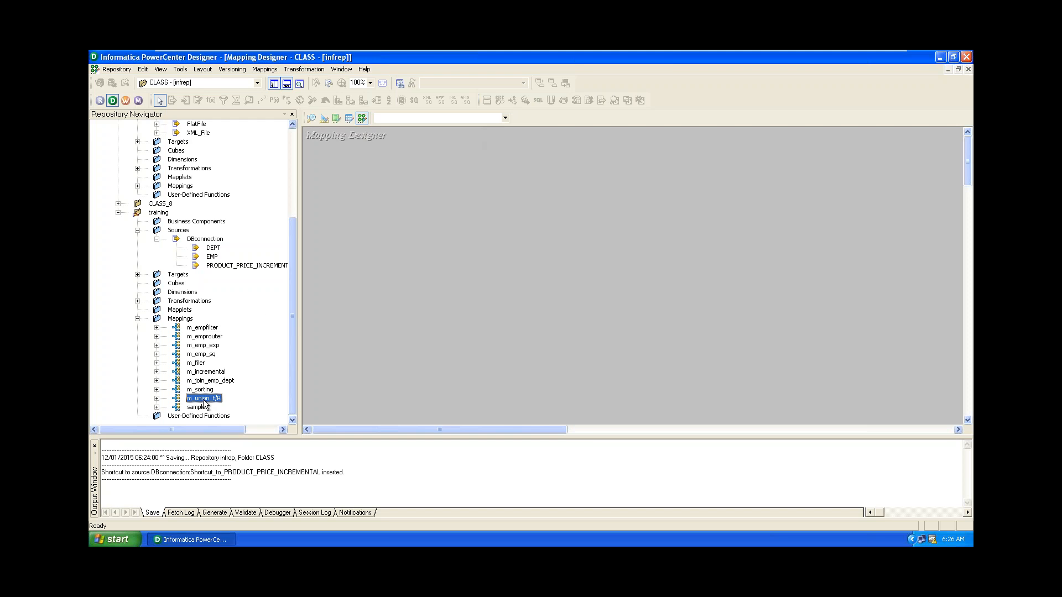
pyautogui.moveTo(203, 404); pyautogui.dragTo(410, 197)
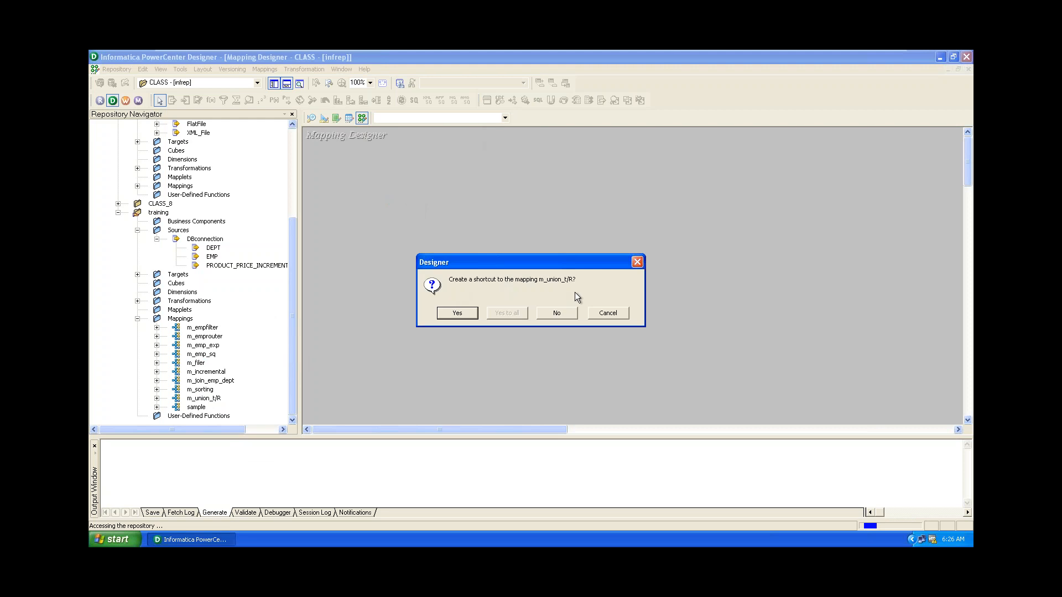
pyautogui.click(457, 312)
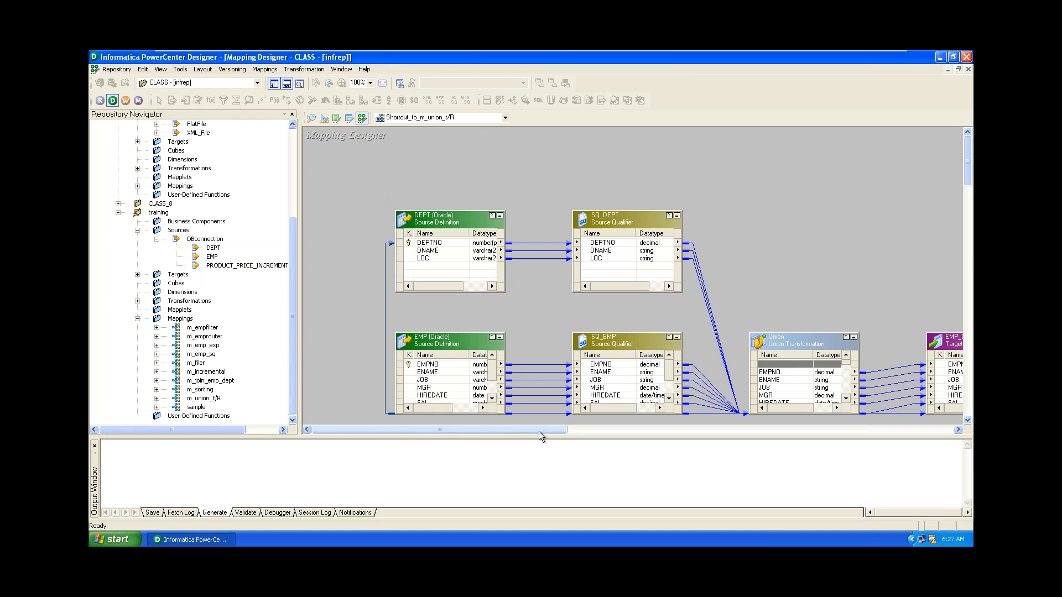
pyautogui.moveTo(538, 430); pyautogui.dragTo(573, 432)
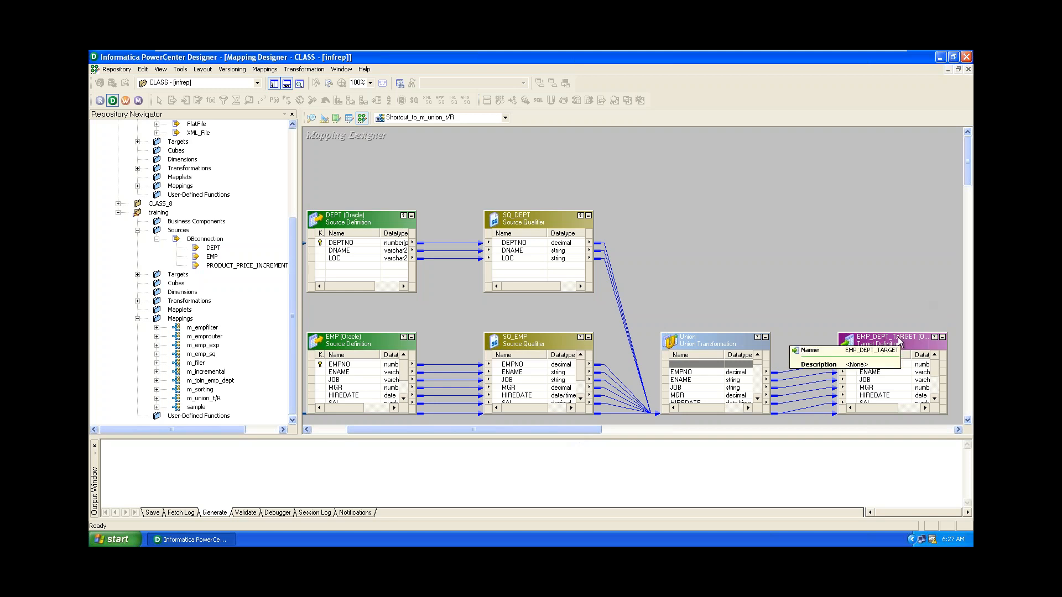
# Collapse the CLASS DBconnection sources and locate the m_union_t/R shortcut among the CLASS mappings
pyautogui.moveTo(293, 256); pyautogui.dragTo(283, 167)
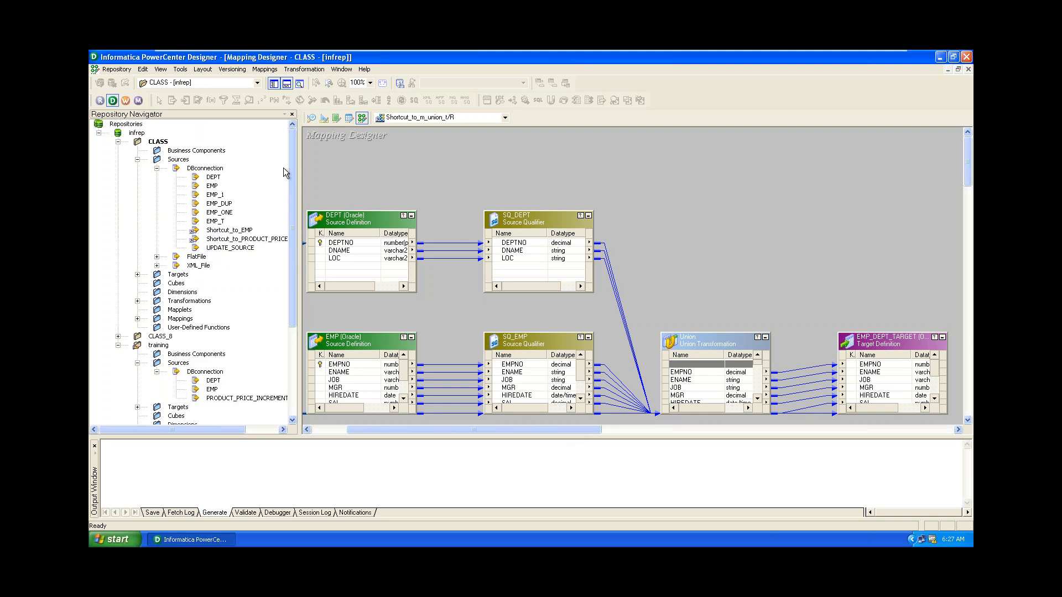
pyautogui.click(157, 169)
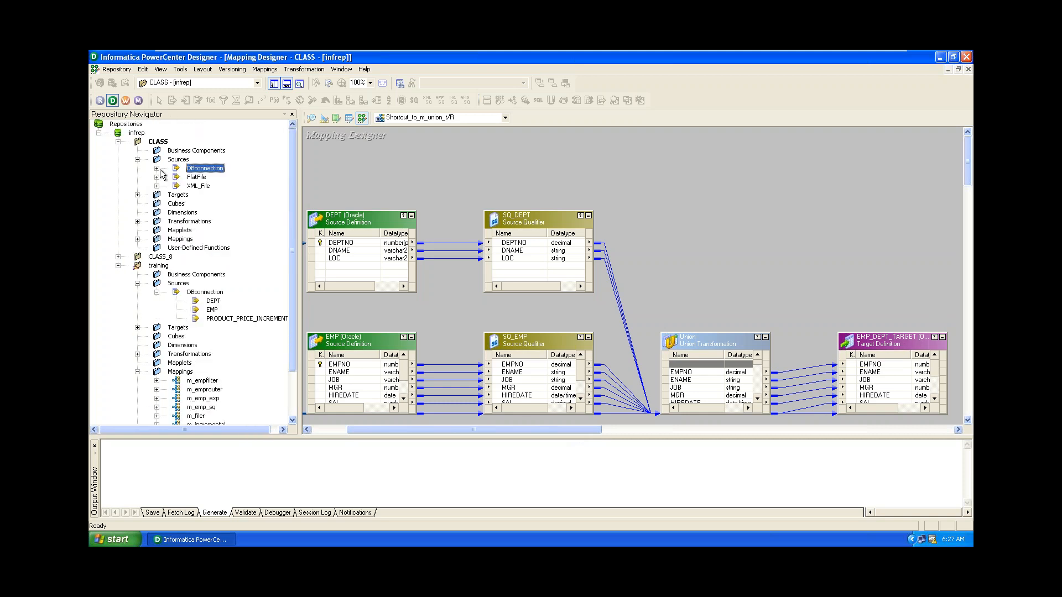
pyautogui.click(137, 240)
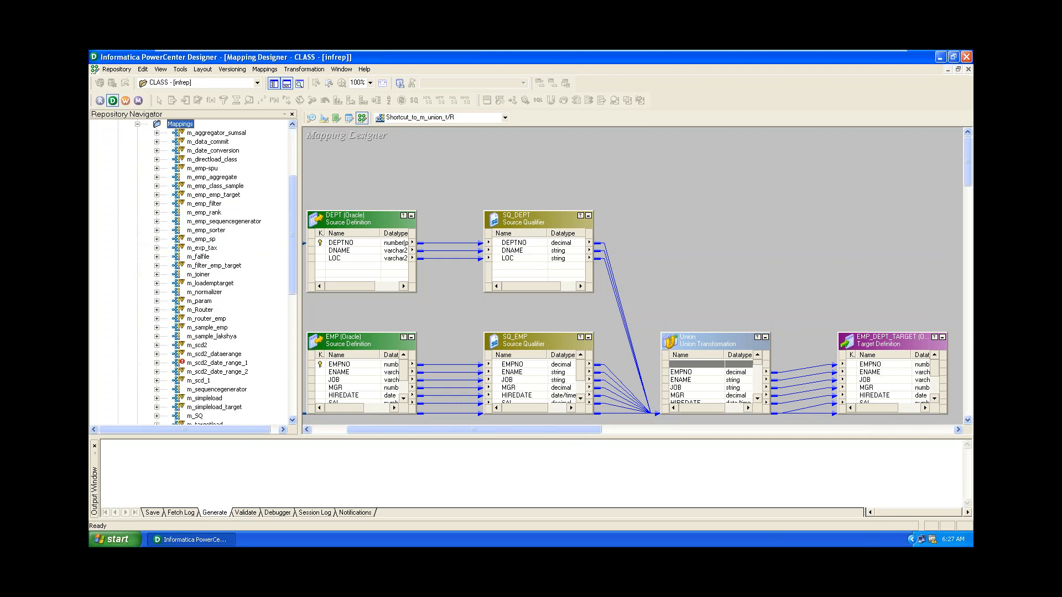
pyautogui.moveTo(291, 254); pyautogui.dragTo(291, 329)
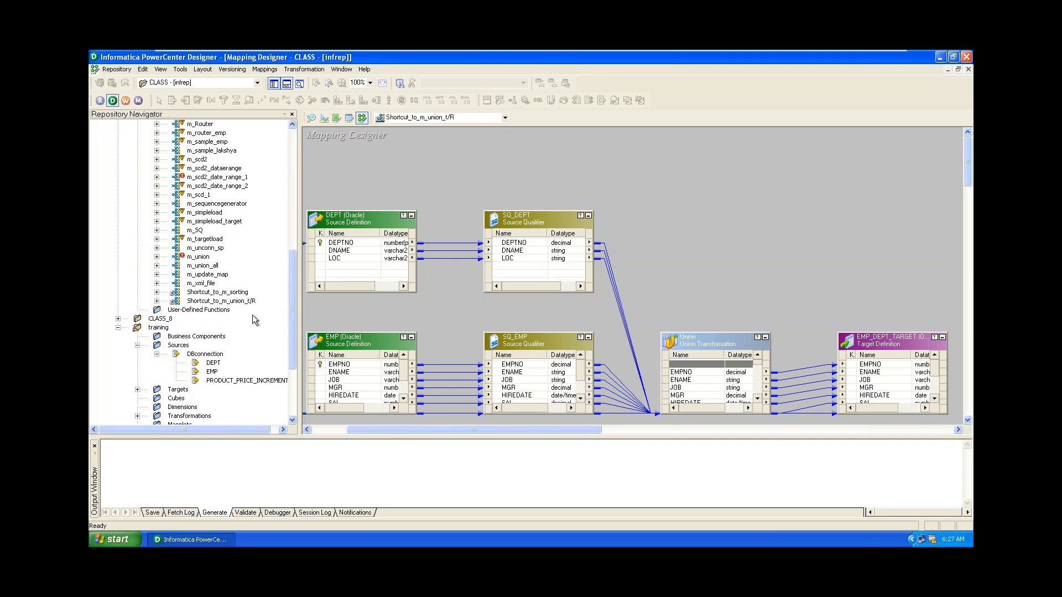
pyautogui.click(241, 302)
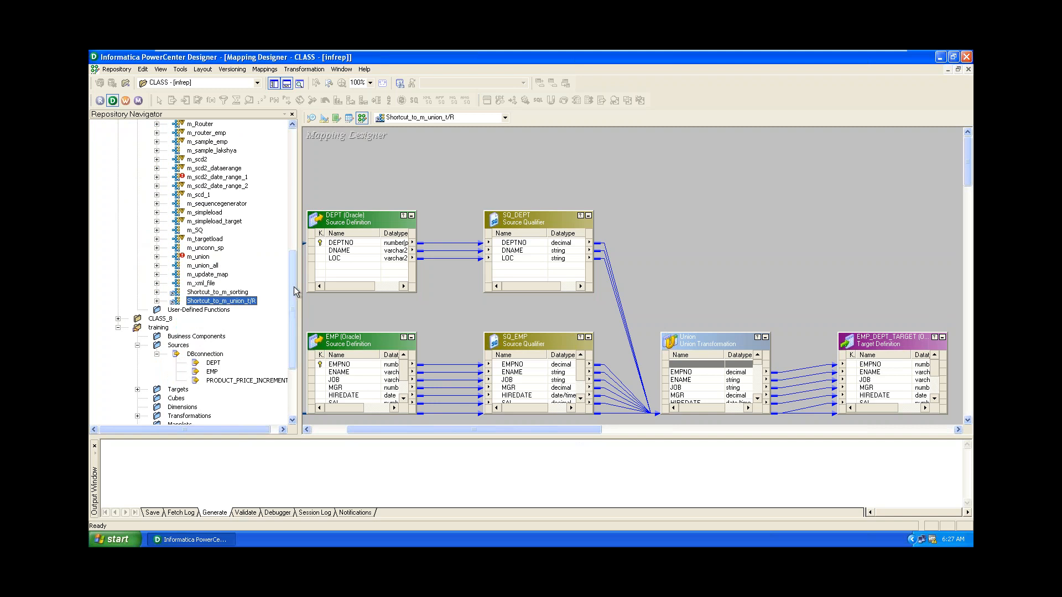
pyautogui.moveTo(291, 284); pyautogui.dragTo(287, 150)
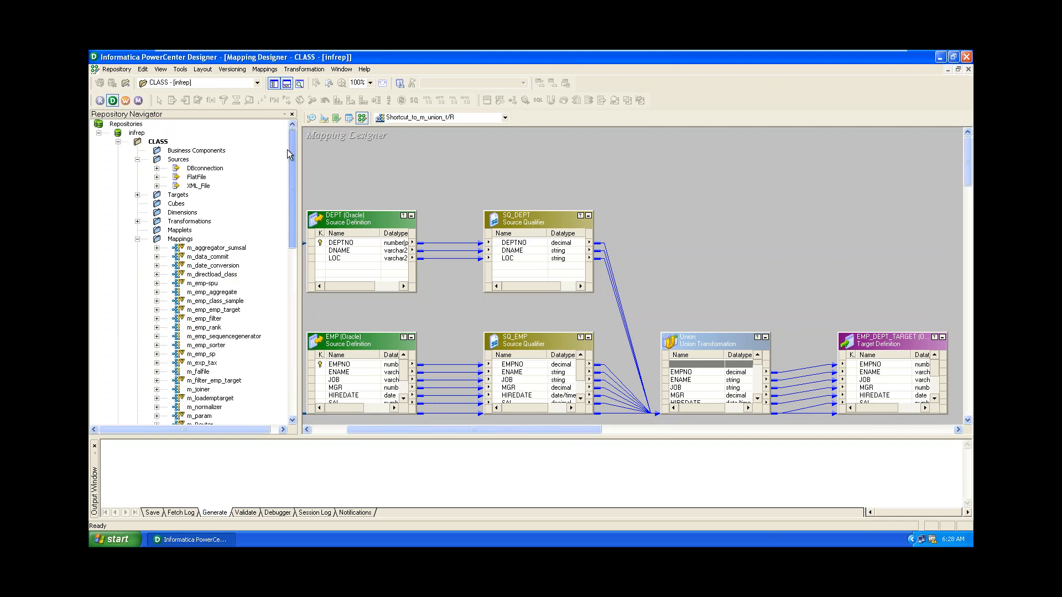
# Examine the CLASS folder's target list for the EMP_DEPT_TARGET definition used by the mapping shortcut
pyautogui.click(137, 194)
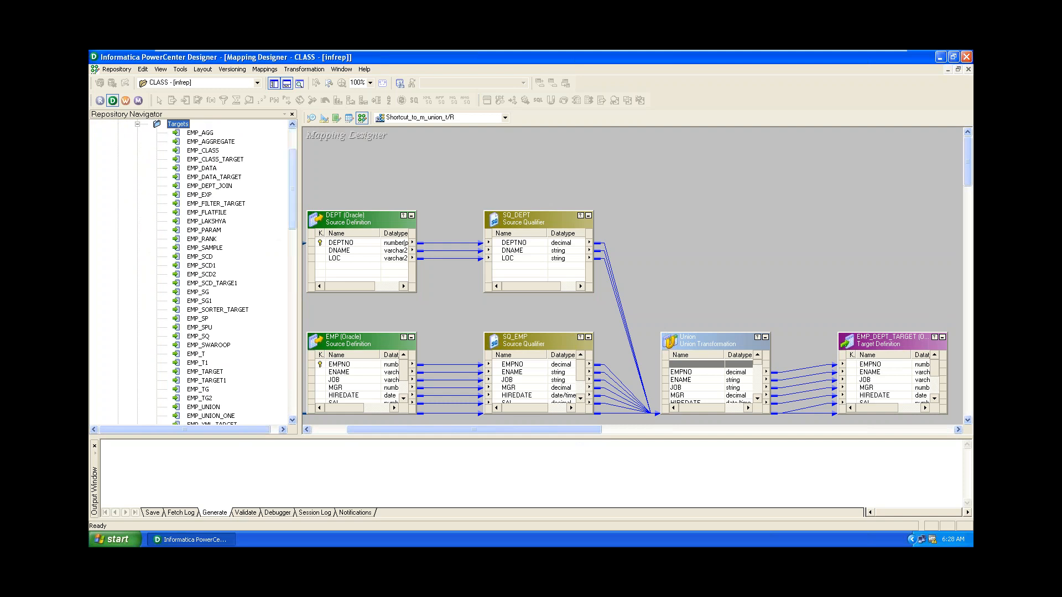
pyautogui.moveTo(293, 194); pyautogui.dragTo(282, 240)
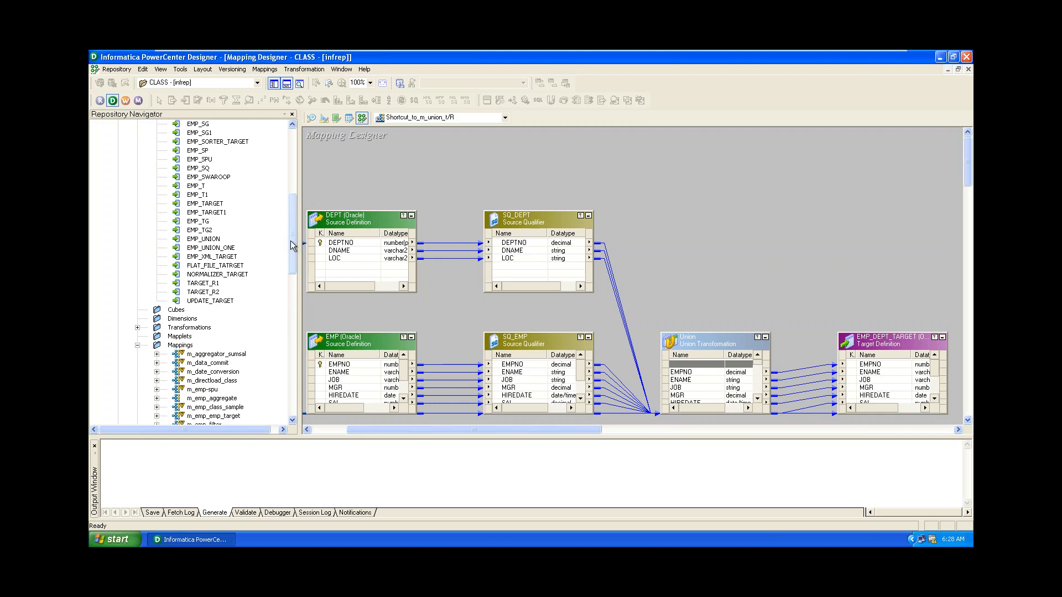
pyautogui.moveTo(290, 240); pyautogui.dragTo(288, 191)
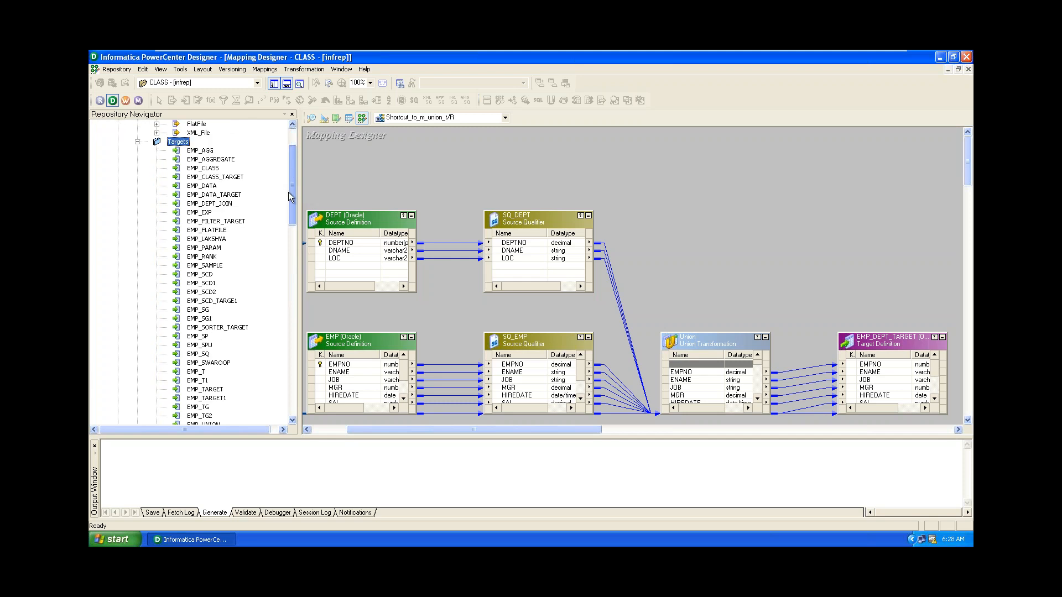
pyautogui.click(225, 194)
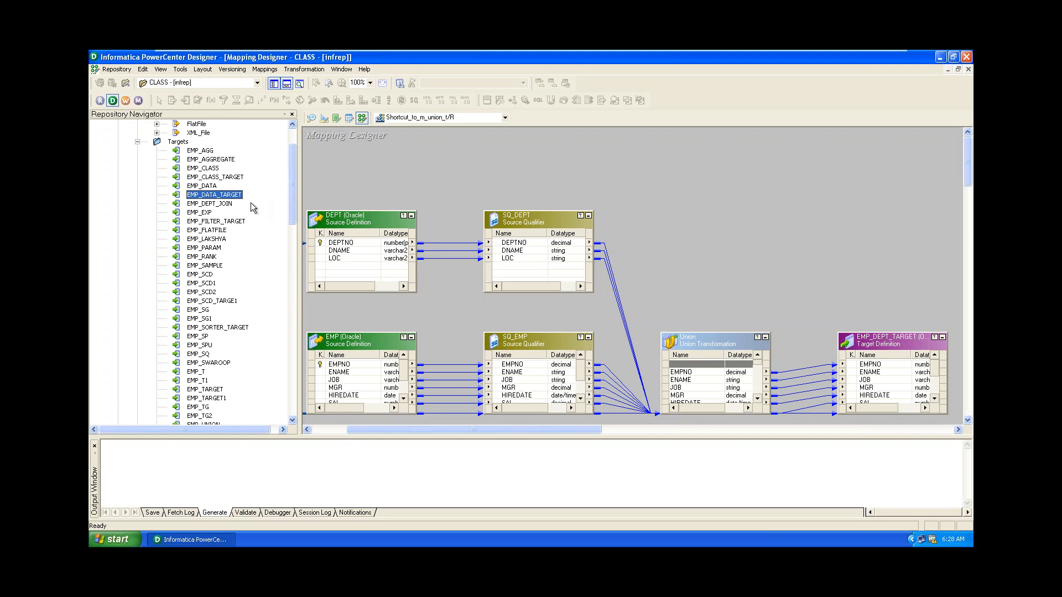
pyautogui.click(228, 204)
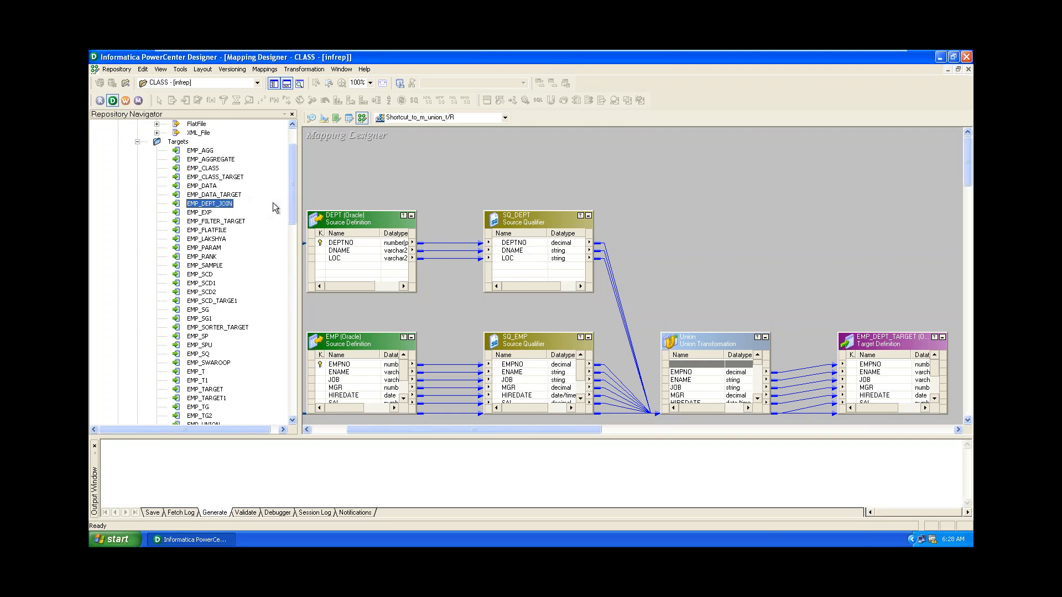
pyautogui.moveTo(290, 204)
pyautogui.mouseDown()
pyautogui.moveTo(295, 234)
pyautogui.moveTo(293, 200)
pyautogui.mouseUp()
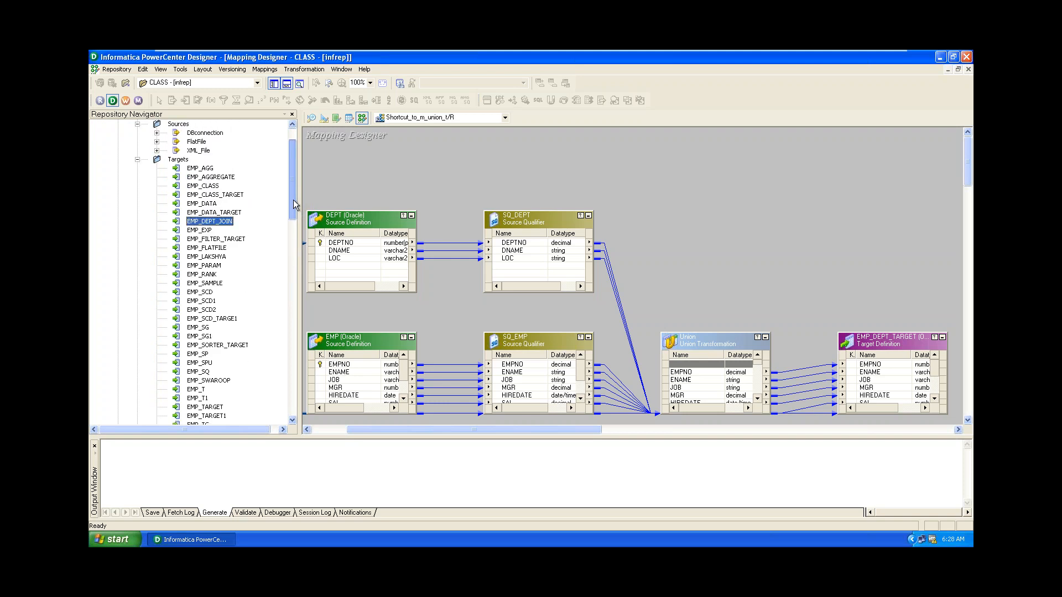
pyautogui.click(215, 214)
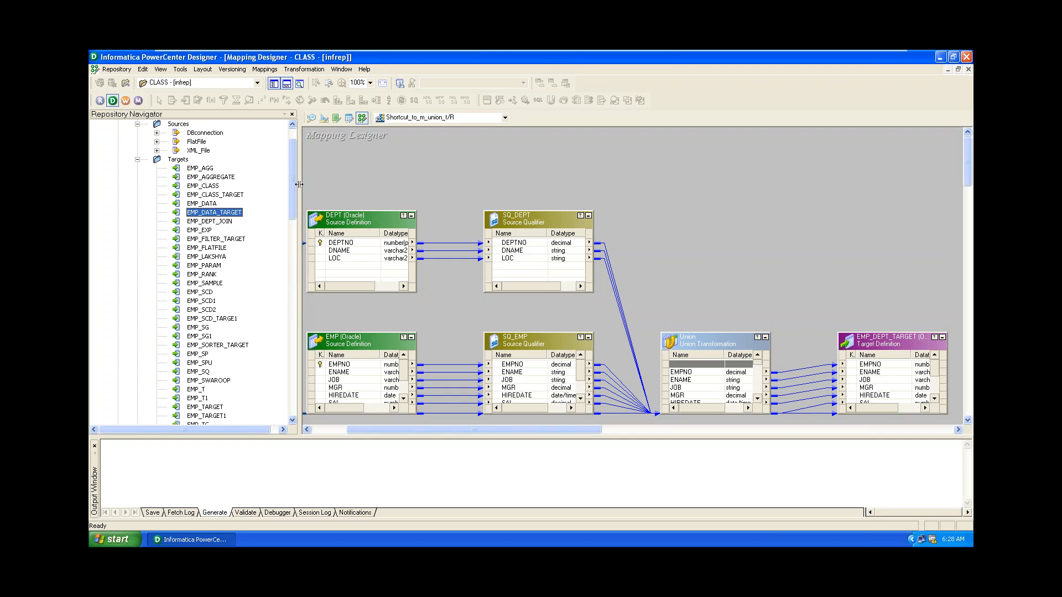
pyautogui.moveTo(294, 184)
pyautogui.mouseDown()
pyautogui.moveTo(293, 223)
pyautogui.moveTo(294, 188)
pyautogui.mouseUp()
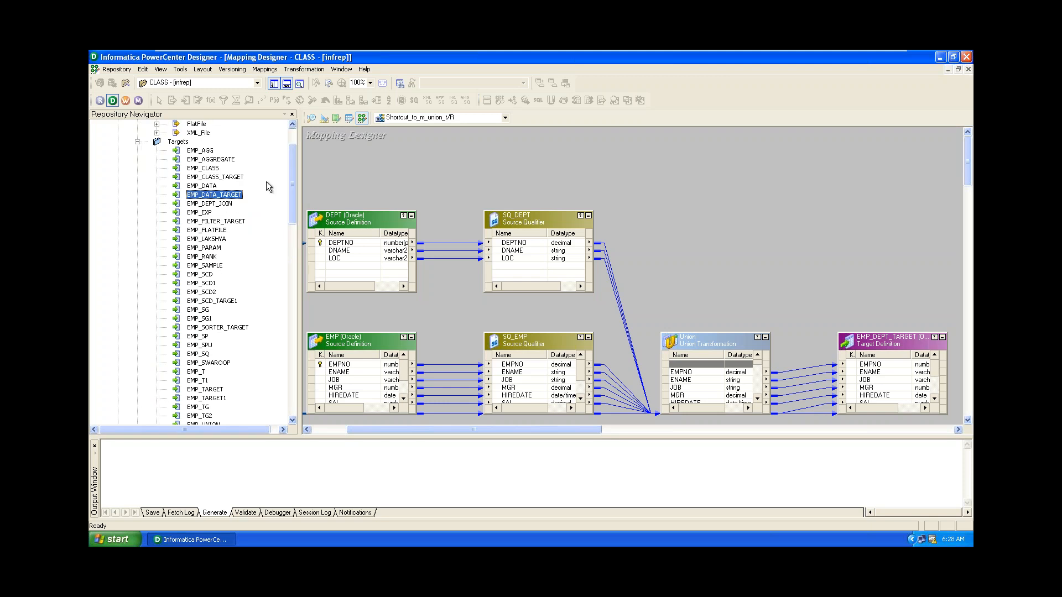
pyautogui.moveTo(291, 194); pyautogui.dragTo(301, 118)
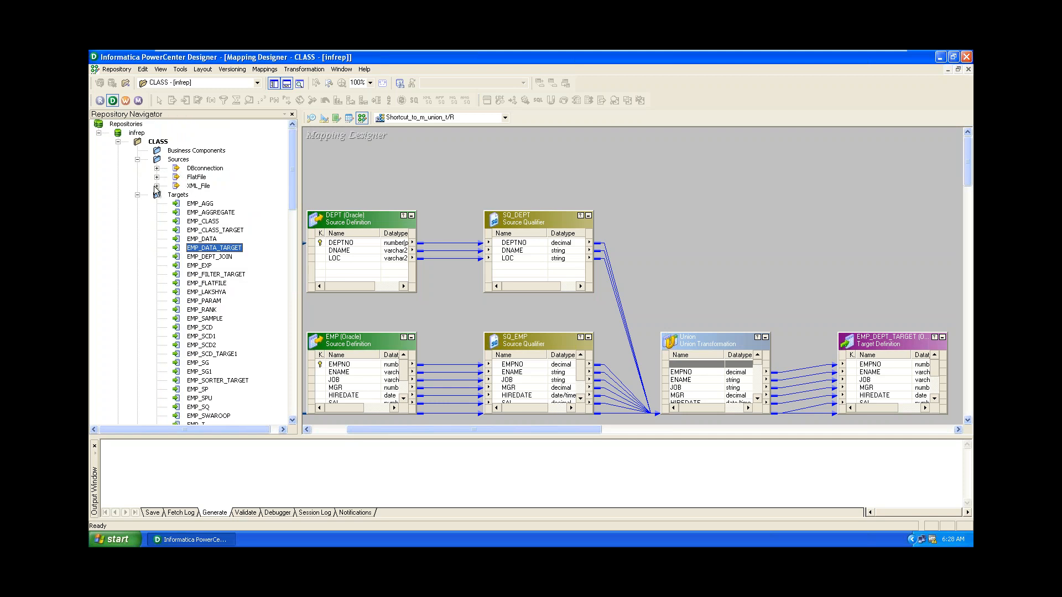
# Collapse the CLASS targets and save the m_union_t/R mapping shortcut to the repository
pyautogui.click(137, 194)
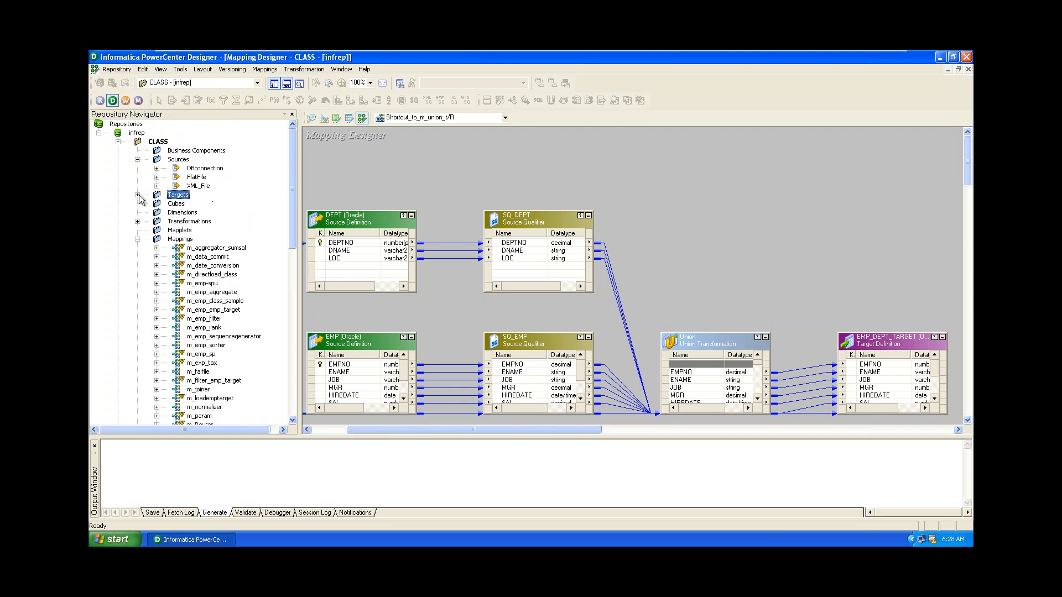
pyautogui.click(299, 199)
pyautogui.hotkey('ctrl', 's')
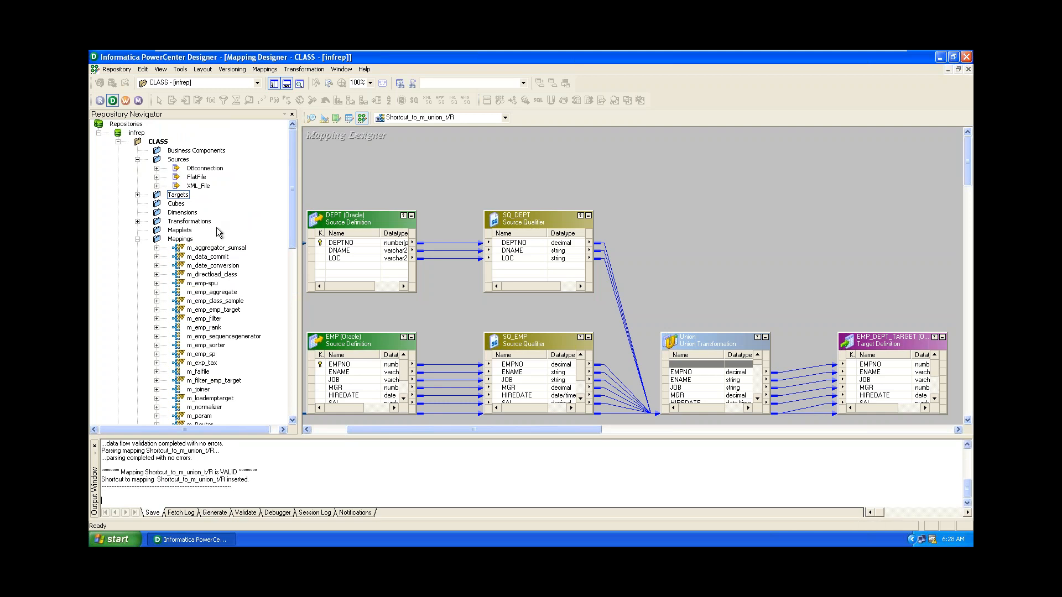
# Recheck the CLASS targets after saving, and collapse the folder's target and mapping lists
pyautogui.click(137, 195)
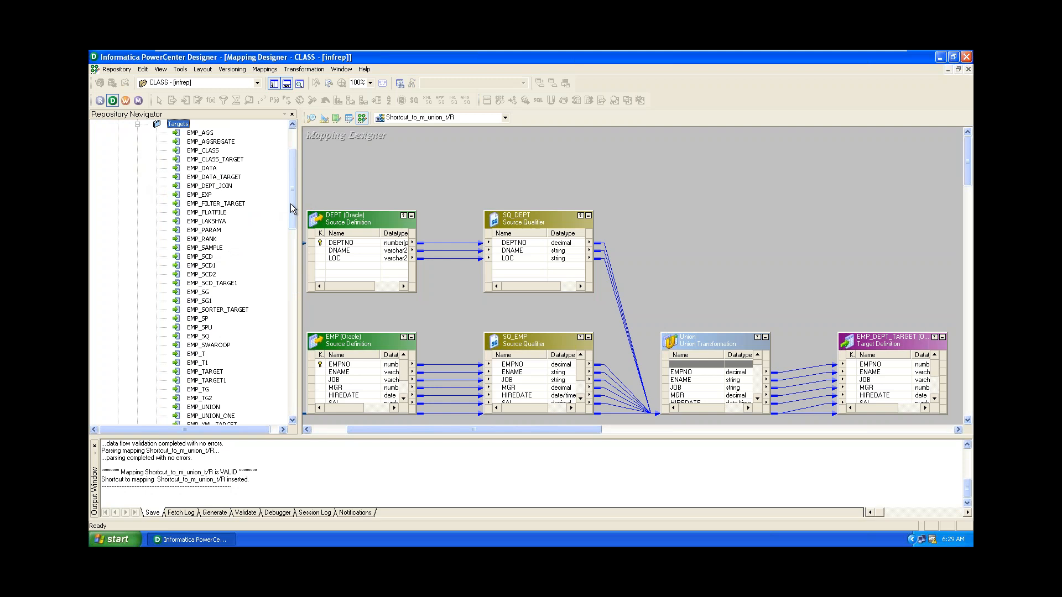
pyautogui.moveTo(290, 205); pyautogui.dragTo(292, 180)
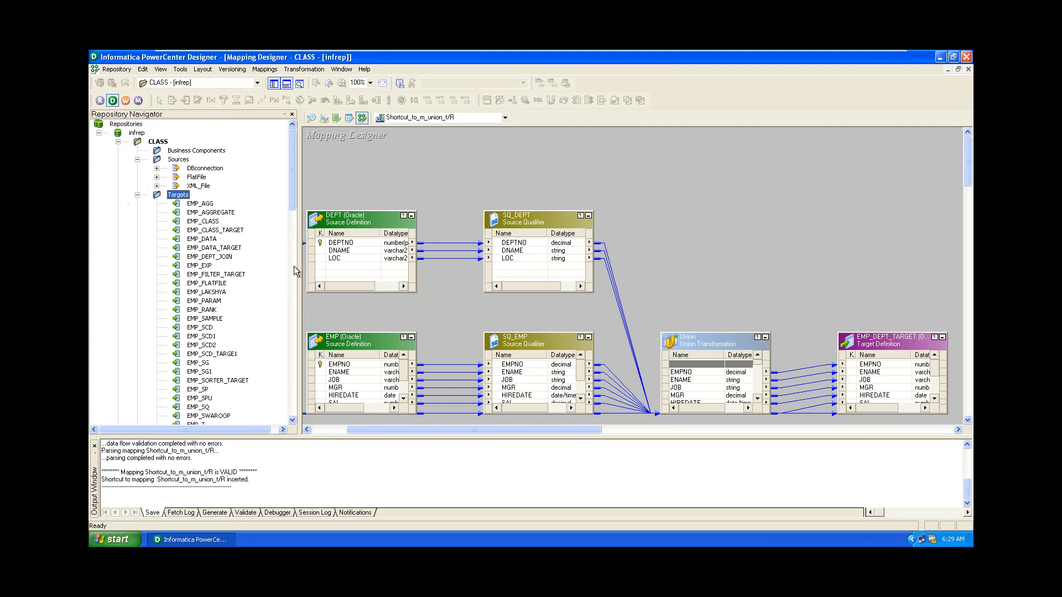
pyautogui.click(138, 194)
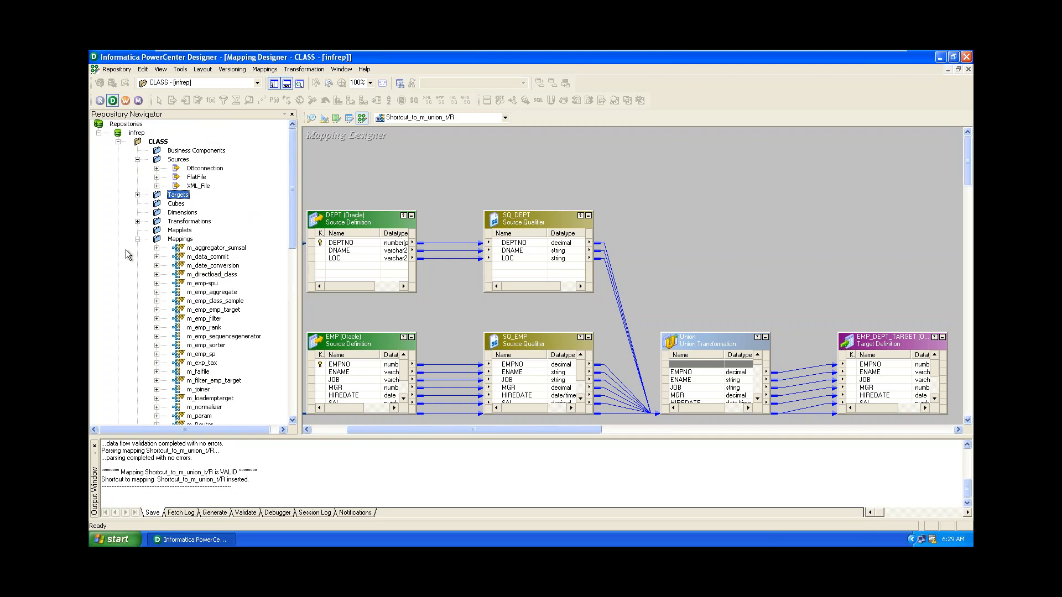
pyautogui.click(137, 239)
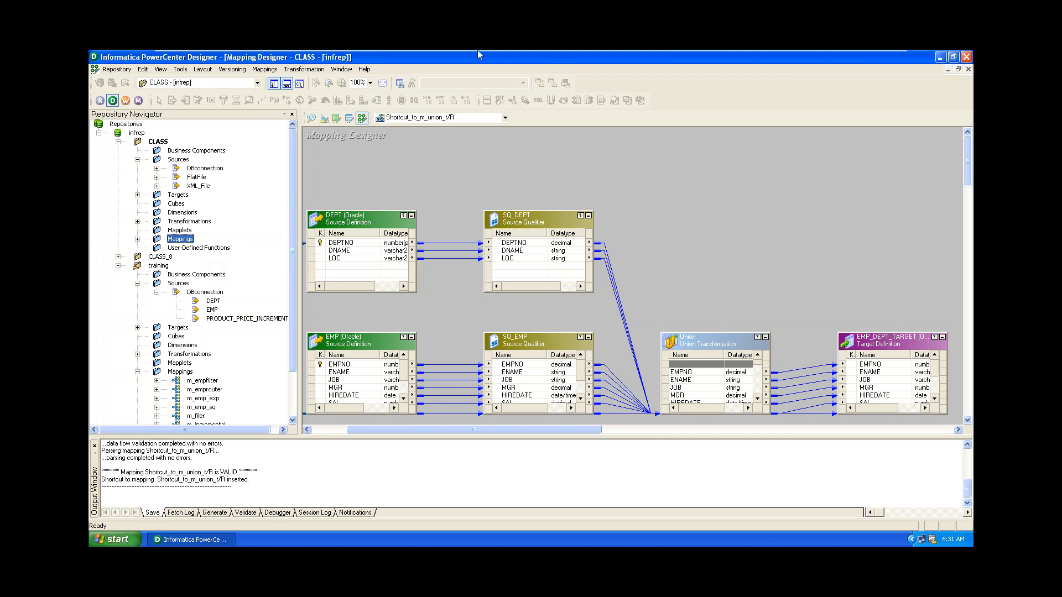
# Minimize the virtual machine and switch to the Airtel Dongle account page in Internet Explorer on the host
pyautogui.moveTo(858, 55)
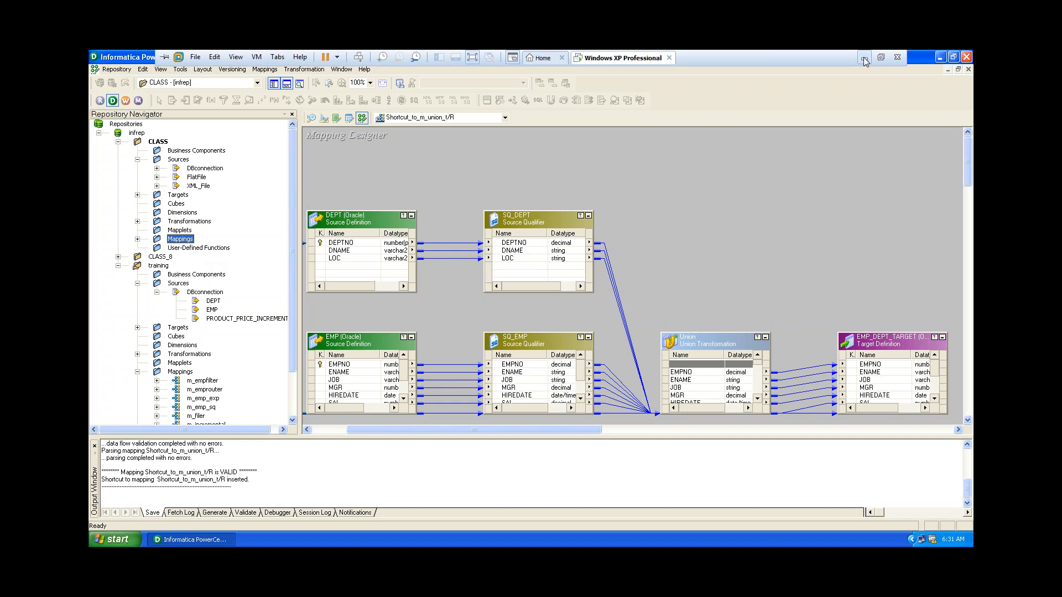
pyautogui.click(864, 59)
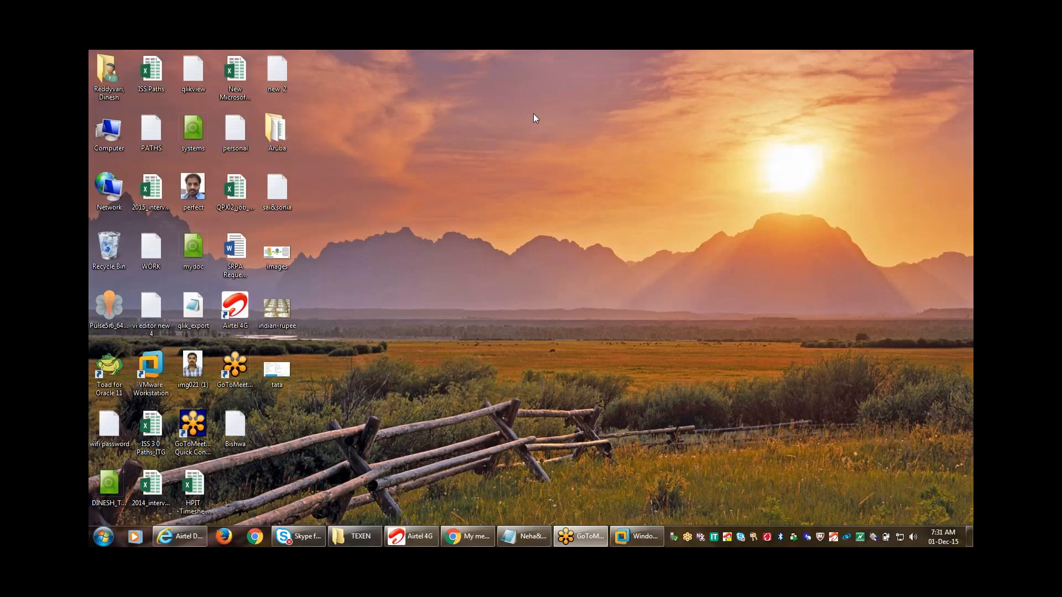
pyautogui.click(194, 539)
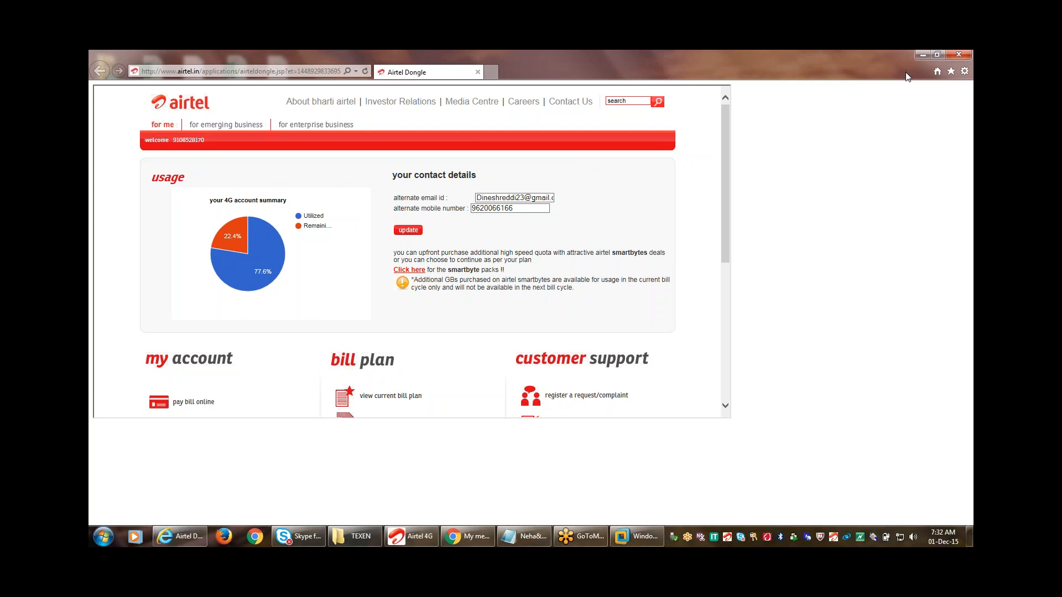
# Open Internet Explorer's Internet Options and review the General, Privacy and Security settings
pyautogui.click(952, 74)
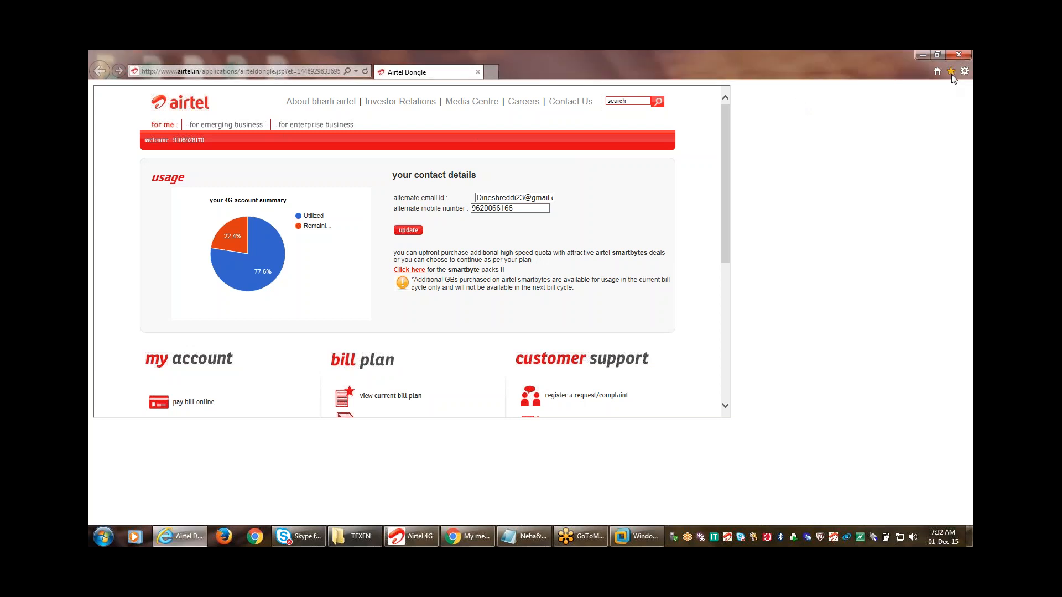
pyautogui.click(967, 74)
pyautogui.click(965, 72)
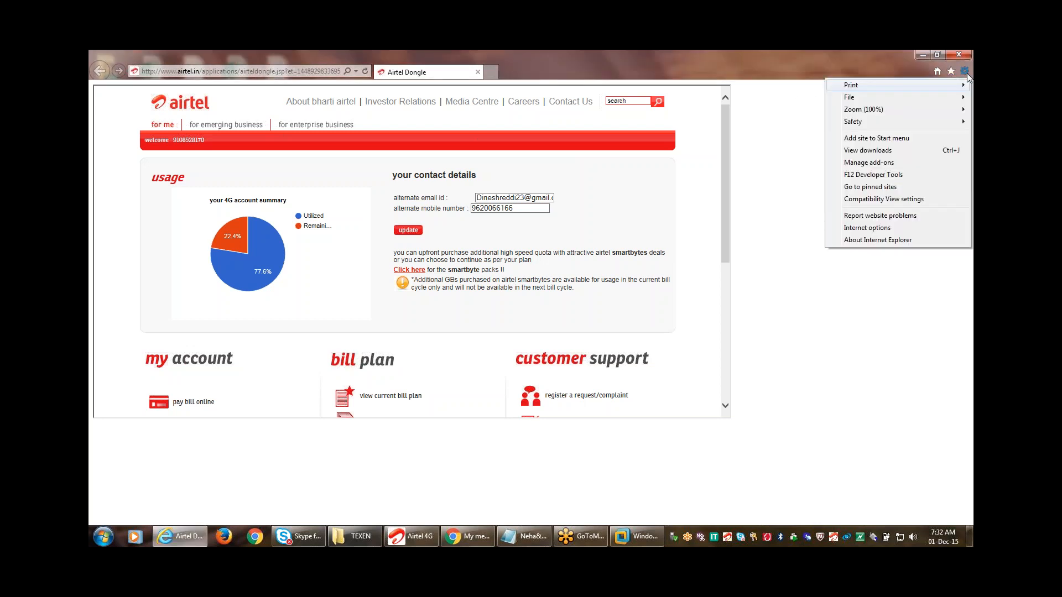
pyautogui.click(905, 227)
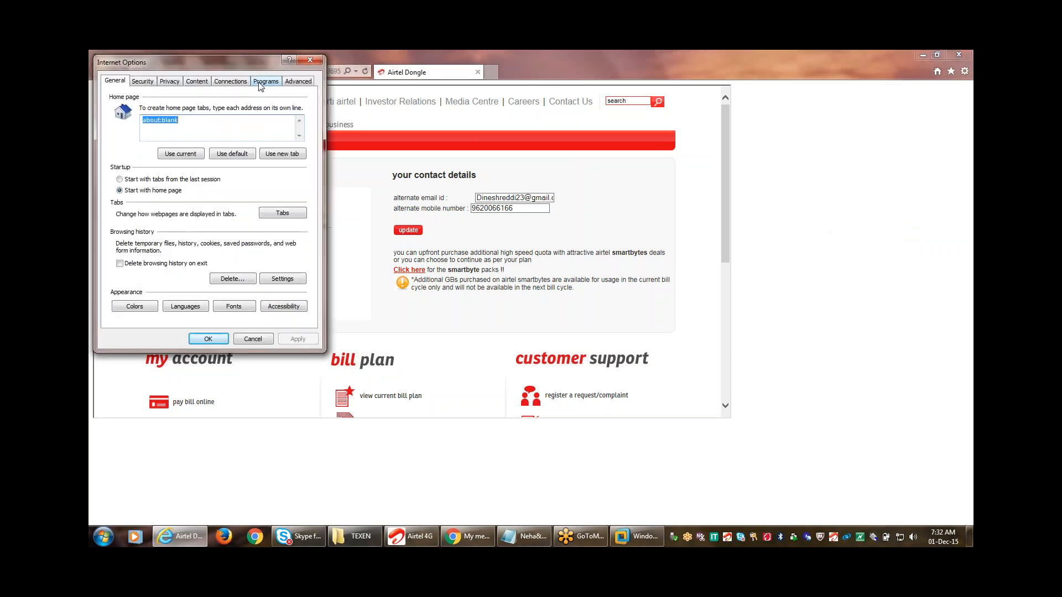
pyautogui.click(181, 82)
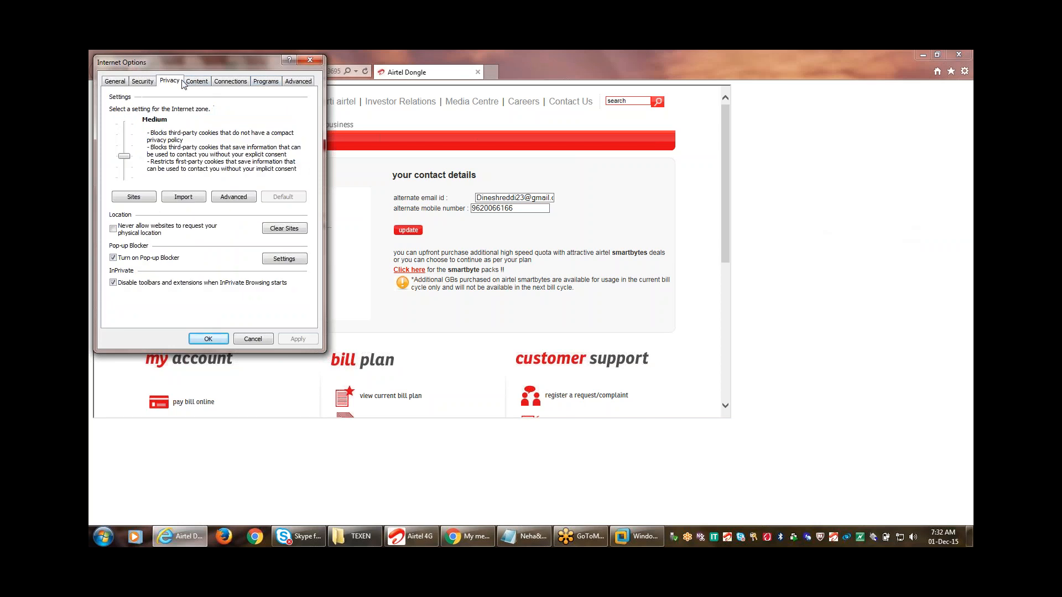
pyautogui.click(140, 84)
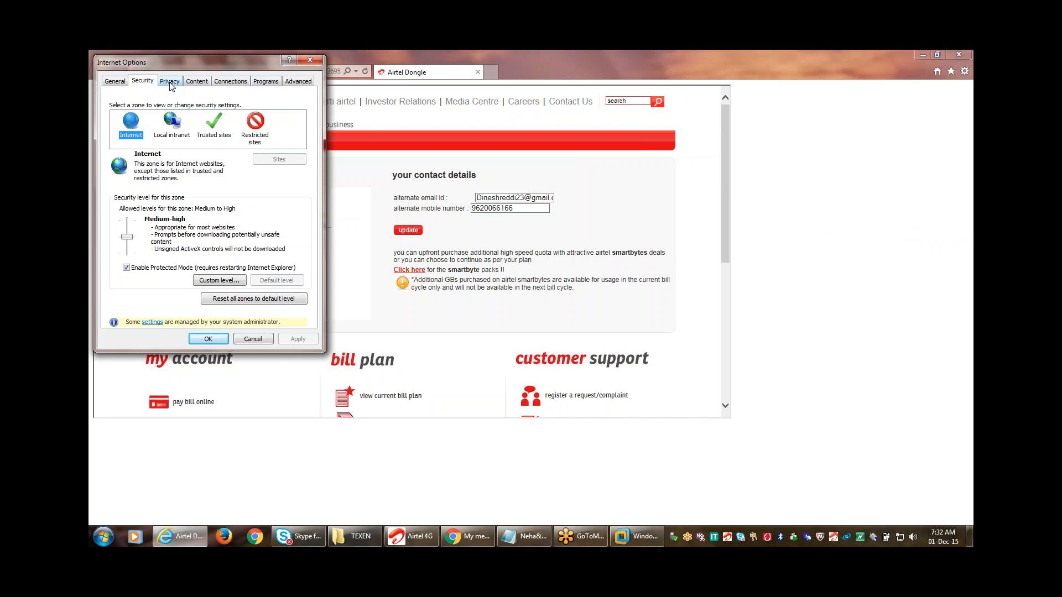
pyautogui.click(170, 83)
pyautogui.click(128, 82)
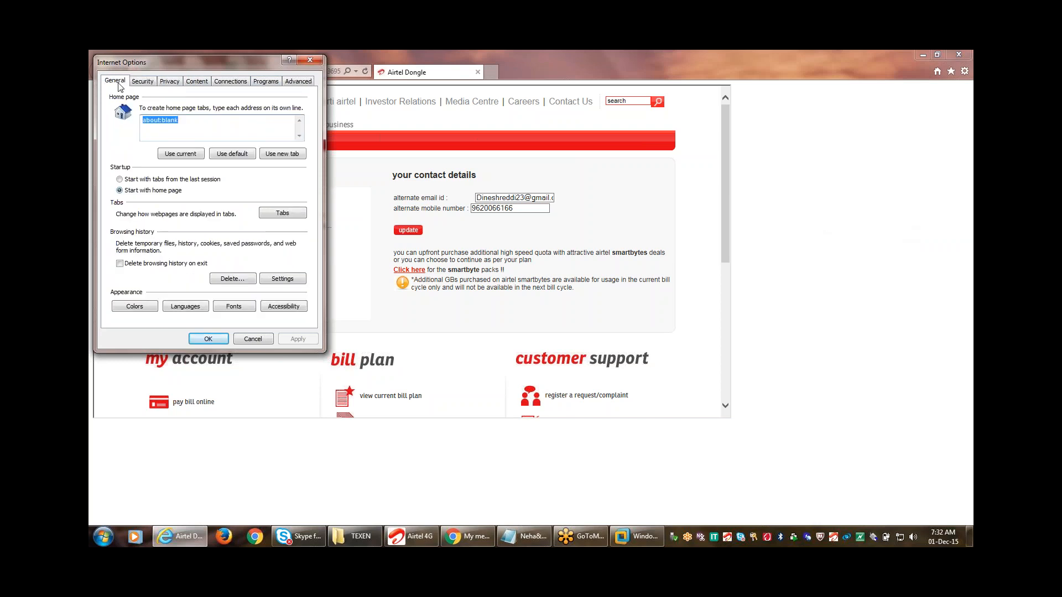
pyautogui.click(140, 83)
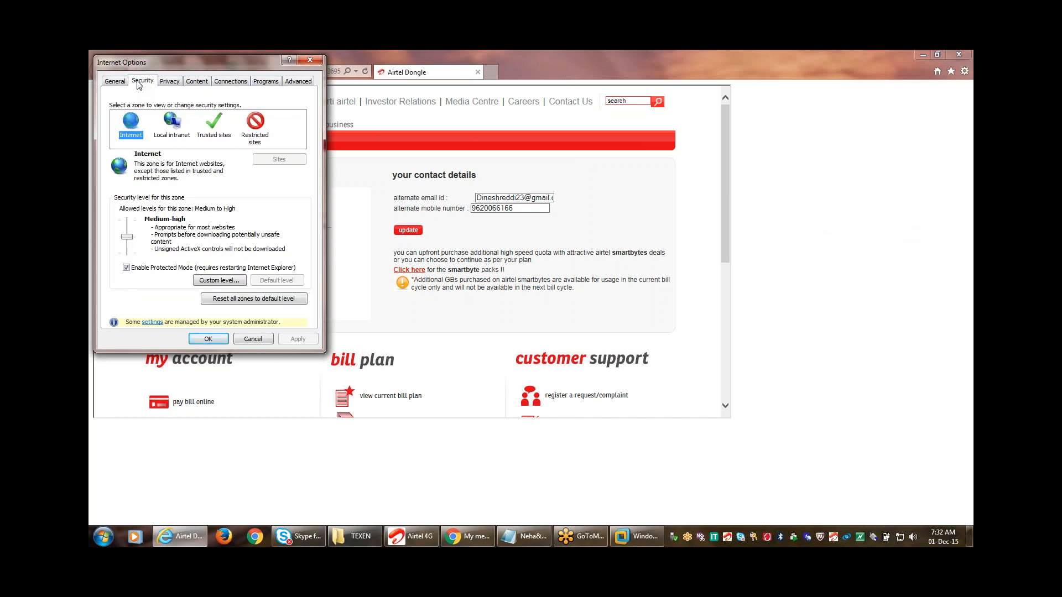
# Inspect the Restricted sites and Trusted sites zones, view the trusted website list, and close Internet Options without changes
pyautogui.click(256, 130)
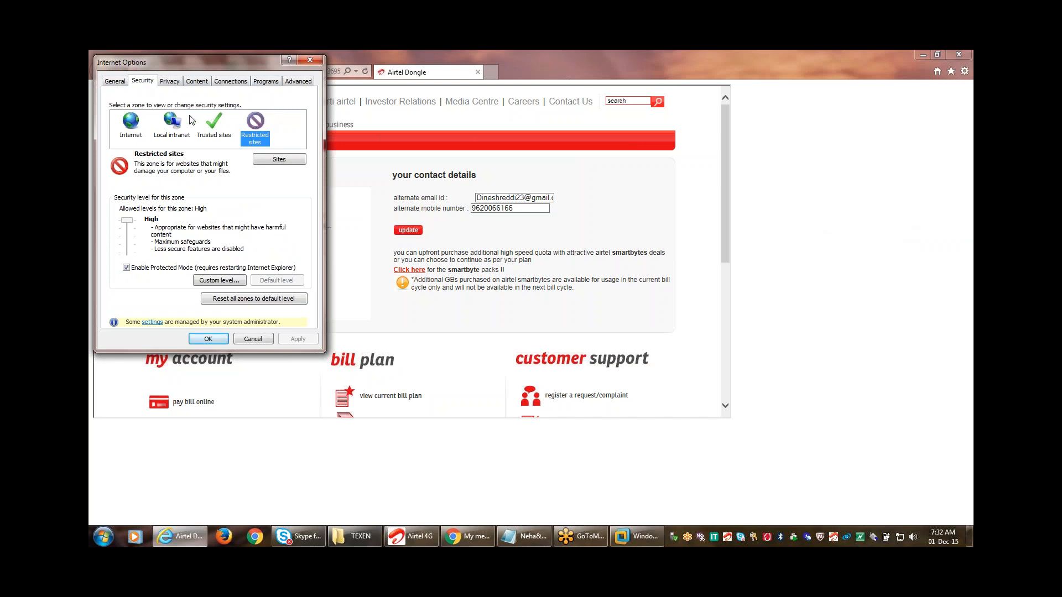
pyautogui.click(215, 129)
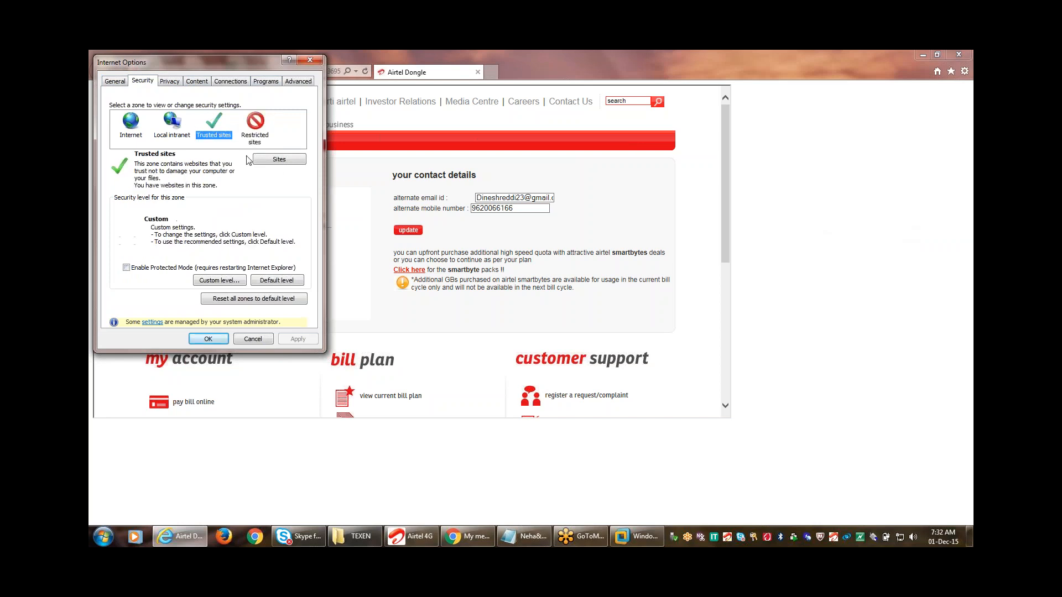
pyautogui.click(279, 160)
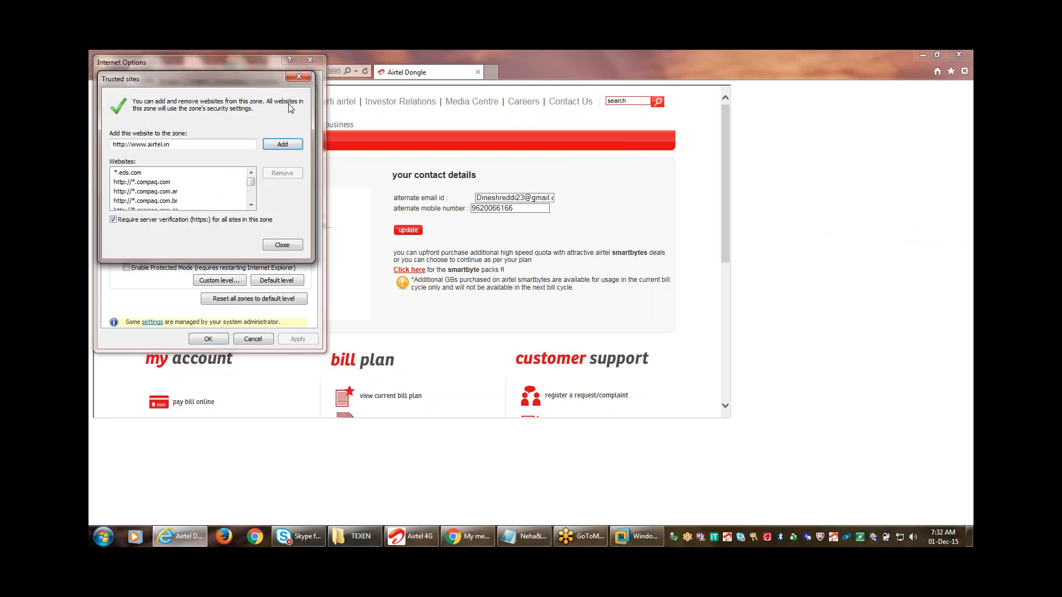
pyautogui.click(297, 77)
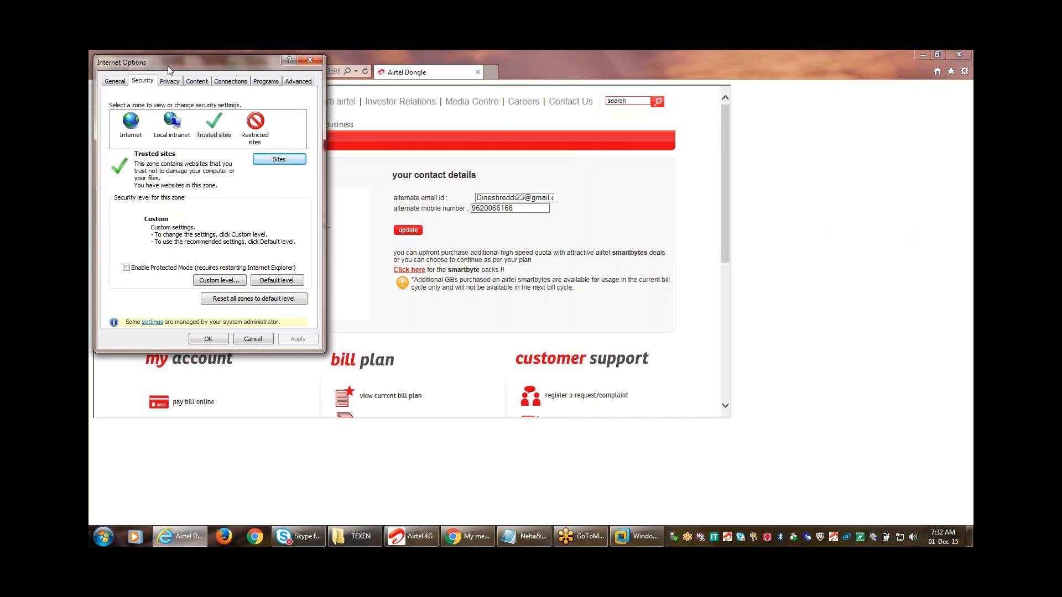
pyautogui.moveTo(167, 67); pyautogui.dragTo(257, 111)
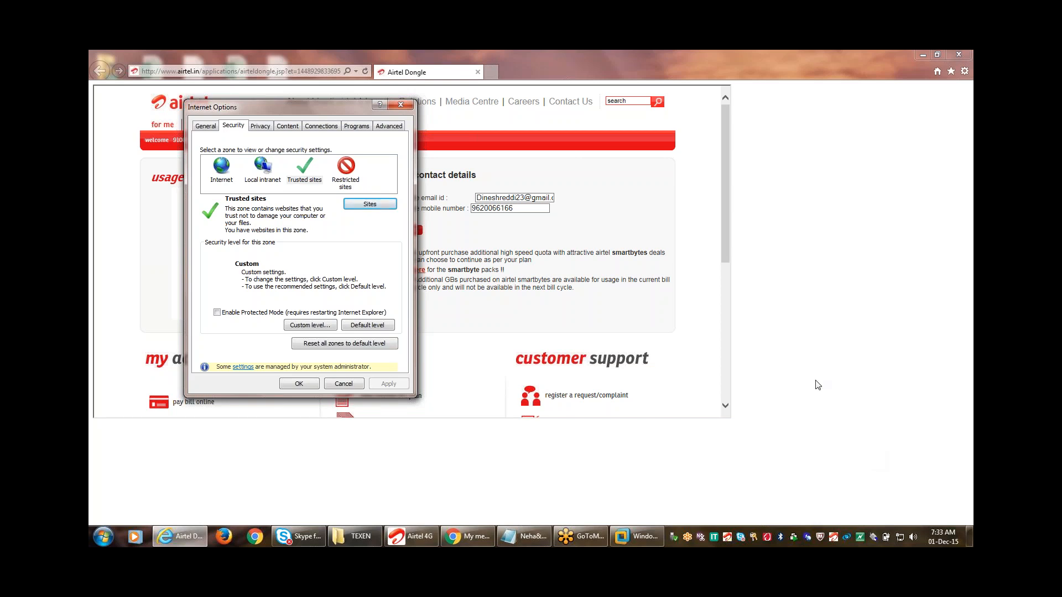
pyautogui.click(400, 105)
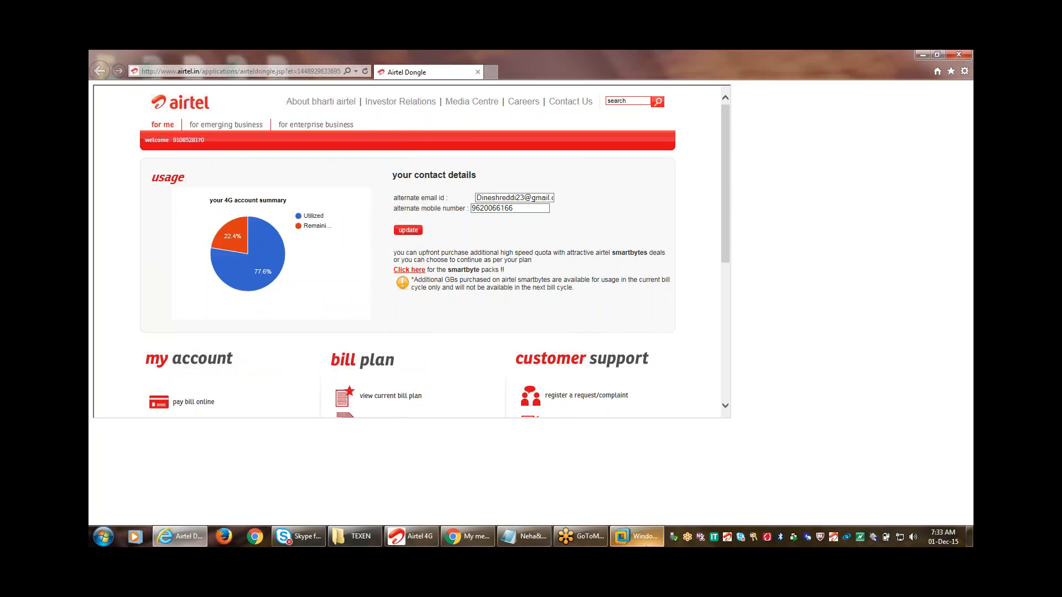
# Switch back to PowerCenter Designer in the virtual machine and collapse the training folder's mapping list
pyautogui.click(654, 537)
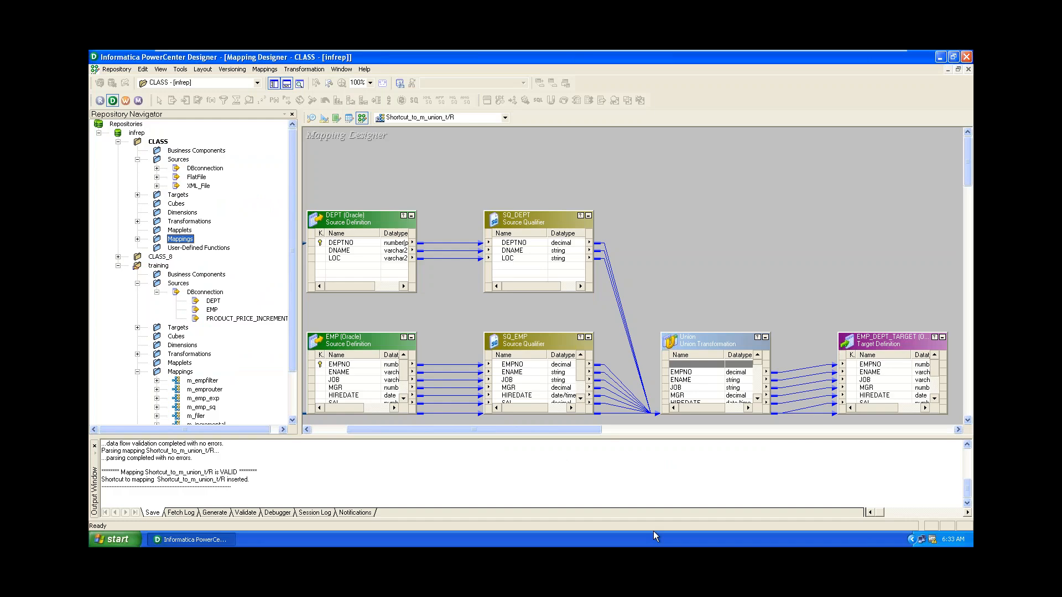
pyautogui.click(664, 443)
pyautogui.click(118, 266)
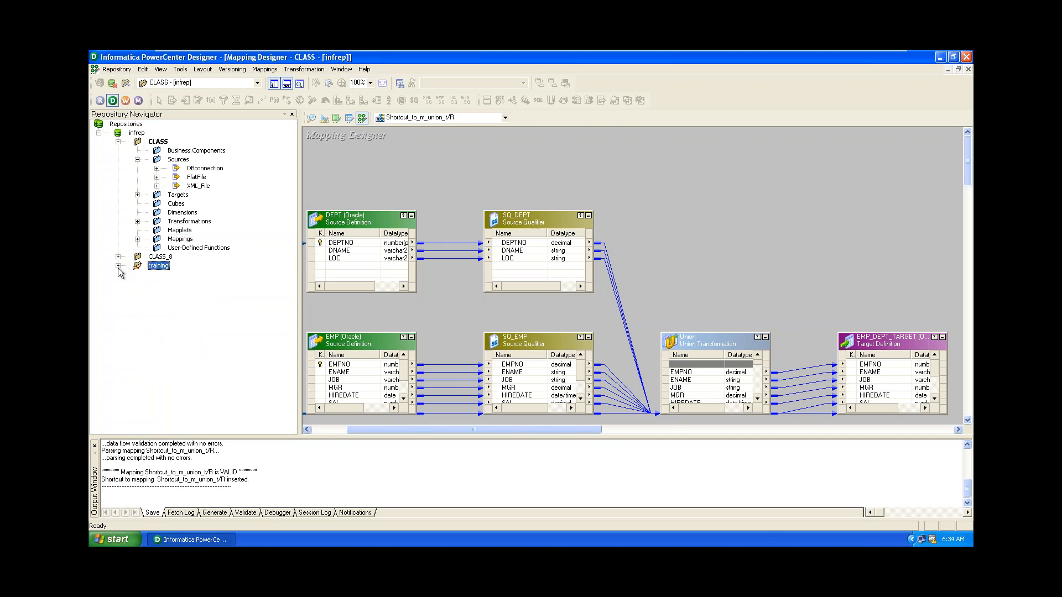
pyautogui.click(118, 266)
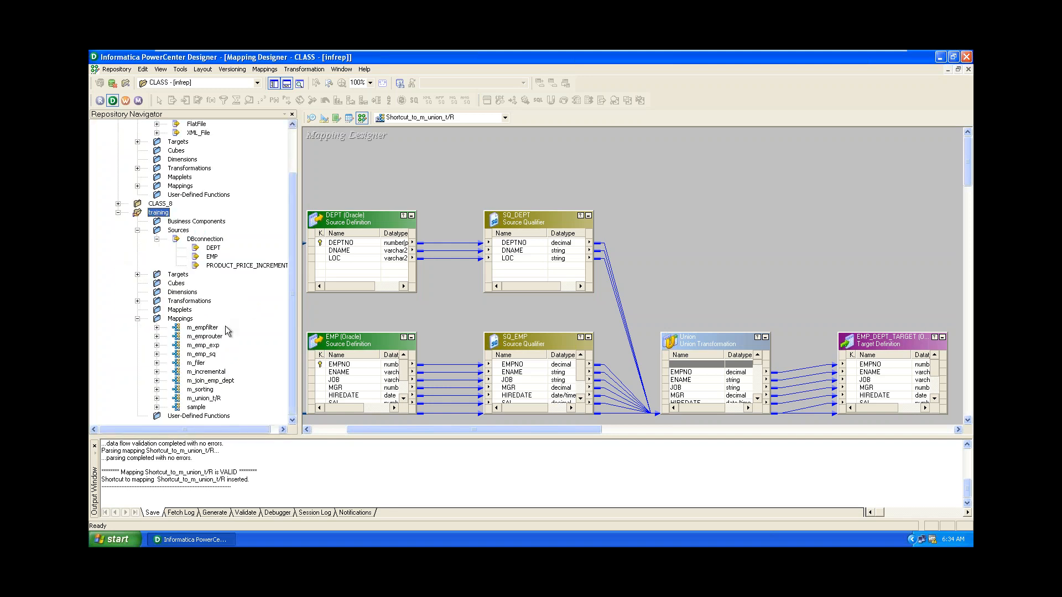
pyautogui.click(137, 318)
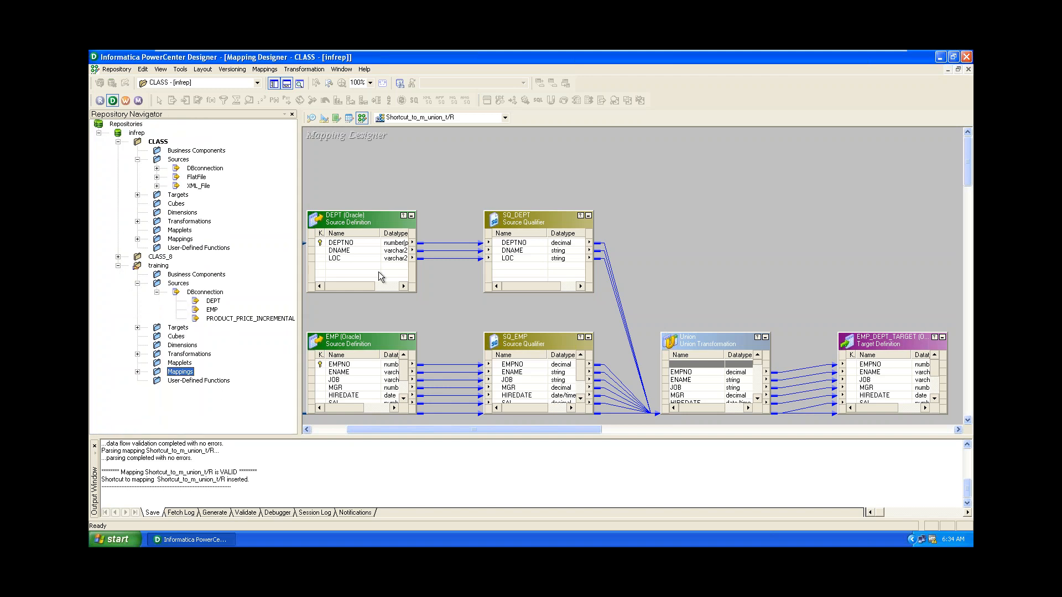
# Review the CLASS folder's Target Designer, Source Analyzer, Mapping Designer and Transformation Developer workspaces, ending in Transformation Developer
pyautogui.click(322, 117)
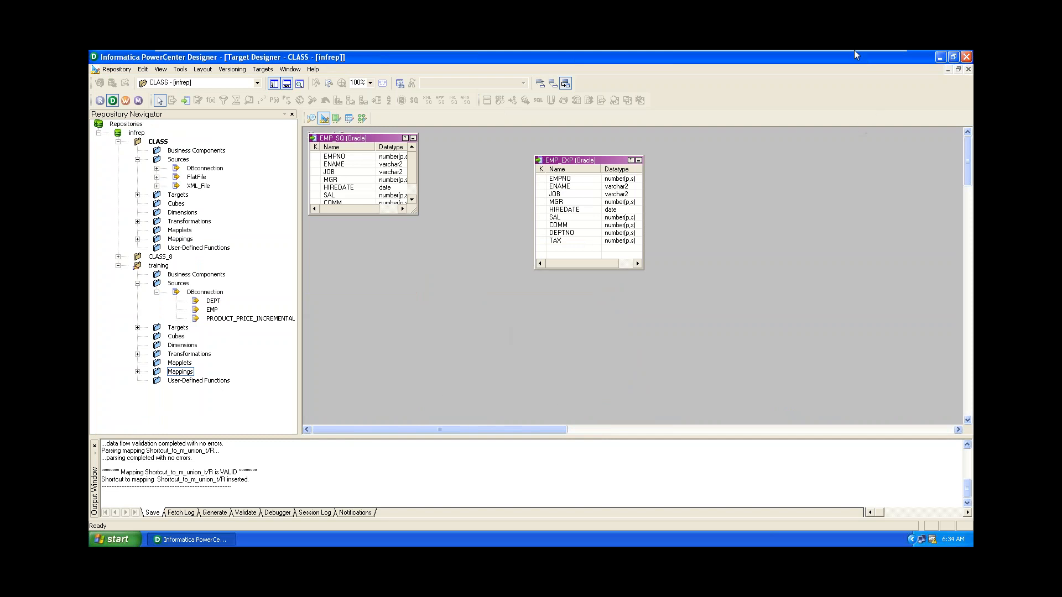
pyautogui.moveTo(854, 54)
pyautogui.click(311, 118)
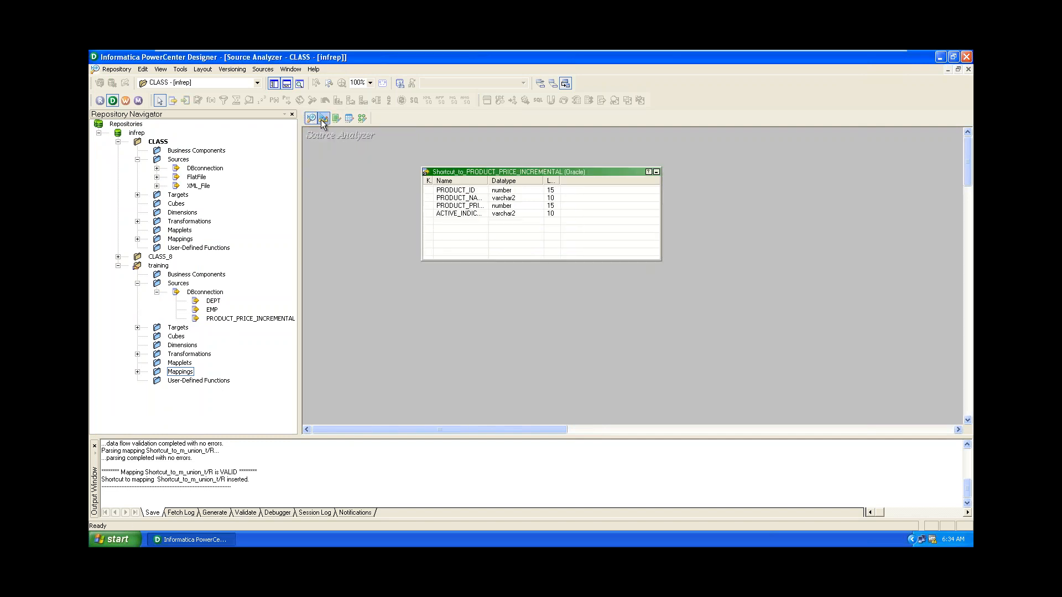
pyautogui.click(326, 122)
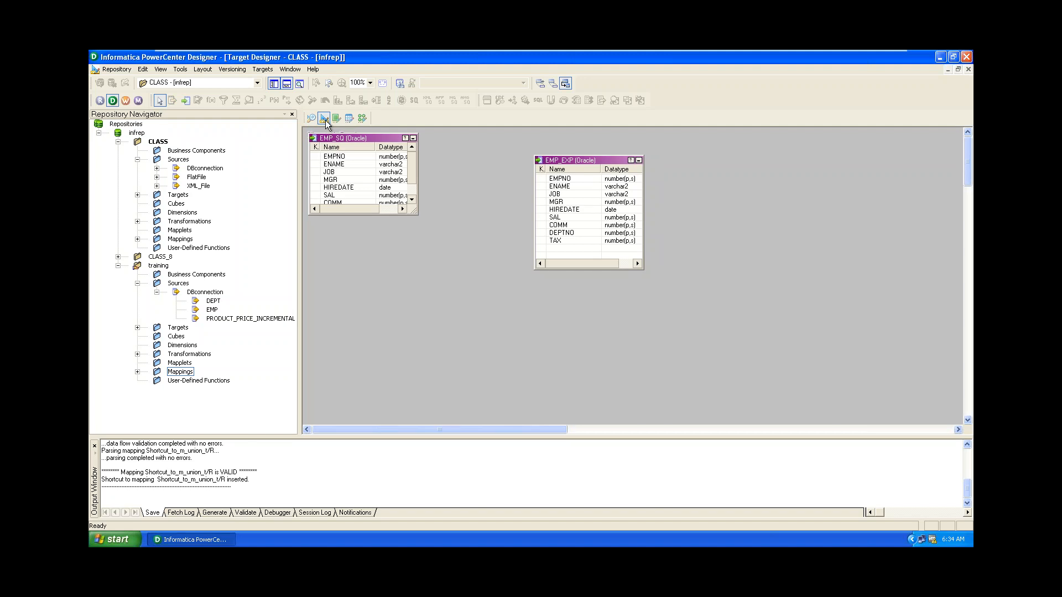
pyautogui.click(361, 119)
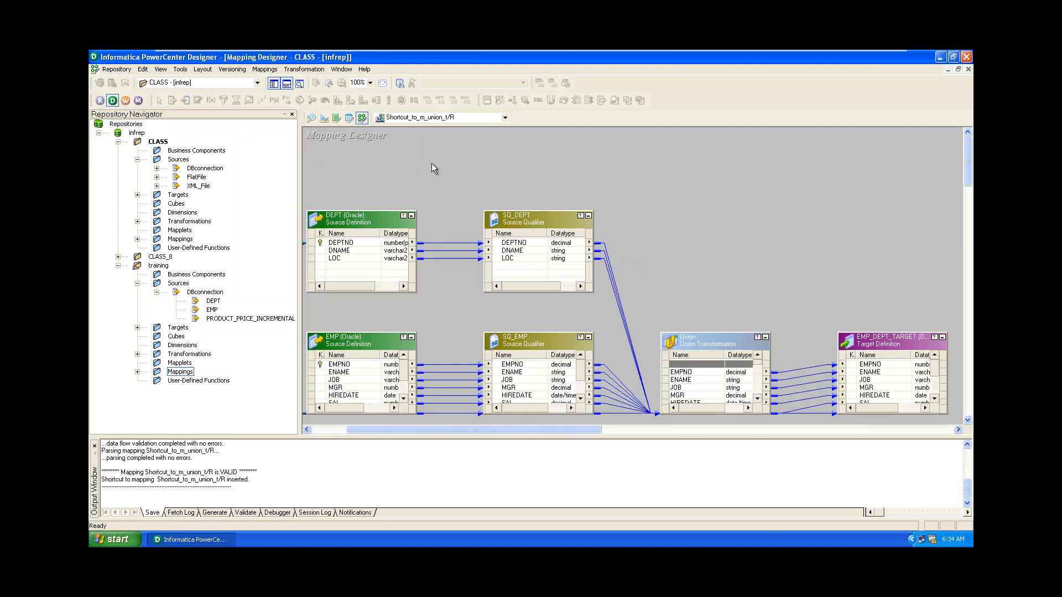
pyautogui.click(336, 118)
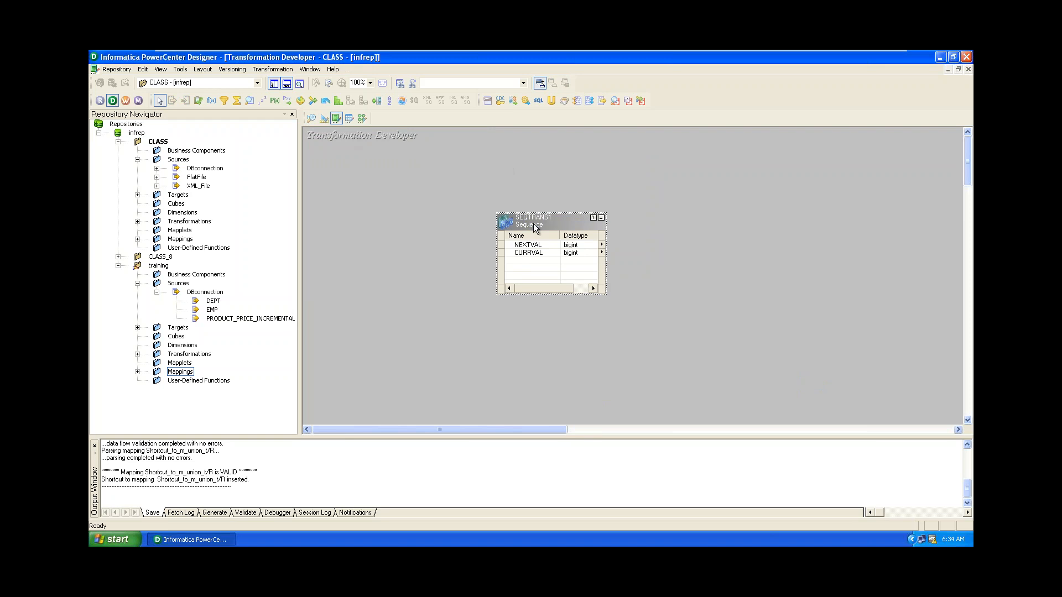
pyautogui.doubleClick(158, 142)
pyautogui.click(411, 234)
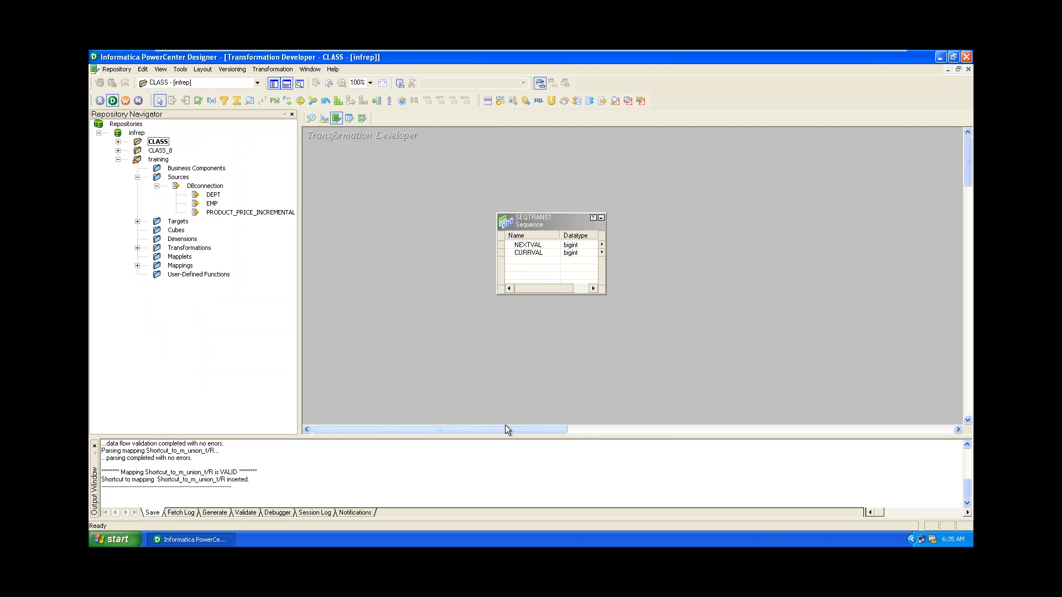
pyautogui.moveTo(505, 430); pyautogui.dragTo(434, 419)
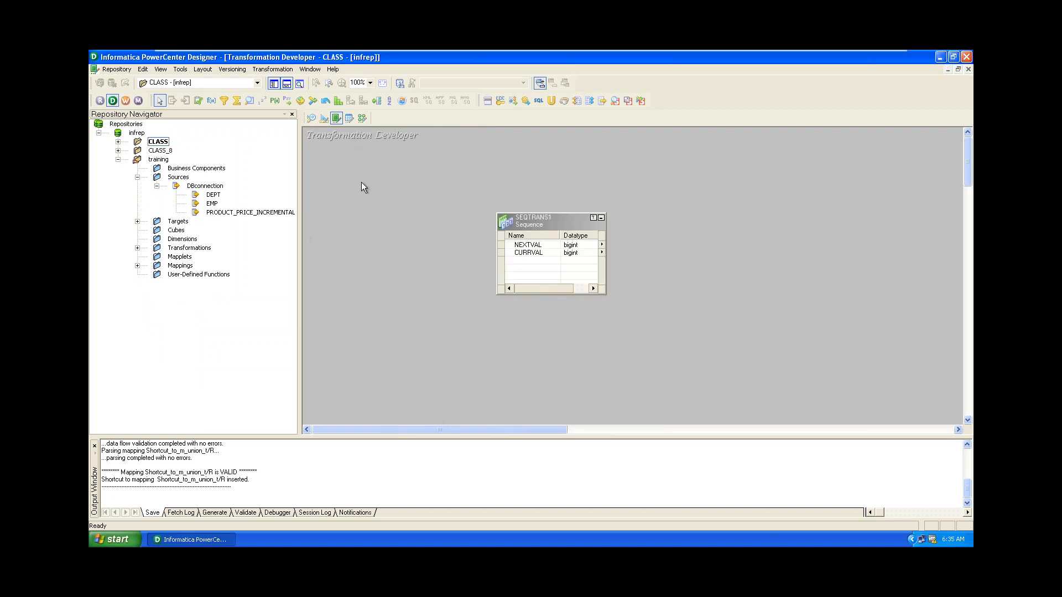
pyautogui.click(118, 142)
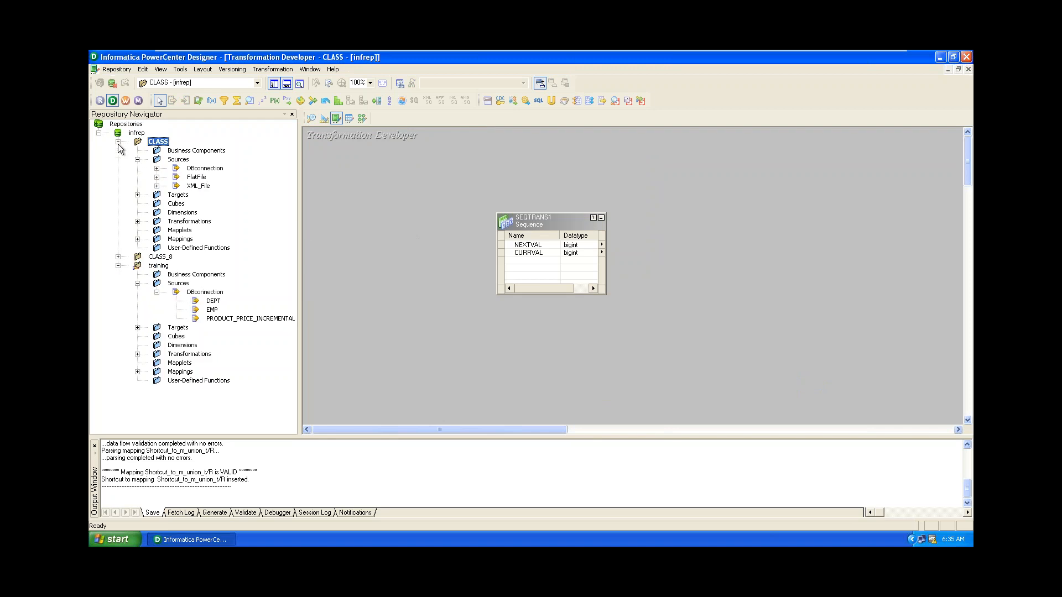
pyautogui.click(364, 221)
# Minimize the virtual machine and add "reusable t/r : business logic with one transformation" to the Informatica notes in Notepad
pyautogui.moveTo(845, 51)
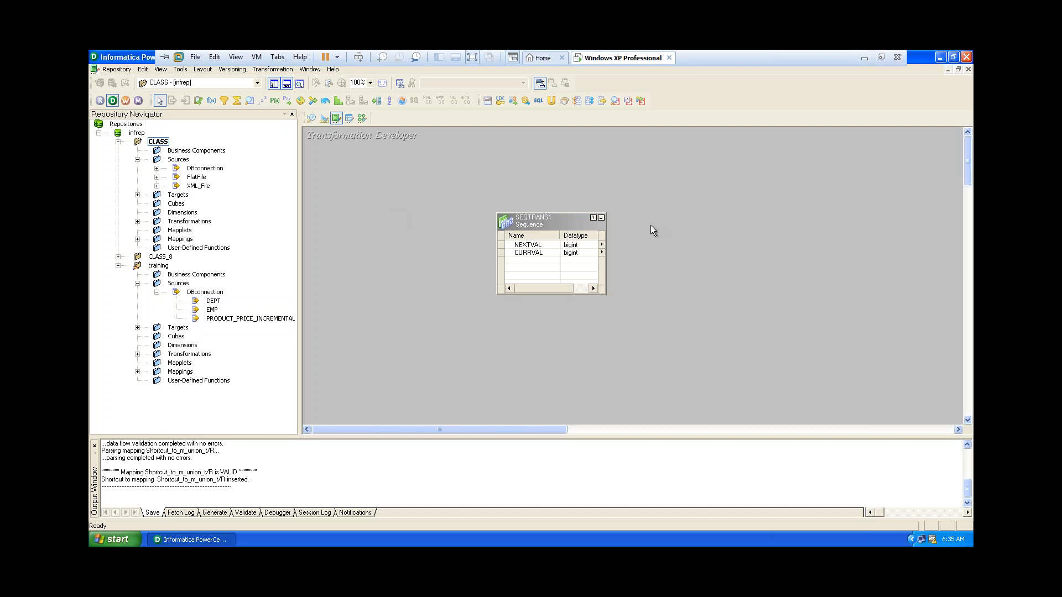
pyautogui.click(865, 58)
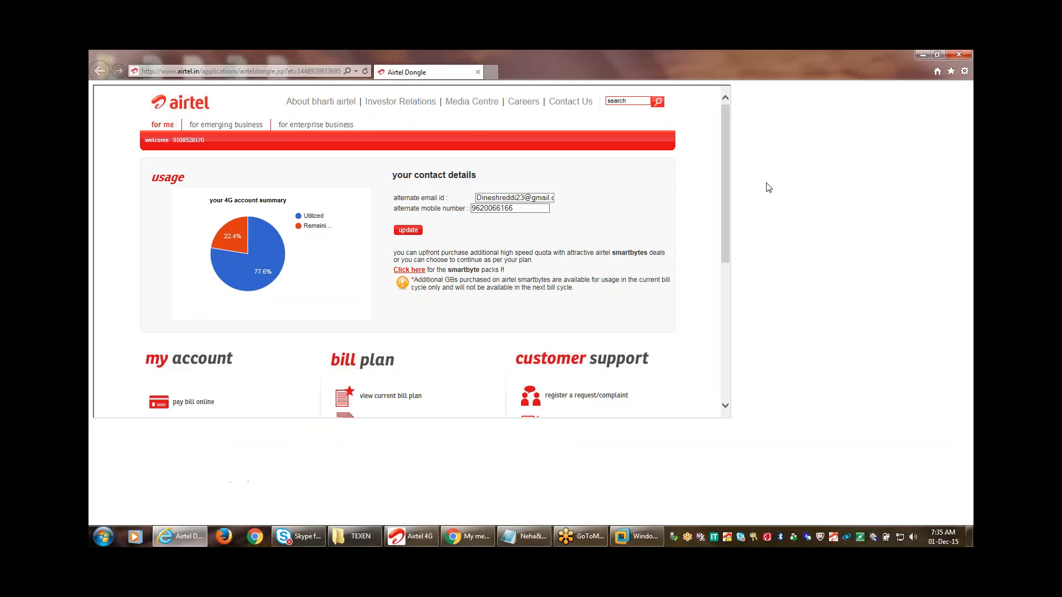
pyautogui.click(532, 539)
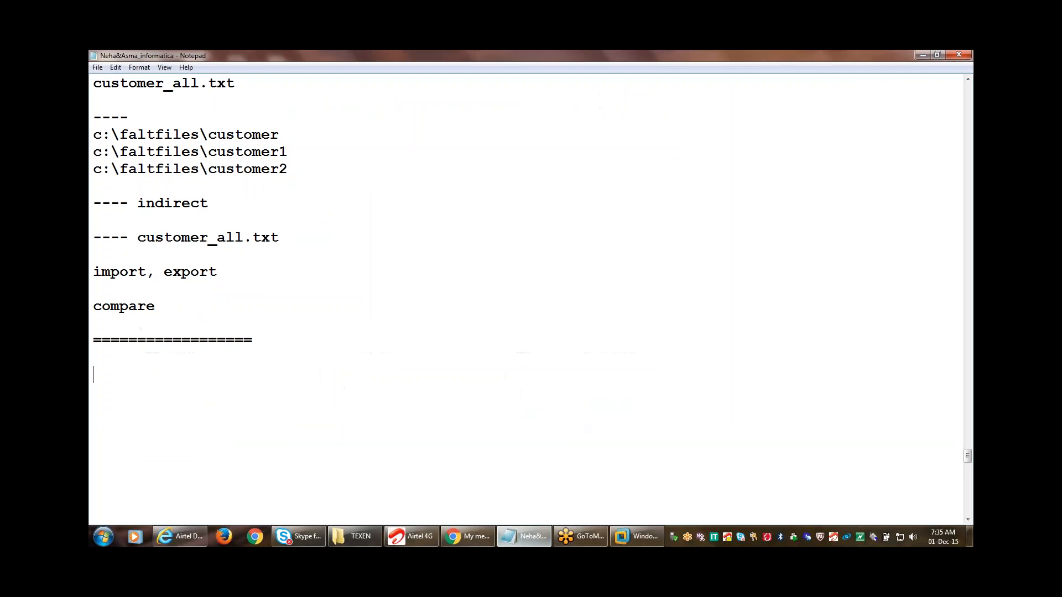
pyautogui.write('reu')
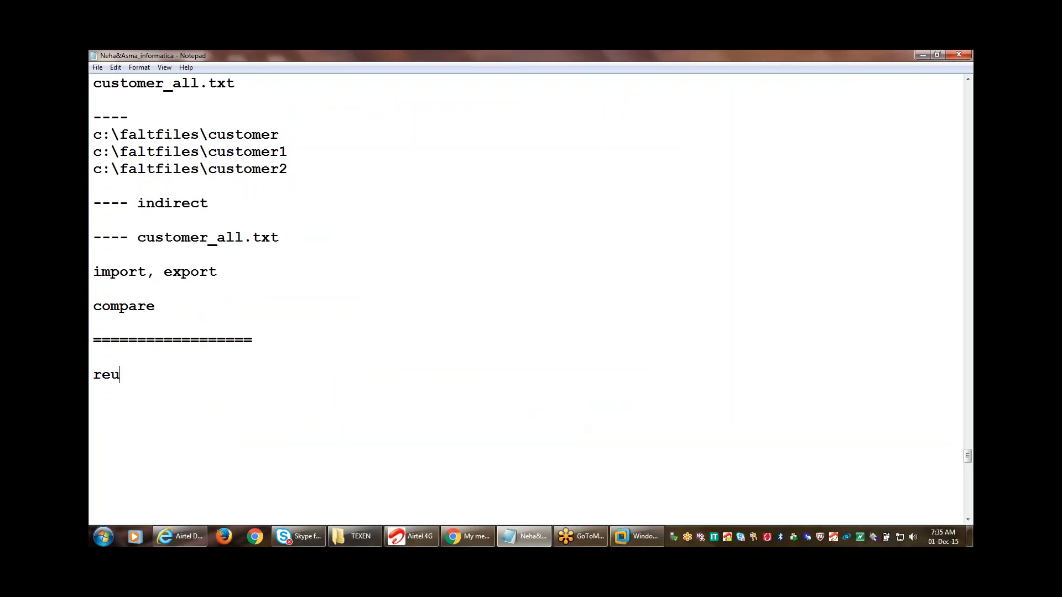
pyautogui.write('sable t/r :')
pyautogui.write('busines')
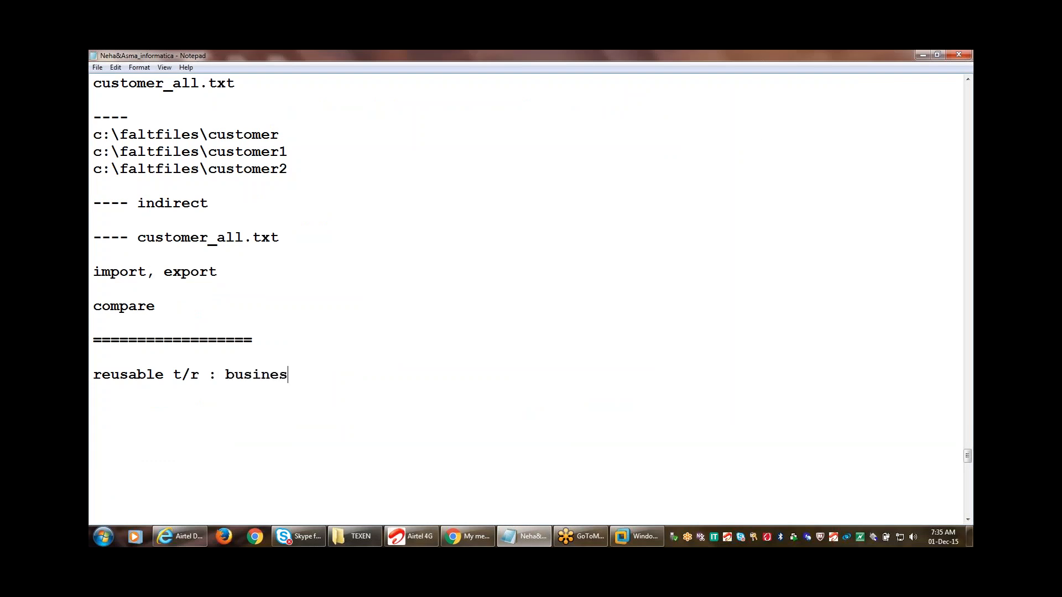
pyautogui.write('s logic with one ')
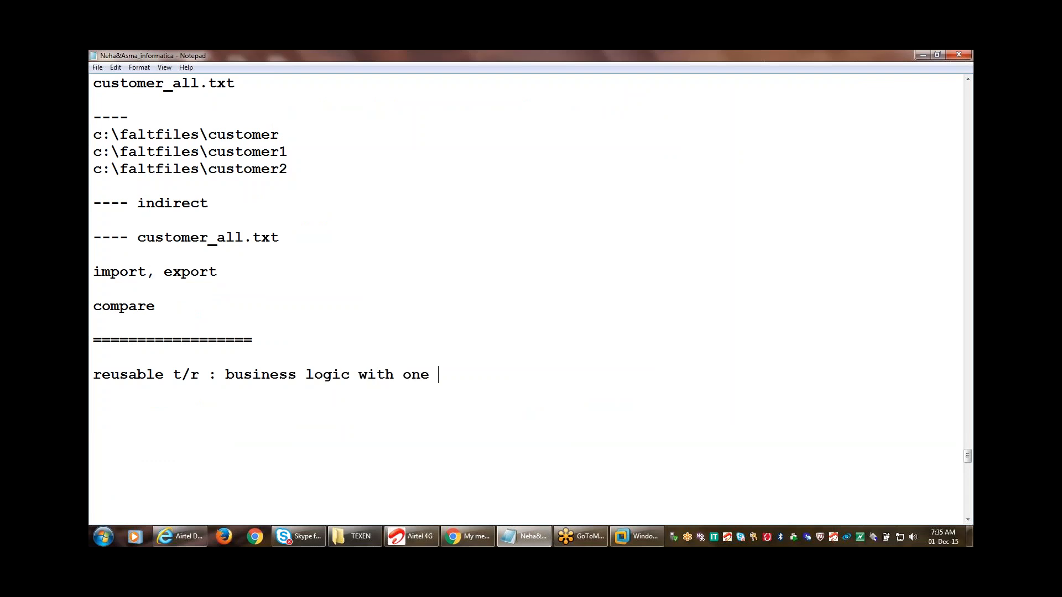
pyautogui.write('transformation')
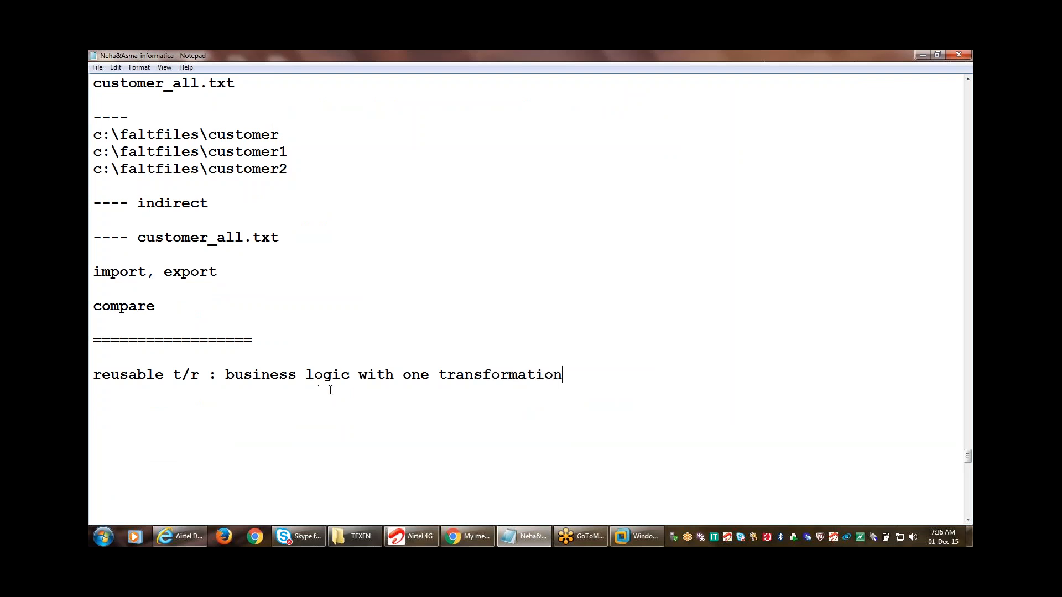
# Insert "reusable" before "business logic" in the new note line and switch back to PowerCenter Designer in the virtual machine
pyautogui.click(226, 375)
pyautogui.write('res')
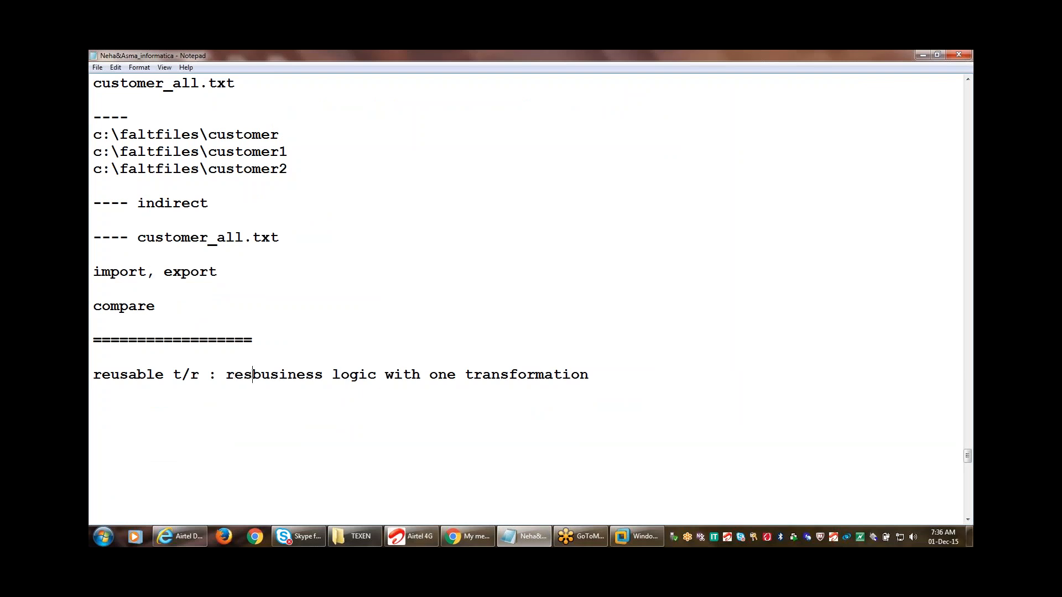
pyautogui.press('BackSpace')
pyautogui.write('usable')
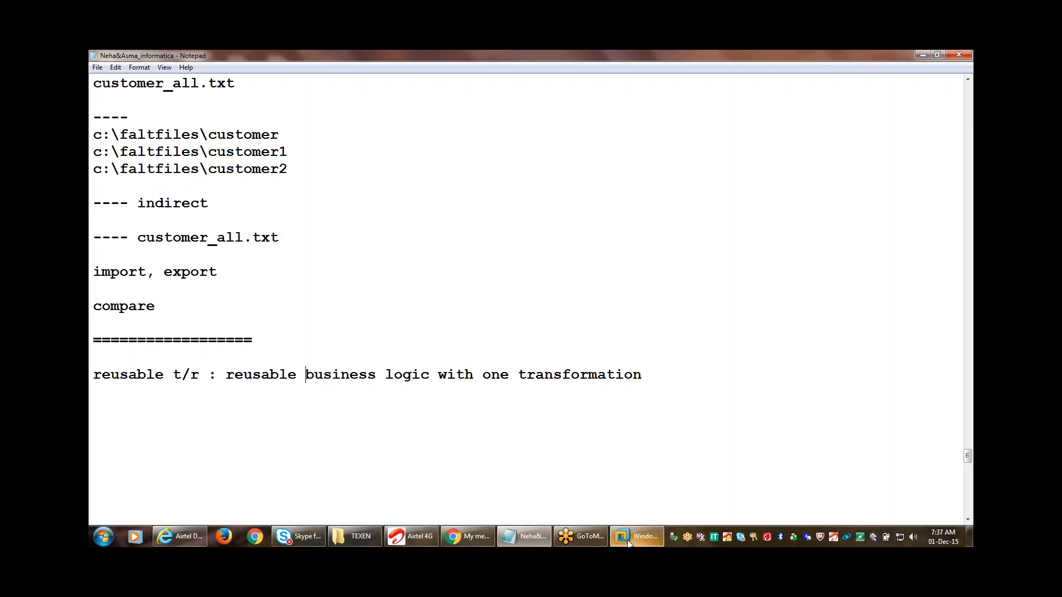
pyautogui.moveTo(636, 536)
pyautogui.click(741, 469)
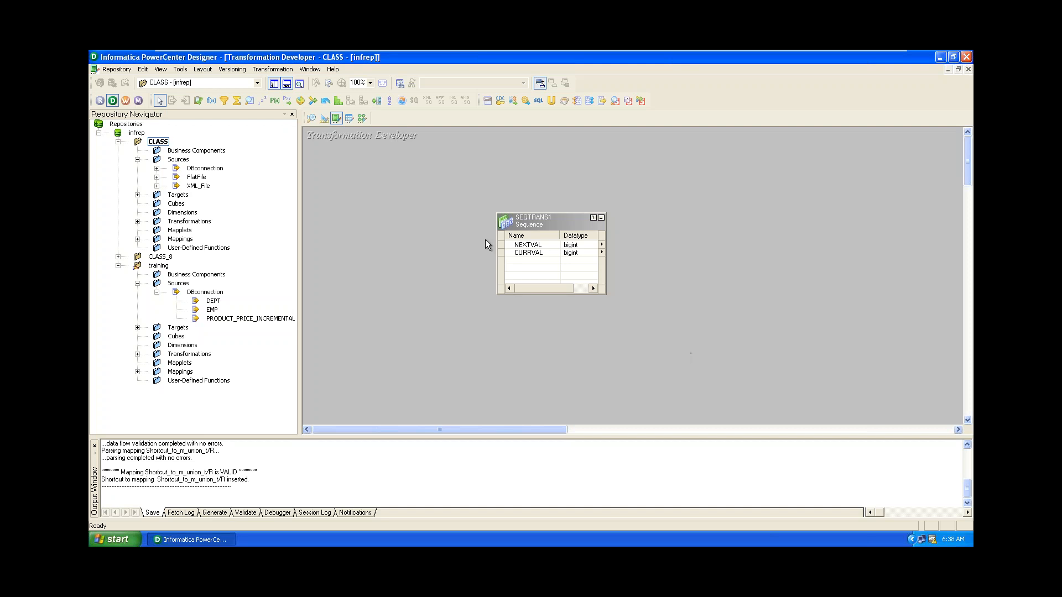
# Move the SEQTRANS1 sequence transformation aside and clear the Transformation Developer workspace
pyautogui.click(335, 118)
pyautogui.moveTo(541, 222); pyautogui.dragTo(855, 229)
pyautogui.rightClick(485, 182)
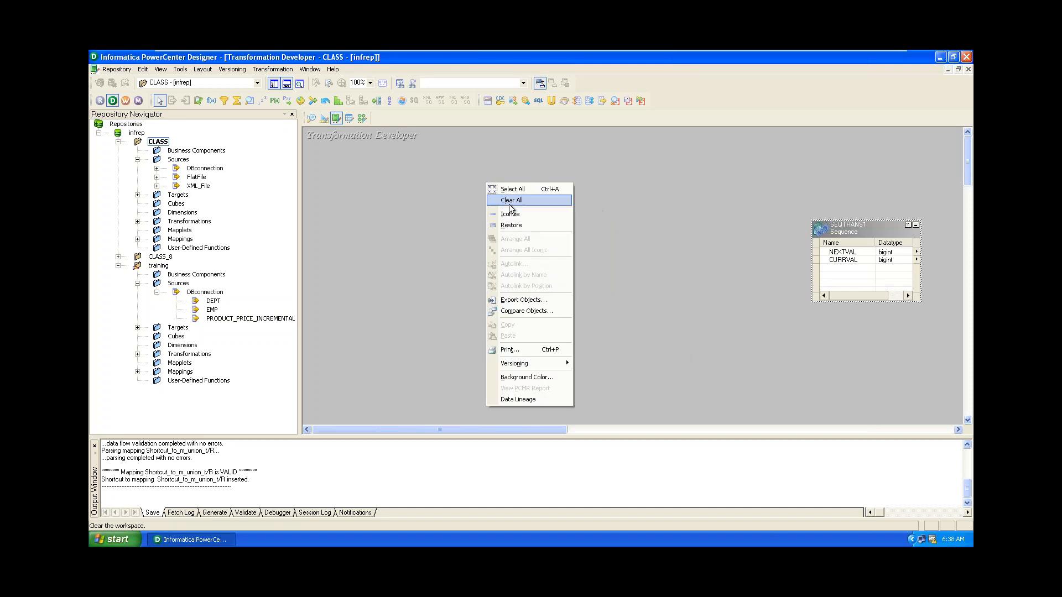
pyautogui.click(509, 199)
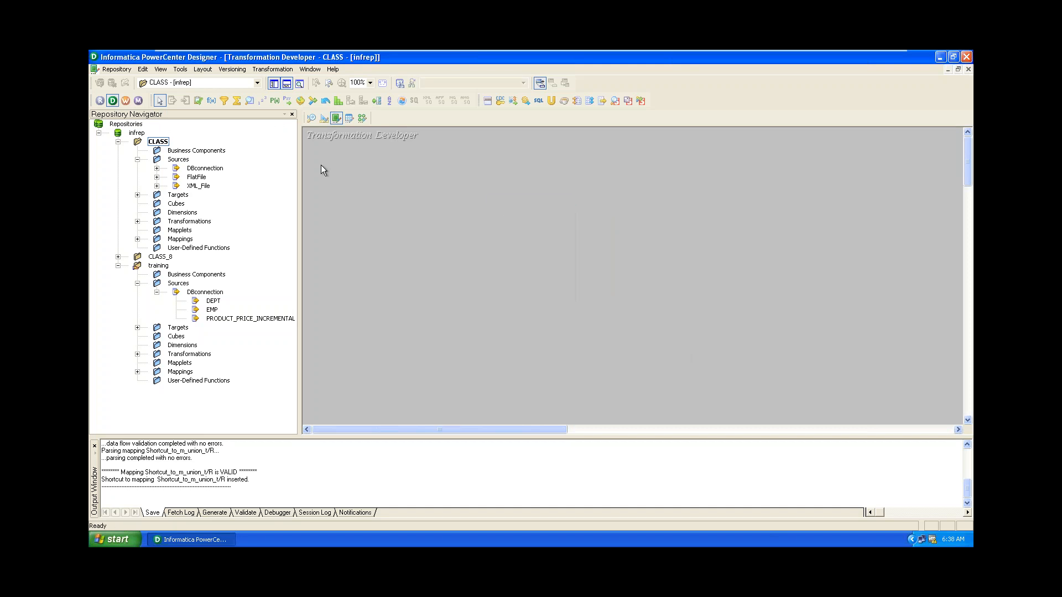
# Create a Filter transformation named res_fil in Transformation Developer
pyautogui.click(287, 70)
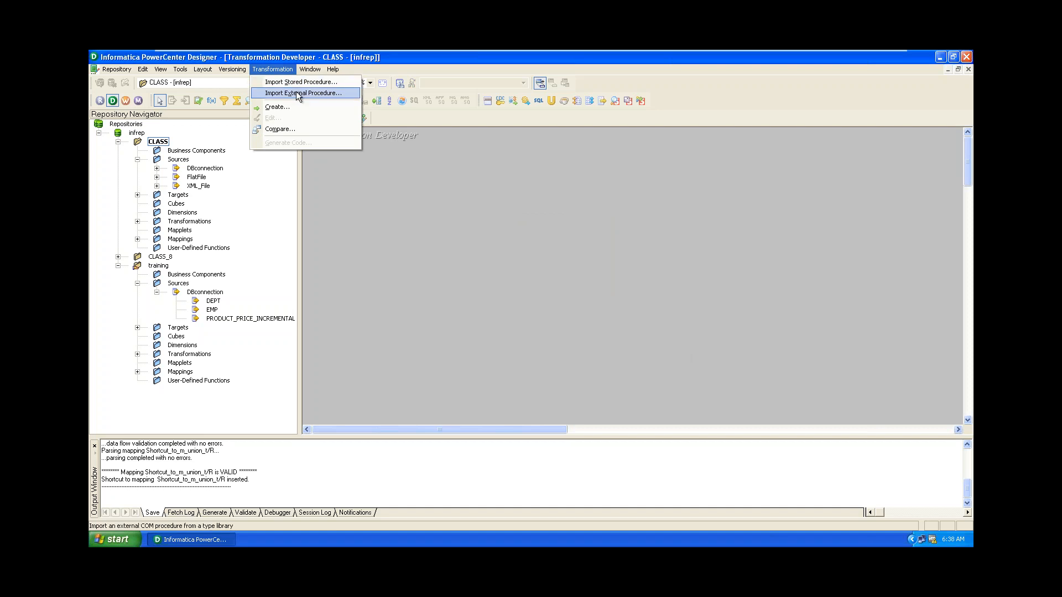
pyautogui.click(298, 106)
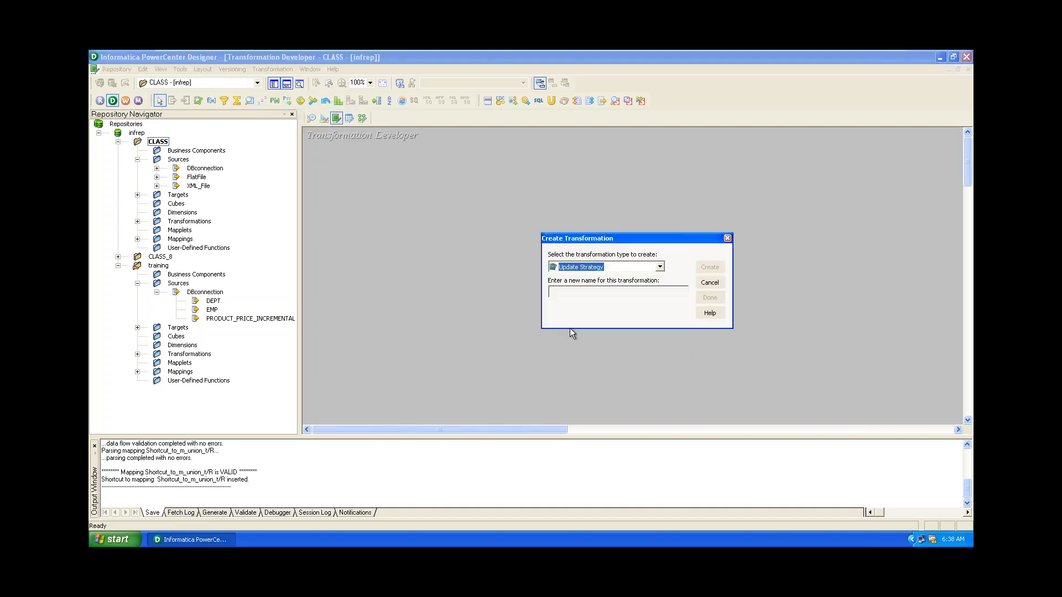
pyautogui.click(594, 291)
pyautogui.write('res_fil')
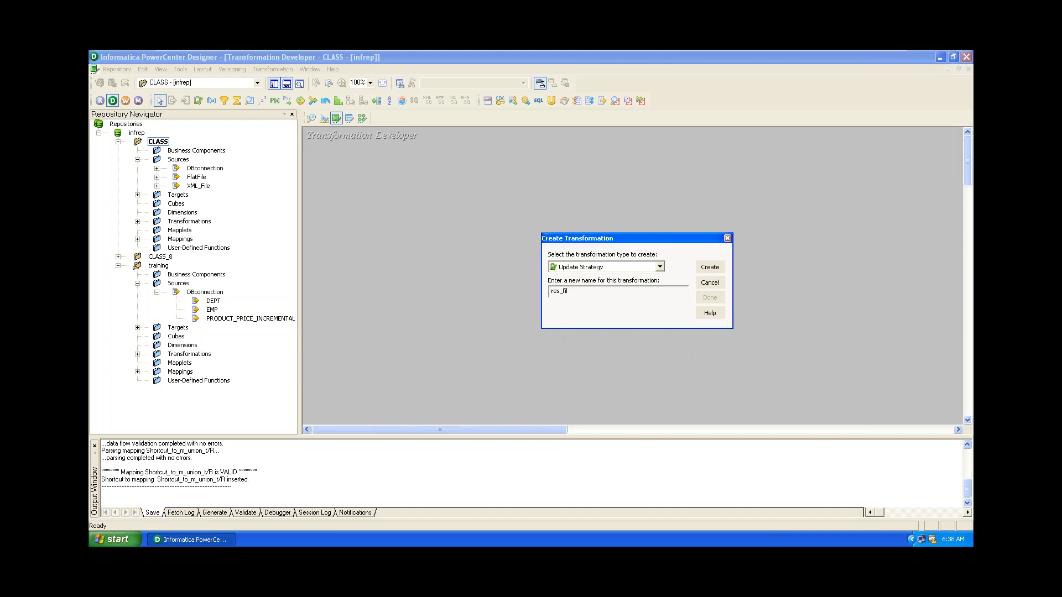
pyautogui.click(660, 268)
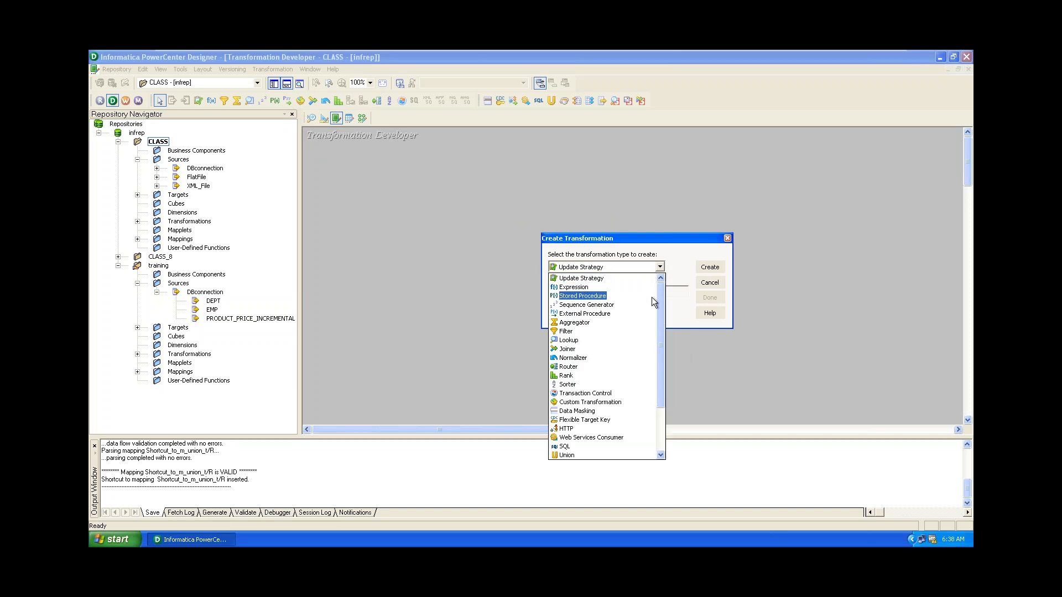
pyautogui.click(629, 330)
pyautogui.write('res_fil')
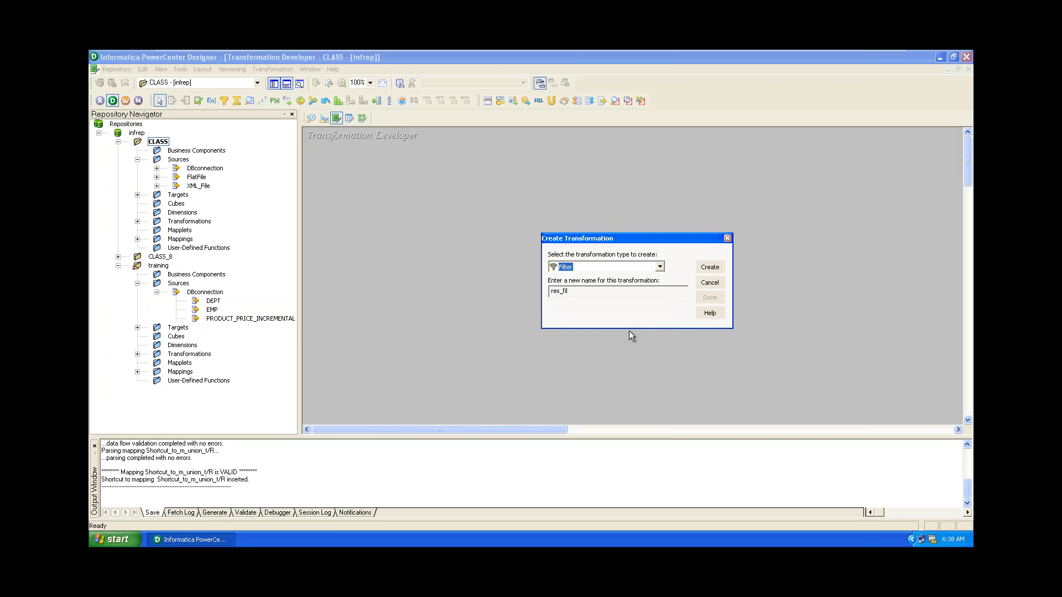
pyautogui.click(708, 267)
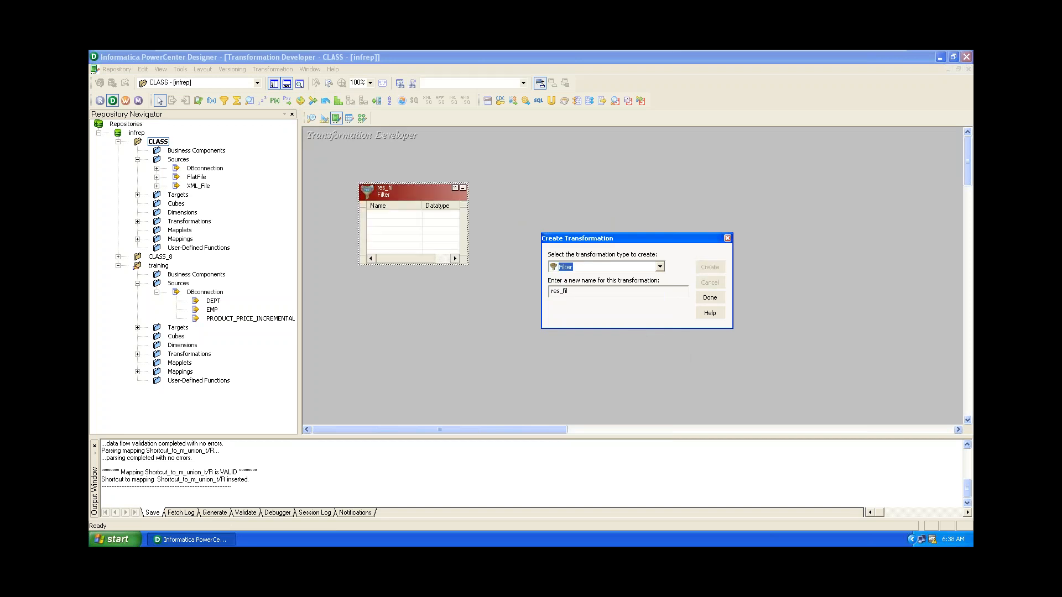
pyautogui.click(710, 297)
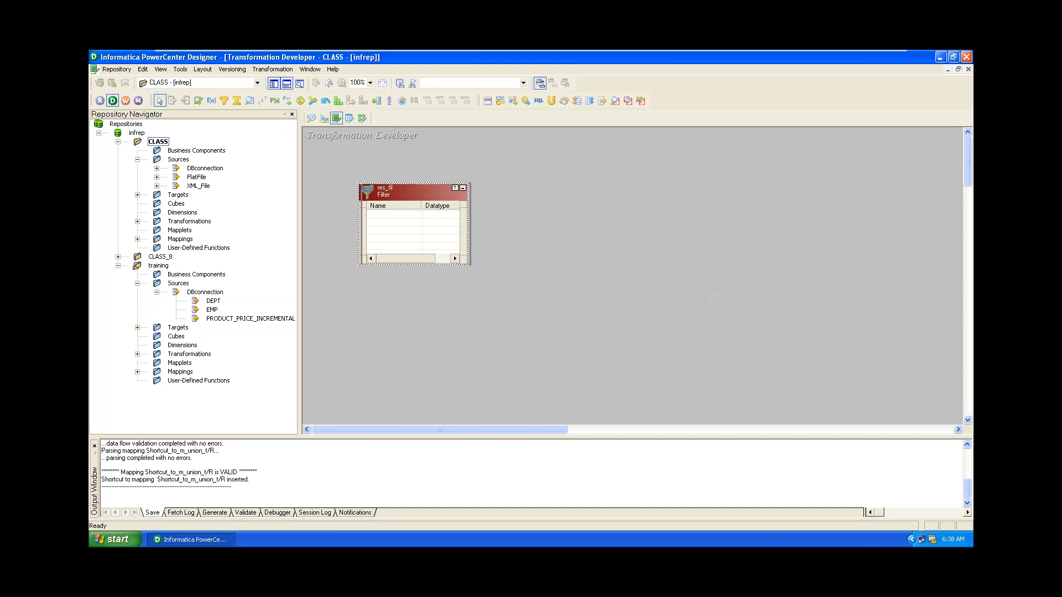
# Reposition the new filter transformation and rename it t_res_fil
pyautogui.moveTo(424, 194); pyautogui.dragTo(493, 199)
pyautogui.doubleClick(486, 197)
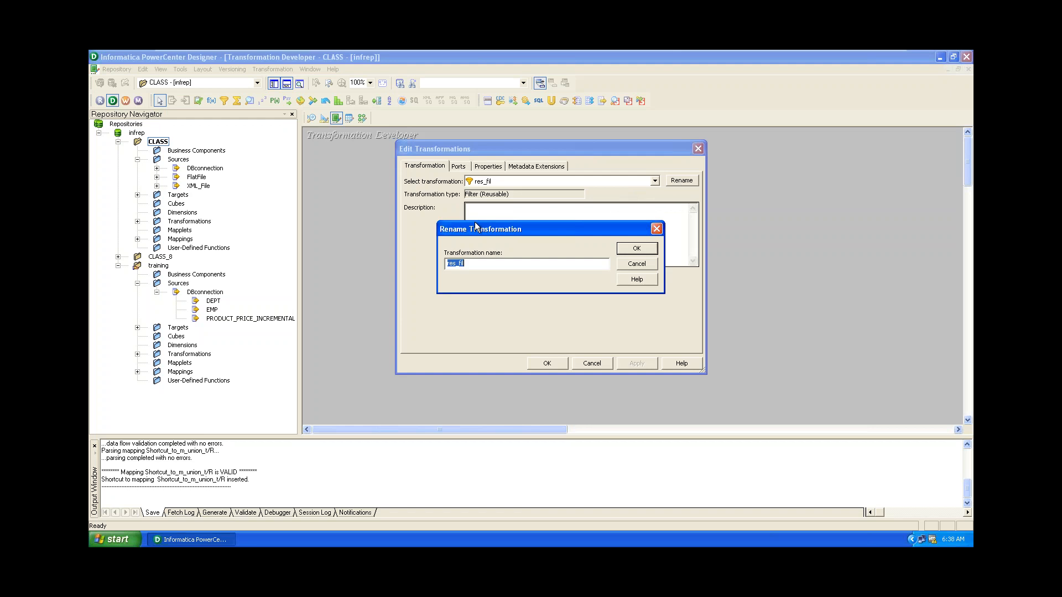
pyautogui.click(447, 263)
pyautogui.write('t_')
pyautogui.click(637, 249)
pyautogui.click(637, 363)
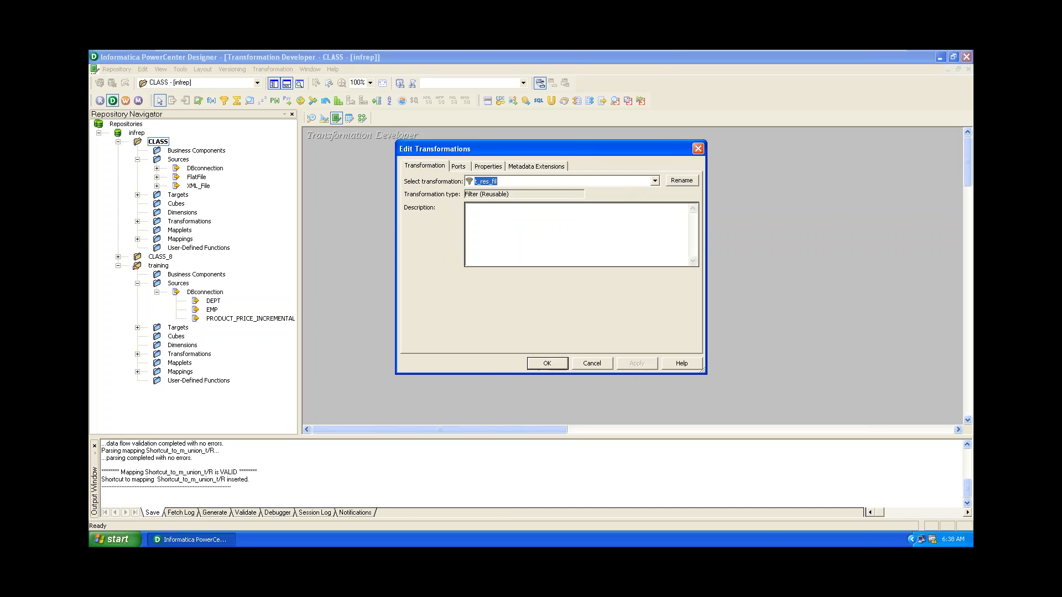
pyautogui.click(547, 363)
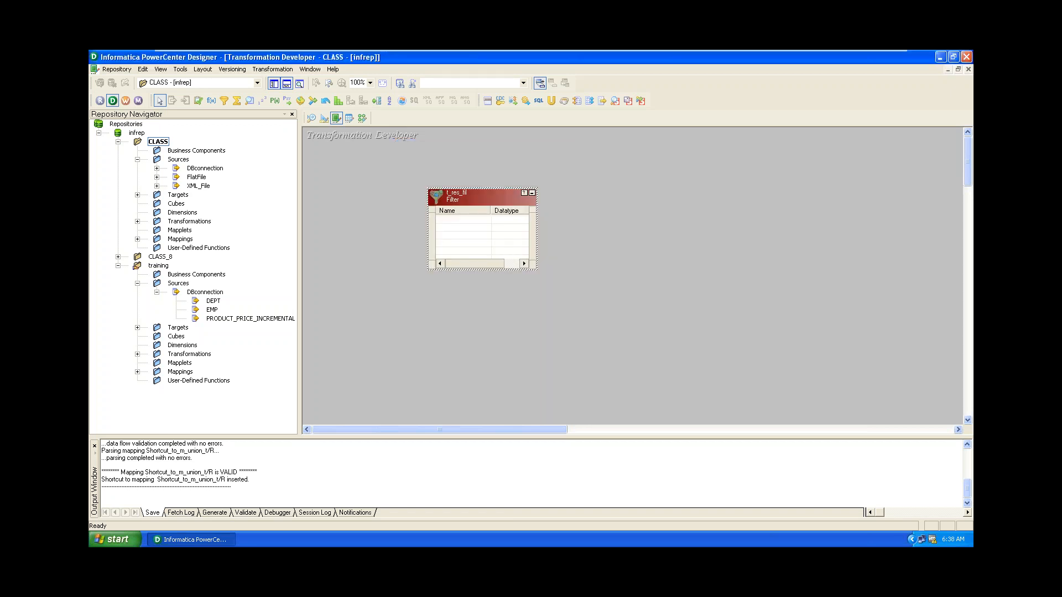
# Open the t_res_fil transformation for editing and add three new ports
pyautogui.doubleClick(497, 198)
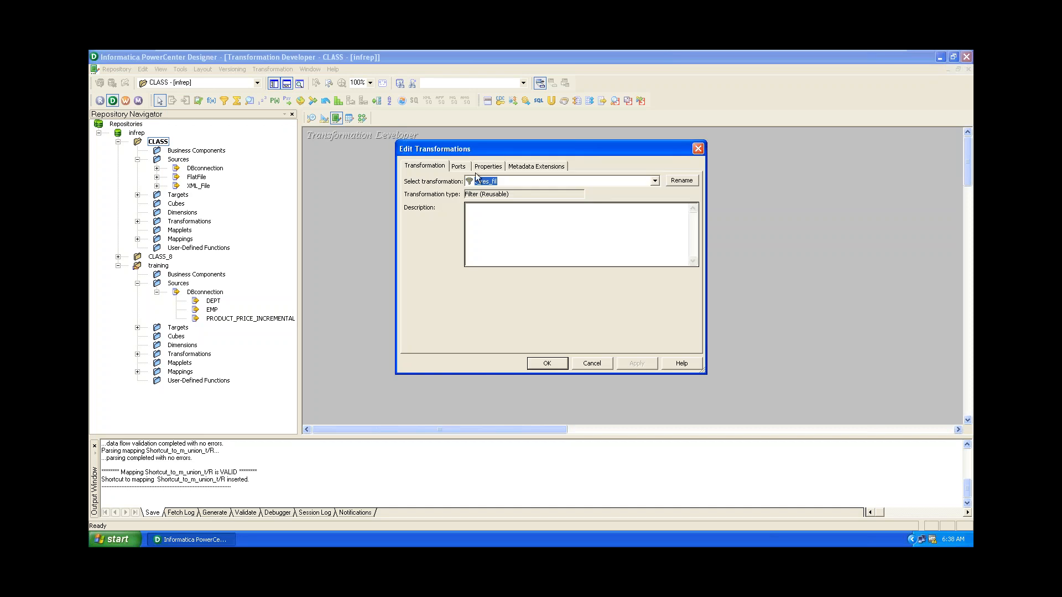
pyautogui.click(462, 167)
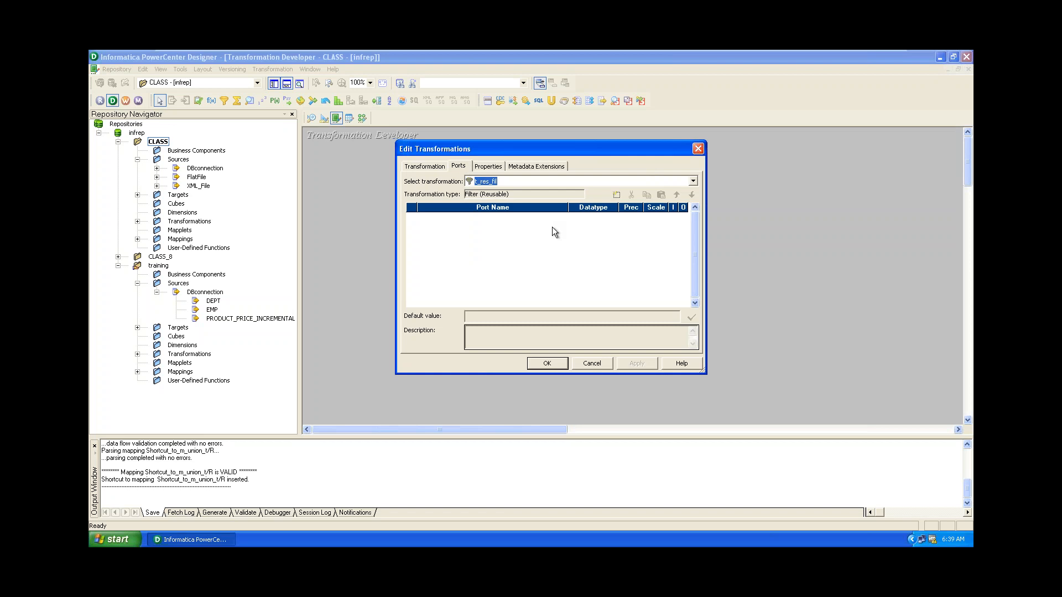
pyautogui.click(616, 195)
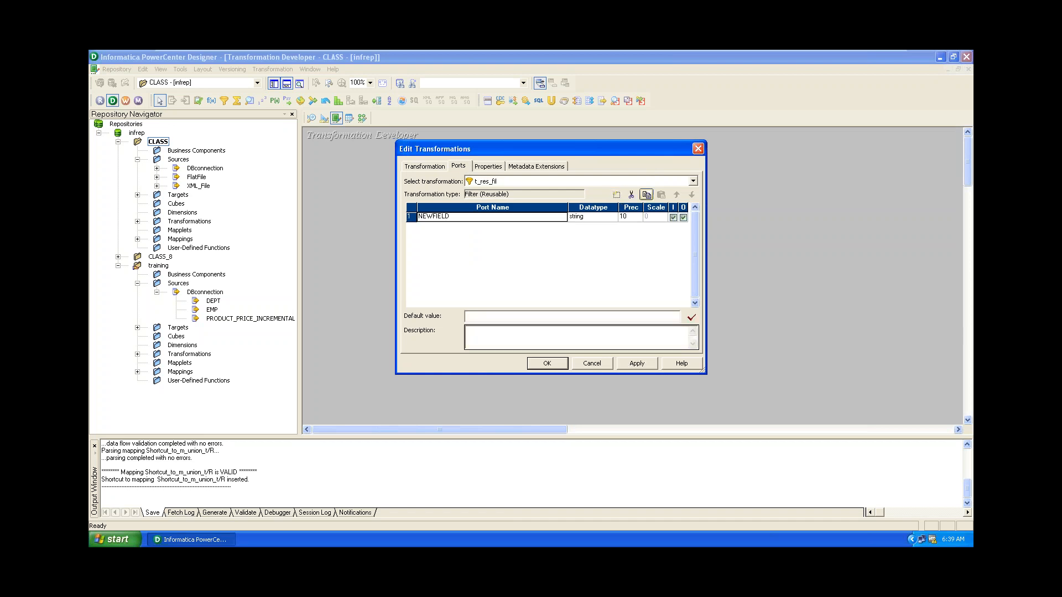
pyautogui.click(616, 195)
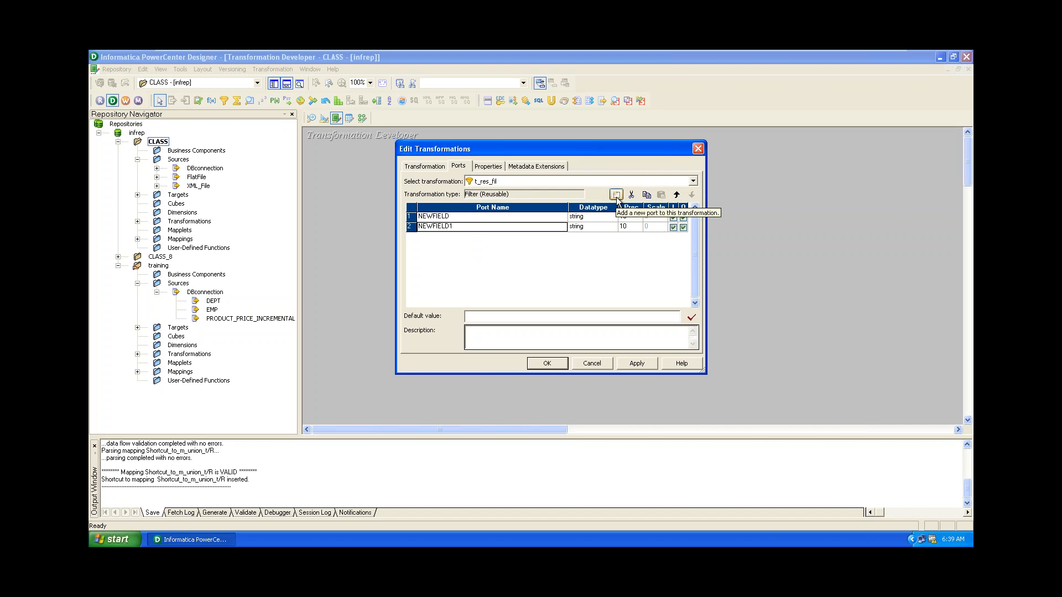
pyautogui.click(479, 219)
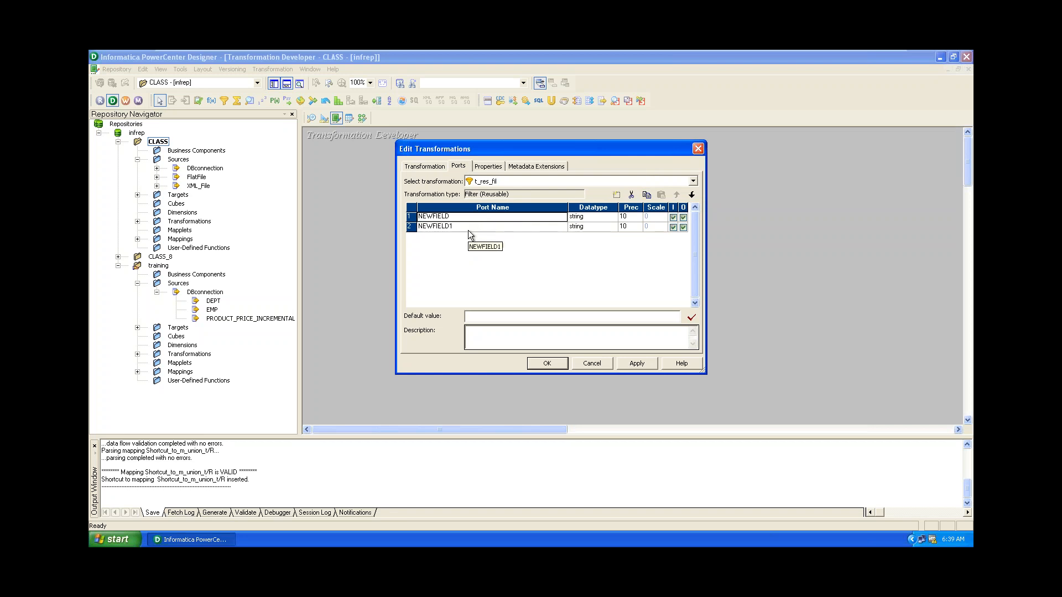
pyautogui.click(467, 228)
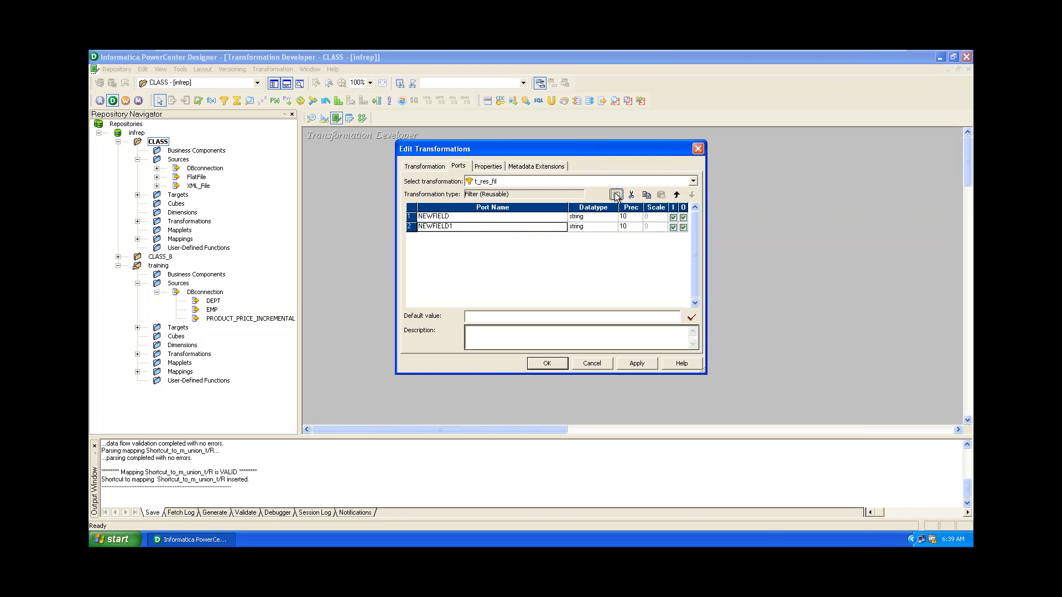
pyautogui.click(616, 194)
# Name the three ports of t_res_fil NO, NAME and DEPTNO, in that order
pyautogui.click(450, 218)
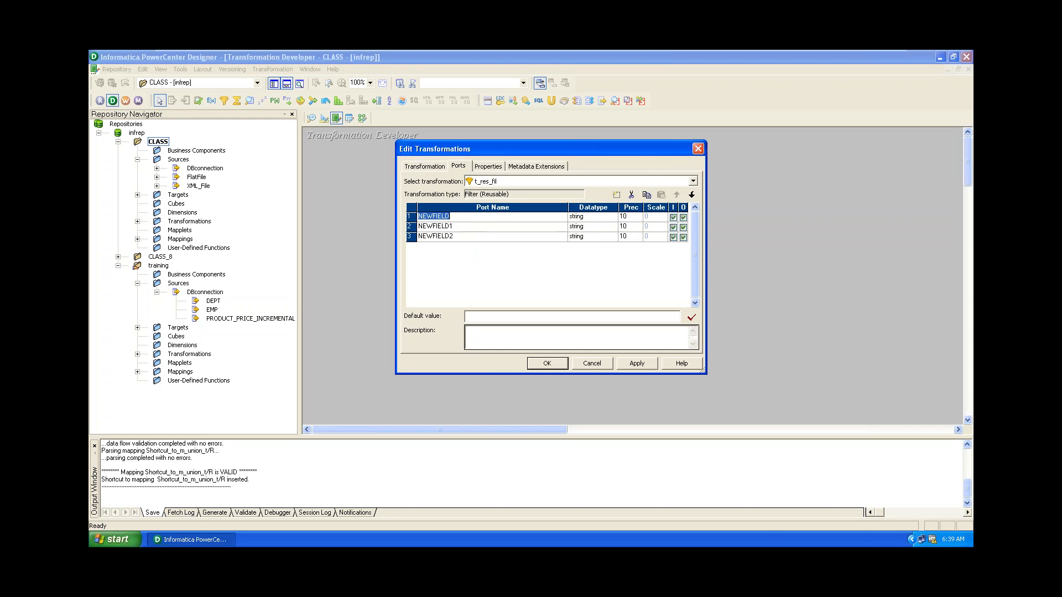
pyautogui.write('NO')
pyautogui.click(457, 227)
pyautogui.click(456, 227)
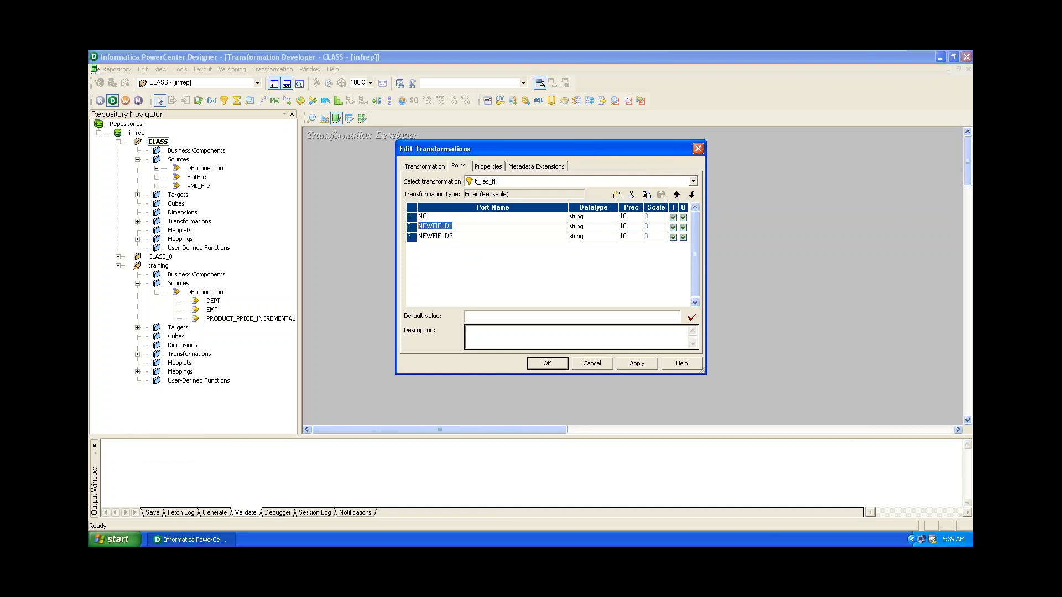
pyautogui.write('NAME')
pyautogui.click(455, 234)
pyautogui.write('DEPTNO')
# Set the datatype of the NO and DEPTNO ports to integer, keeping NAME as string
pyautogui.click(602, 215)
pyautogui.click(602, 216)
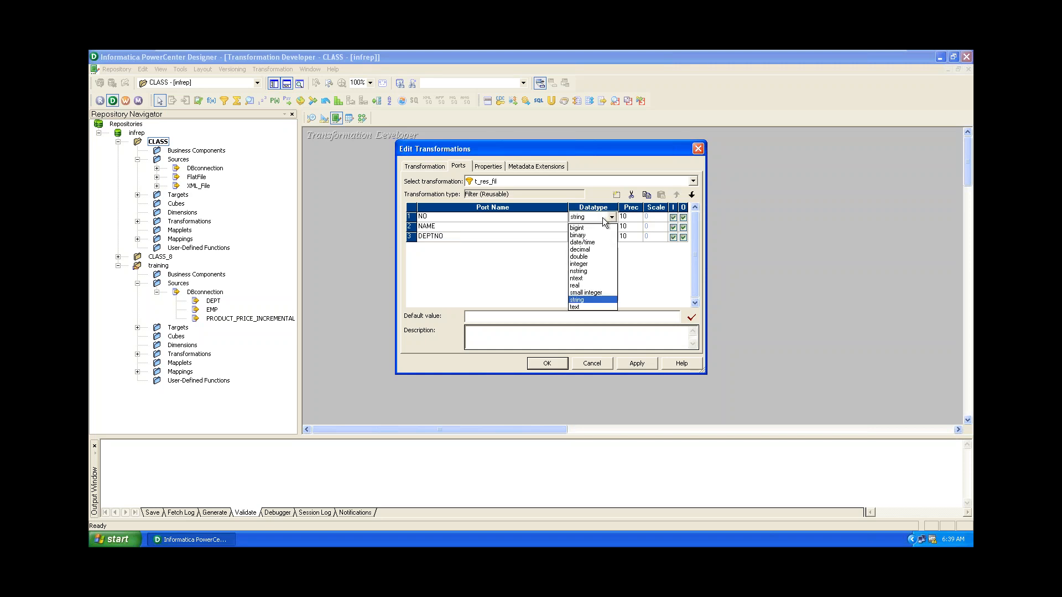
pyautogui.click(602, 264)
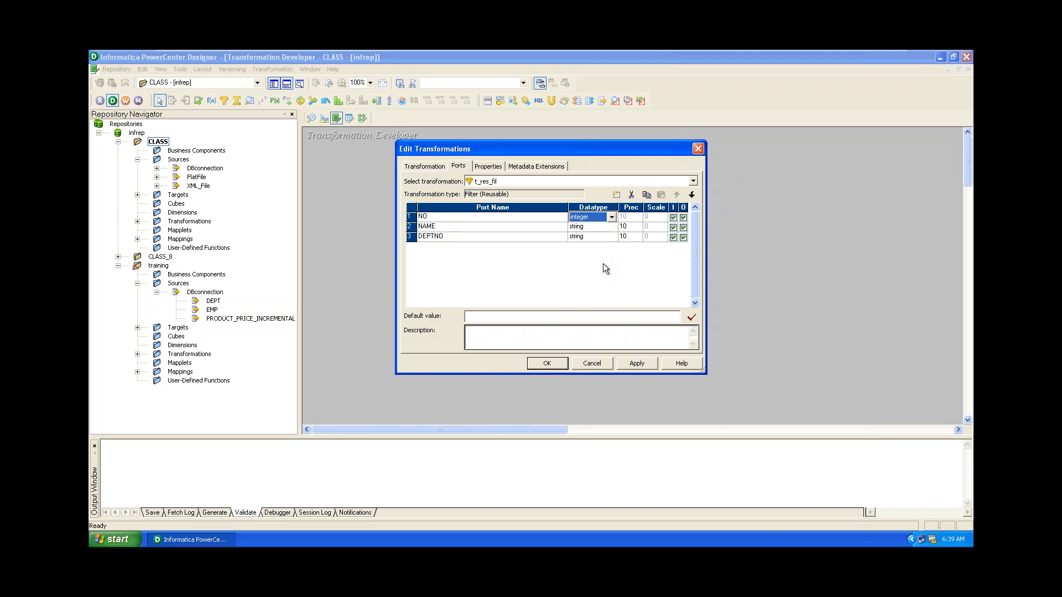
pyautogui.click(601, 232)
pyautogui.click(659, 261)
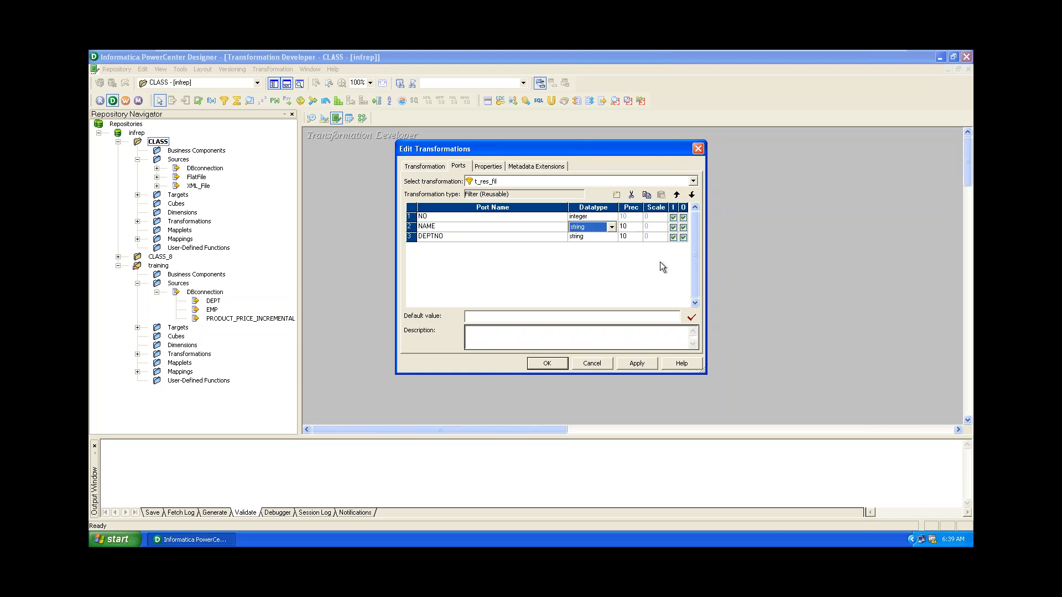
pyautogui.click(608, 237)
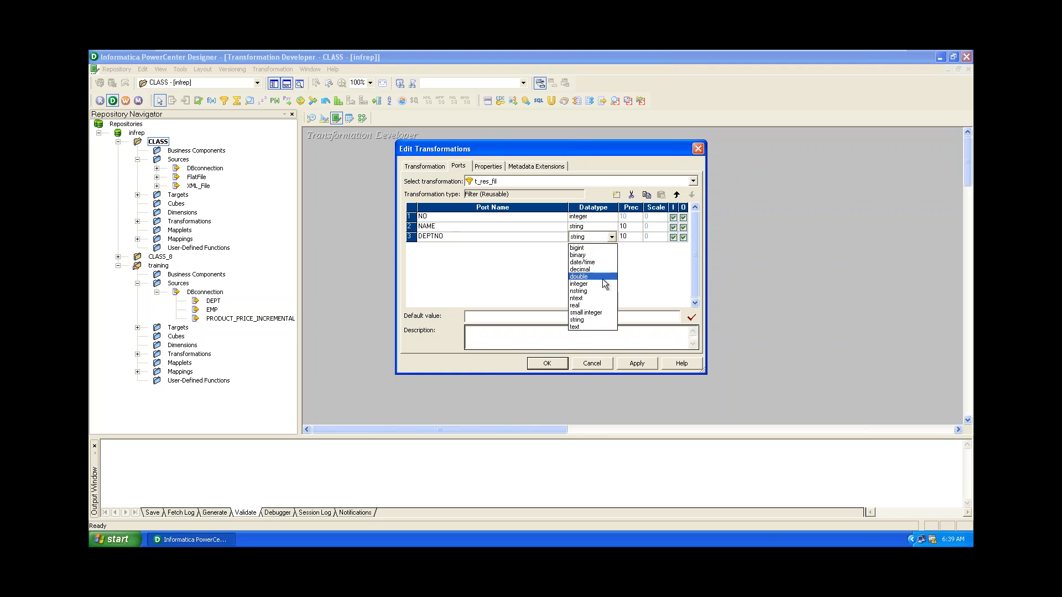
pyautogui.click(603, 289)
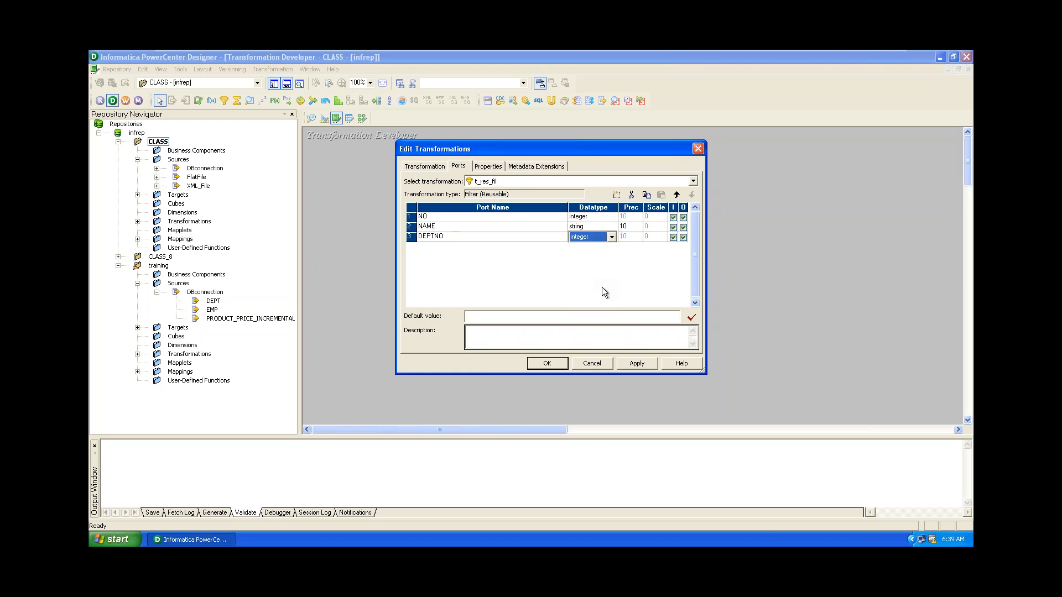
# Replace the filter condition of t_res_fil with DEPTNO=30 in the Expression Editor
pyautogui.click(487, 166)
pyautogui.click(561, 214)
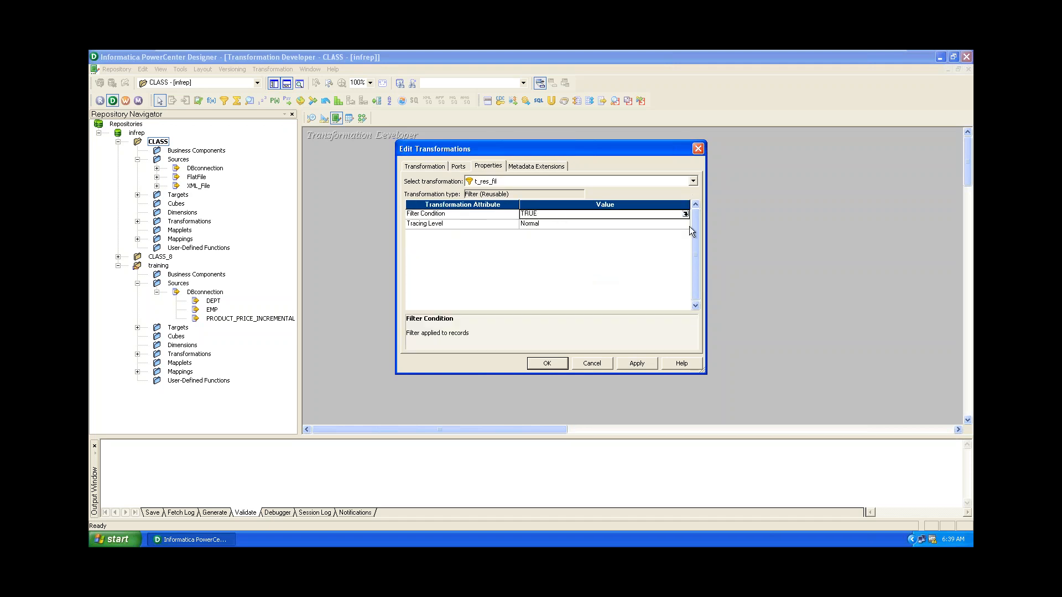
pyautogui.click(685, 214)
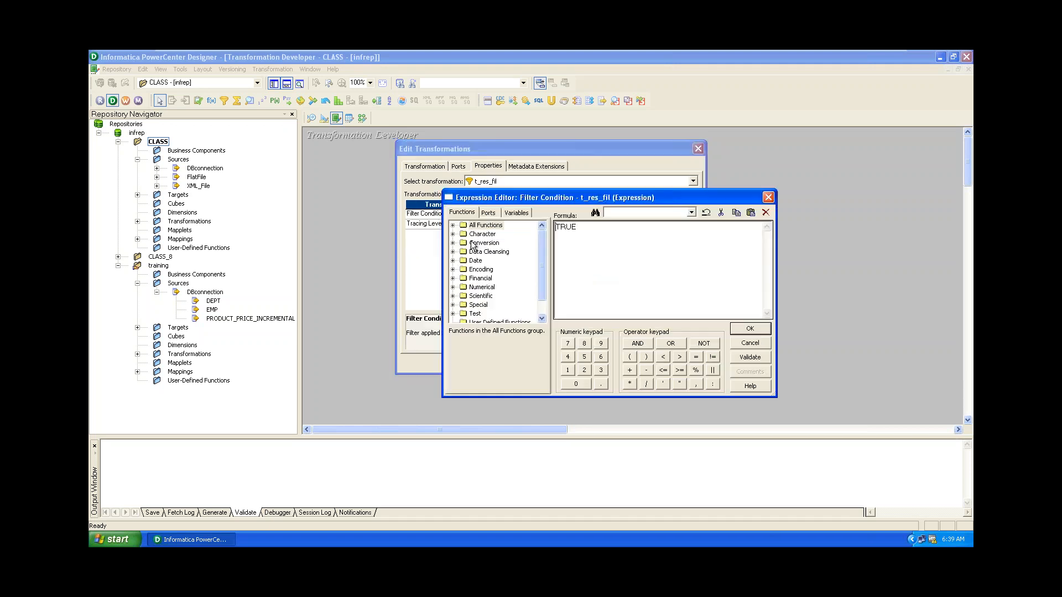
pyautogui.click(488, 213)
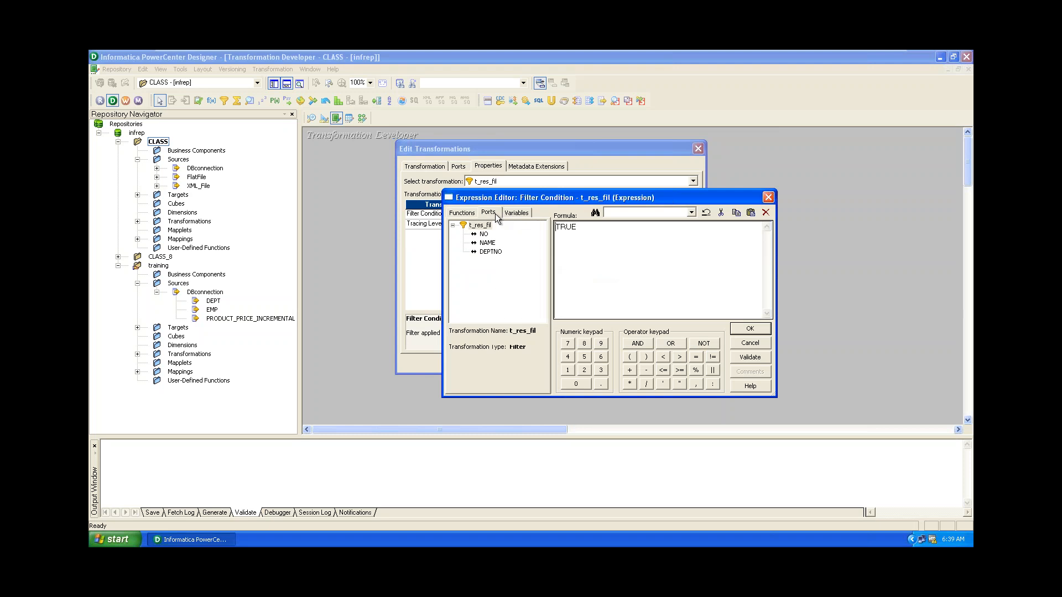
pyautogui.doubleClick(498, 253)
pyautogui.write('=3')
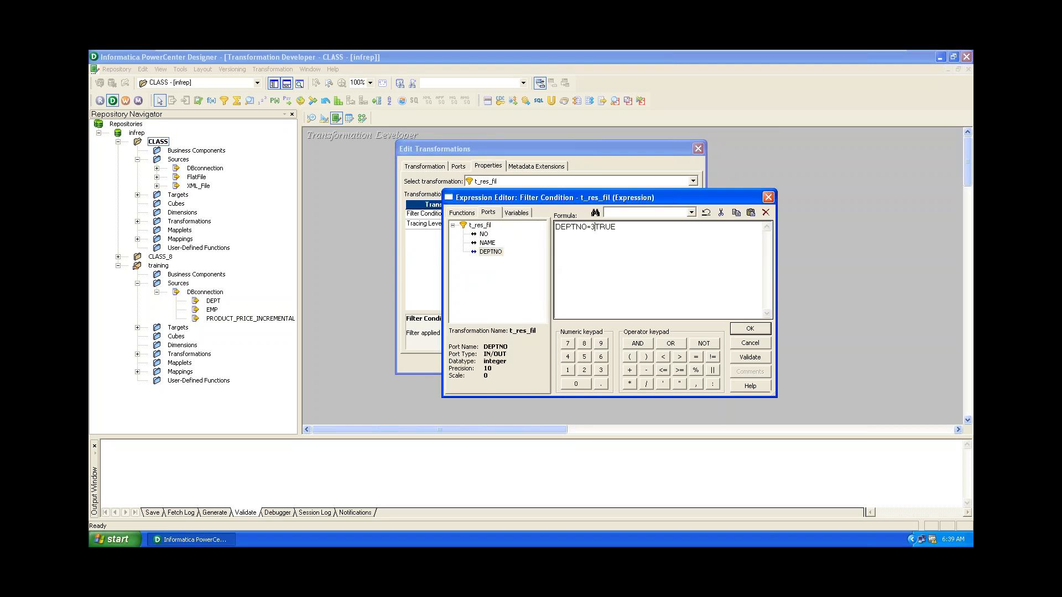
pyautogui.write('0')
pyautogui.press('Delete')
pyautogui.press('Delete')
pyautogui.press('Delete')
pyautogui.press('Delete')
# Validate the filter expression and accept the edited t_res_fil transformation
pyautogui.click(749, 357)
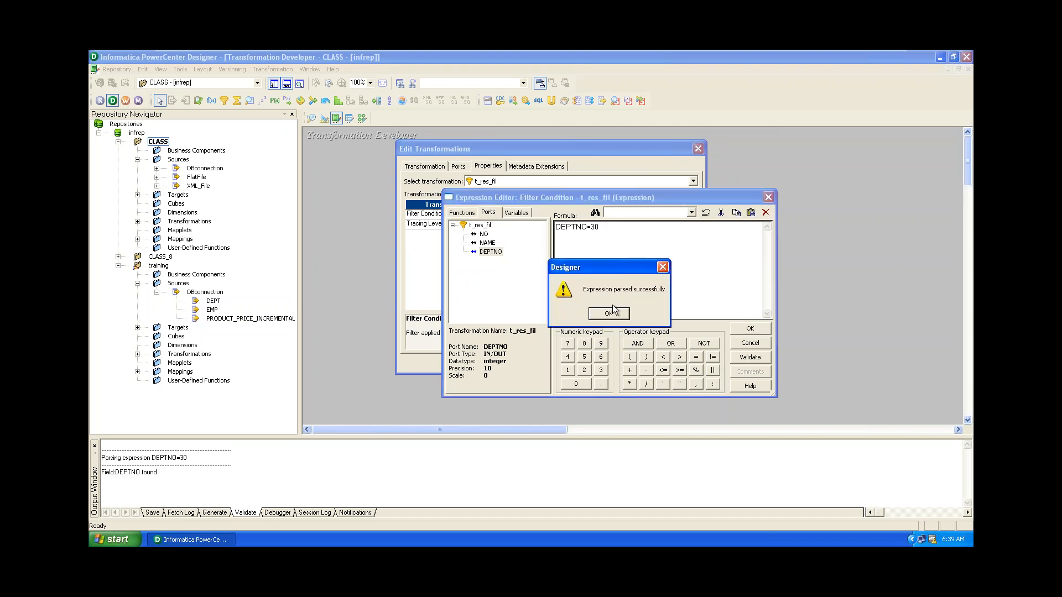
pyautogui.click(608, 314)
pyautogui.click(750, 329)
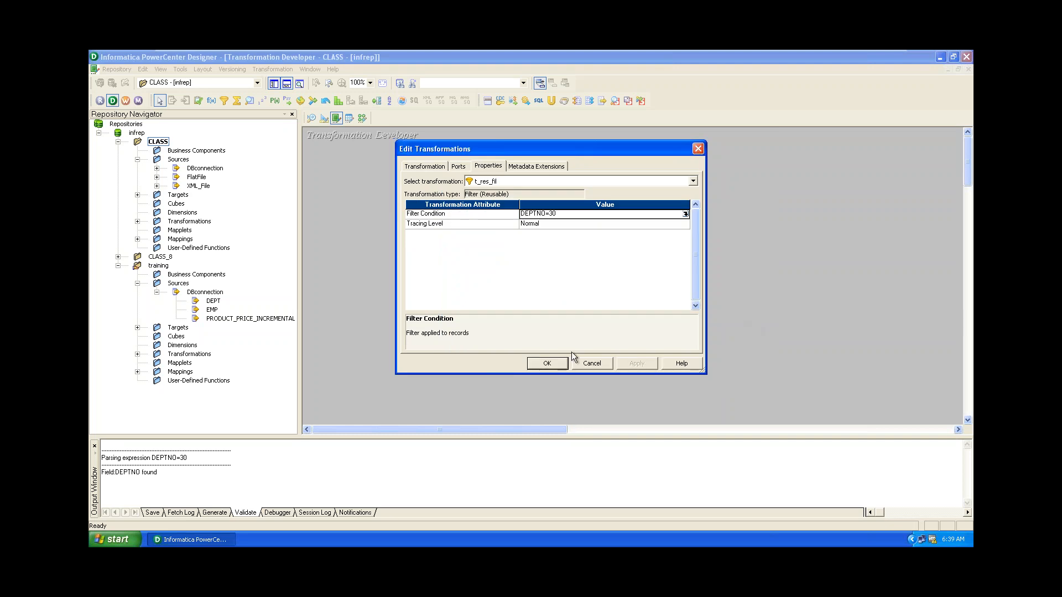
pyautogui.click(548, 363)
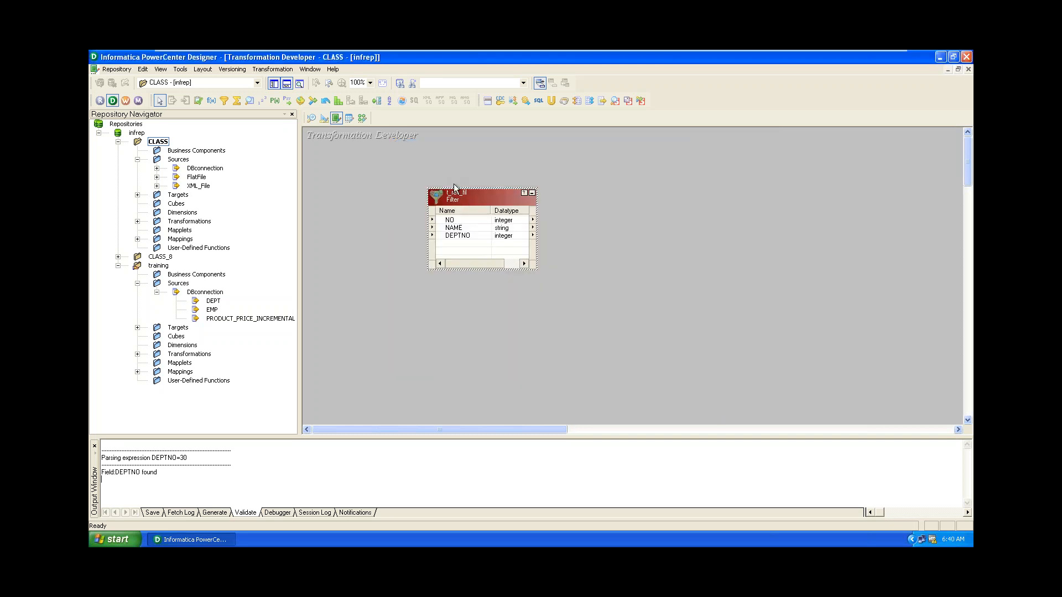
# Check the transformation type of t_res_fil and expand the CLASS folder's Transformations list
pyautogui.doubleClick(470, 209)
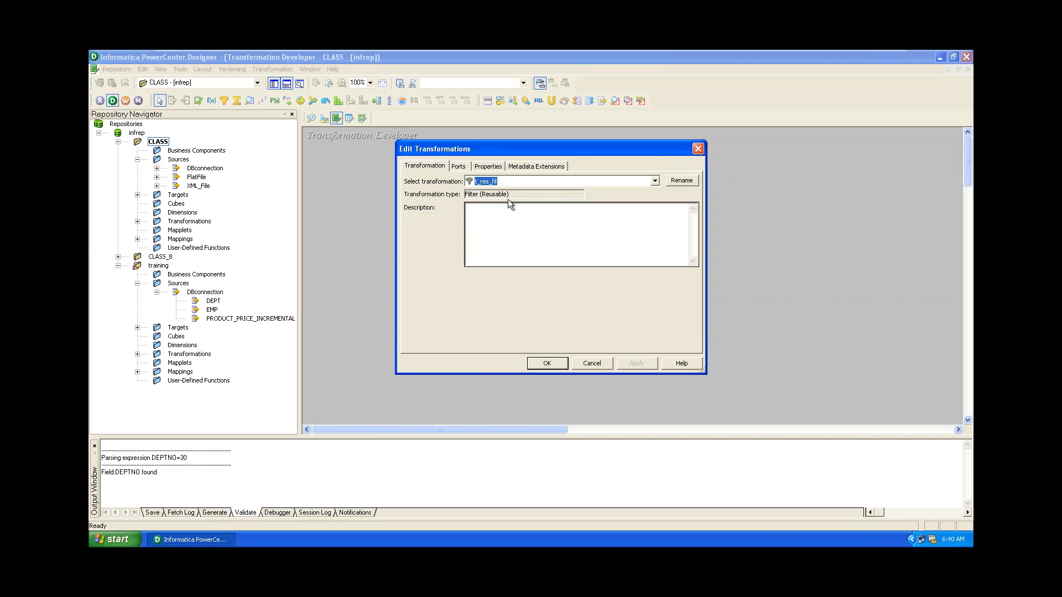
pyautogui.click(543, 363)
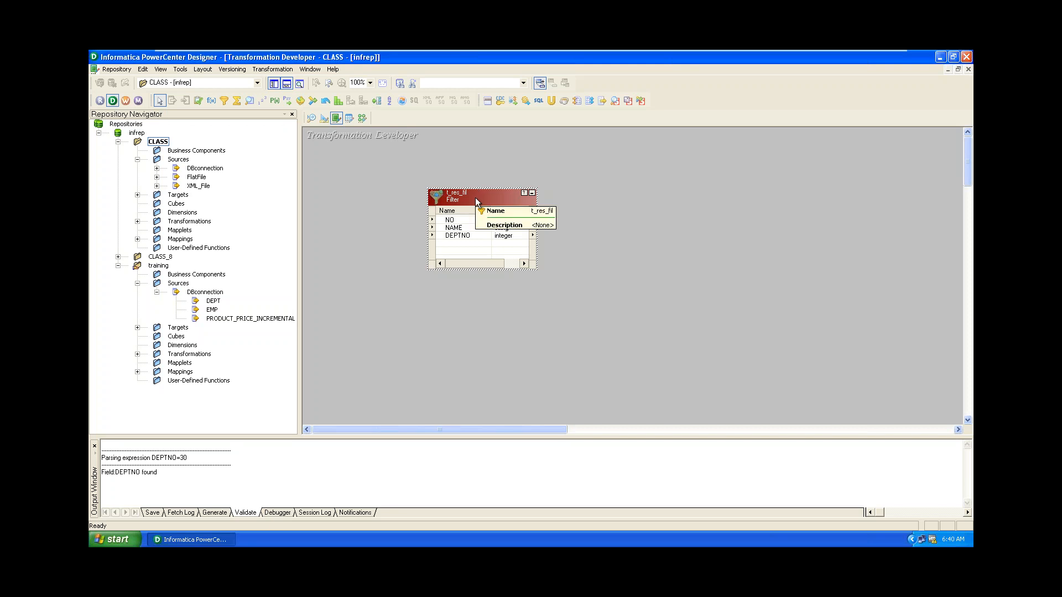
pyautogui.click(138, 222)
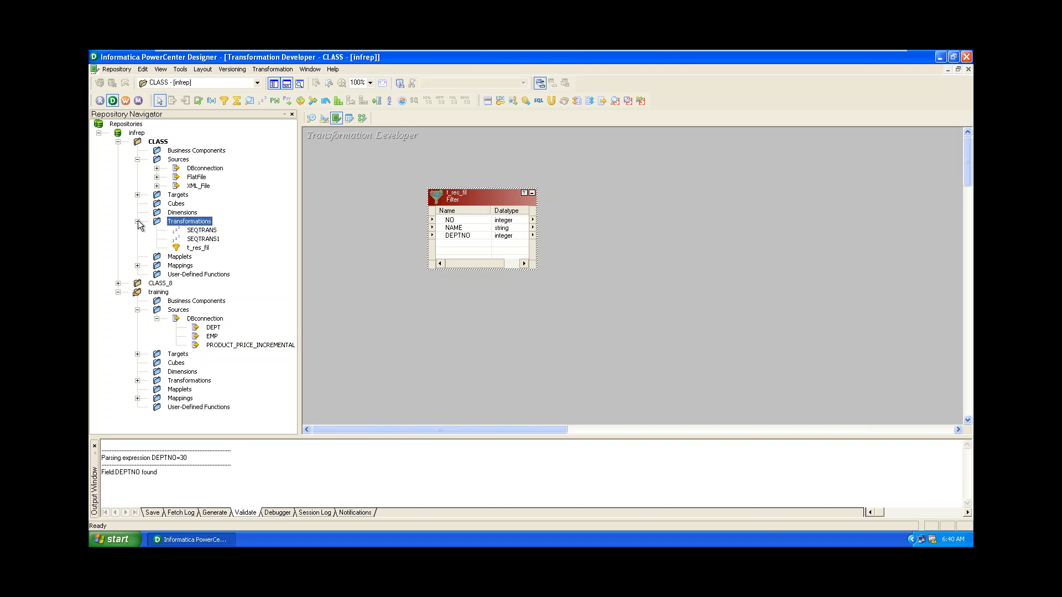
# Switch to the Mapping Designer and close the open Shortcut_to_m_union_t/R mapping
pyautogui.click(198, 248)
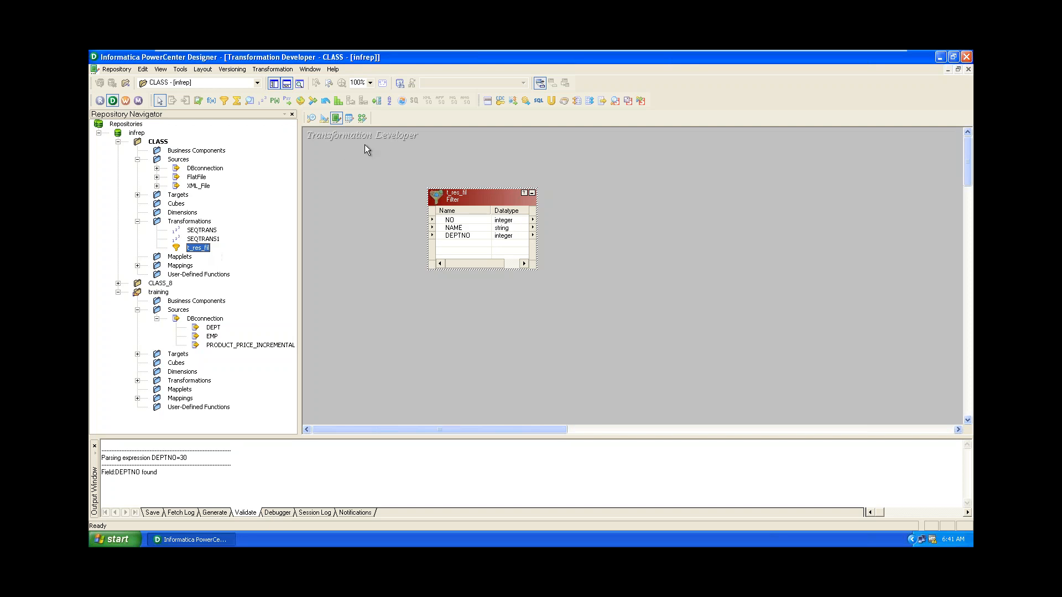
pyautogui.click(363, 119)
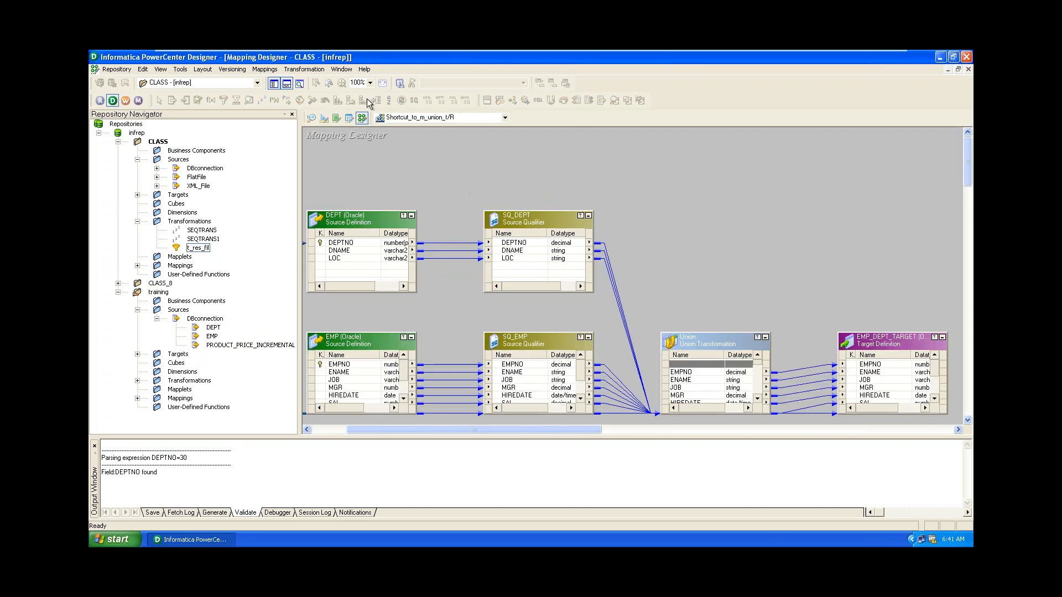
pyautogui.click(264, 69)
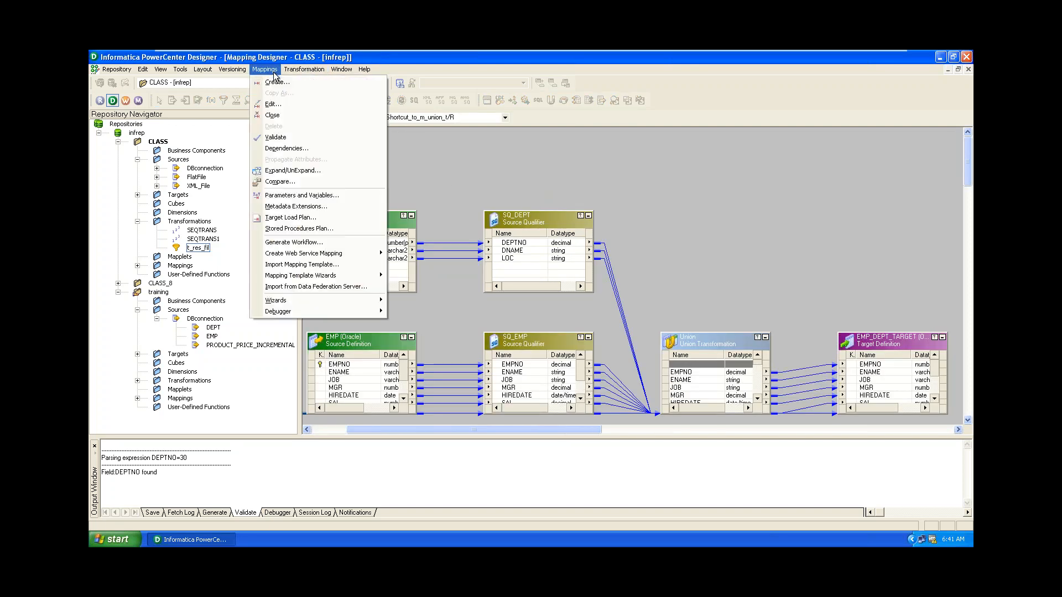
pyautogui.click(296, 118)
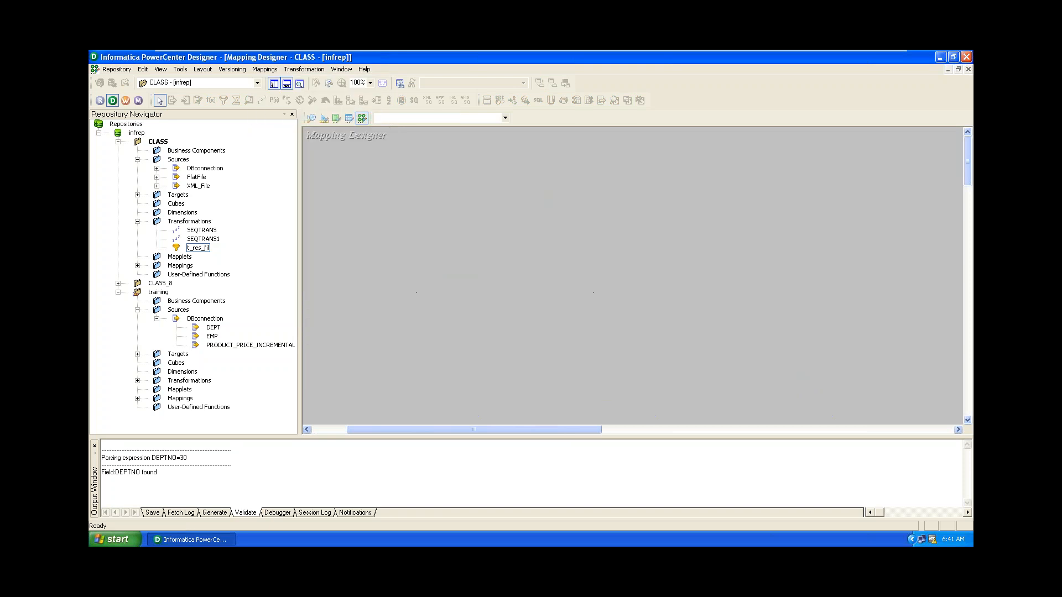
# Add the CLASS folder's EMP source to the empty workspace, naming the new mapping m_sample_reusable_tra
pyautogui.click(157, 169)
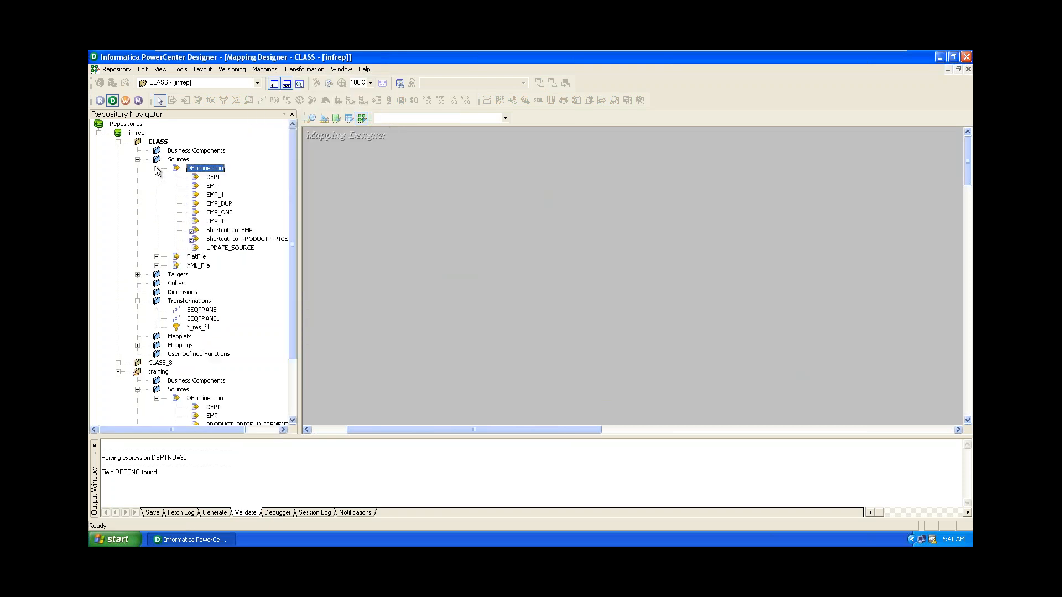
pyautogui.moveTo(214, 190); pyautogui.dragTo(446, 180)
pyautogui.write('m')
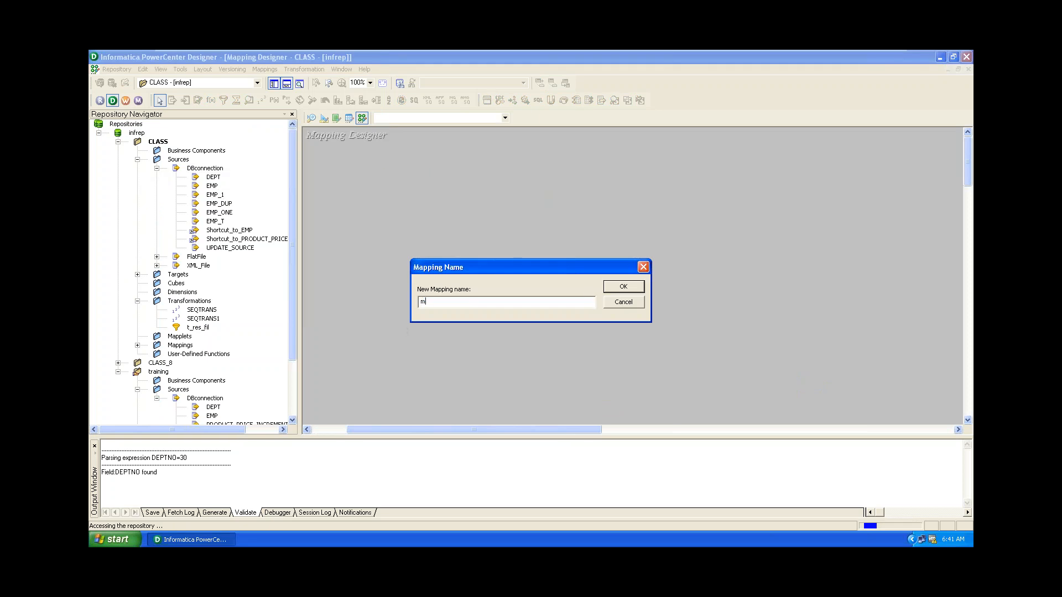
pyautogui.write('_sample_reusable_tra')
pyautogui.click(626, 288)
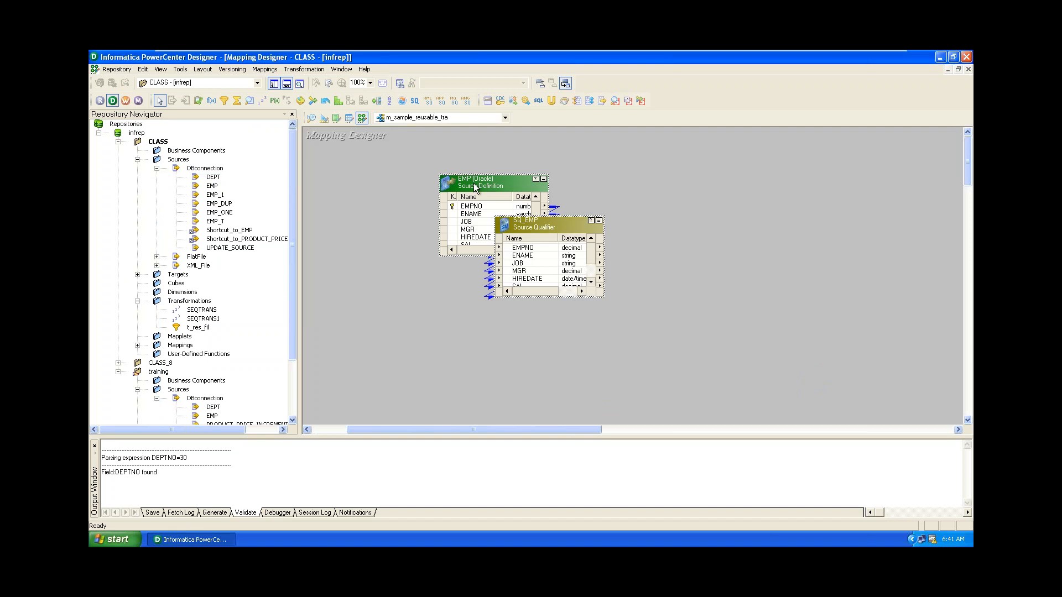
# Add the EMP_SQ target to the mapping and space the EMP source and SQ_EMP apart
pyautogui.moveTo(417, 218); pyautogui.dragTo(388, 210)
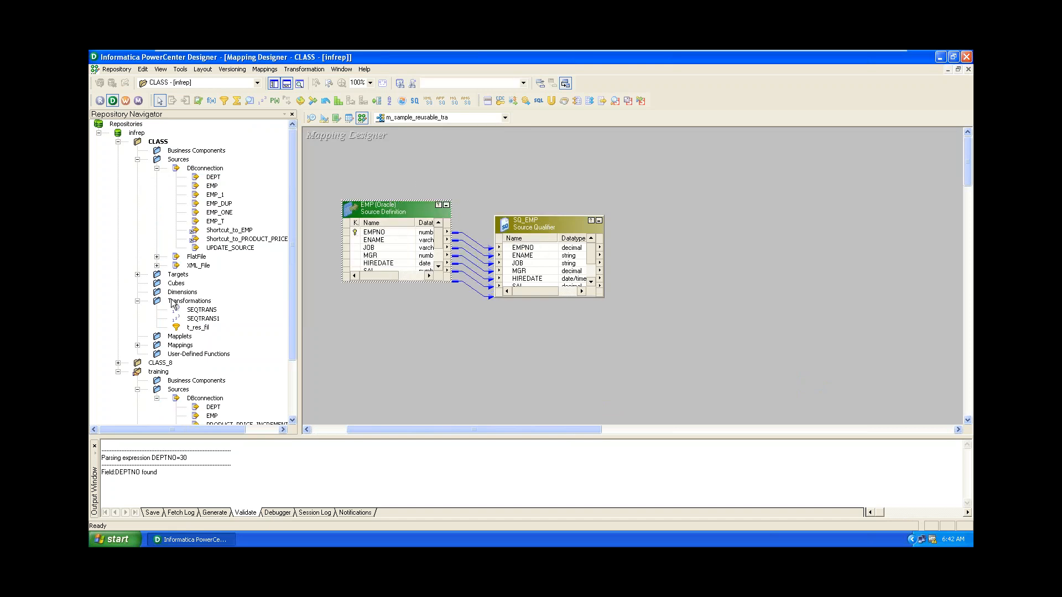
pyautogui.click(137, 274)
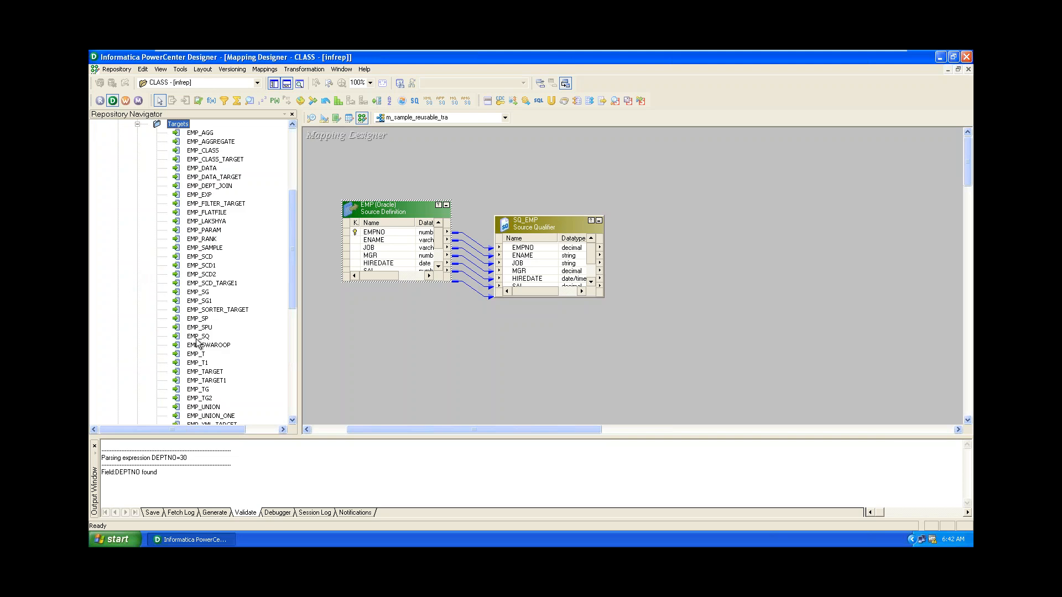
pyautogui.moveTo(198, 335); pyautogui.dragTo(786, 265)
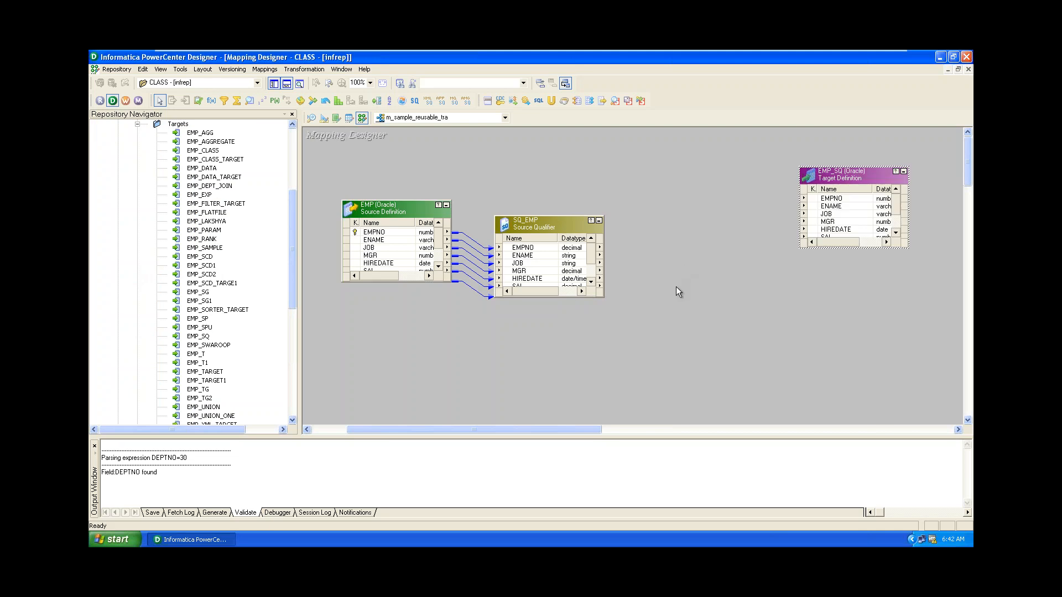
pyautogui.moveTo(542, 223); pyautogui.dragTo(543, 182)
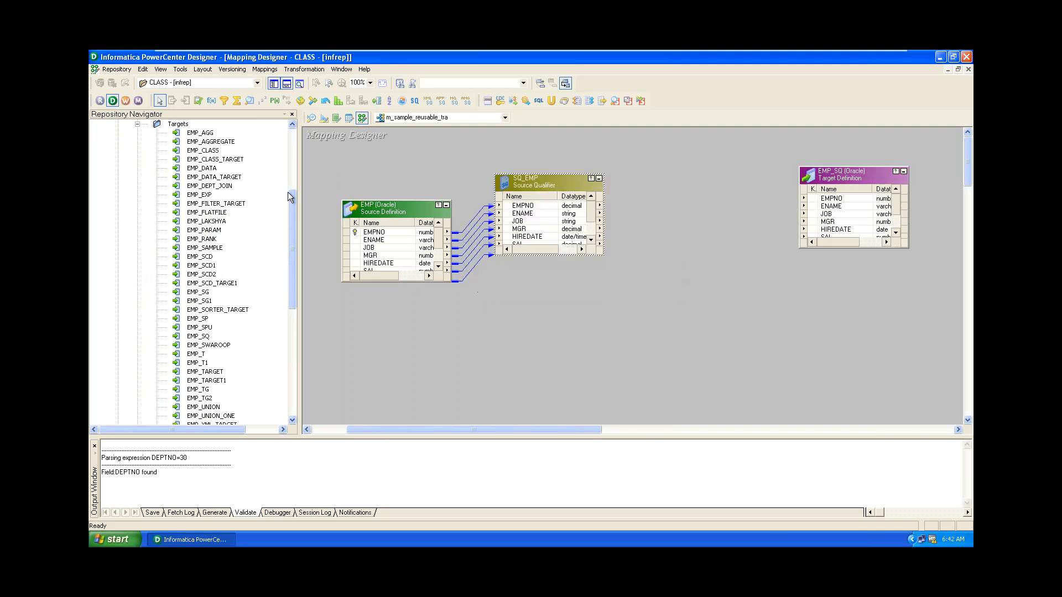
# Place the reusable t_res_fil transformation in the mapping between SQ_EMP and the EMP_SQ target
pyautogui.moveTo(291, 207); pyautogui.dragTo(291, 144)
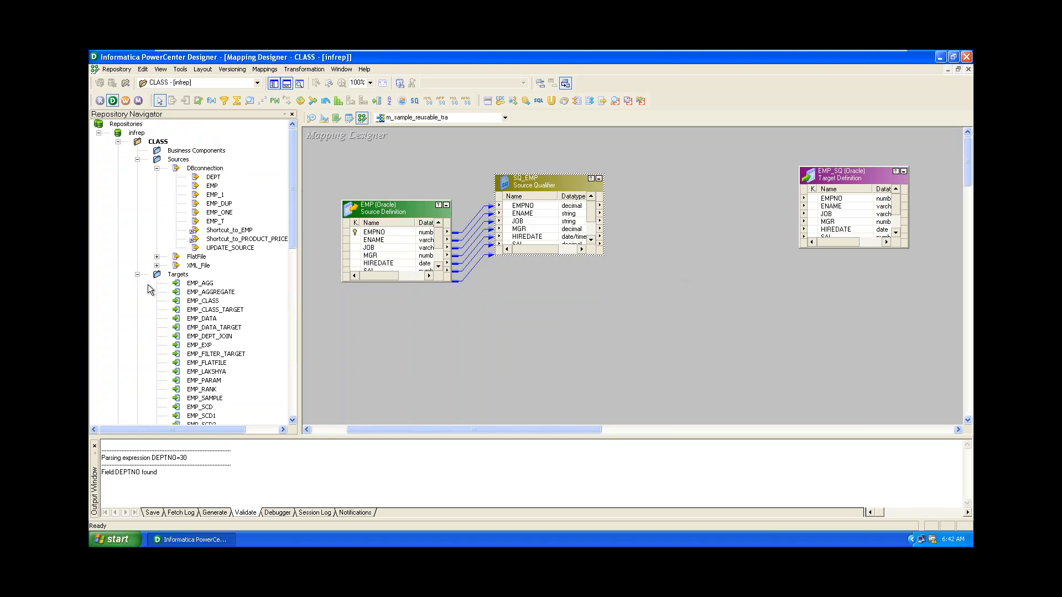
pyautogui.click(137, 275)
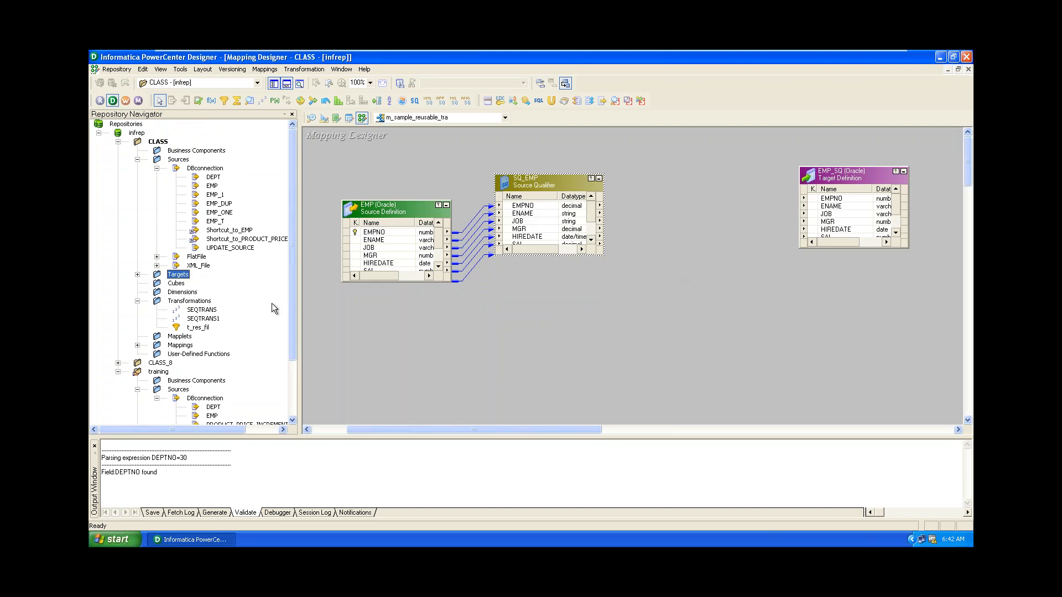
pyautogui.click(138, 160)
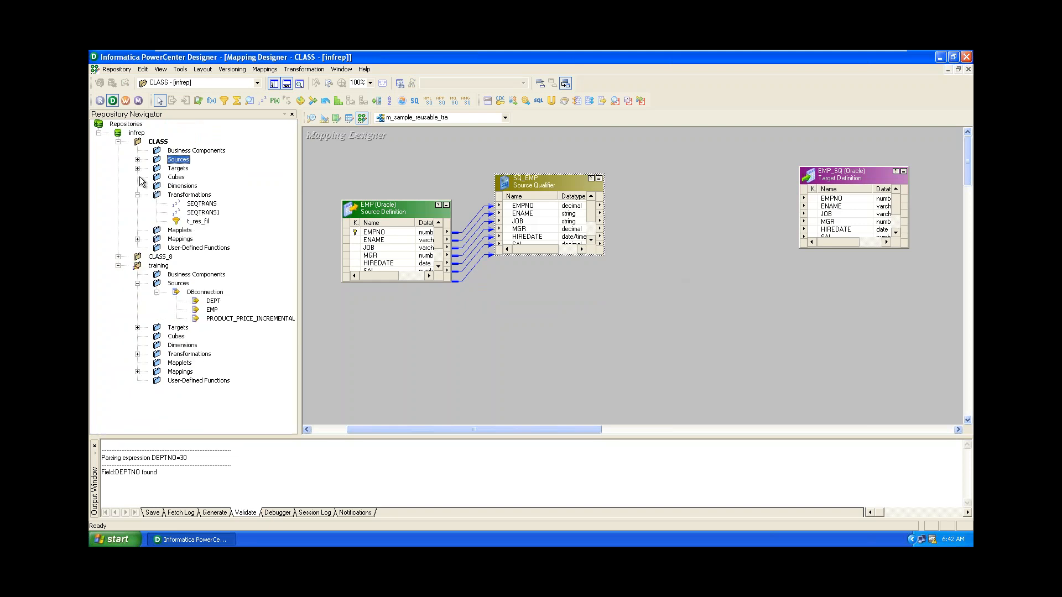
pyautogui.click(199, 222)
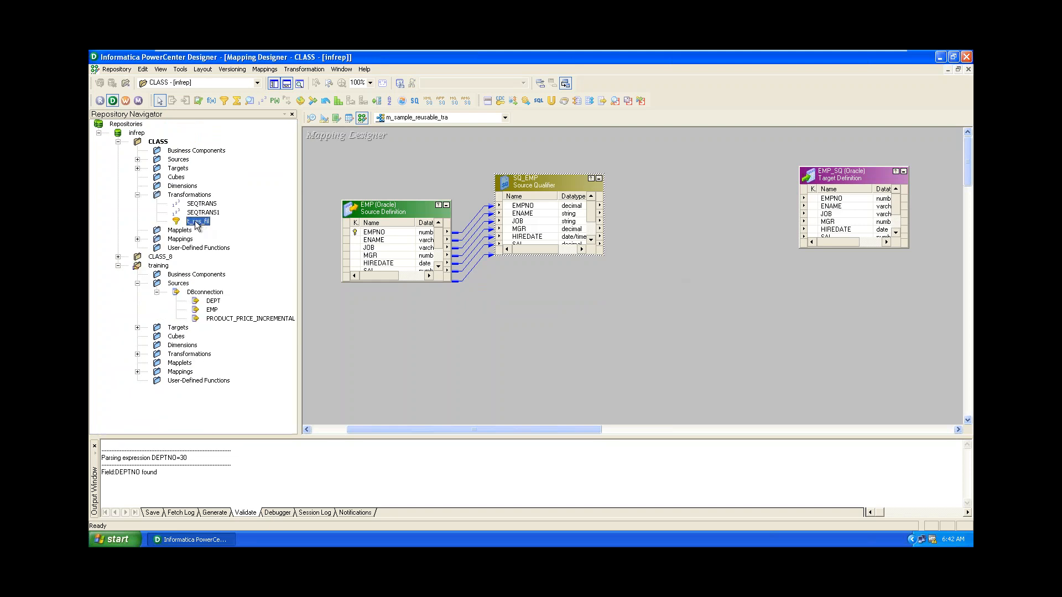
pyautogui.moveTo(197, 224); pyautogui.dragTo(667, 194)
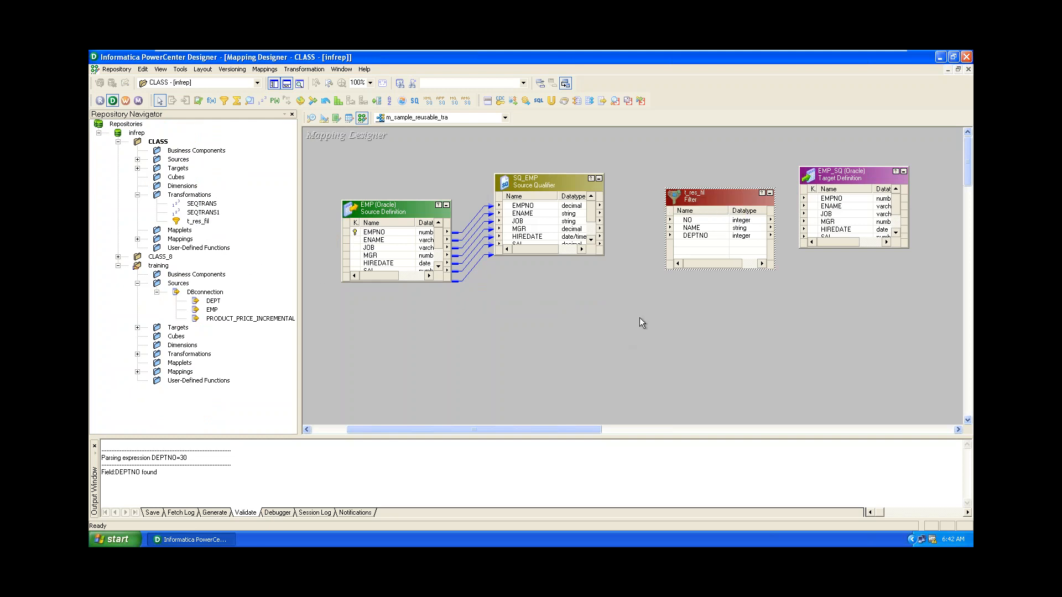
pyautogui.doubleClick(706, 202)
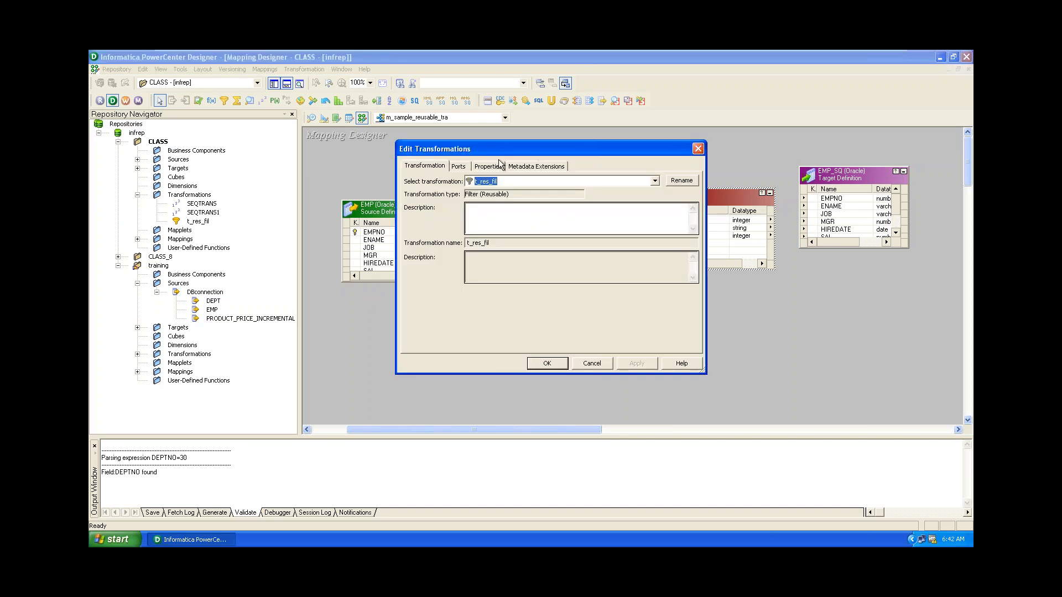
pyautogui.click(497, 166)
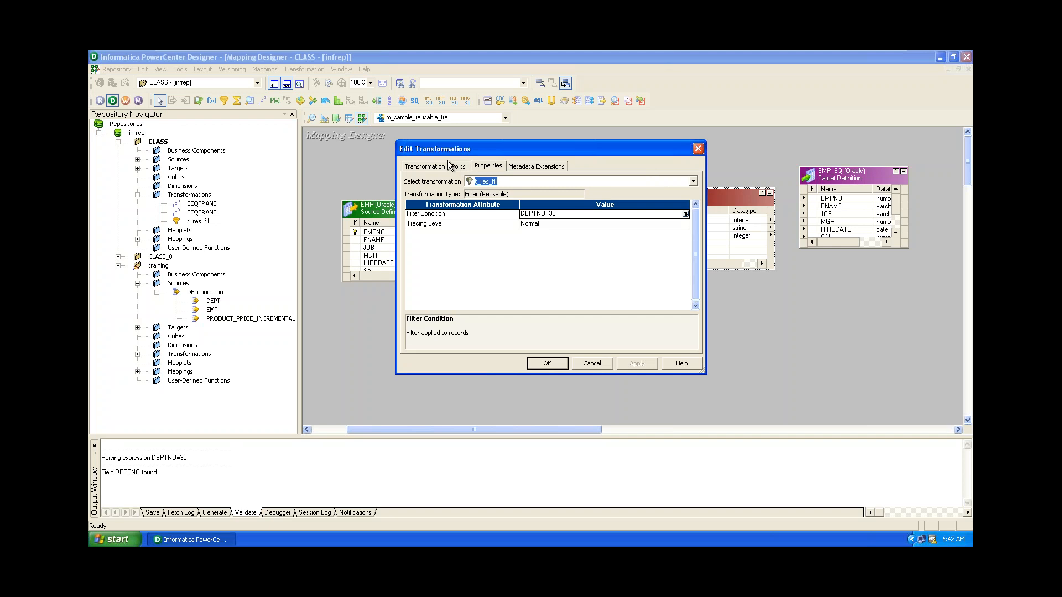
pyautogui.click(685, 214)
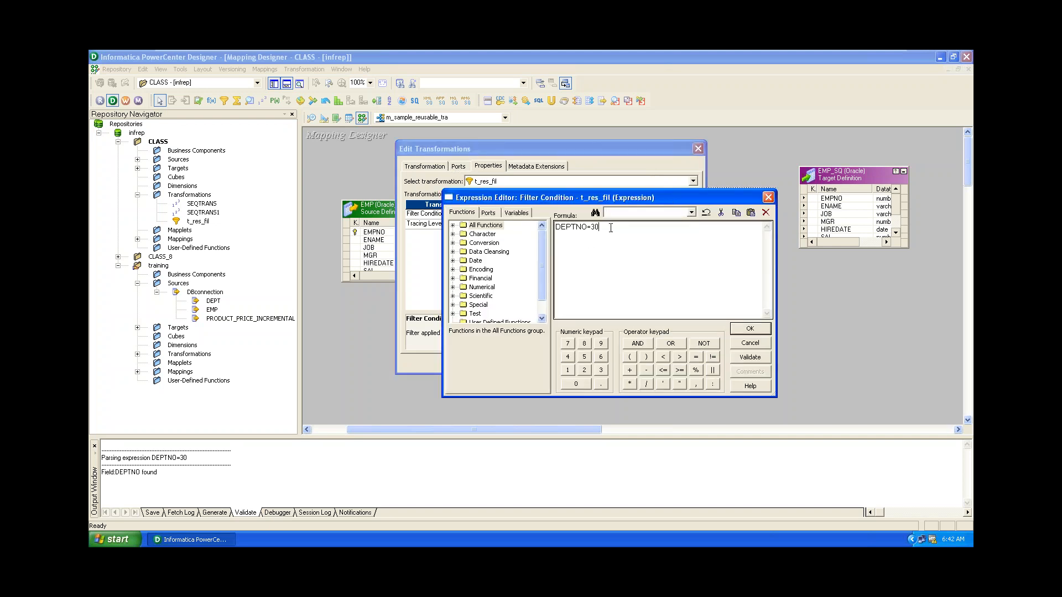
pyautogui.moveTo(588, 243); pyautogui.dragTo(528, 223)
pyautogui.write('hgjhkli')
pyautogui.click(769, 200)
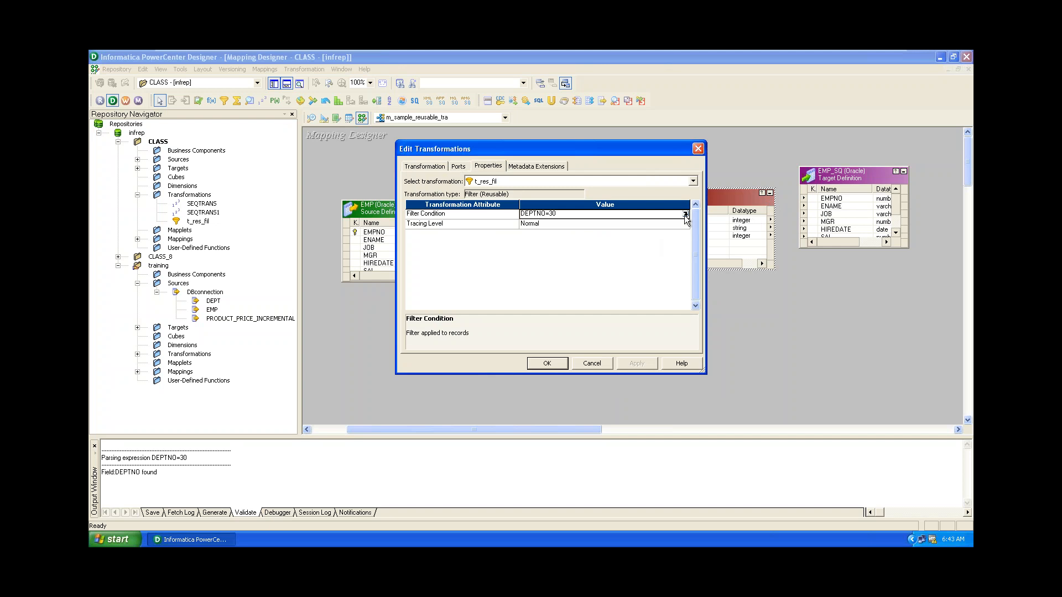
# Try to replace the filter condition of the mapping's t_res_fil instance with mvj, then close its editors without keeping the edit
pyautogui.click(685, 214)
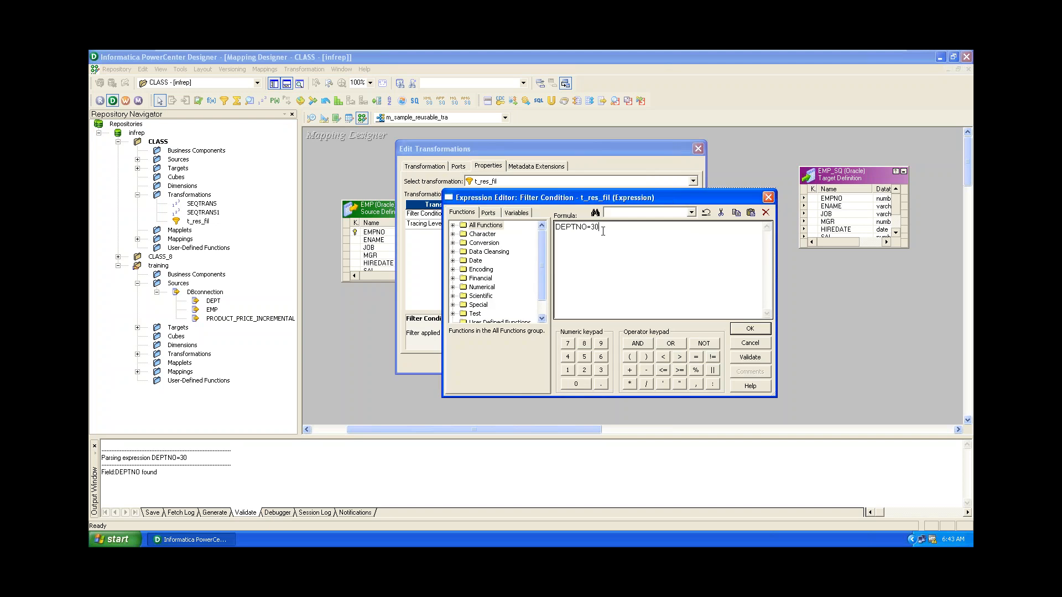
pyautogui.moveTo(603, 231); pyautogui.dragTo(555, 227)
pyautogui.write('mvj')
pyautogui.click(753, 329)
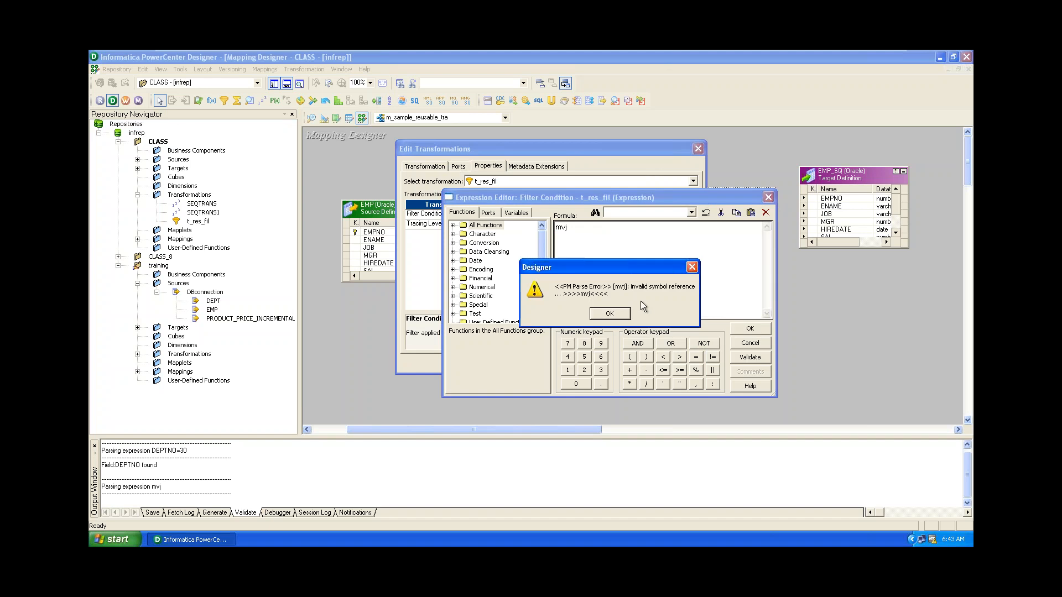
pyautogui.click(609, 314)
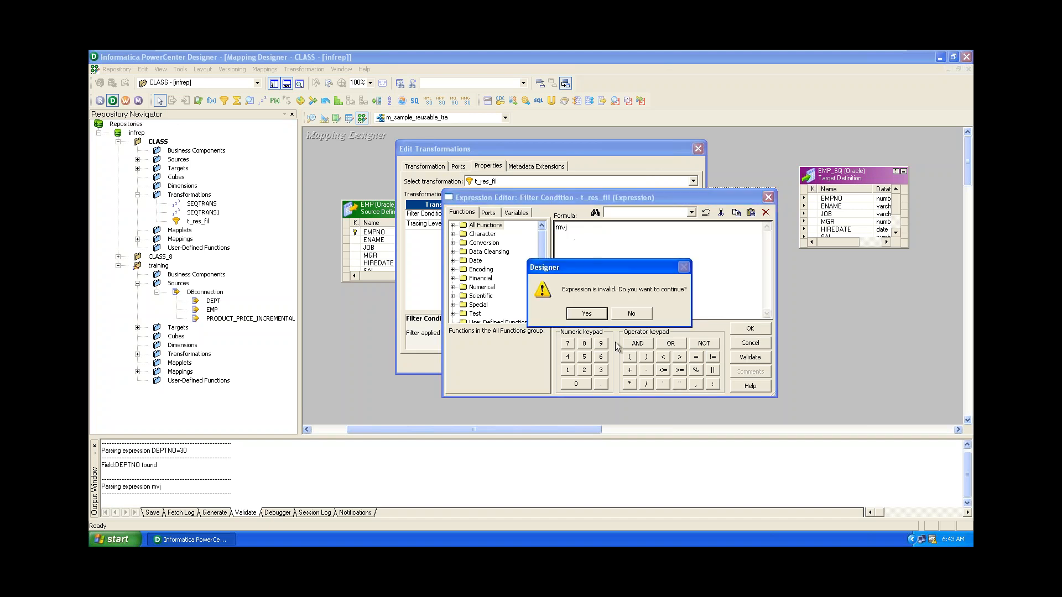
pyautogui.click(616, 312)
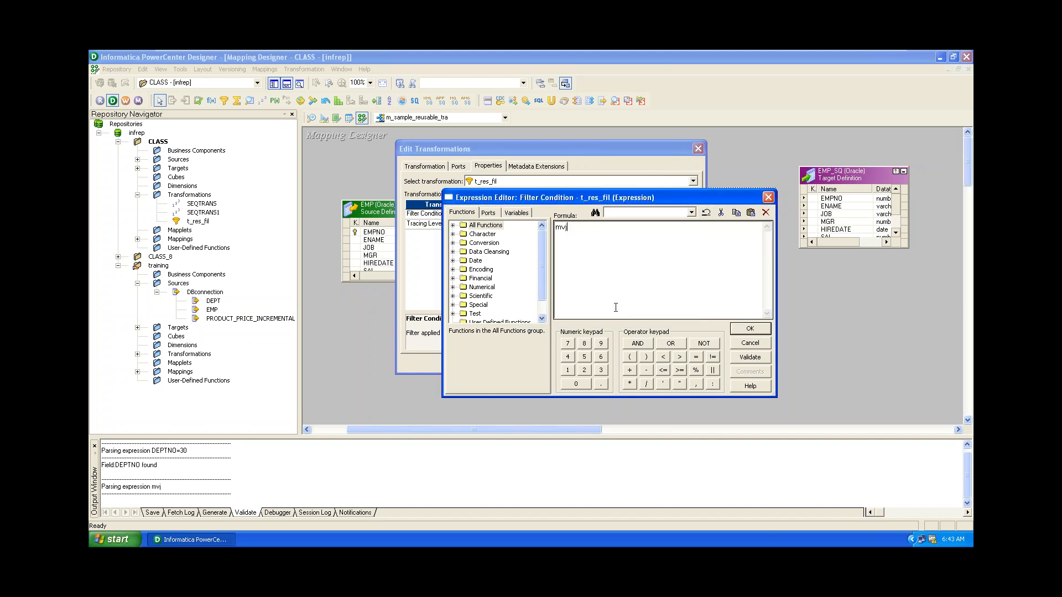
pyautogui.moveTo(580, 234); pyautogui.dragTo(515, 223)
pyautogui.click(768, 198)
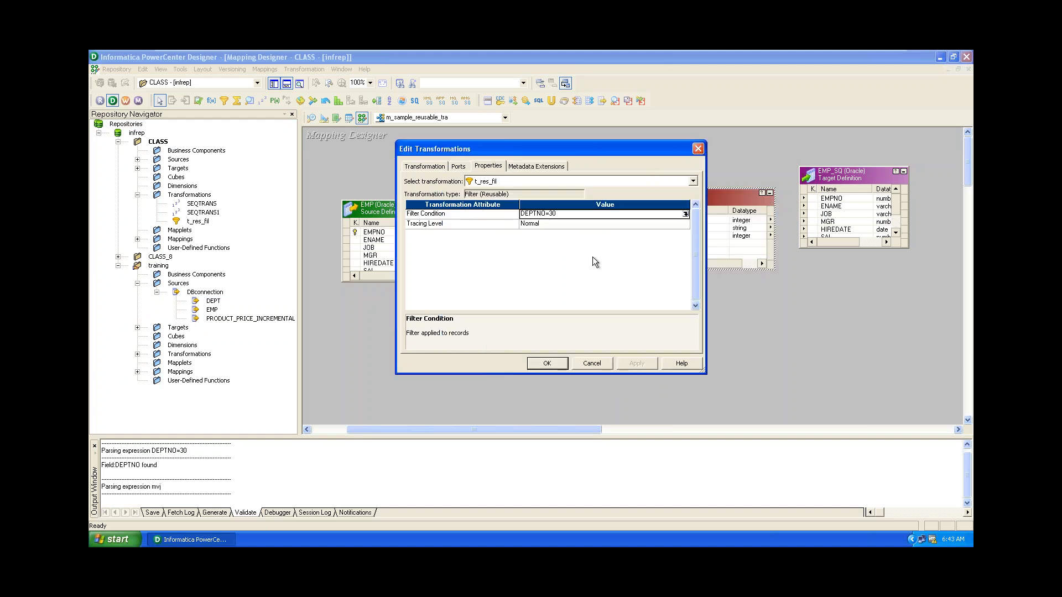
pyautogui.click(697, 149)
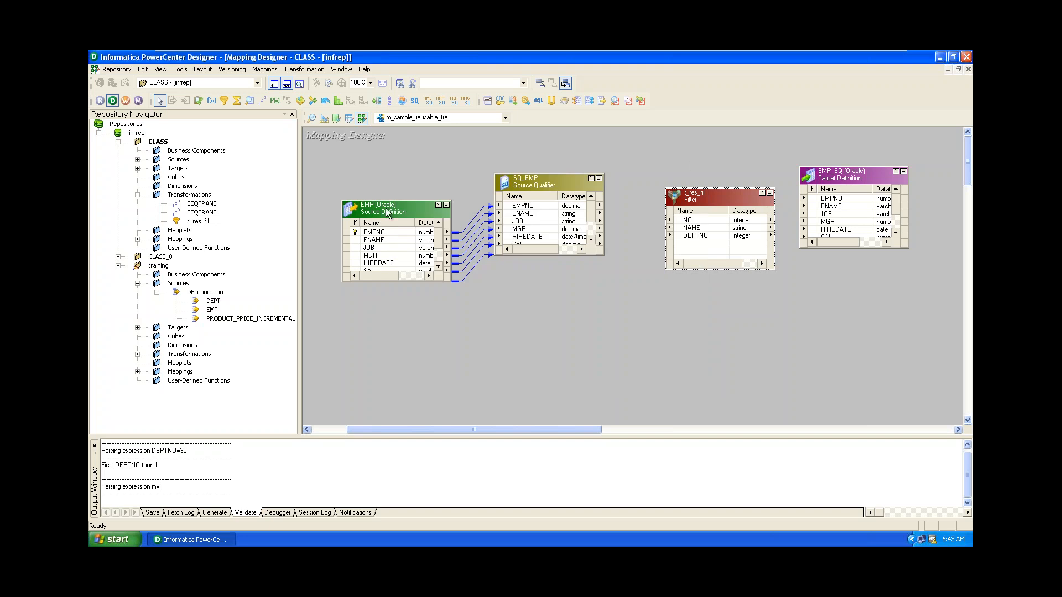
# Save the repository changes from the Transformation Developer and return to the m_sample_reusable_tra mapping
pyautogui.click(335, 118)
pyautogui.click(335, 118)
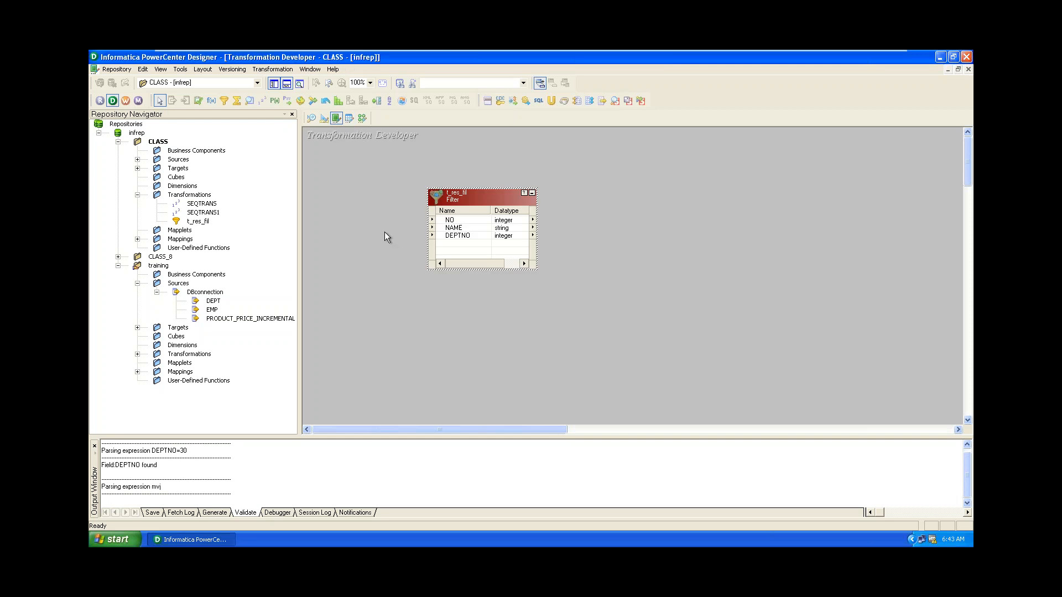
pyautogui.hotkey('ctrl', 's')
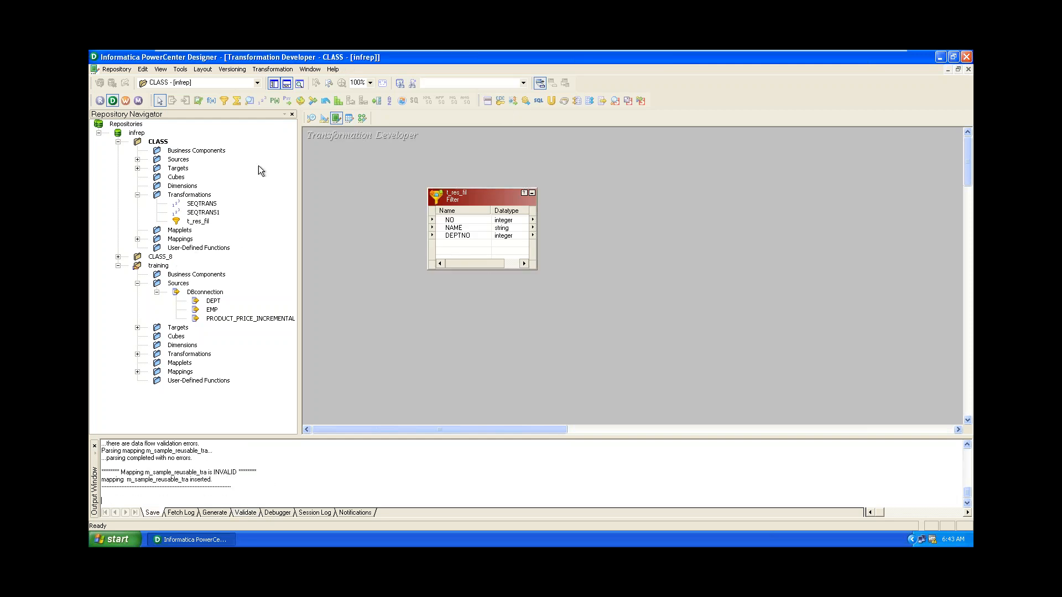
pyautogui.click(362, 119)
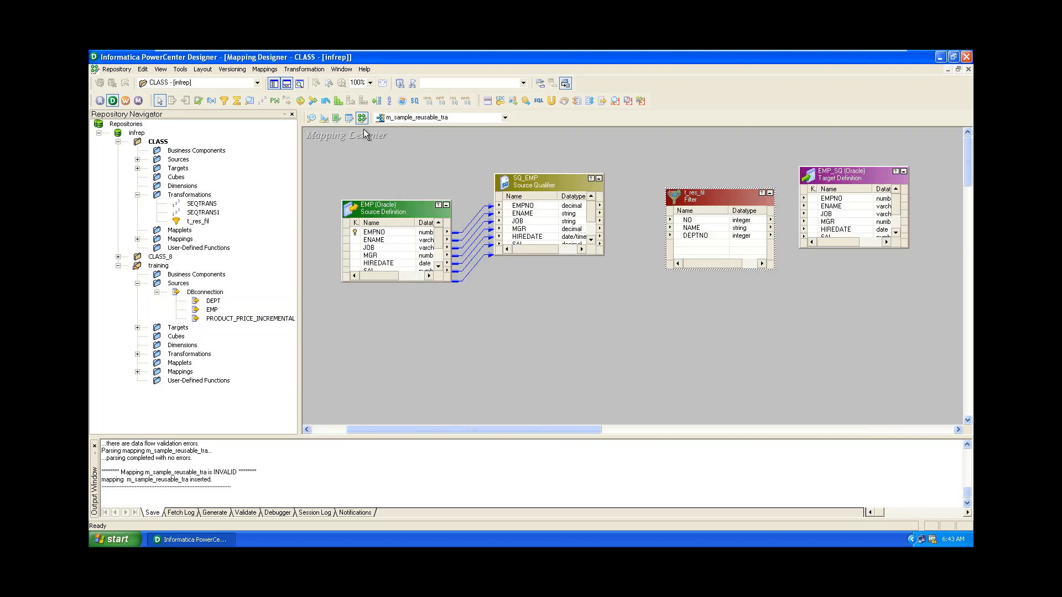
# Override the filter condition of the mapping's t_res_fil instance with jkkb, continuing despite the invalid expression
pyautogui.doubleClick(693, 202)
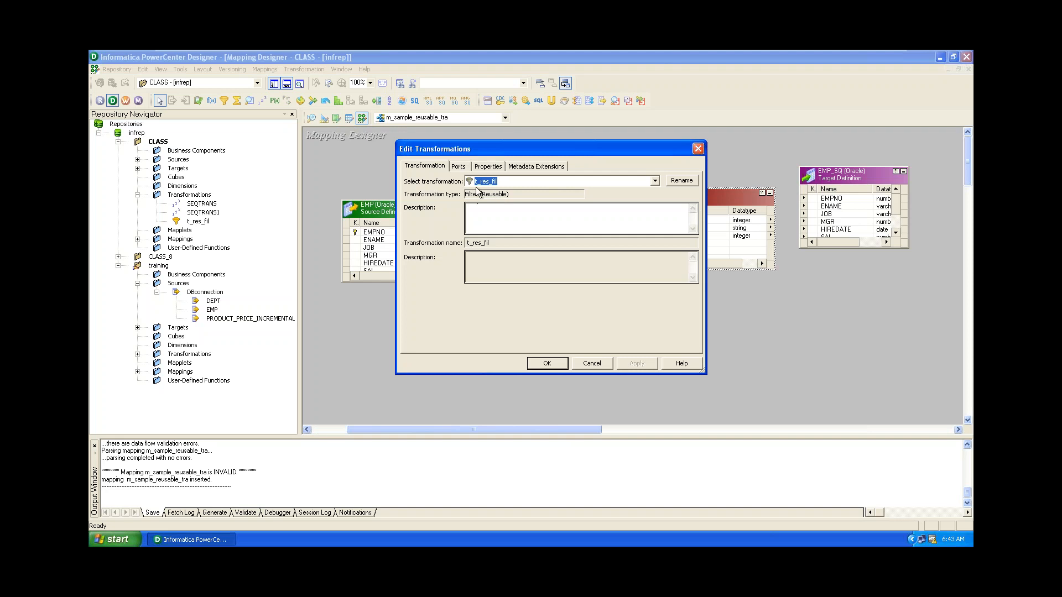
pyautogui.click(490, 166)
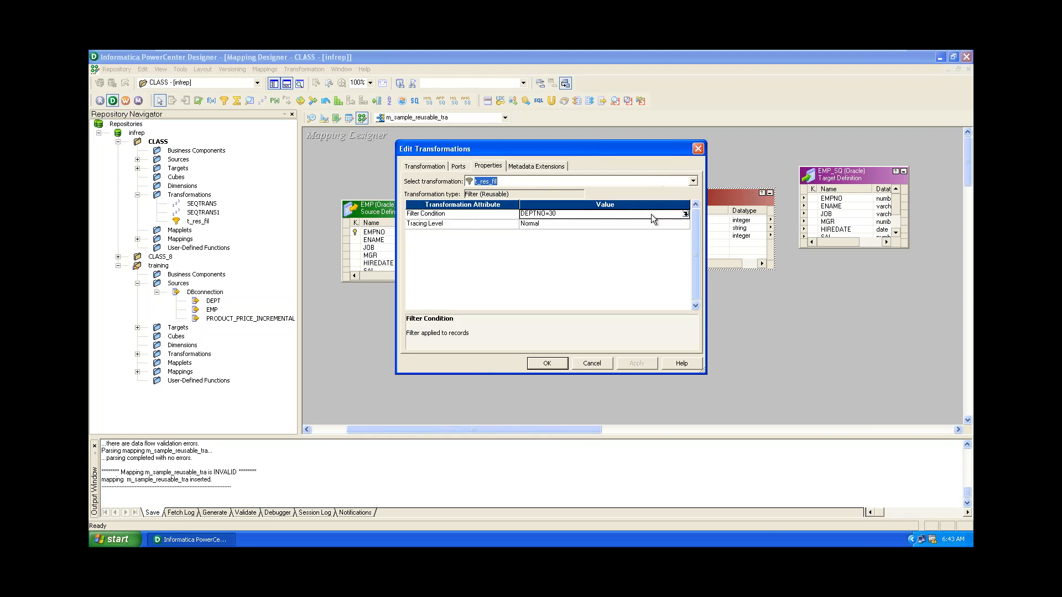
pyautogui.click(685, 214)
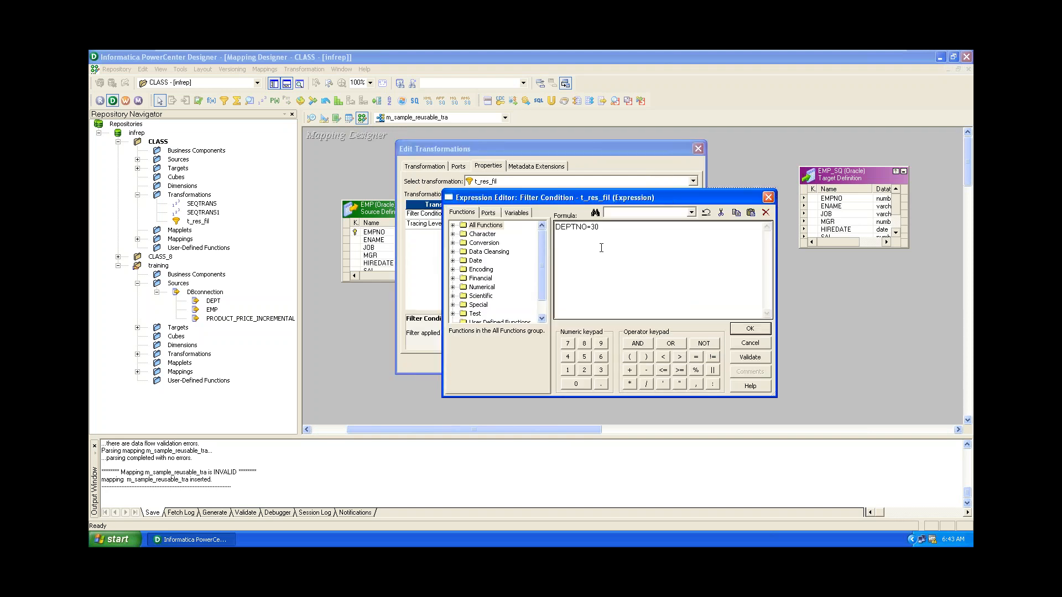
pyautogui.moveTo(615, 225); pyautogui.dragTo(515, 219)
pyautogui.write('jkkb')
pyautogui.click(750, 329)
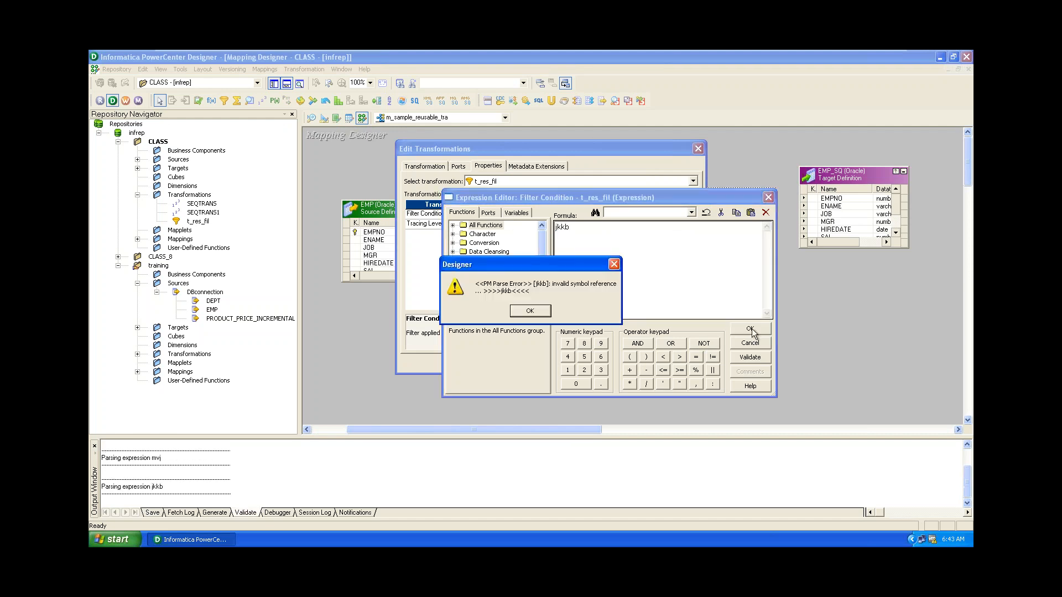
pyautogui.click(530, 310)
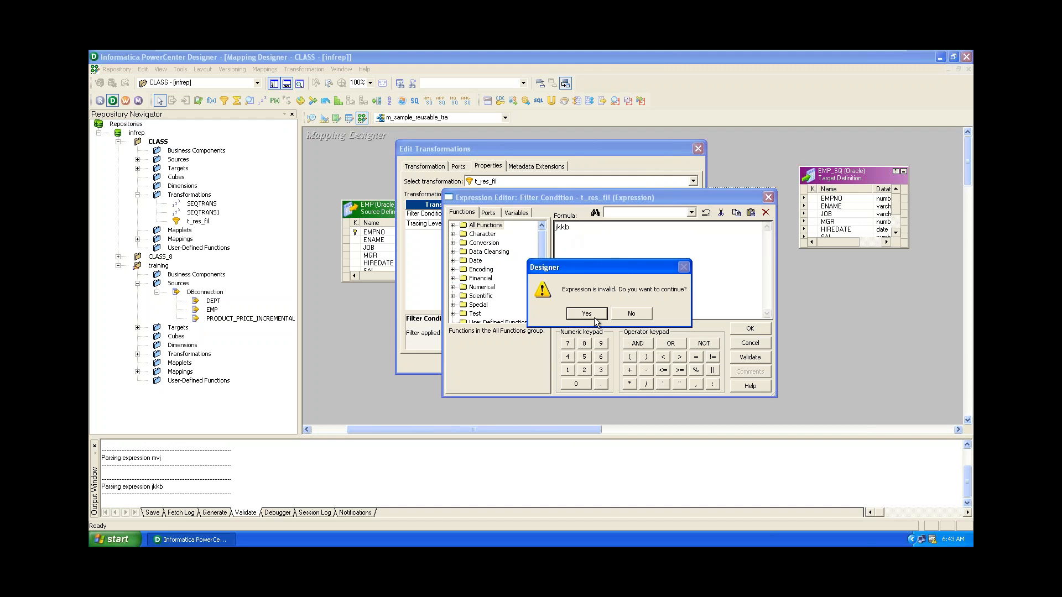
pyautogui.click(588, 314)
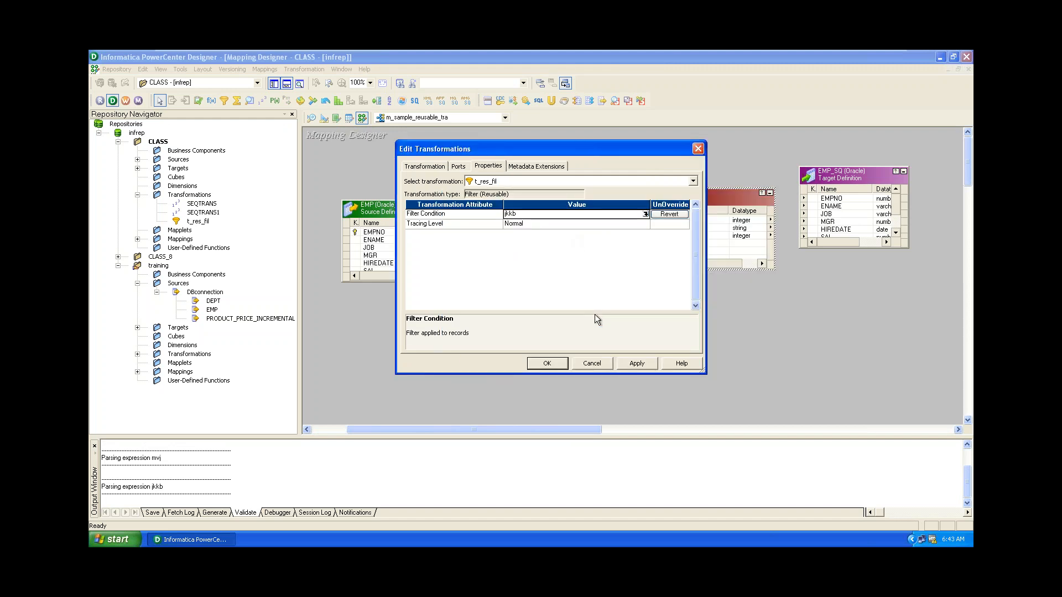
# Revert the t_res_fil instance's filter condition to the reusable transformation's own condition, then close the editor discarding the changes
pyautogui.click(667, 214)
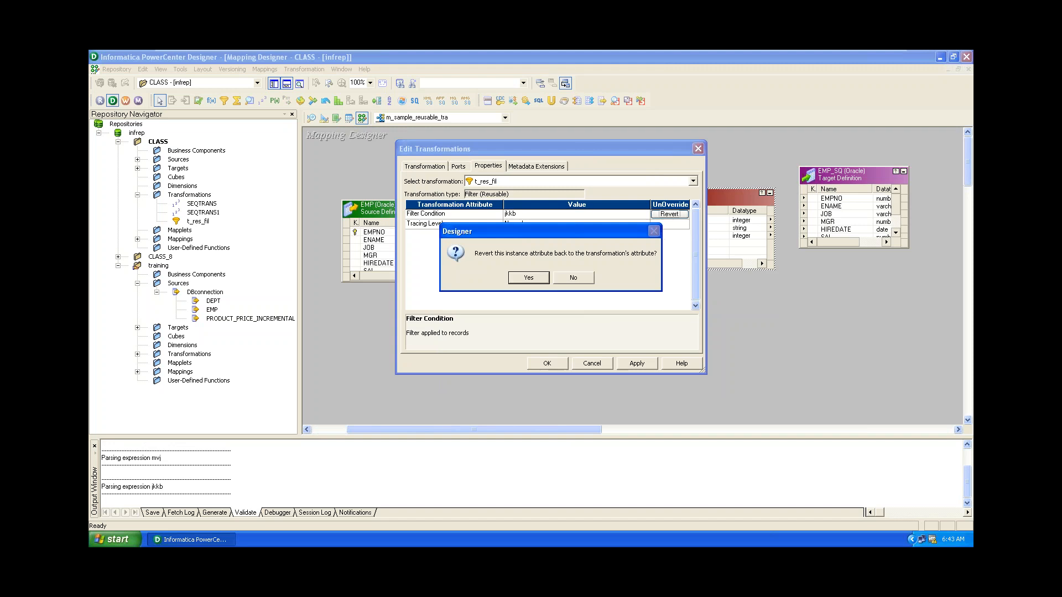
pyautogui.click(539, 278)
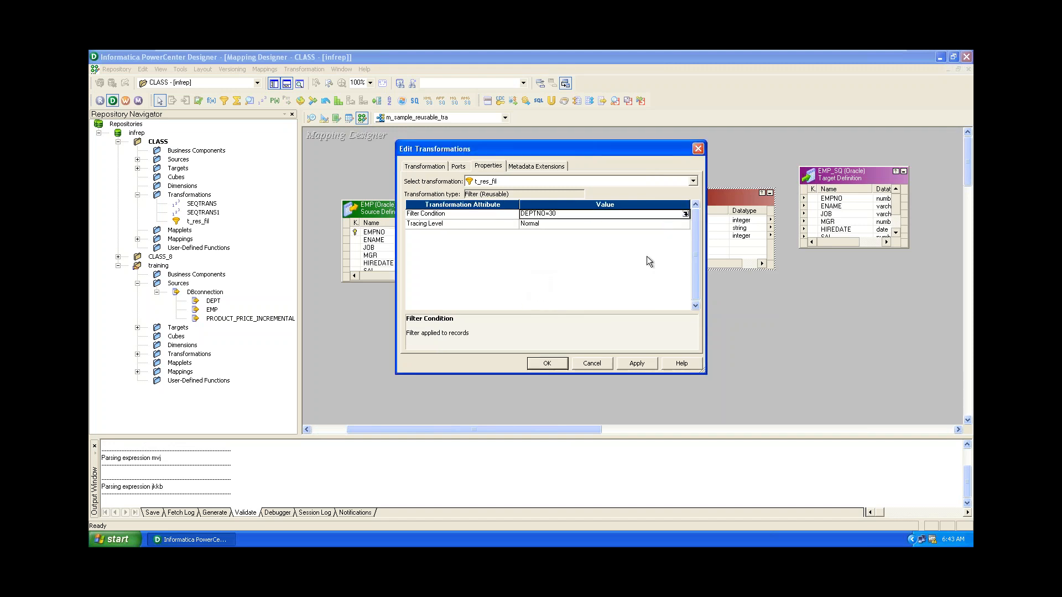
pyautogui.click(592, 364)
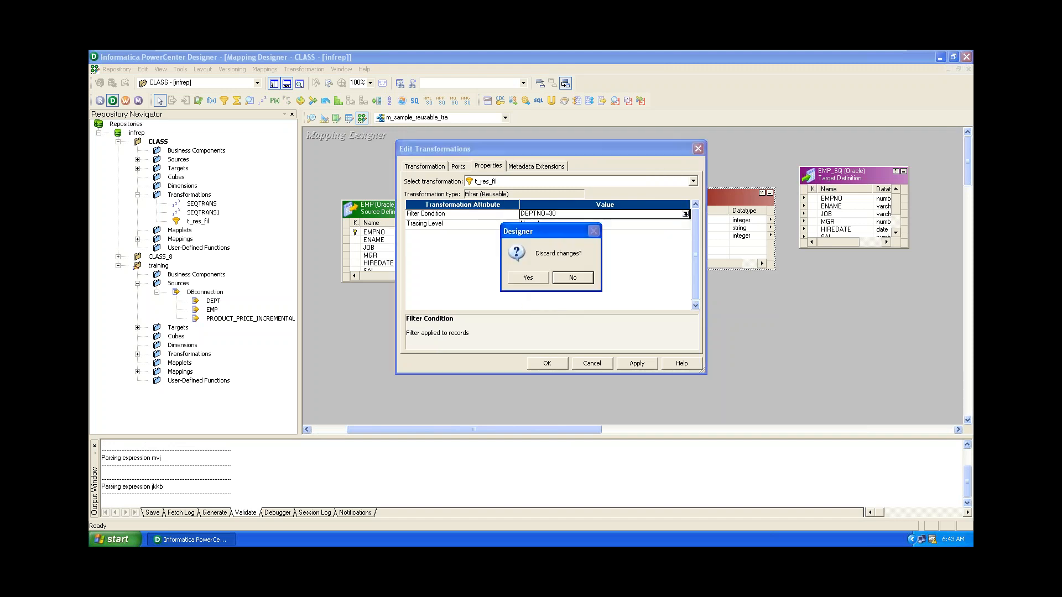
pyautogui.click(537, 278)
pyautogui.moveTo(590, 210); pyautogui.dragTo(590, 210)
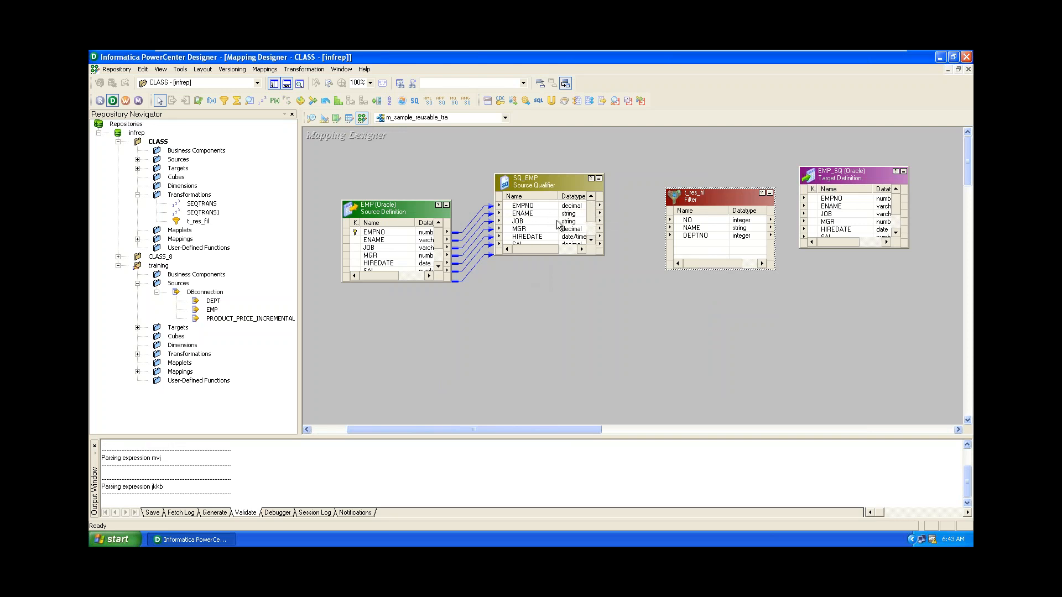
# Link SQ_EMP's EMPNO, ENAME and DEPTNO ports to the NO, NAME and DEPTNO ports of t_res_fil
pyautogui.click(528, 209)
pyautogui.moveTo(511, 208); pyautogui.dragTo(688, 221)
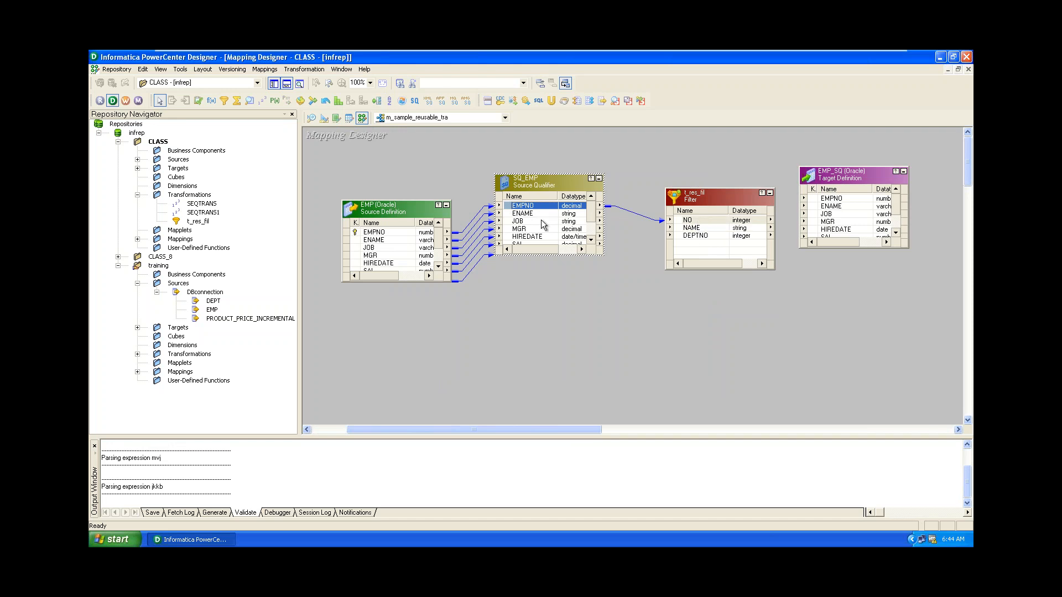
pyautogui.click(514, 222)
pyautogui.click(512, 214)
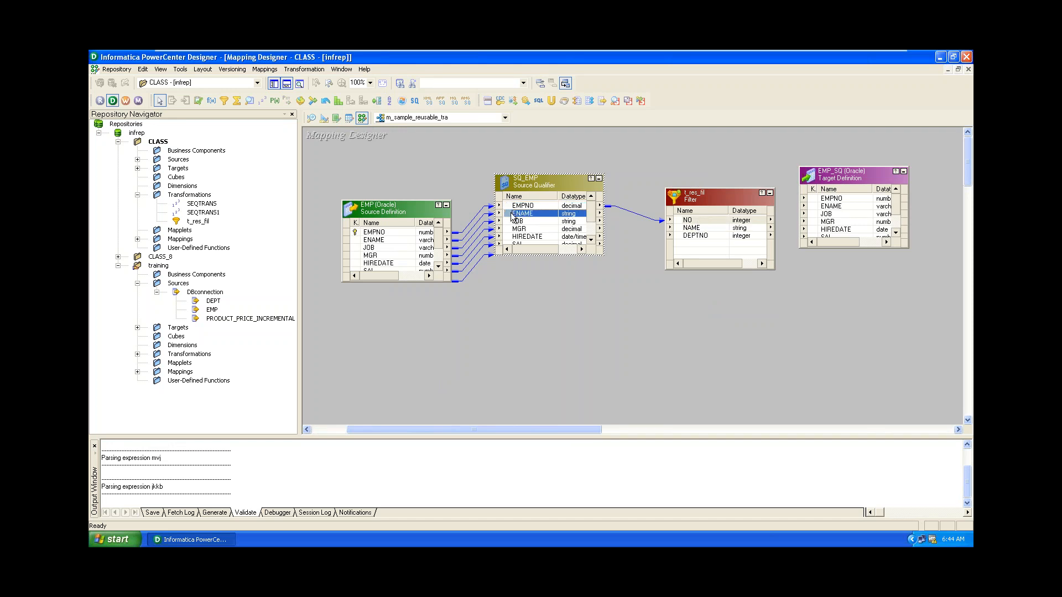
pyautogui.moveTo(512, 215); pyautogui.dragTo(691, 228)
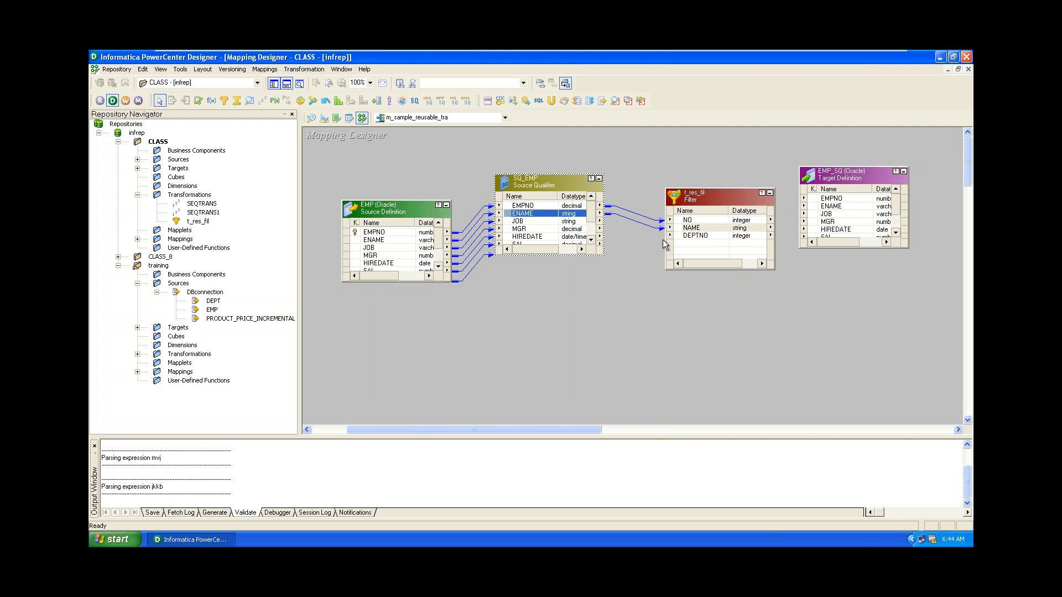
pyautogui.doubleClick(591, 239)
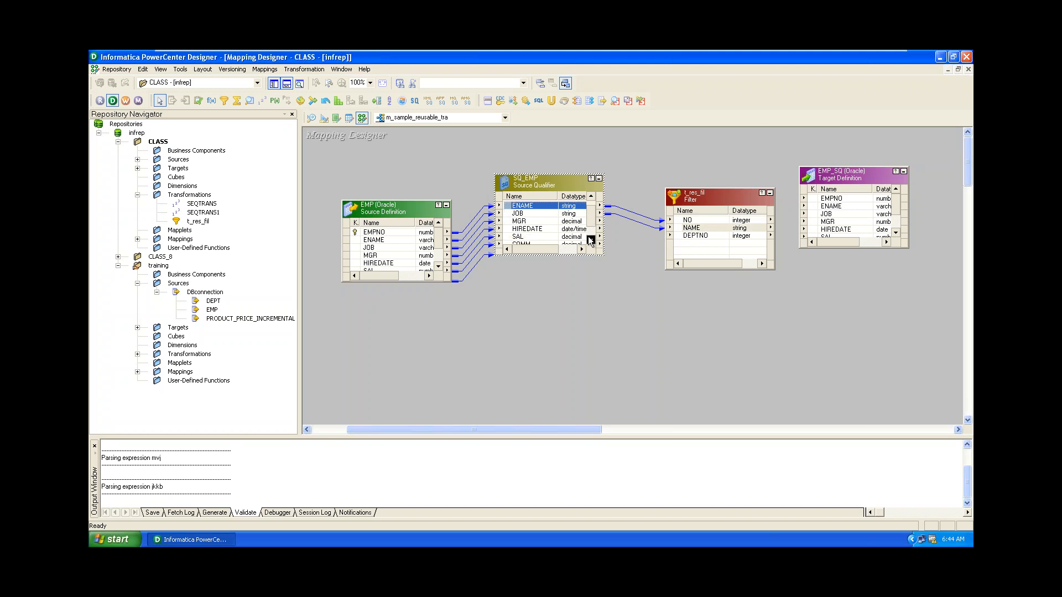
pyautogui.click(591, 239)
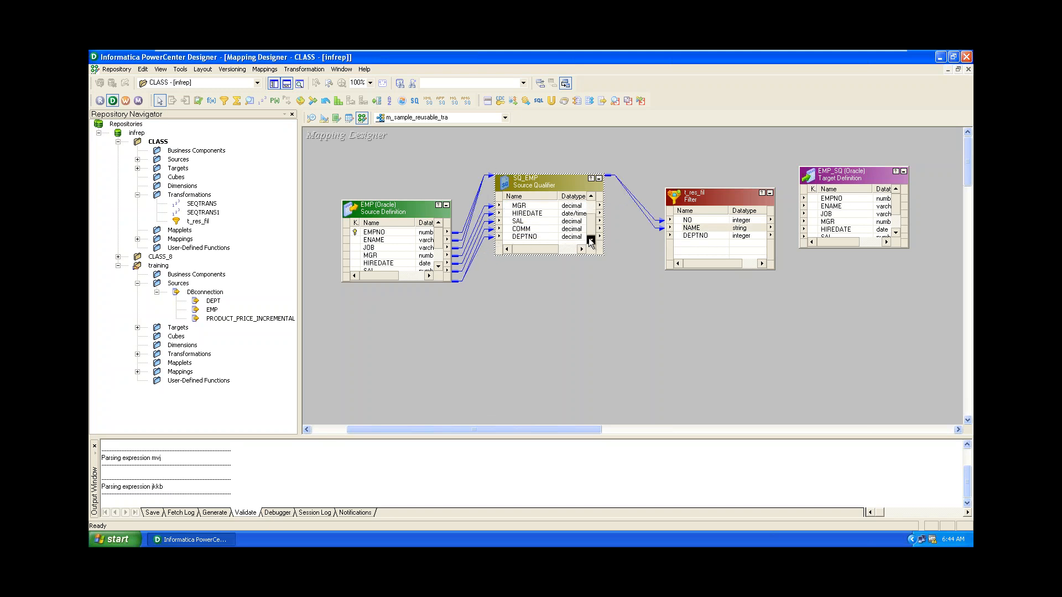
pyautogui.moveTo(516, 236); pyautogui.dragTo(695, 237)
# Delete the t_res_fil instance from the mapping and place a fresh one between SQ_EMP and the EMP_SQ target
pyautogui.moveTo(726, 198); pyautogui.dragTo(702, 222)
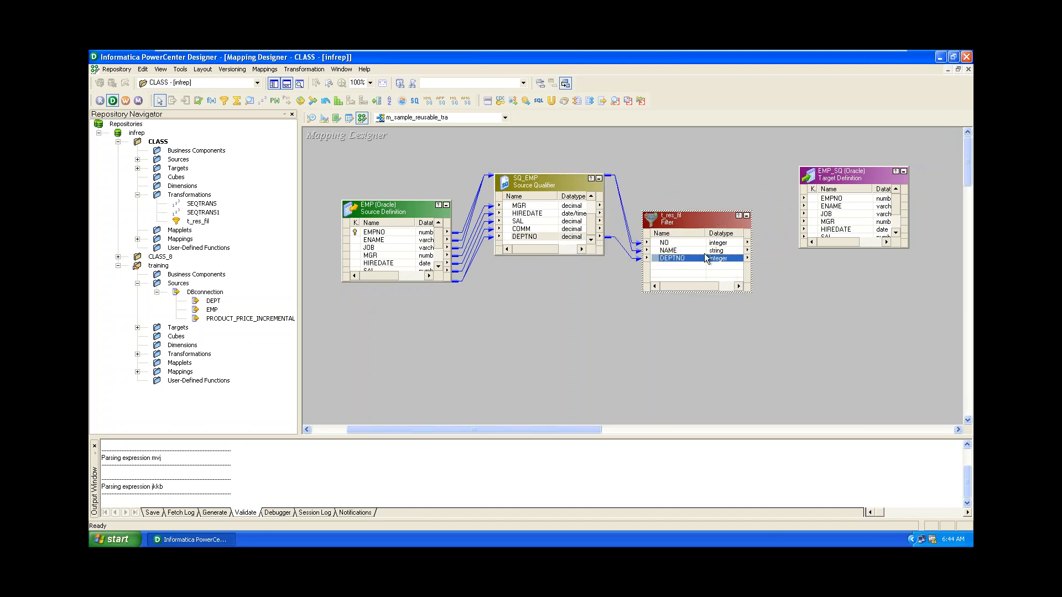
pyautogui.press('Delete')
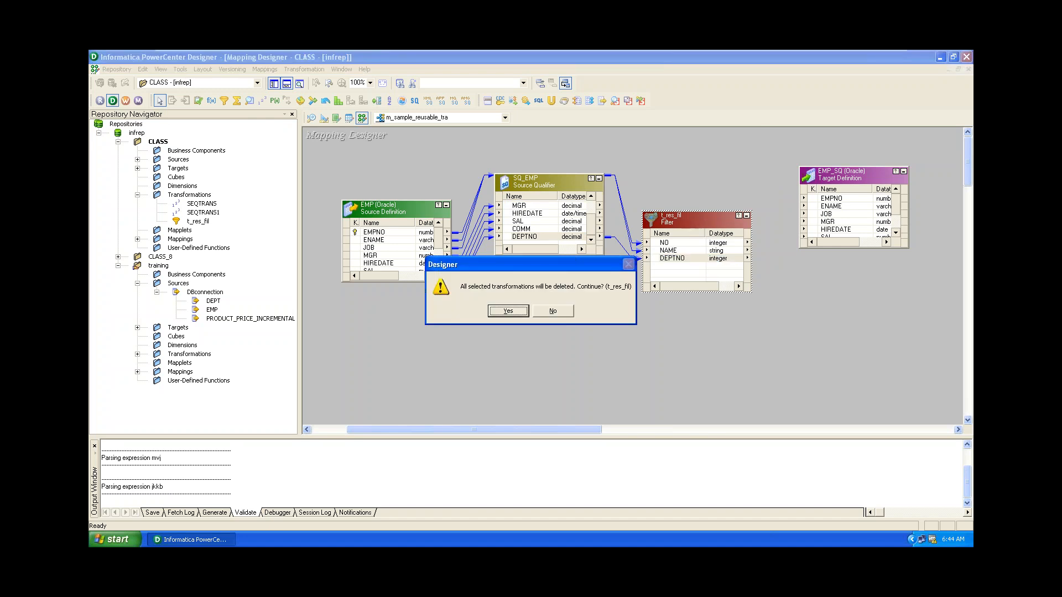
pyautogui.click(519, 313)
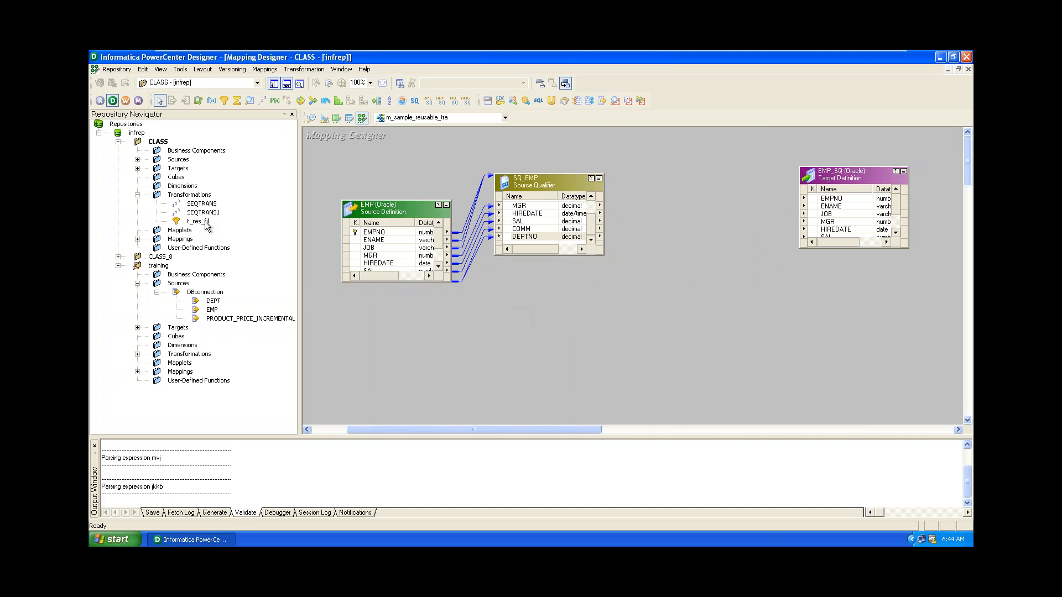
pyautogui.click(205, 221)
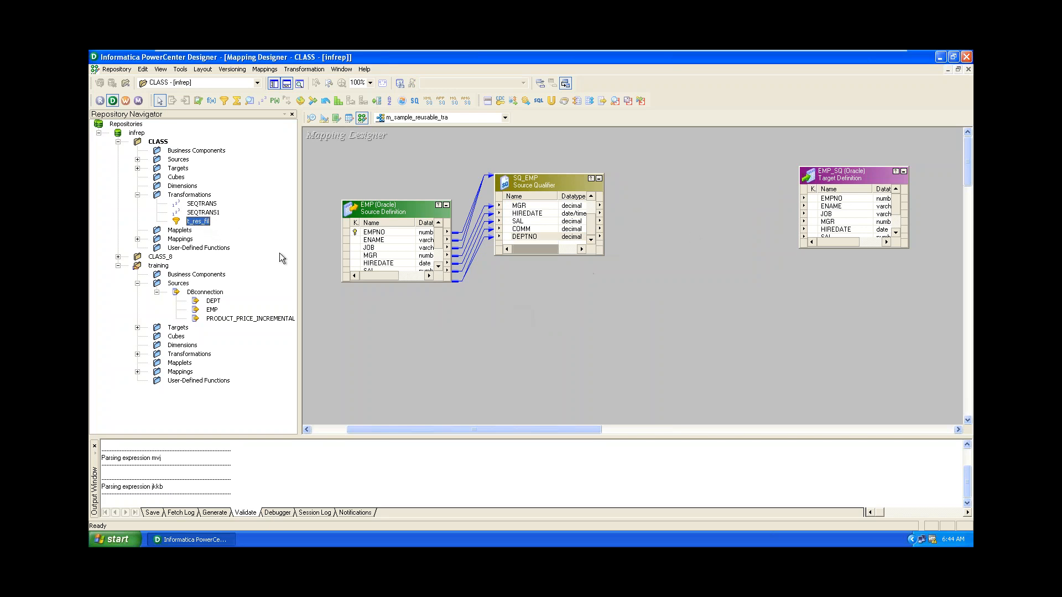
pyautogui.moveTo(206, 221); pyautogui.dragTo(681, 242)
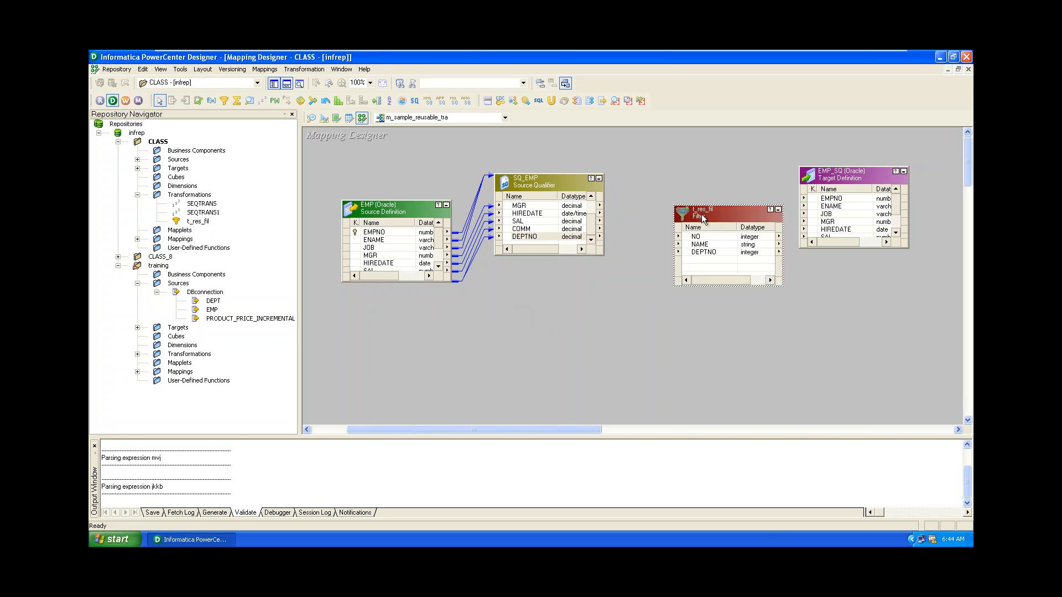
# Connect DEPTNO, EMPNO and ENAME from SQ_EMP to DEPTNO, NO and NAME in the new t_res_fil instance
pyautogui.click(524, 238)
pyautogui.moveTo(514, 242); pyautogui.dragTo(719, 255)
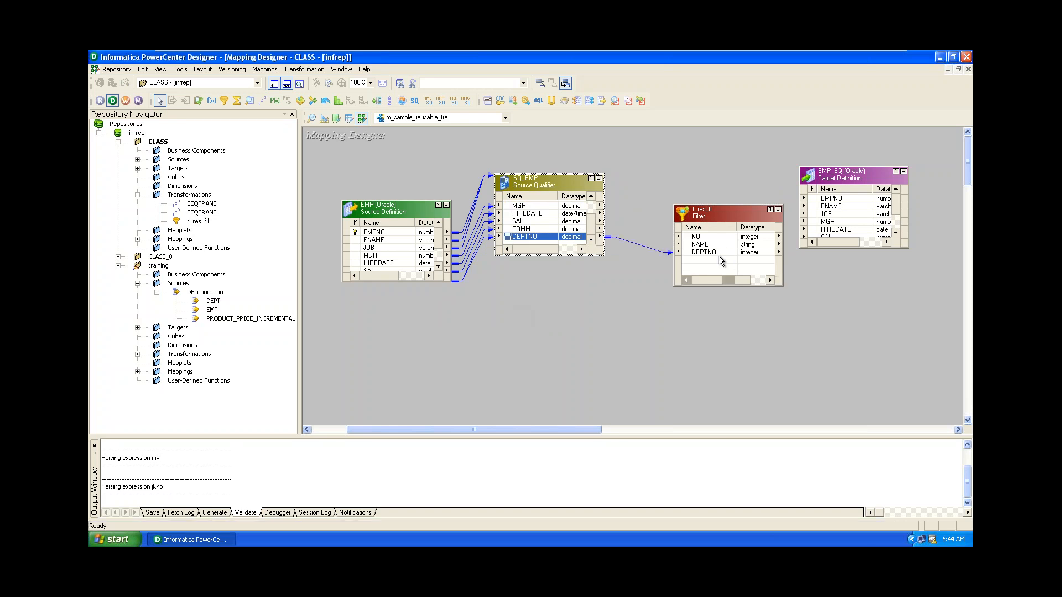
pyautogui.moveTo(589, 226); pyautogui.dragTo(589, 208)
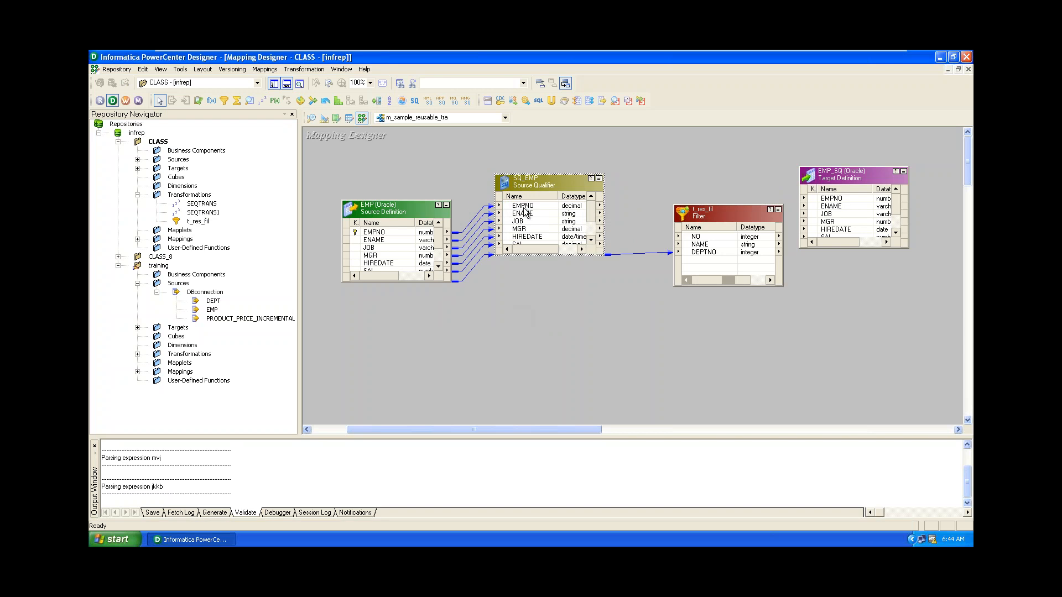
pyautogui.moveTo(519, 205); pyautogui.dragTo(692, 237)
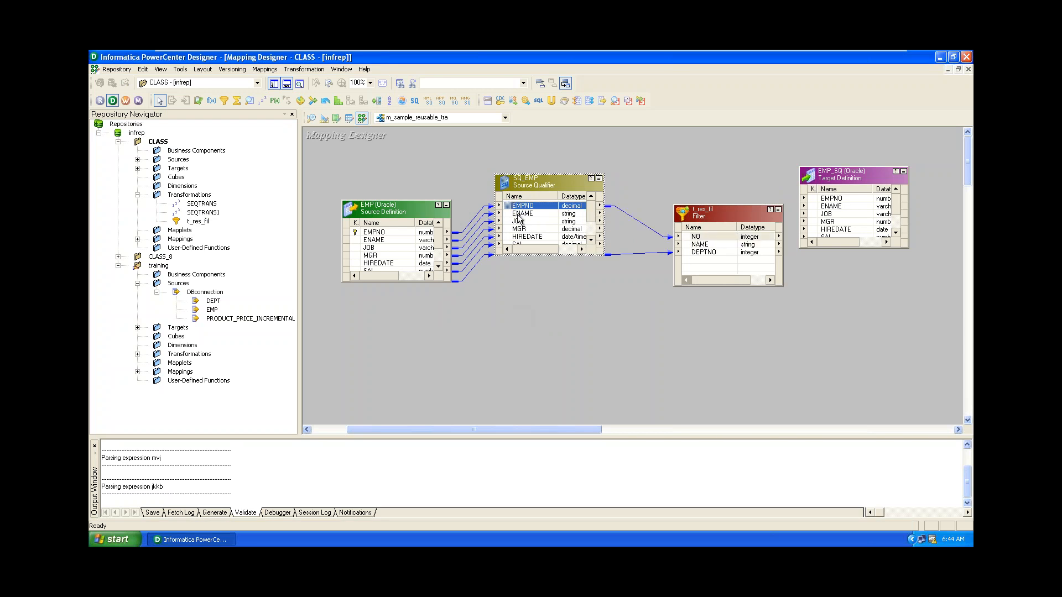
pyautogui.moveTo(518, 215); pyautogui.dragTo(709, 246)
# Re-enter DEPTNO=30 as the filter condition of the new t_res_fil instance, validate it, and close the transformation editor
pyautogui.doubleClick(728, 213)
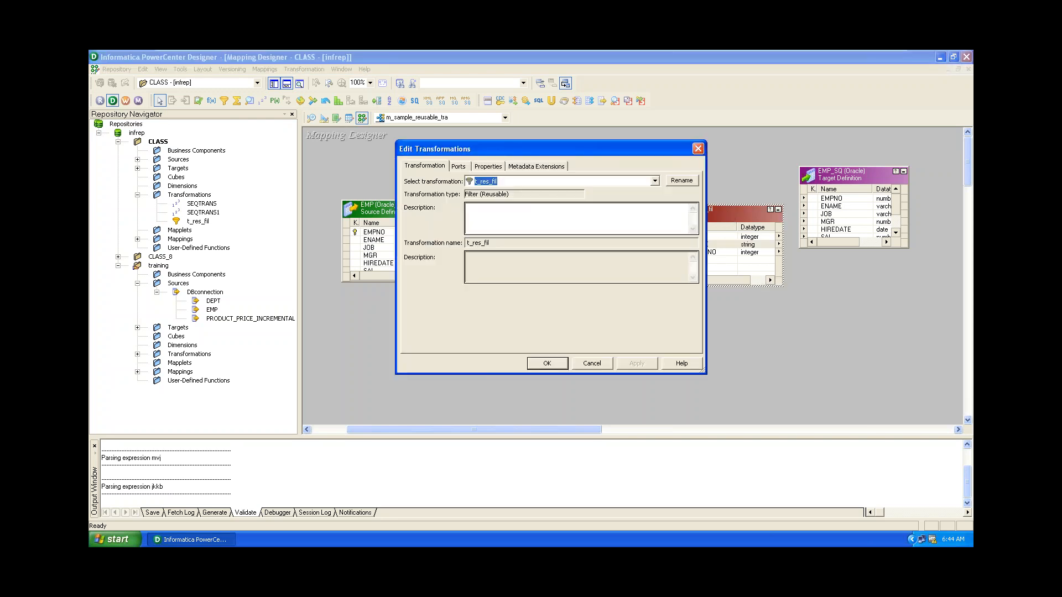
pyautogui.click(489, 164)
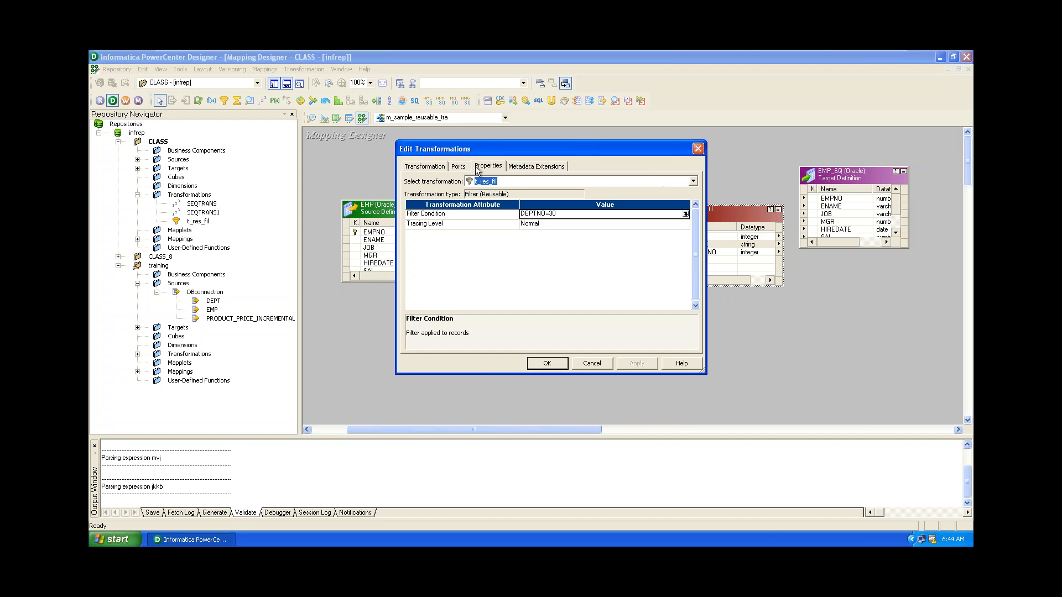
pyautogui.click(685, 214)
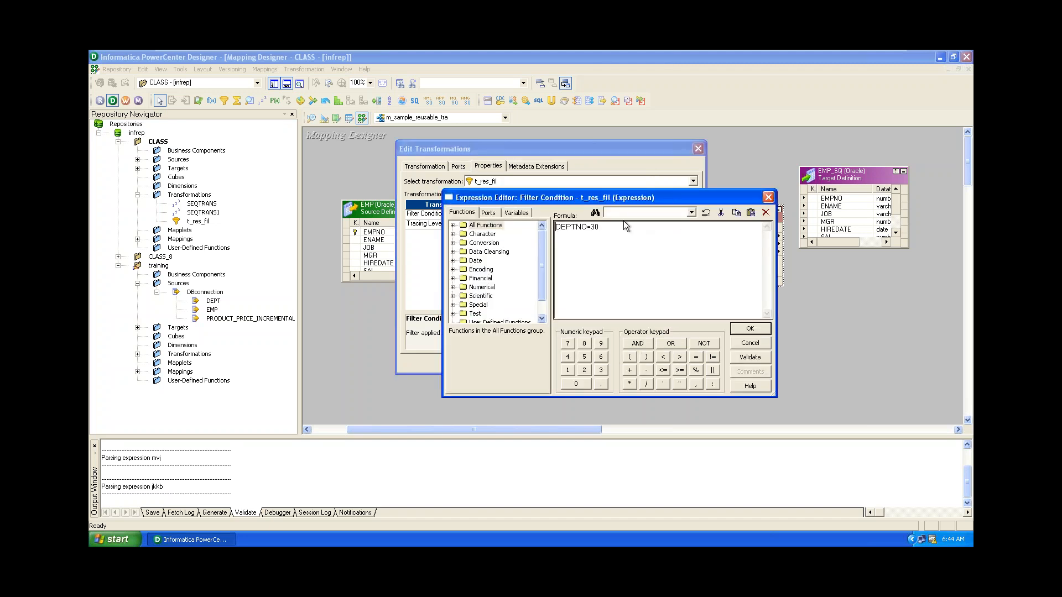
pyautogui.press('BackSpace')
pyautogui.write('30')
pyautogui.click(755, 330)
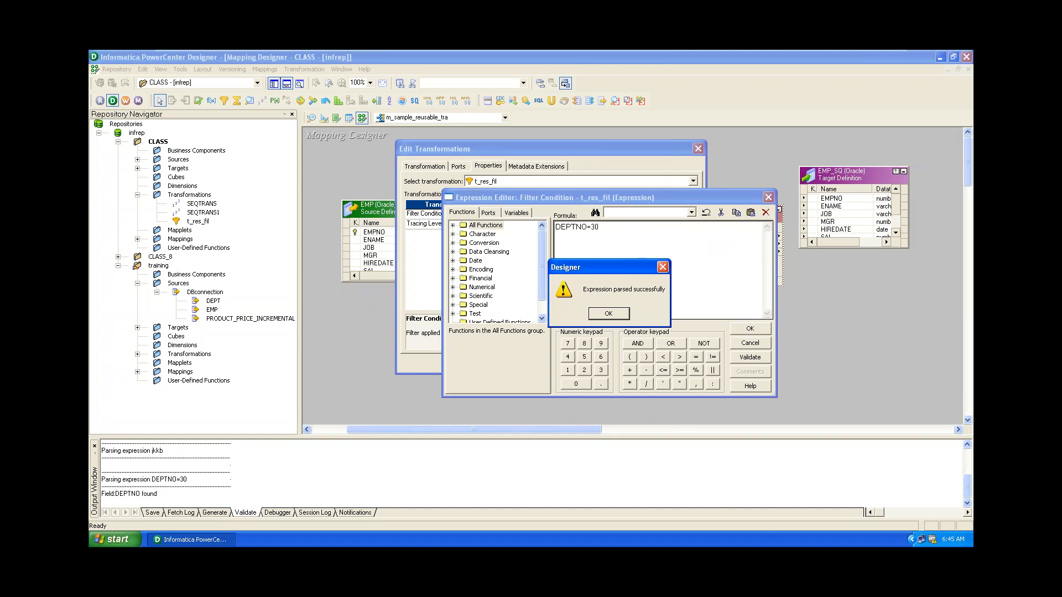
pyautogui.click(607, 313)
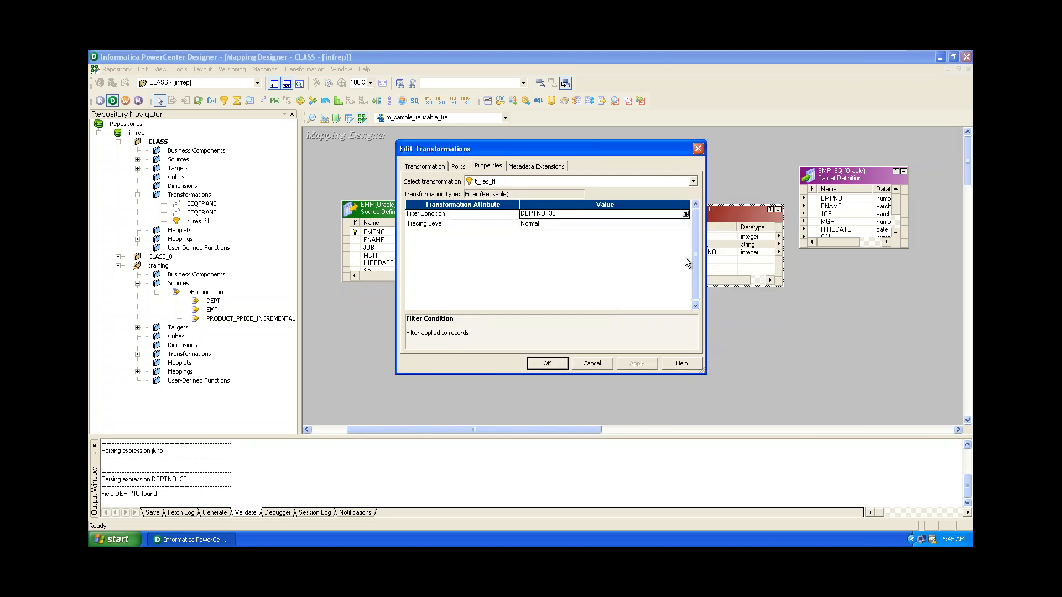
pyautogui.click(698, 149)
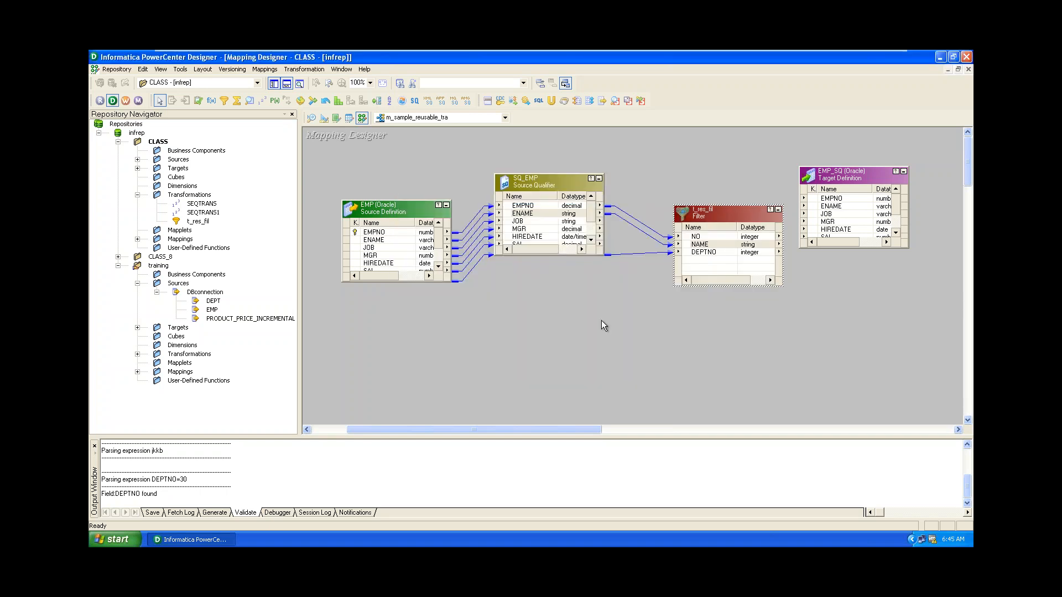
# Disconnect from the CLASS folder, saving its changes to the repository, and reopen the folder
pyautogui.click(422, 183)
pyautogui.click(348, 117)
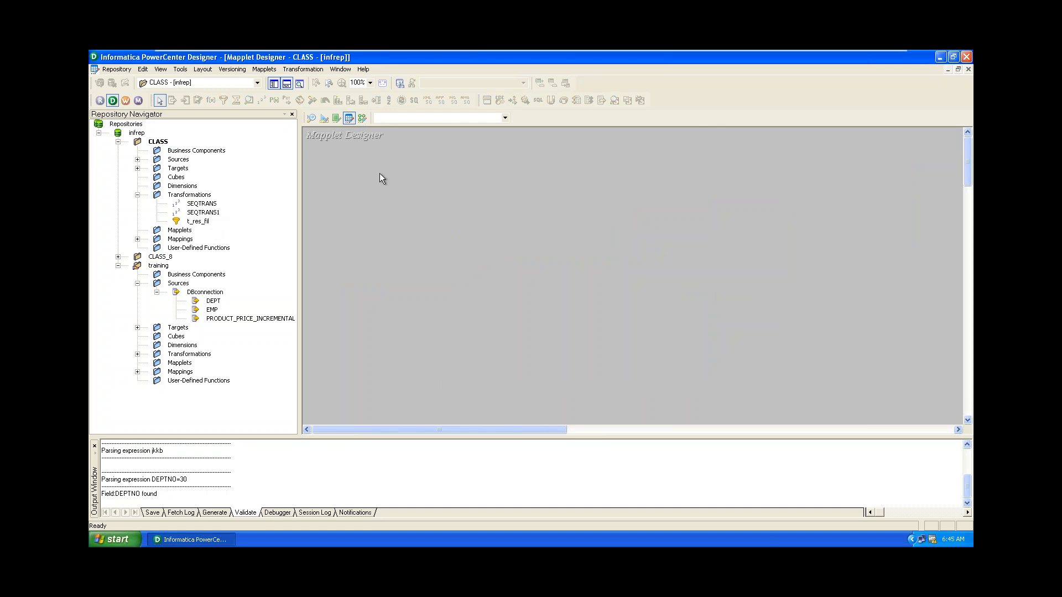
pyautogui.rightClick(158, 143)
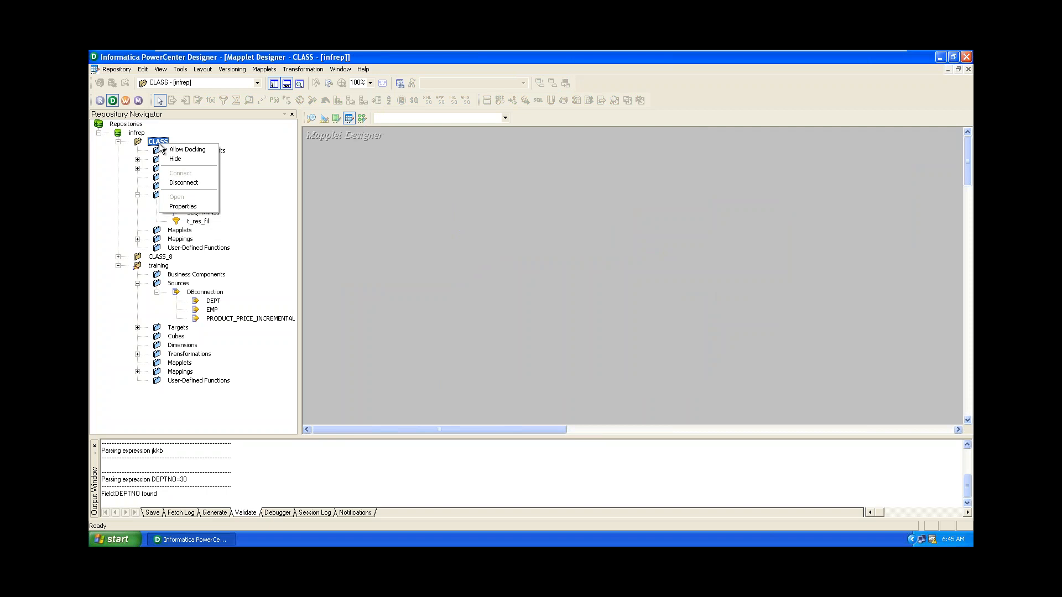
pyautogui.click(183, 183)
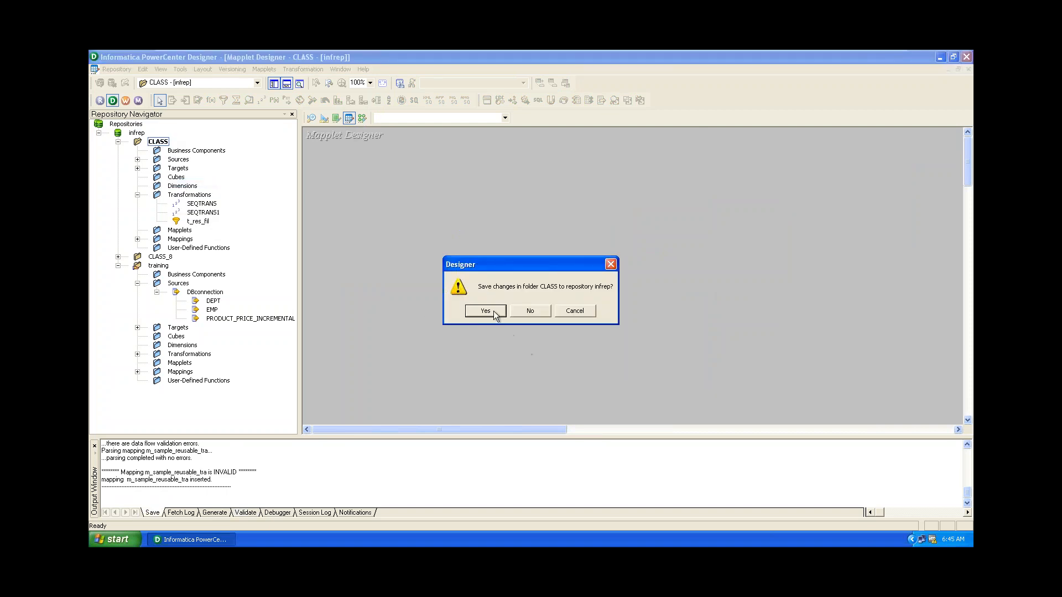
pyautogui.click(529, 309)
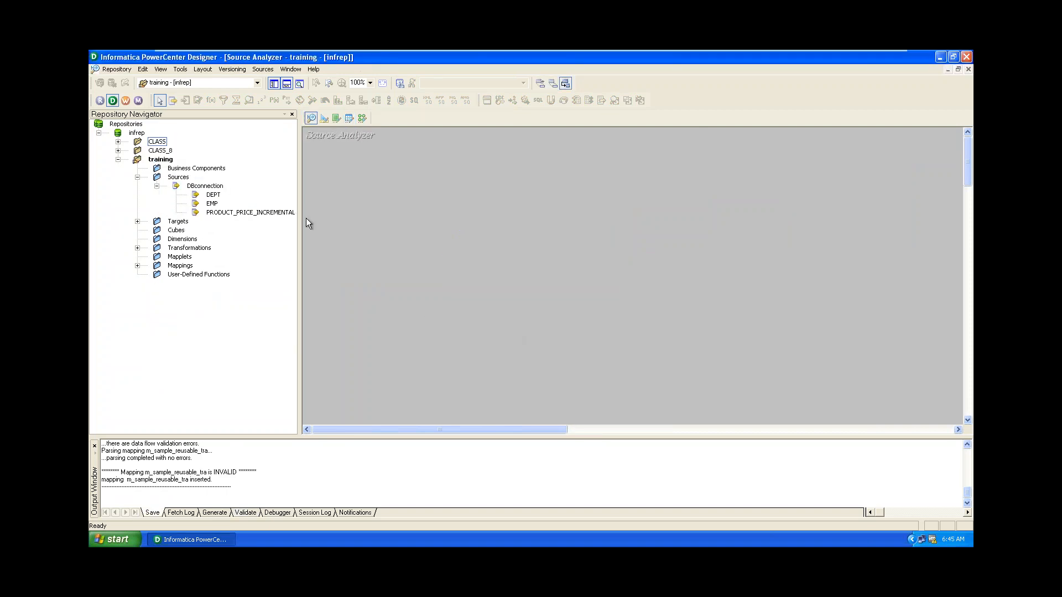
pyautogui.doubleClick(157, 142)
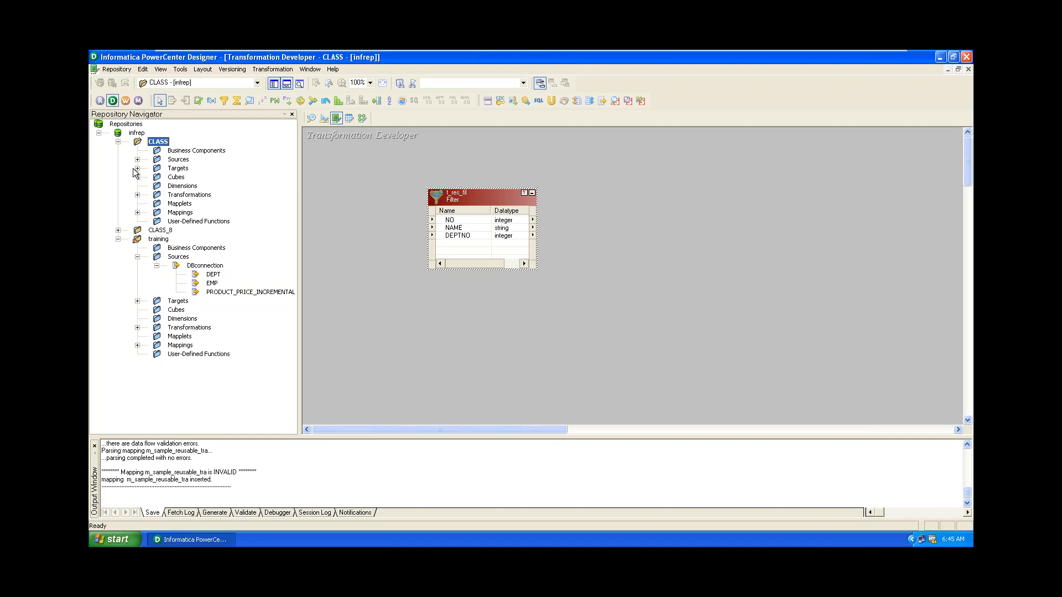
# Browse the CLASS folder's targets and transformations and select the reusable t_res_fil transformation
pyautogui.click(137, 168)
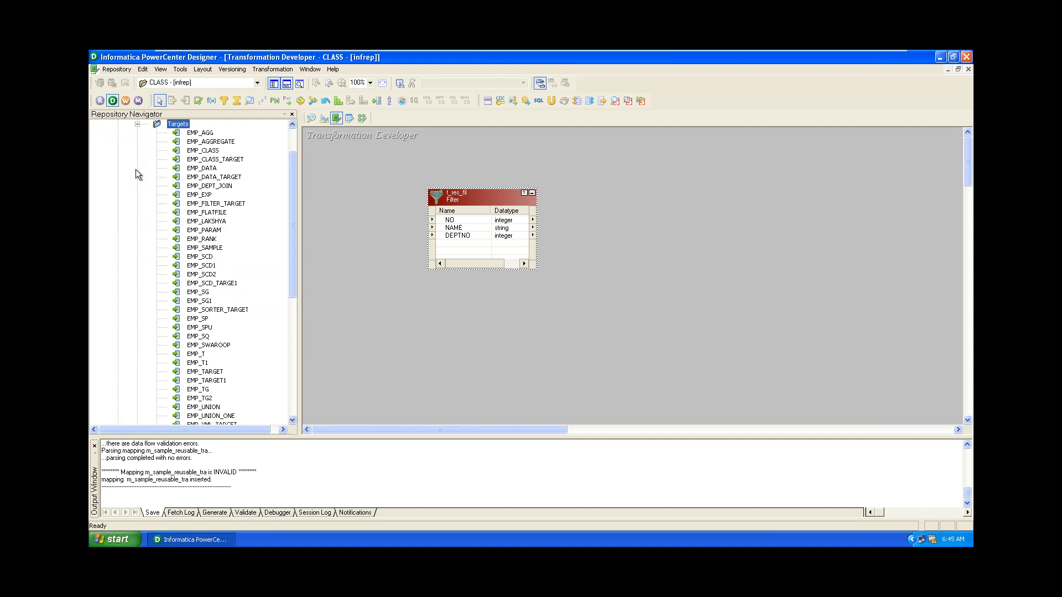
pyautogui.click(139, 133)
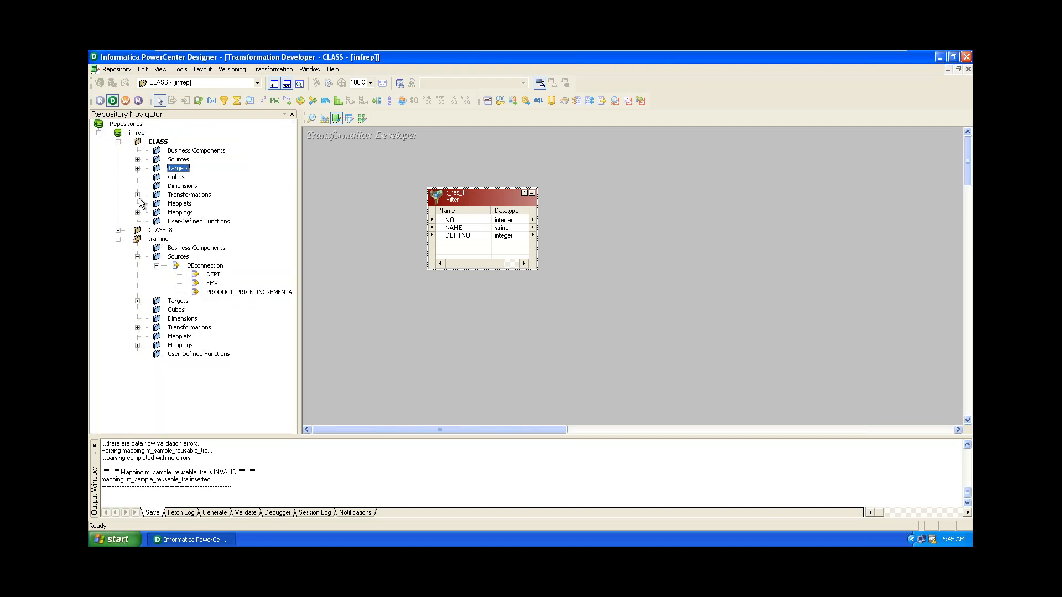
pyautogui.click(137, 195)
pyautogui.click(199, 221)
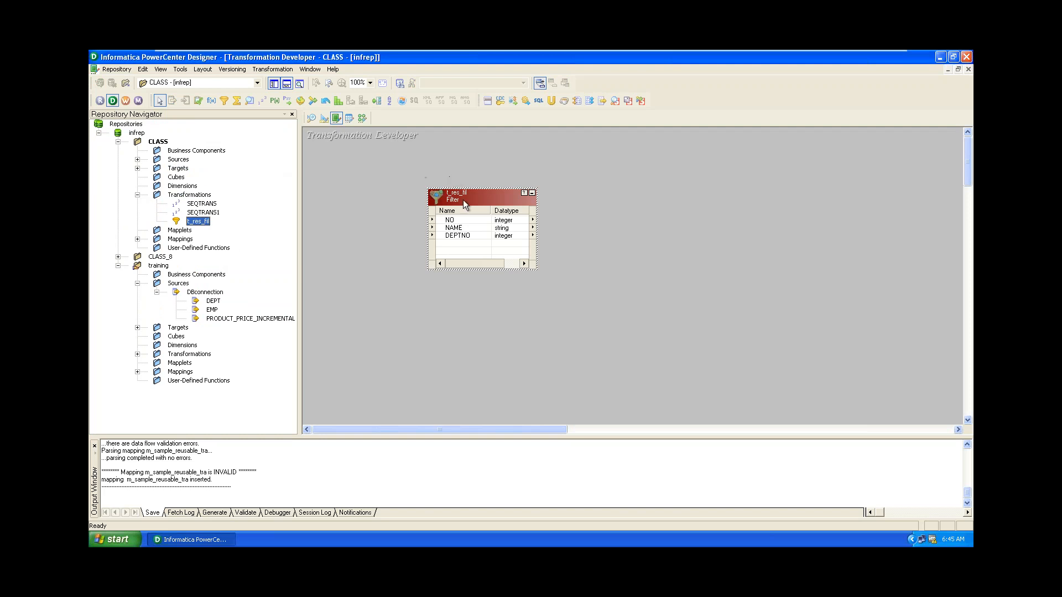
# Move t_res_fil toward the upper left of the Transformation Developer workspace and try to save the CLASS folder
pyautogui.moveTo(462, 195); pyautogui.dragTo(433, 161)
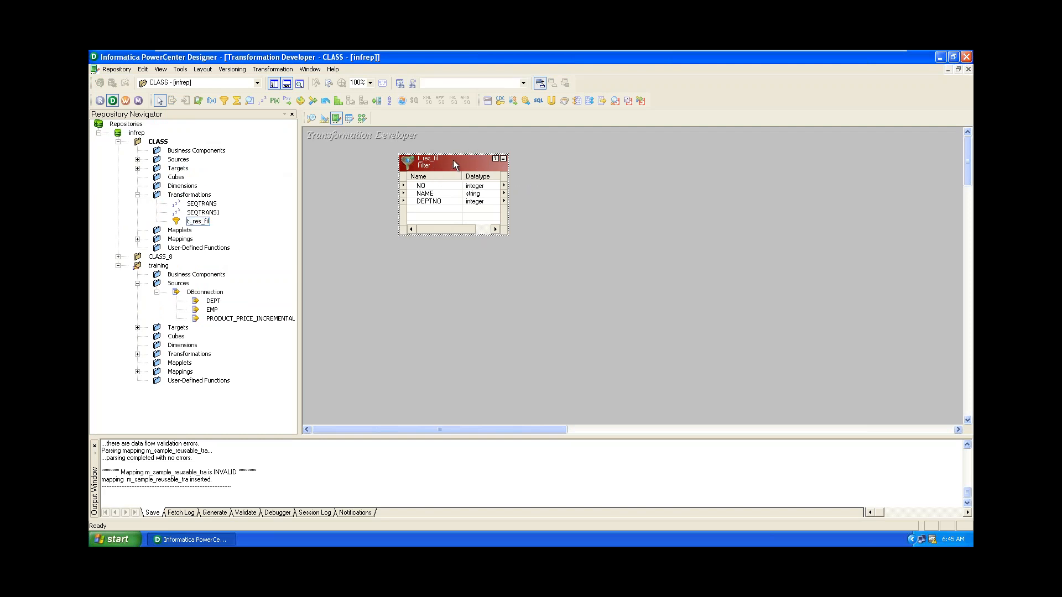
pyautogui.hotkey('ctrl', 's')
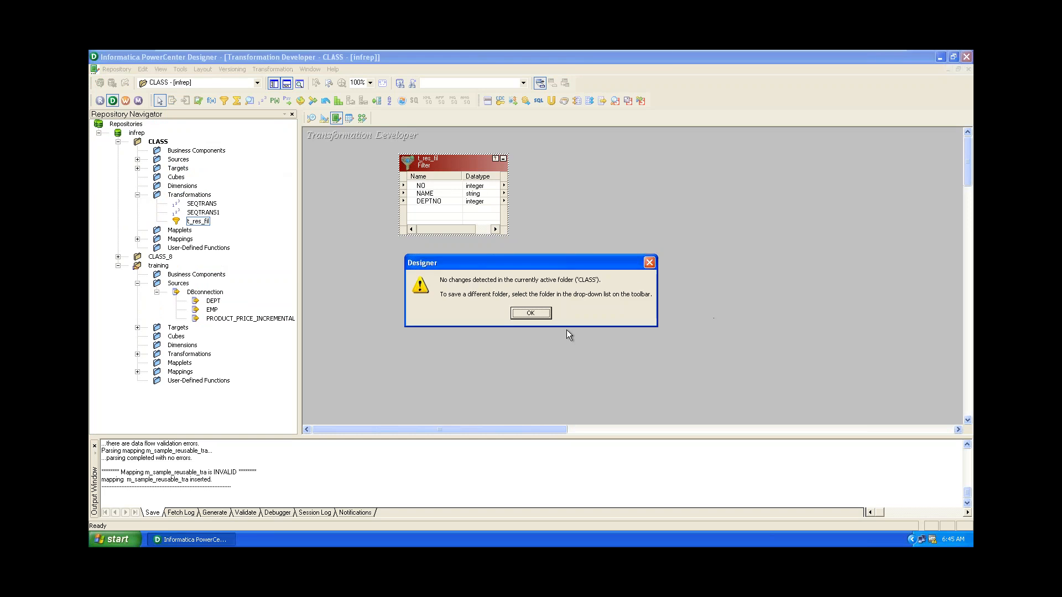
pyautogui.click(531, 313)
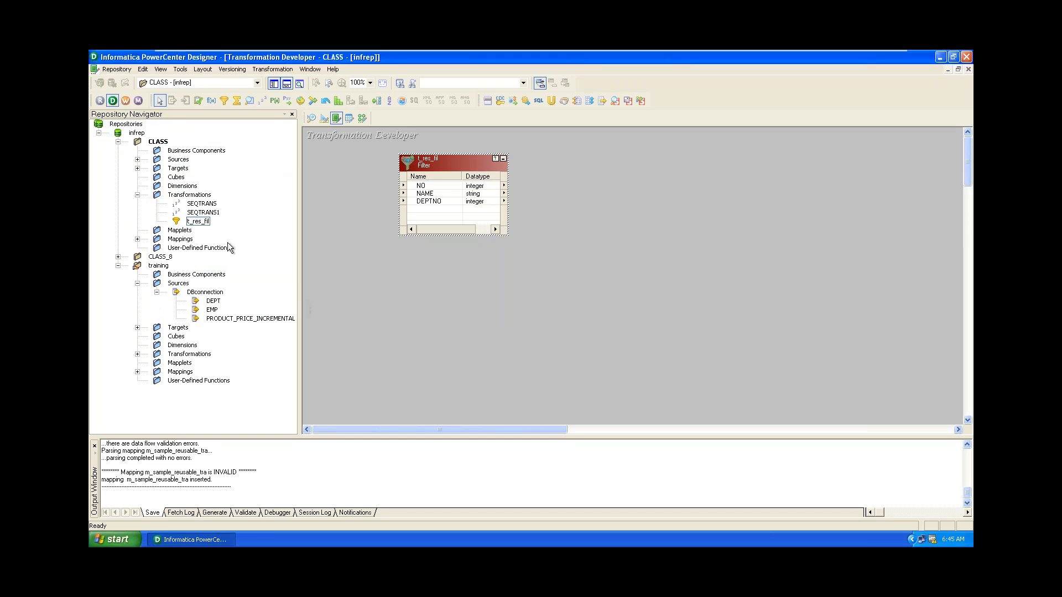
# Browse the CLASS folder's mappings and its DBconnection sources in the repository tree
pyautogui.click(138, 239)
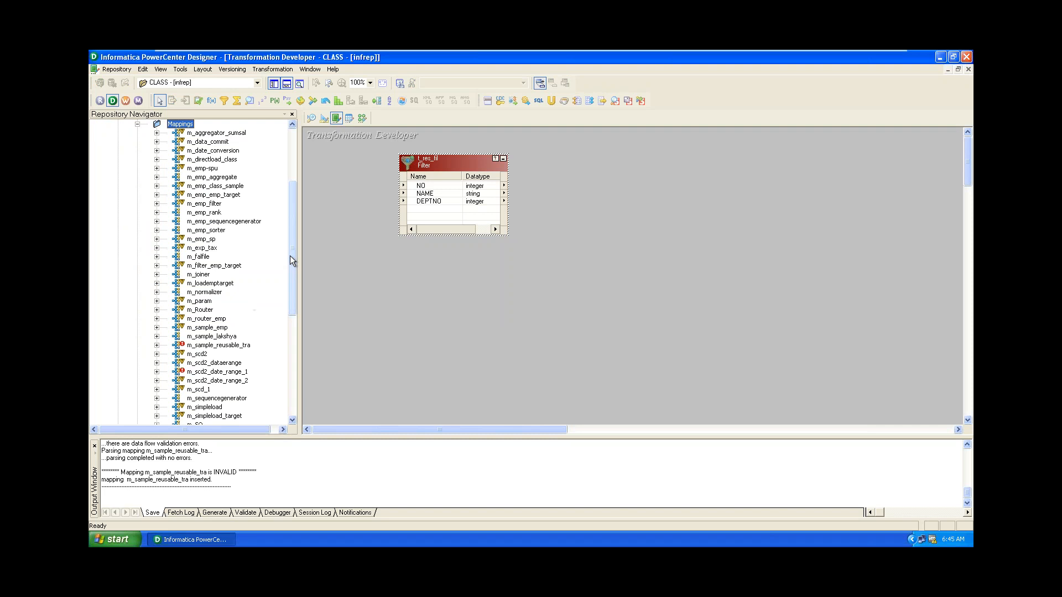
pyautogui.moveTo(290, 256); pyautogui.dragTo(304, 366)
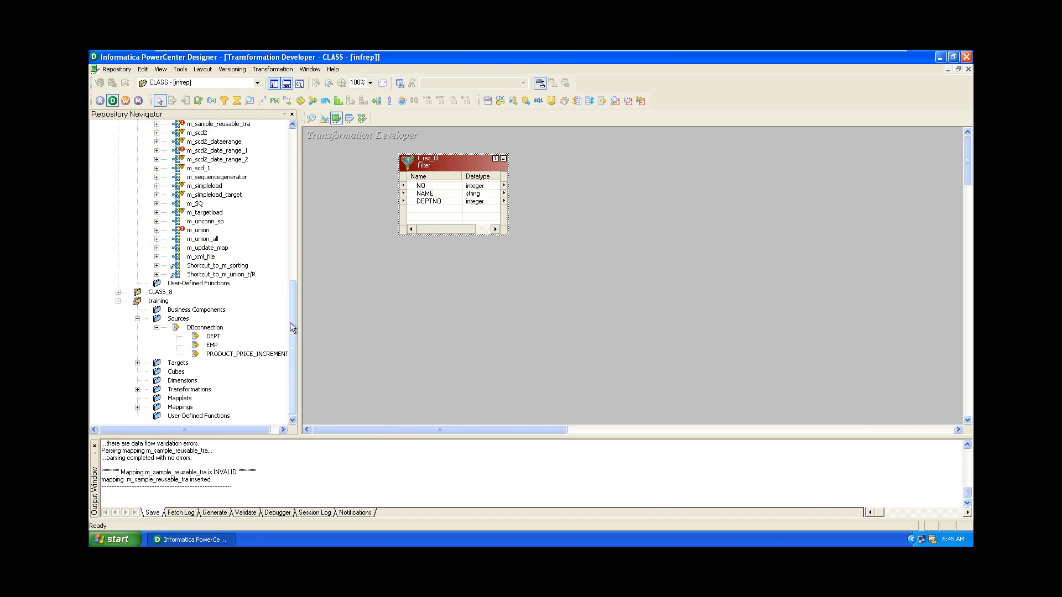
pyautogui.moveTo(291, 323); pyautogui.dragTo(286, 180)
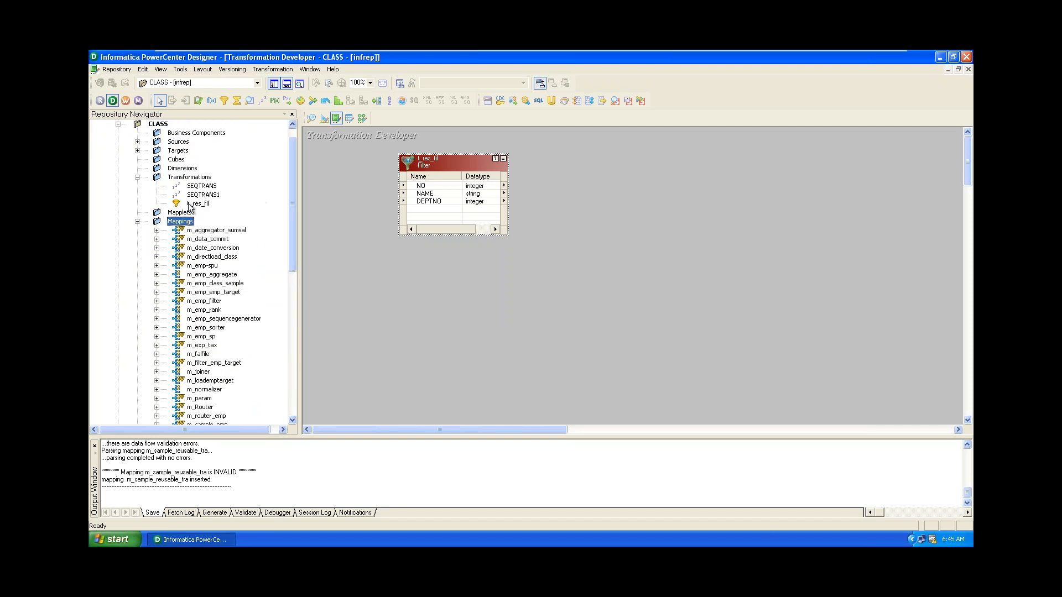
pyautogui.click(137, 141)
pyautogui.click(157, 151)
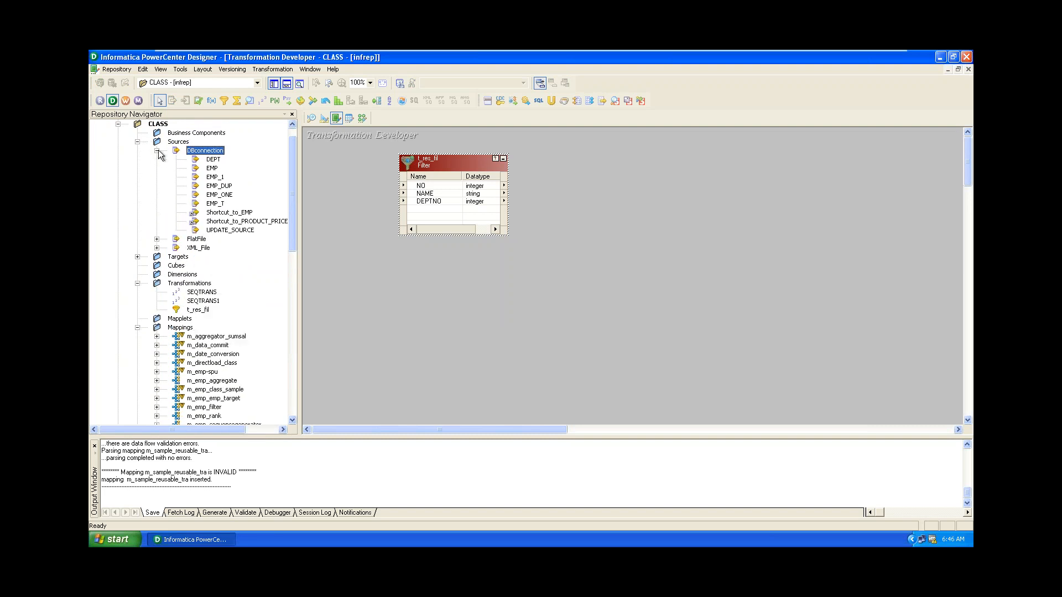
# Return to the m_sample_reusable_tra mapping and delete its t_res_fil filter instance
pyautogui.click(361, 119)
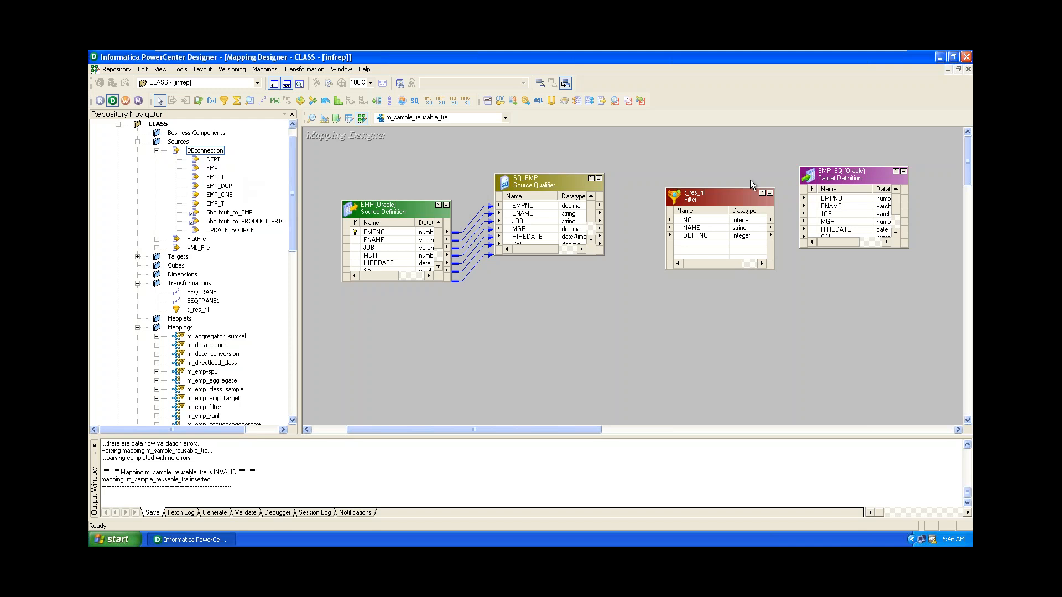
pyautogui.click(729, 197)
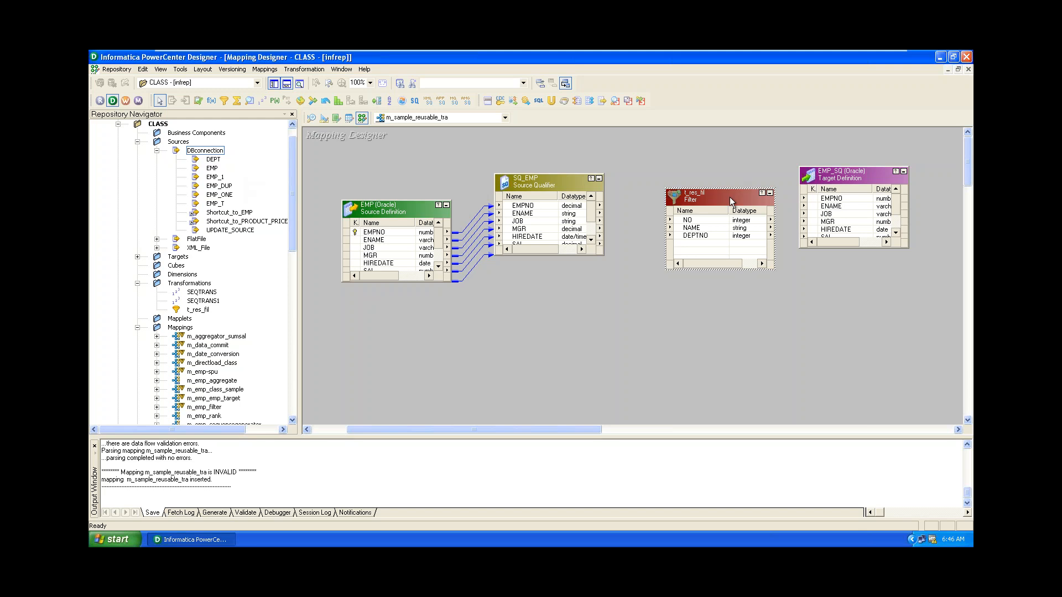
pyautogui.press('Delete')
pyautogui.click(512, 312)
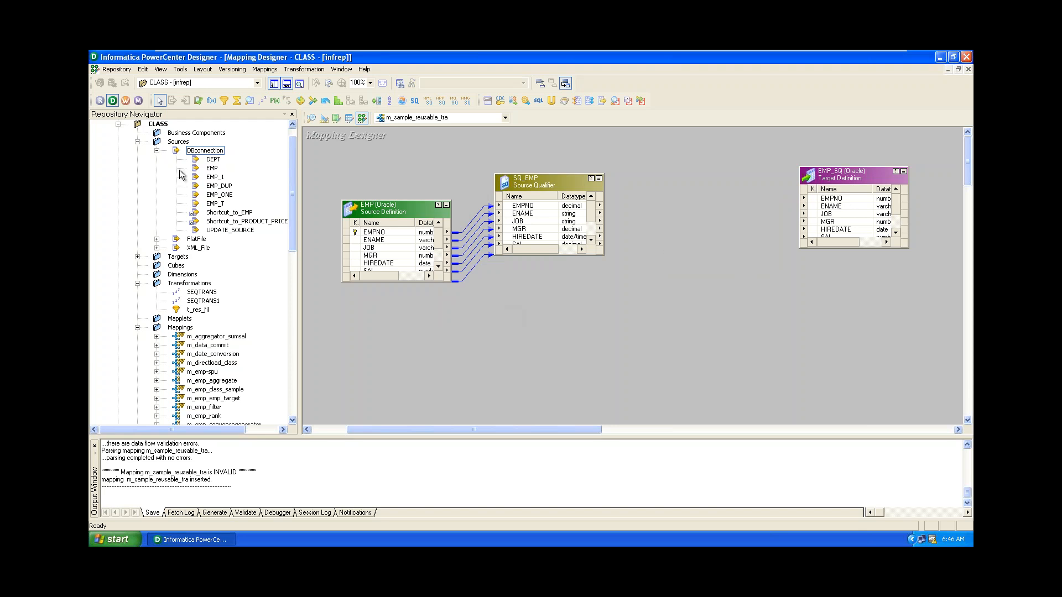
# Add the reusable t_res_fil transformation from the CLASS folder to the mapping between SQ_EMP and the EMP_SQ target
pyautogui.click(137, 256)
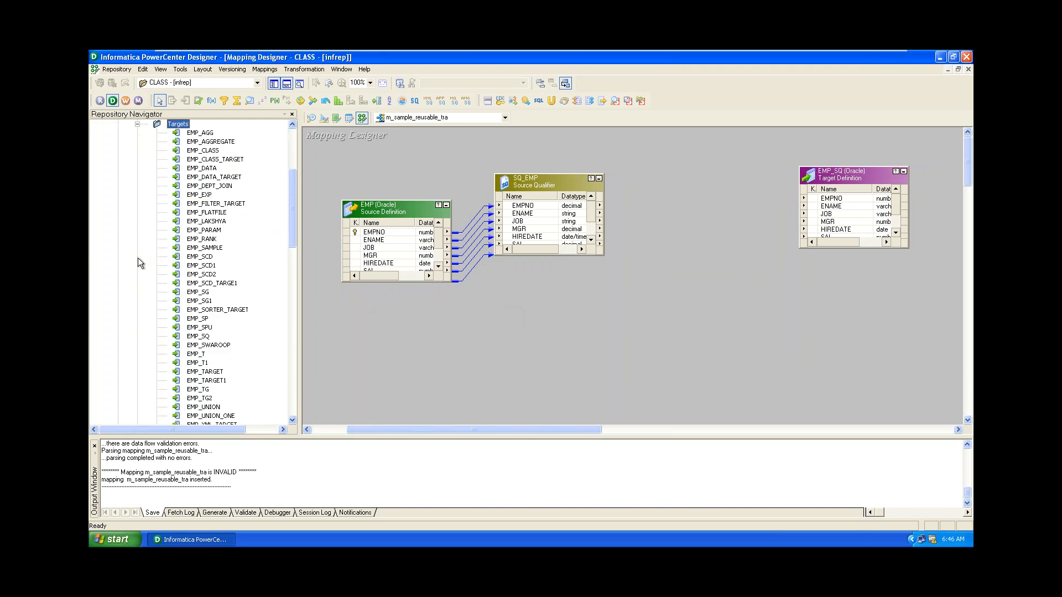
pyautogui.click(136, 124)
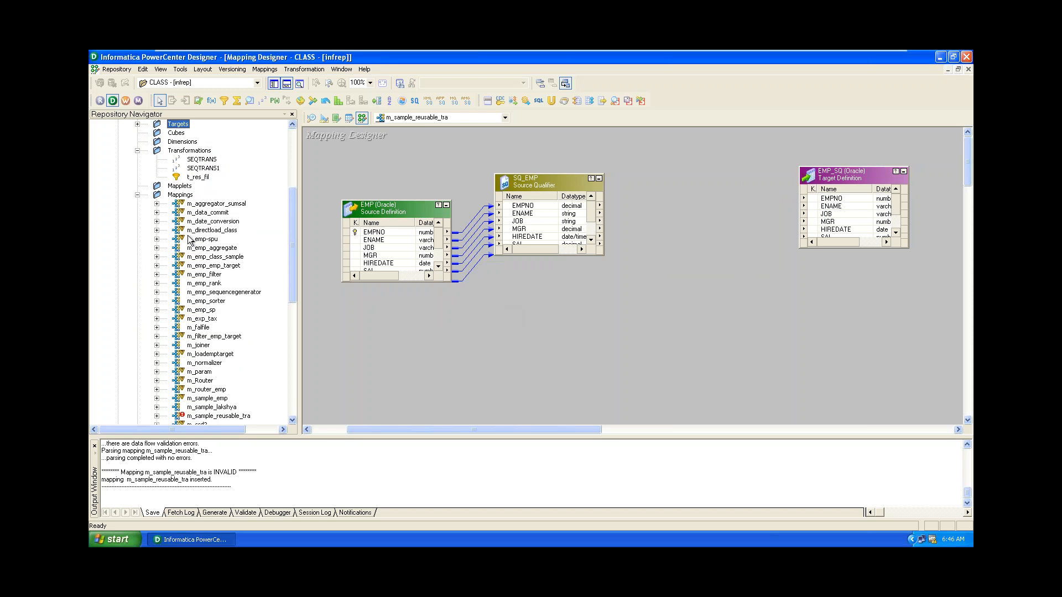
pyautogui.click(198, 178)
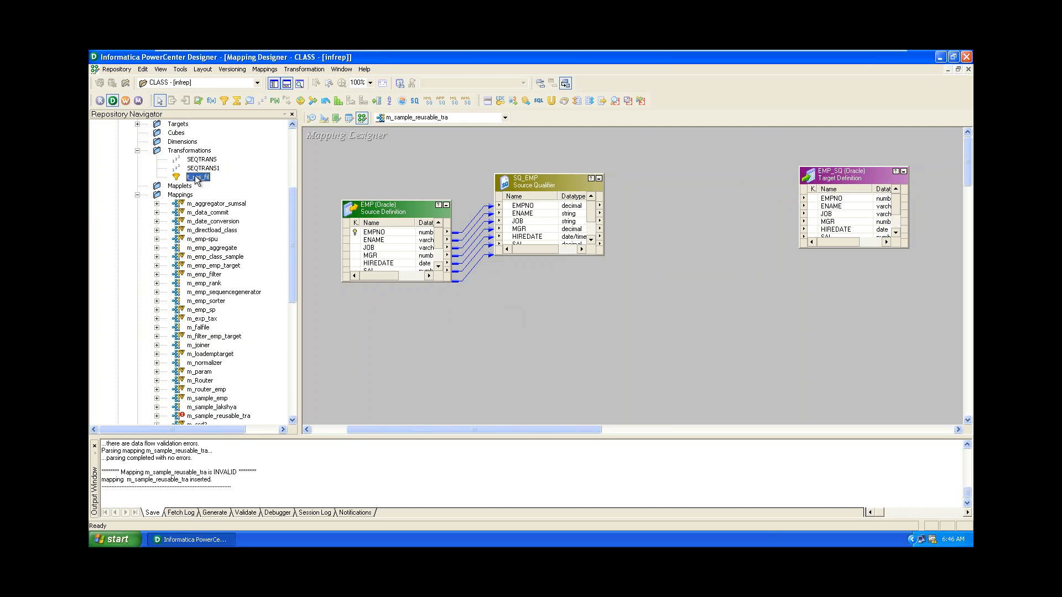
pyautogui.moveTo(199, 183); pyautogui.dragTo(636, 190)
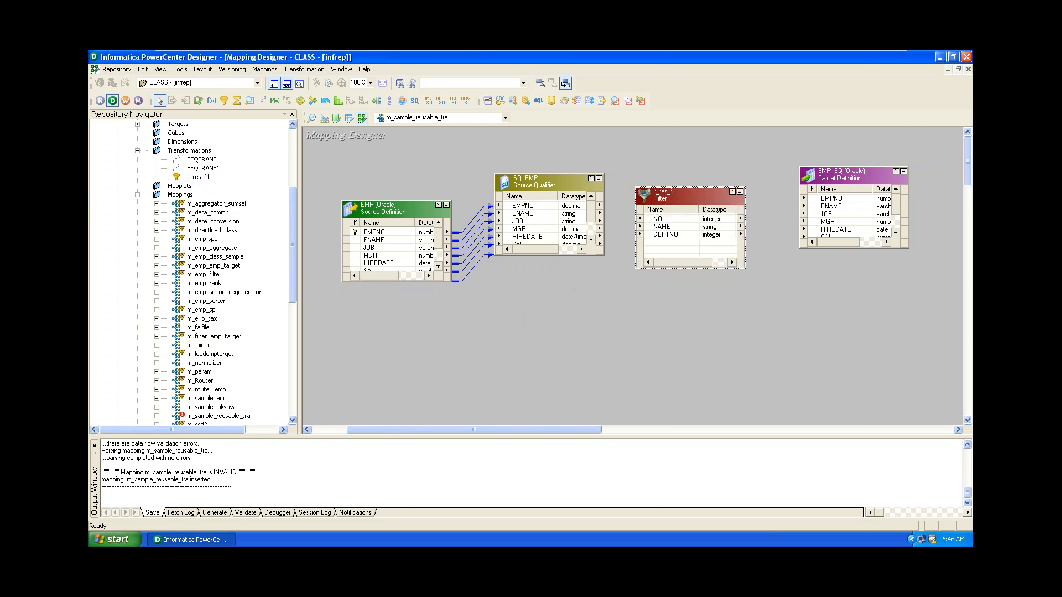
# Review and validate the filter condition of the t_res_fil instance, and close the transformation editor
pyautogui.doubleClick(674, 195)
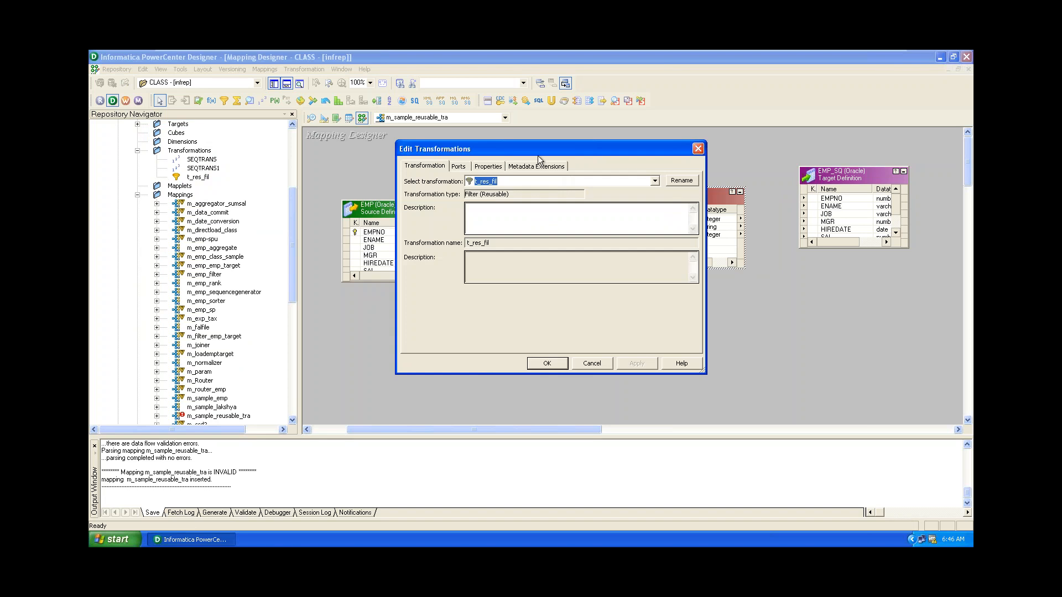
pyautogui.click(488, 166)
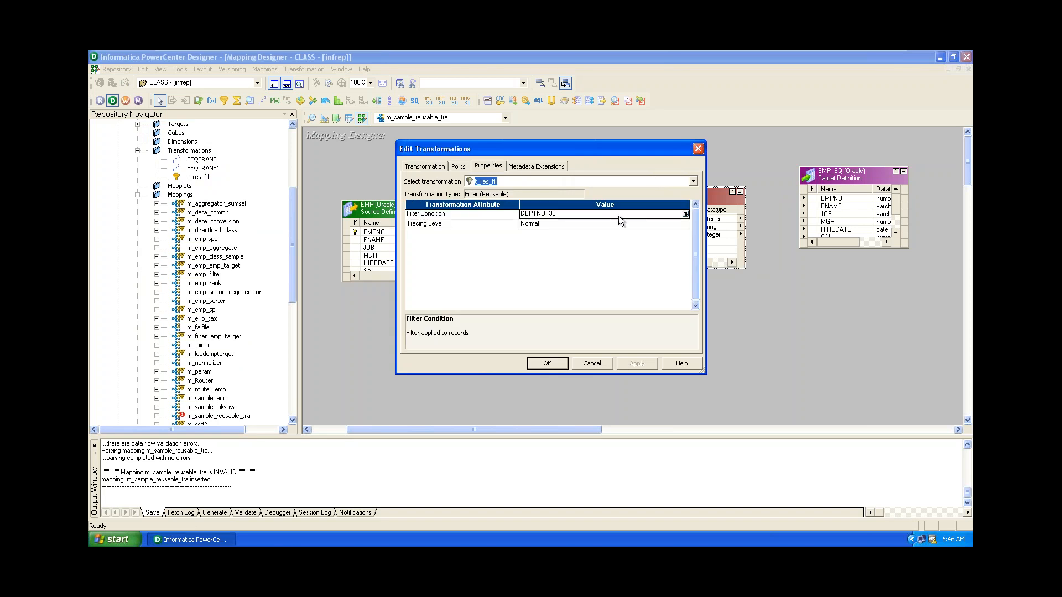
pyautogui.click(685, 214)
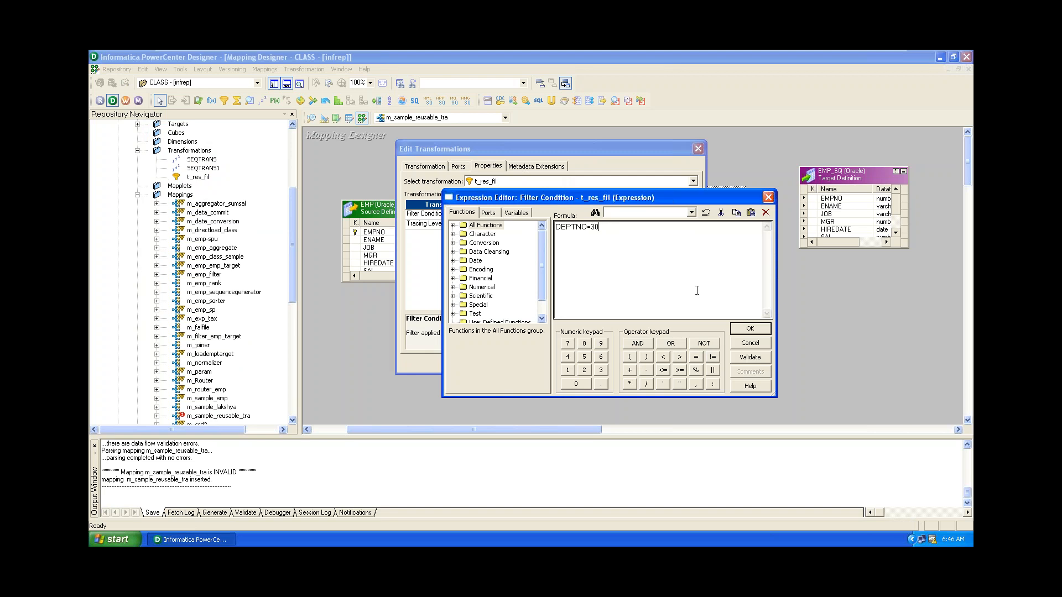
pyautogui.click(750, 356)
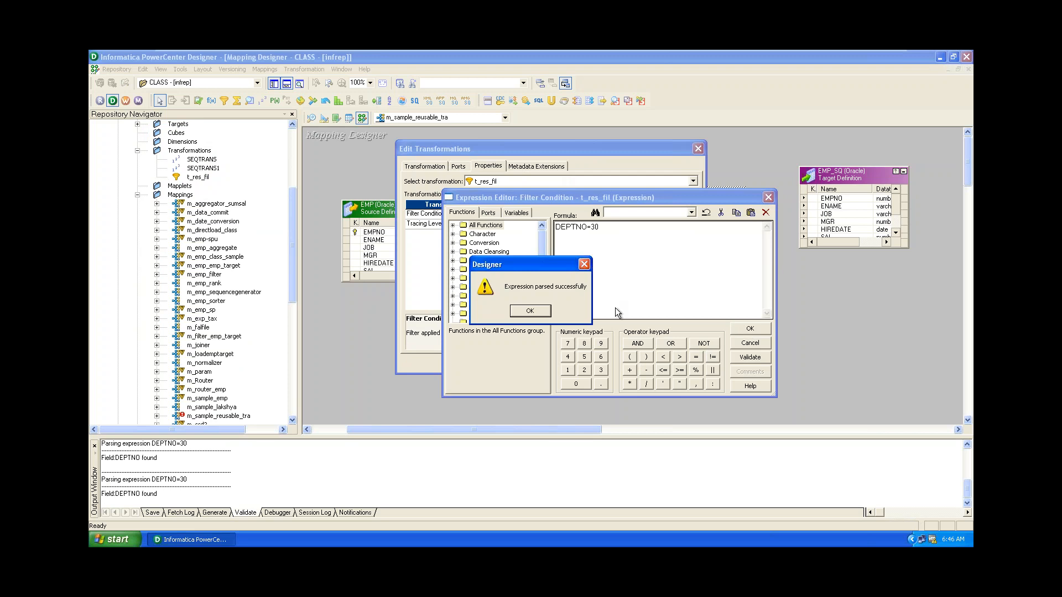
pyautogui.click(528, 310)
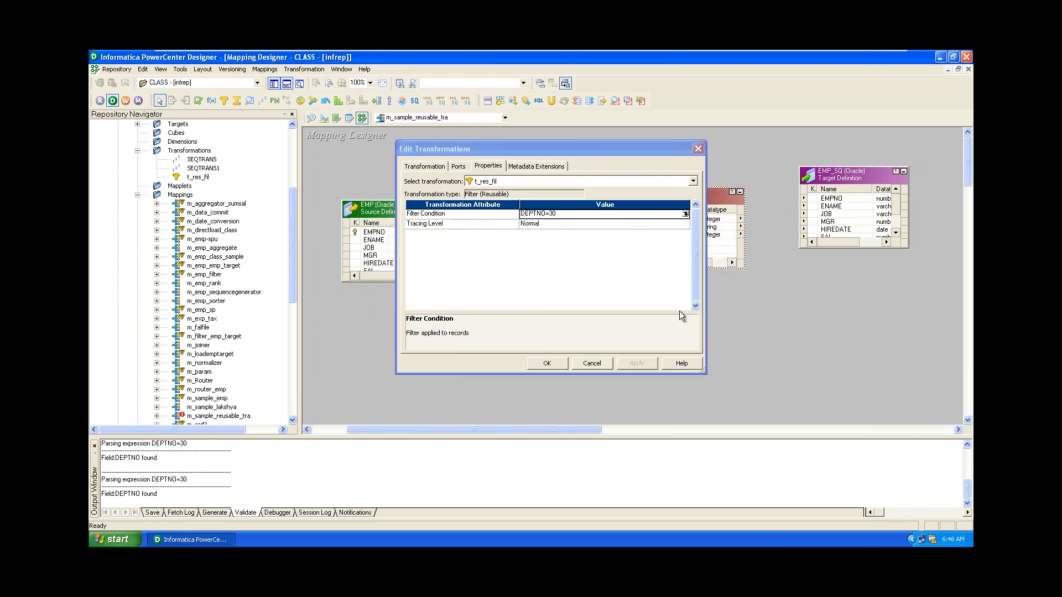
pyautogui.click(547, 363)
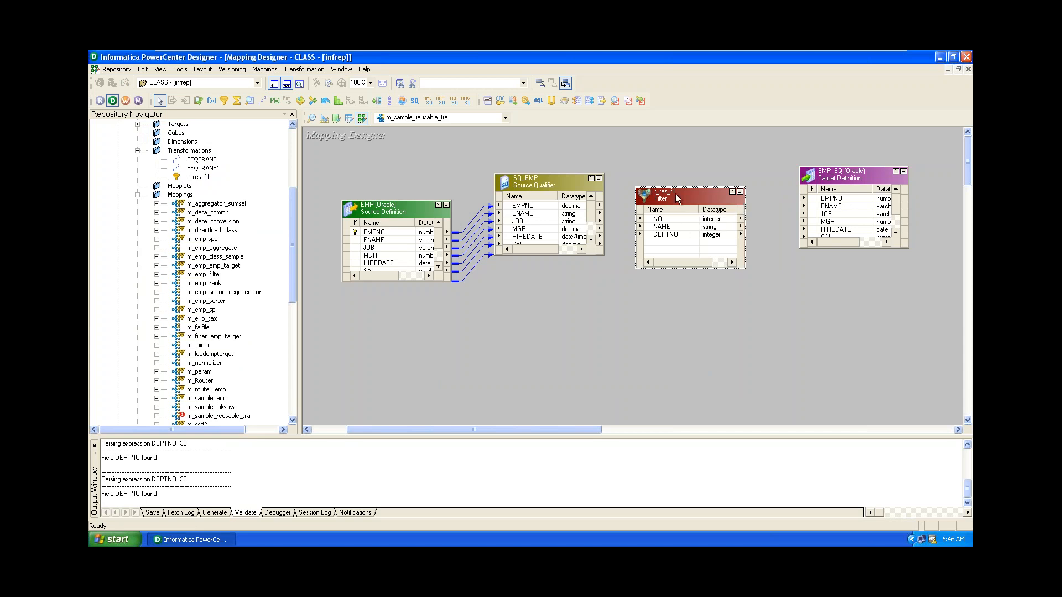
# Inspect the general settings of t_res_fil in the Transformation Developer and of its instance in the m_sample_reusable_tra mapping
pyautogui.moveTo(293, 194); pyautogui.dragTo(290, 169)
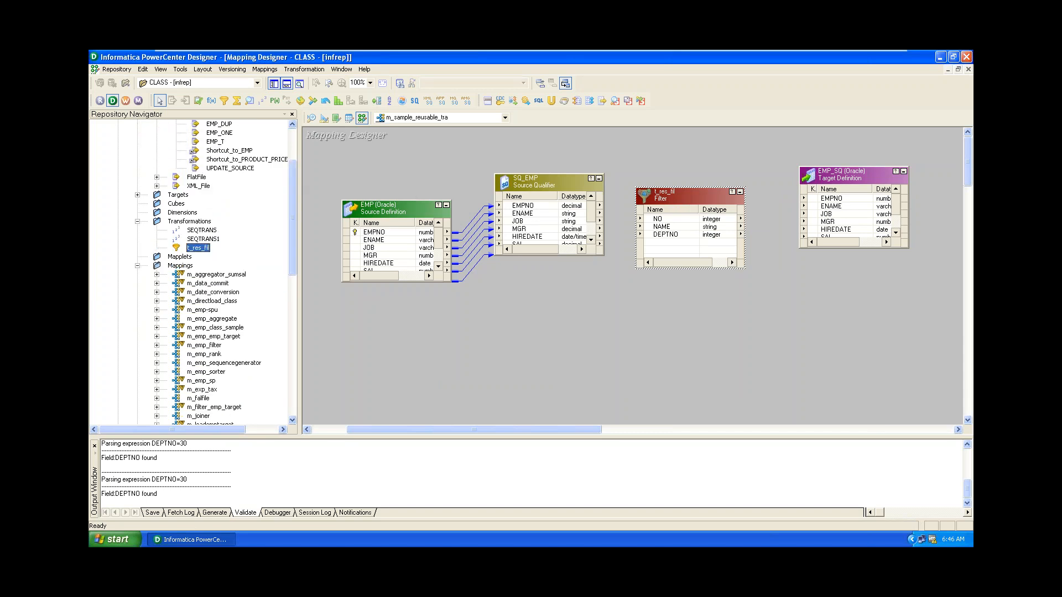
pyautogui.click(336, 118)
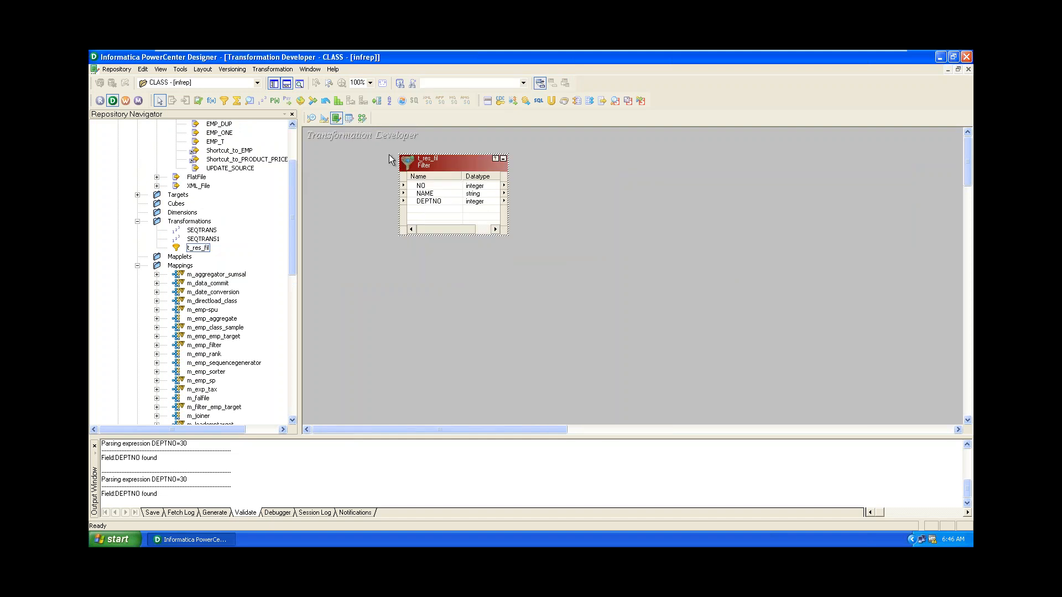
pyautogui.doubleClick(443, 160)
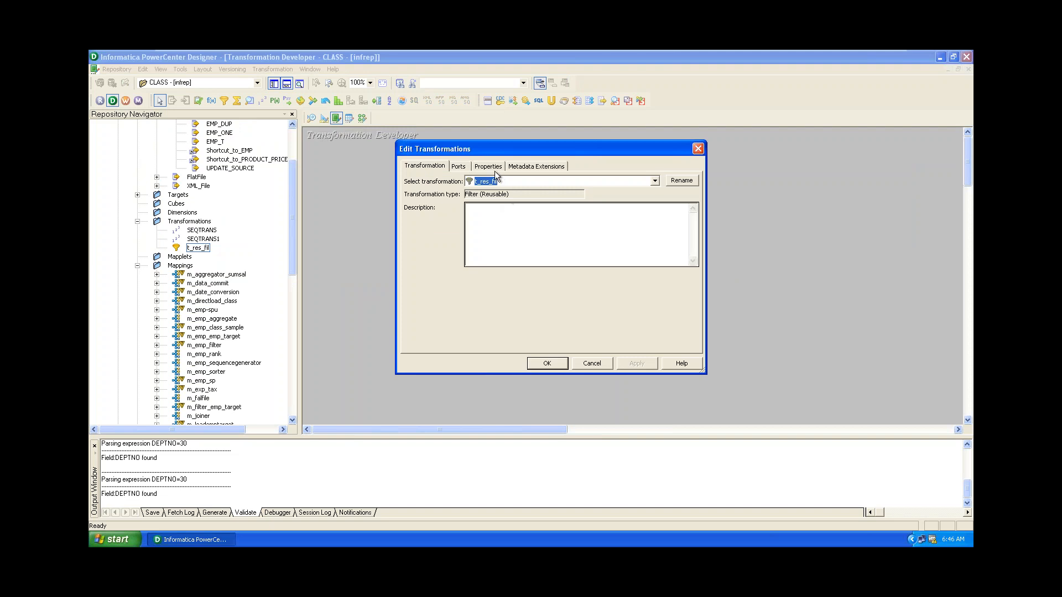
pyautogui.click(549, 362)
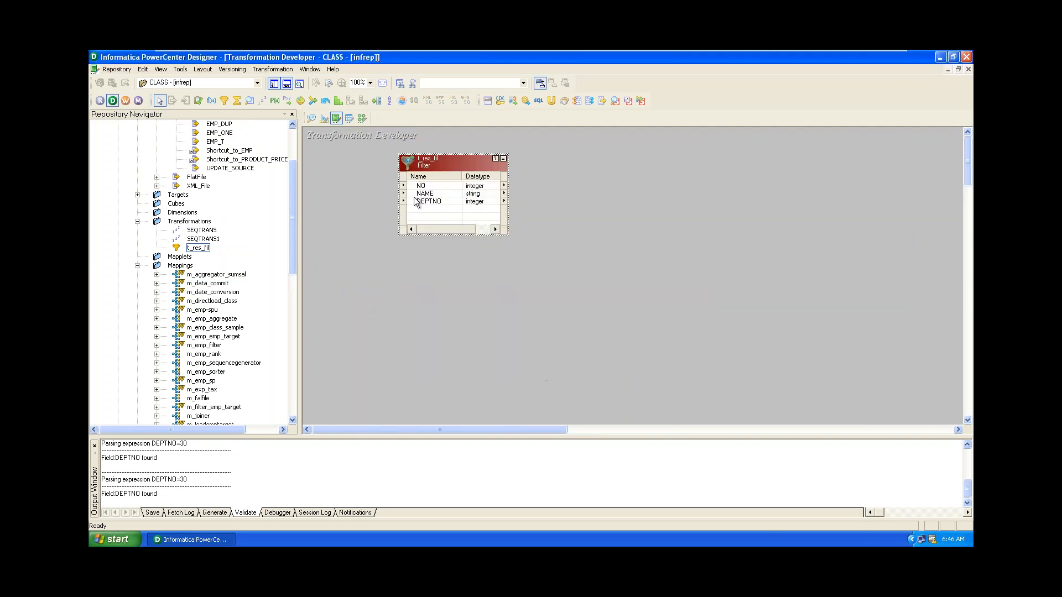
pyautogui.click(362, 118)
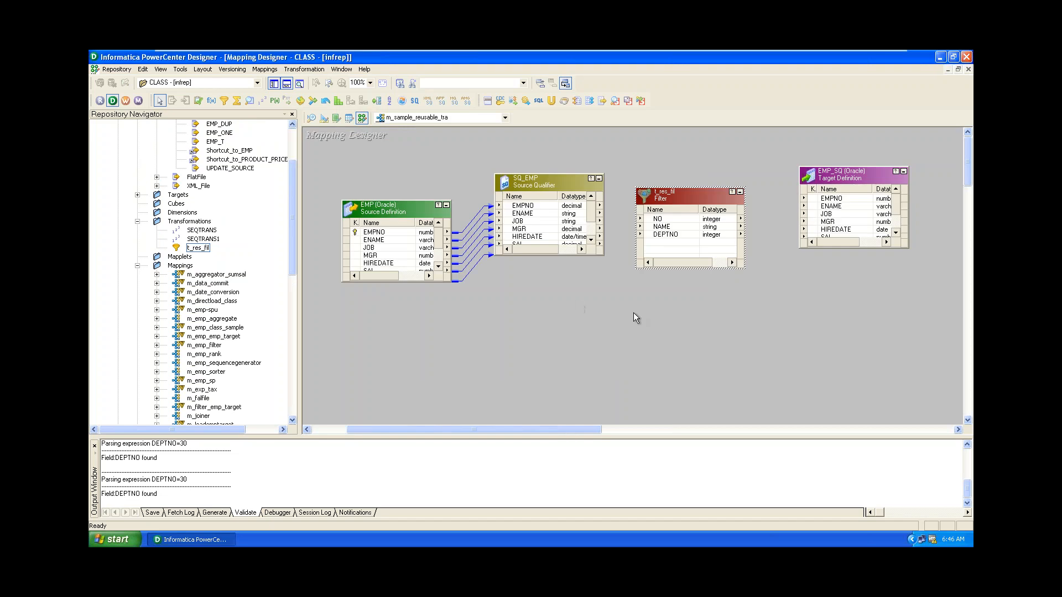
pyautogui.doubleClick(692, 194)
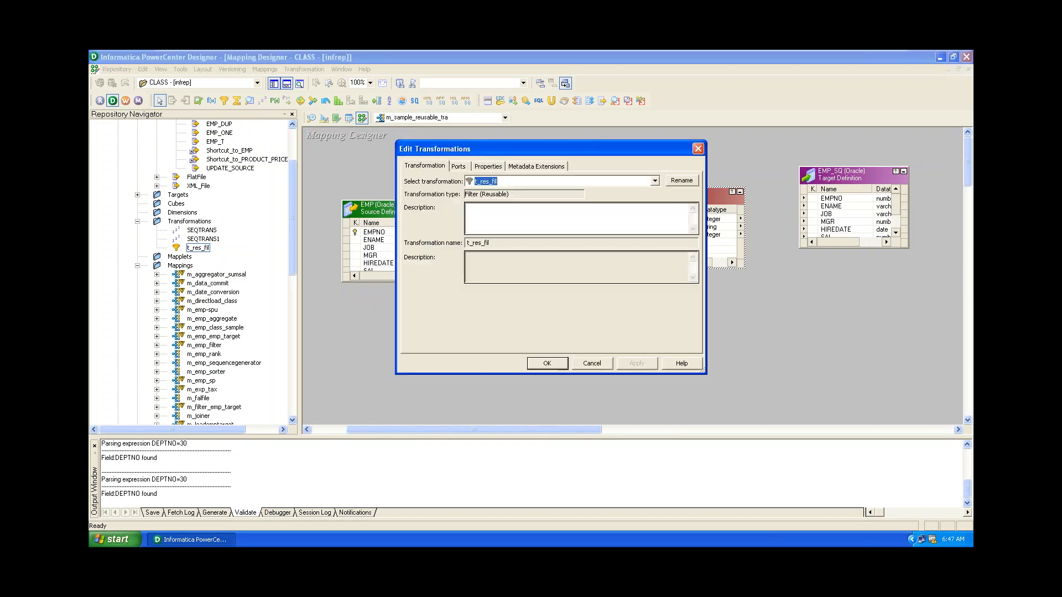
pyautogui.click(698, 148)
pyautogui.scroll(3, 295, 193)
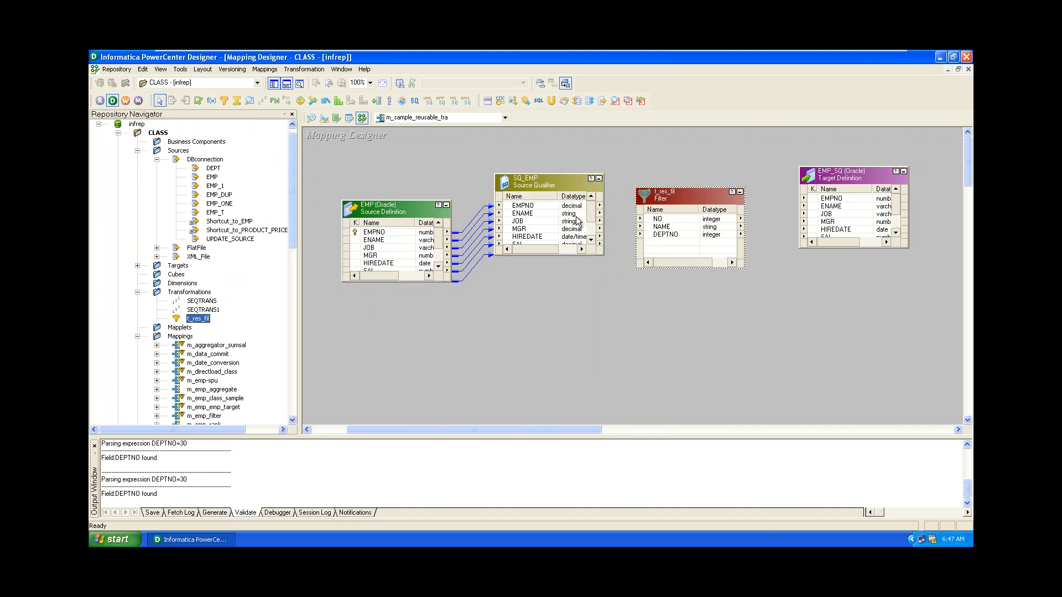
pyautogui.click(545, 206)
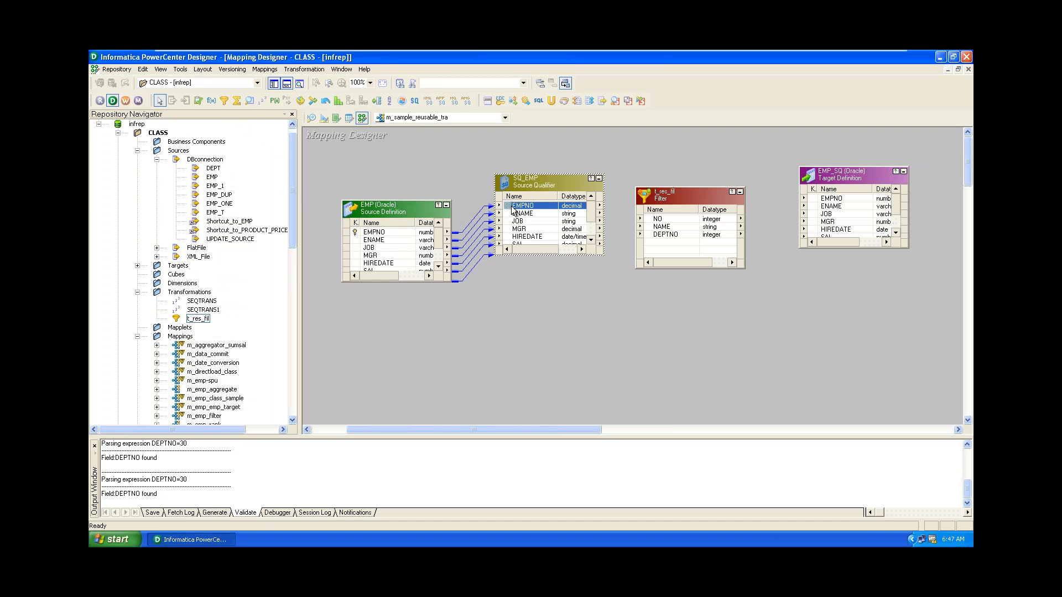
pyautogui.moveTo(511, 207); pyautogui.dragTo(658, 222)
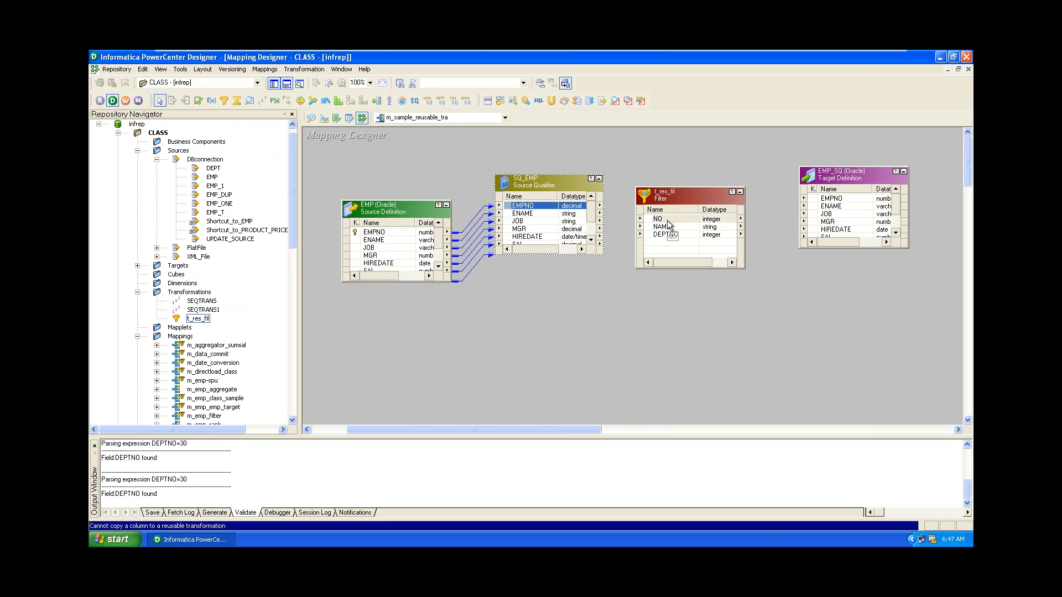
pyautogui.click(670, 236)
pyautogui.doubleClick(513, 208)
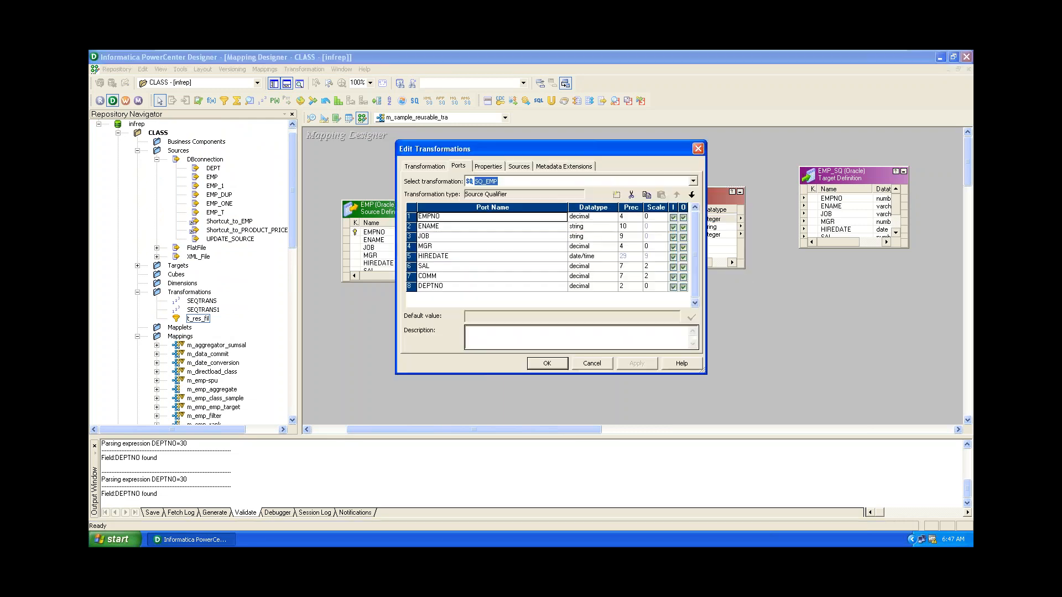
pyautogui.press('Escape')
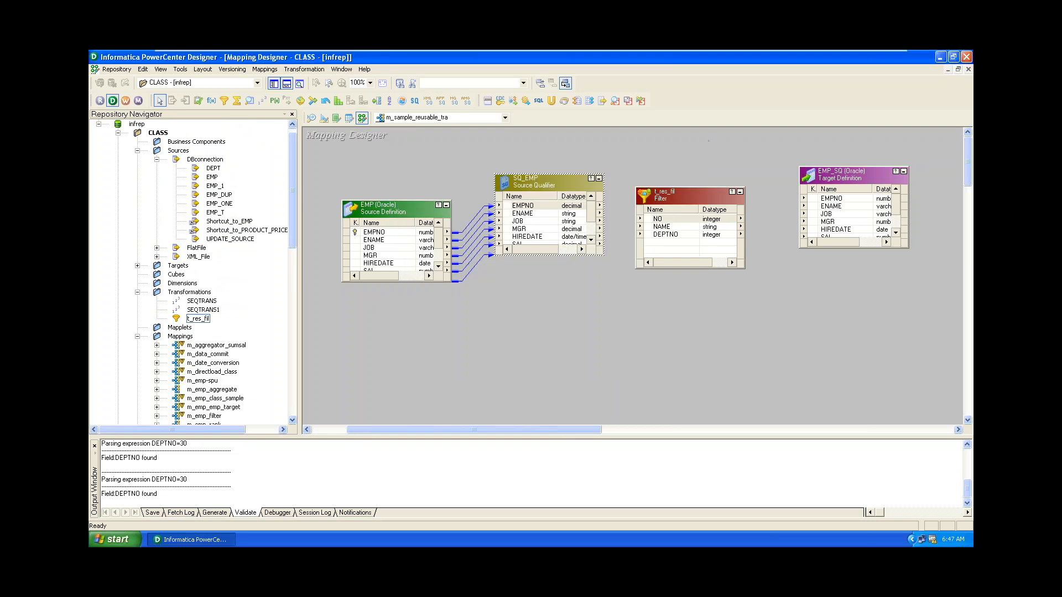
# Link SQ_EMP's EMPNO, ENAME and DEPTNO to t_res_fil's NO, NAME and DEPTNO, and t_res_fil's NO to EMPNO in the EMP_SQ target
pyautogui.click(510, 206)
pyautogui.moveTo(511, 207); pyautogui.dragTo(669, 222)
pyautogui.moveTo(520, 214); pyautogui.dragTo(639, 227)
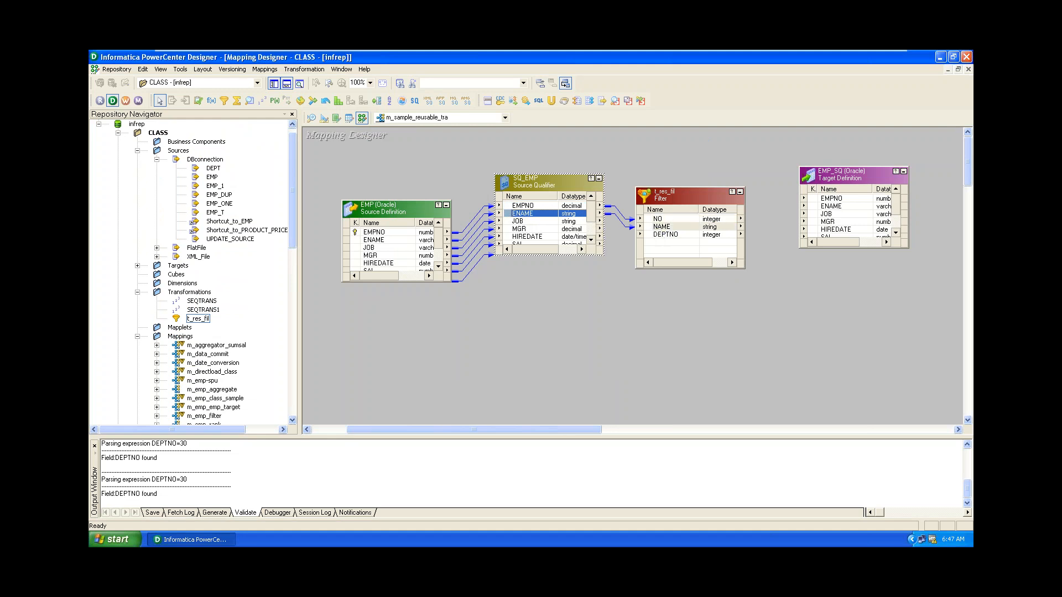
pyautogui.click(591, 241)
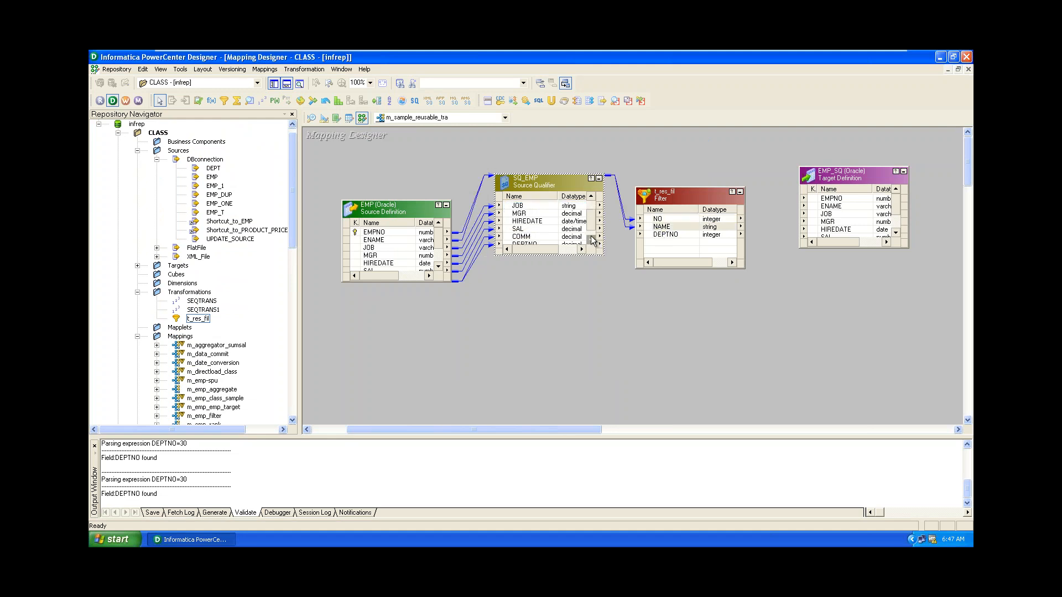
pyautogui.click(592, 242)
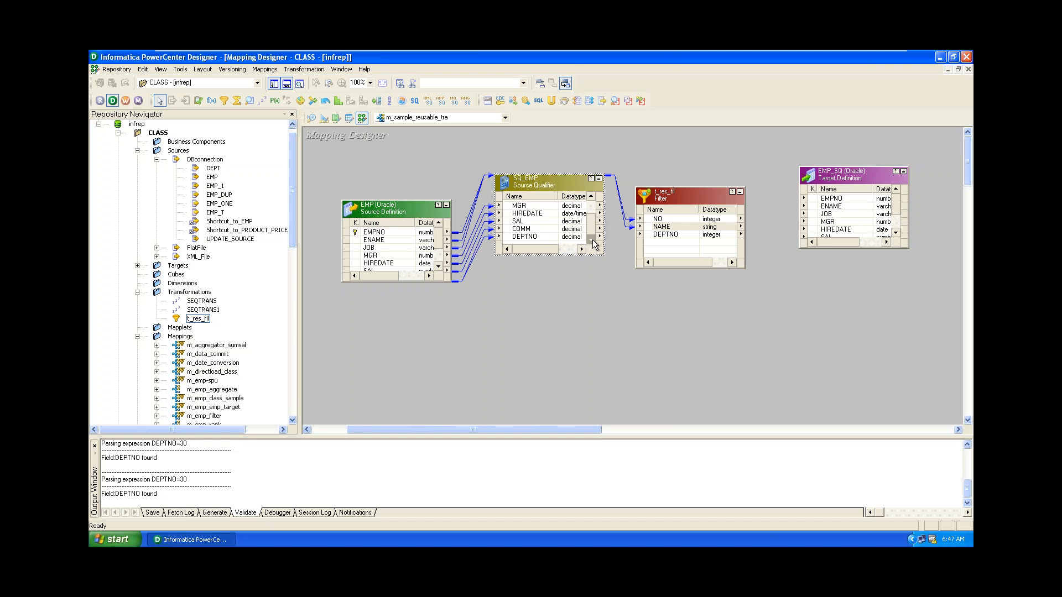
pyautogui.click(511, 237)
pyautogui.moveTo(511, 241); pyautogui.dragTo(769, 200)
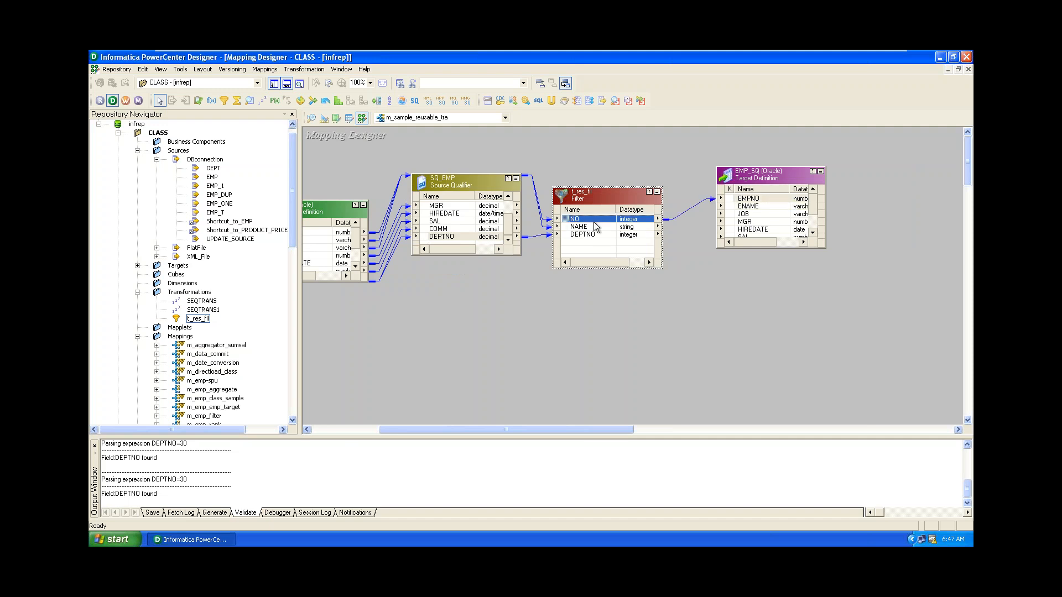
# Link t_res_fil's NAME and DEPTNO ports to ENAME and DEPTNO in the EMP_SQ target
pyautogui.click(573, 228)
pyautogui.moveTo(574, 231); pyautogui.dragTo(764, 212)
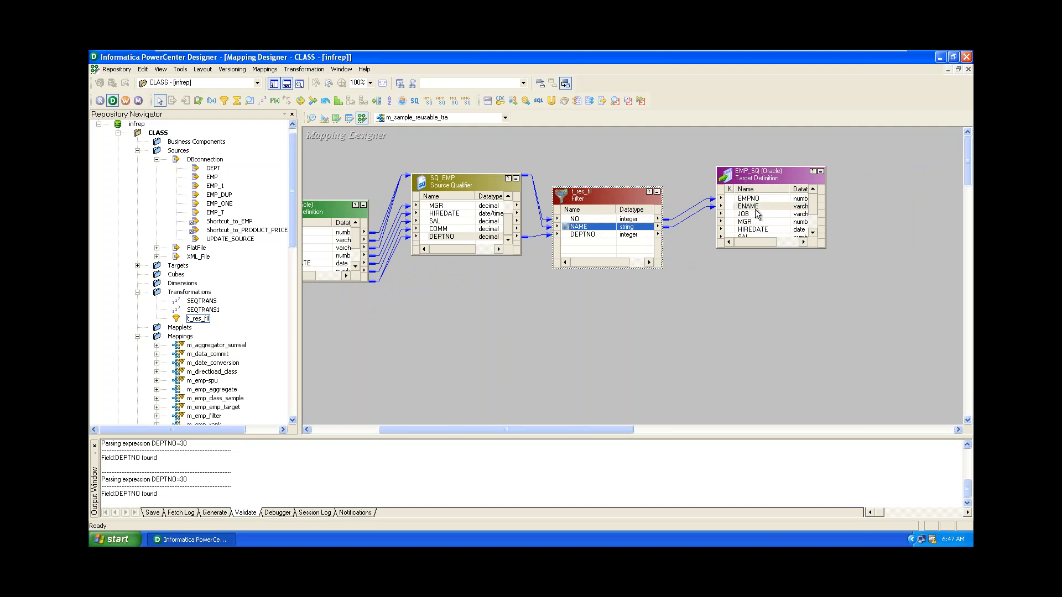
pyautogui.click(581, 235)
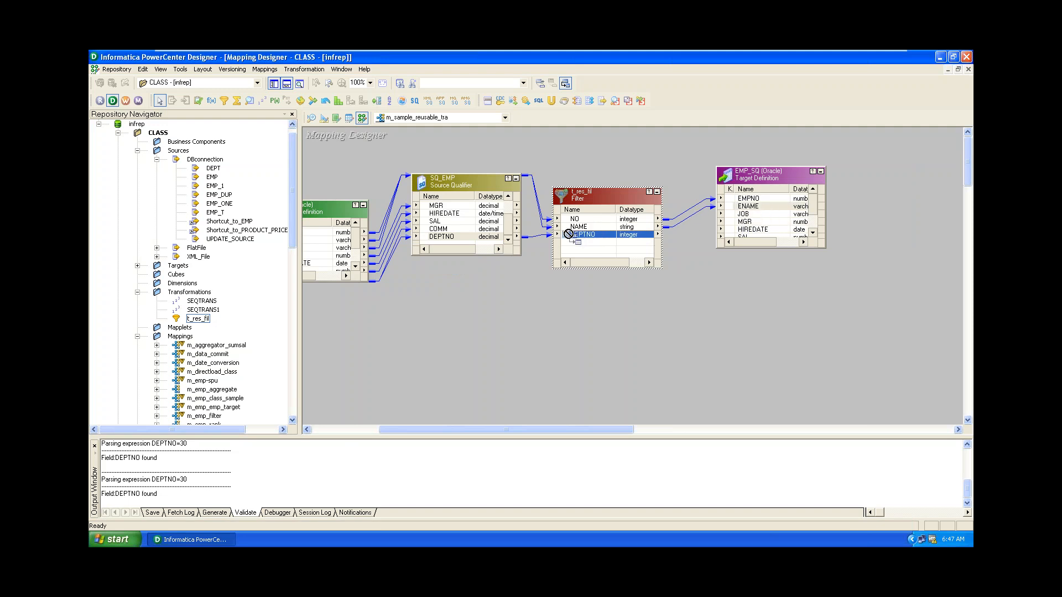
pyautogui.moveTo(569, 239); pyautogui.dragTo(752, 231)
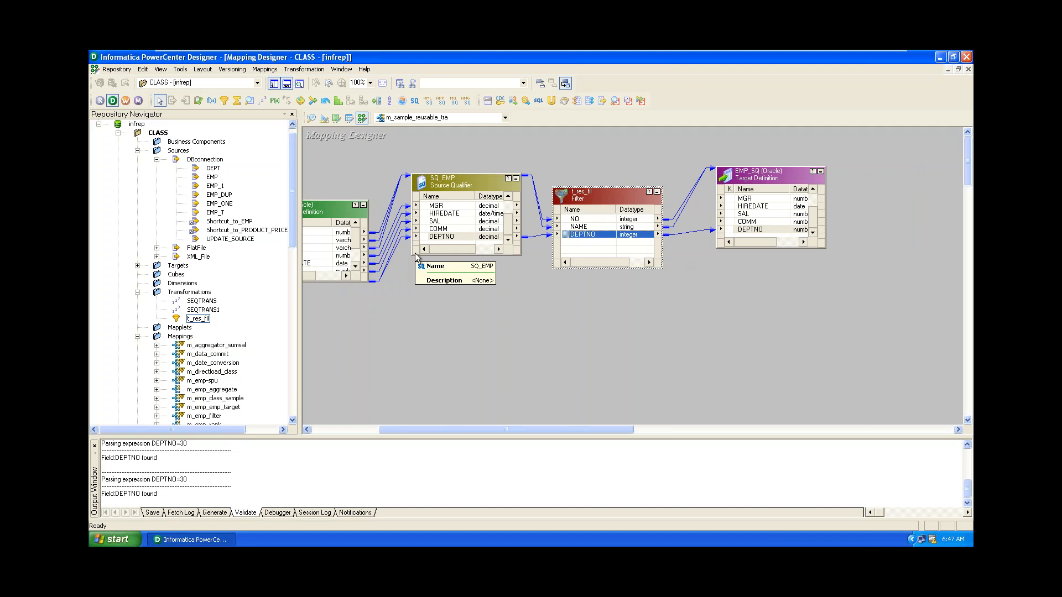
# Save the mapping and clear the existing filter condition of its t_res_fil instance
pyautogui.hotkey('ctrl', 's')
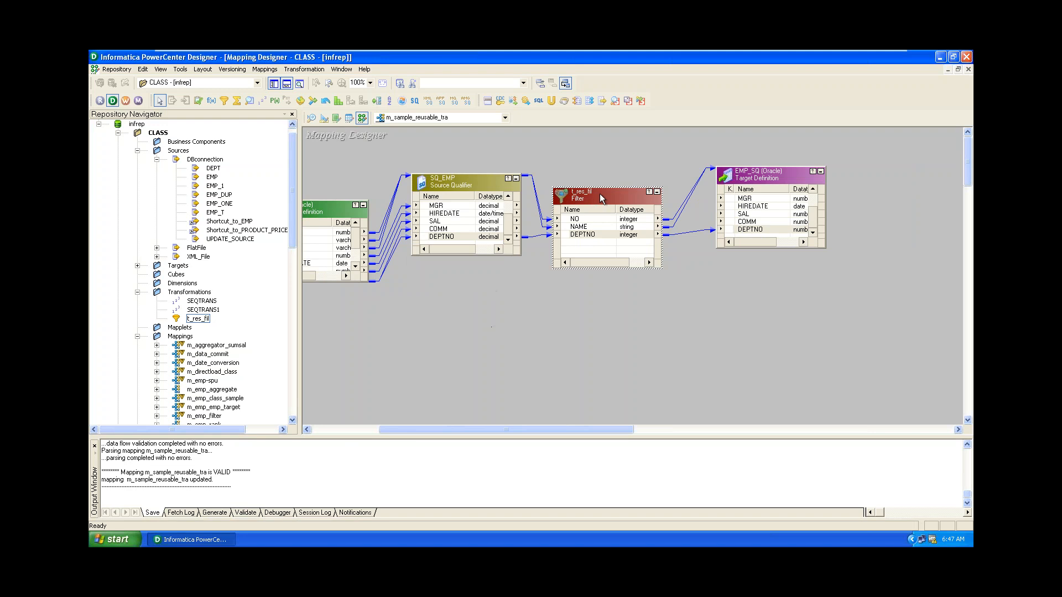
pyautogui.doubleClick(600, 193)
pyautogui.click(490, 167)
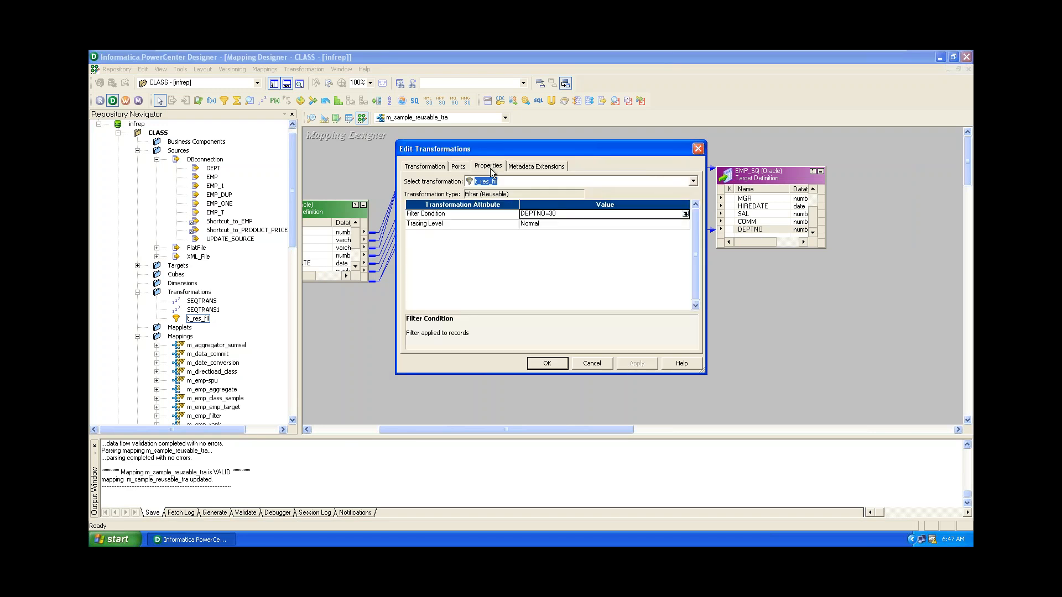
pyautogui.click(648, 224)
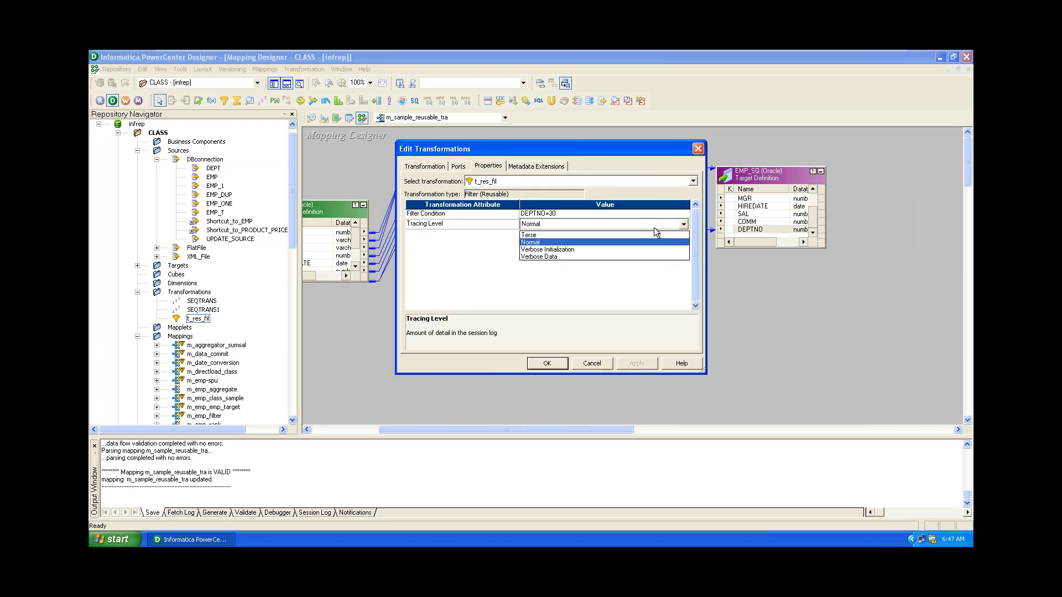
pyautogui.click(653, 227)
pyautogui.click(679, 217)
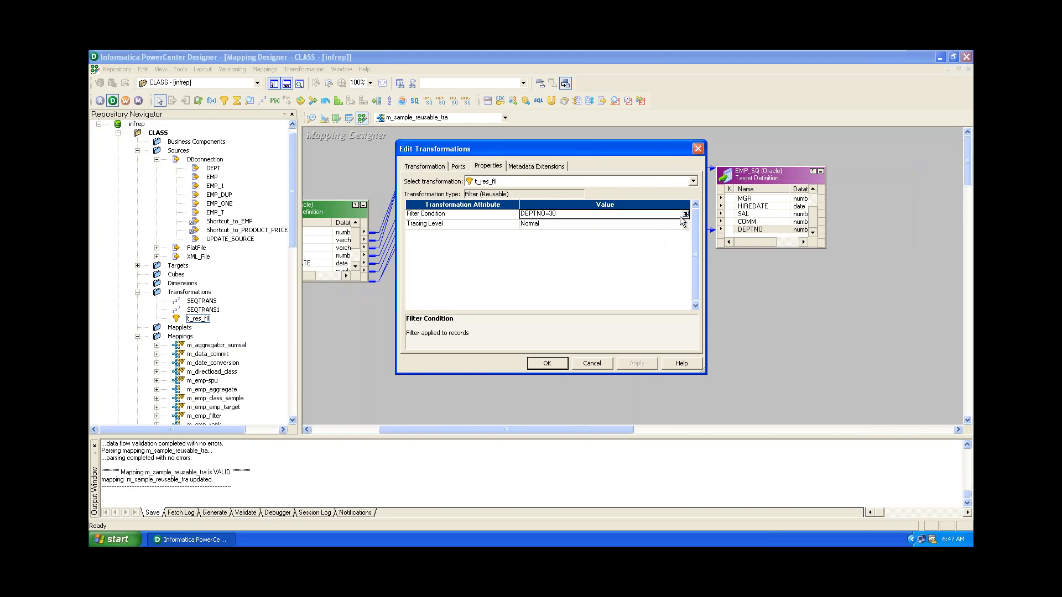
pyautogui.click(684, 215)
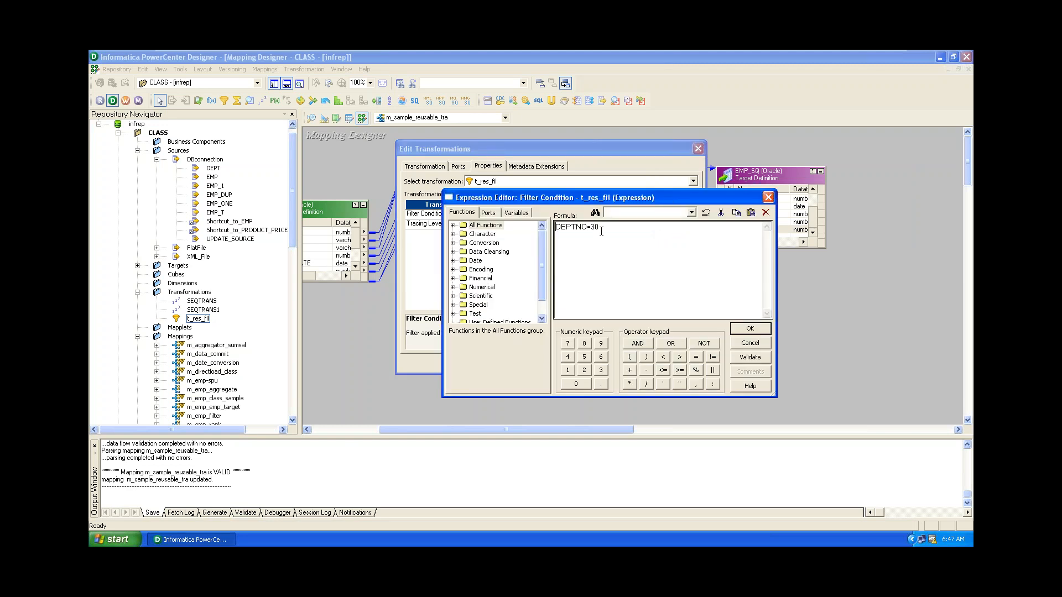
pyautogui.moveTo(599, 227)
pyautogui.mouseDown()
pyautogui.moveTo(551, 229)
pyautogui.moveTo(600, 229)
pyautogui.mouseUp()
pyautogui.press('BackSpace')
pyautogui.press('BackSpace')
pyautogui.press('BackSpace')
pyautogui.press('BackSpace')
pyautogui.press('BackSpace')
pyautogui.press('BackSpace')
pyautogui.press('BackSpace')
# Set the t_res_fil instance's filter condition to DEPTNO=20 using its DEPTNO port, validate the expression, and save the mapping
pyautogui.click(487, 213)
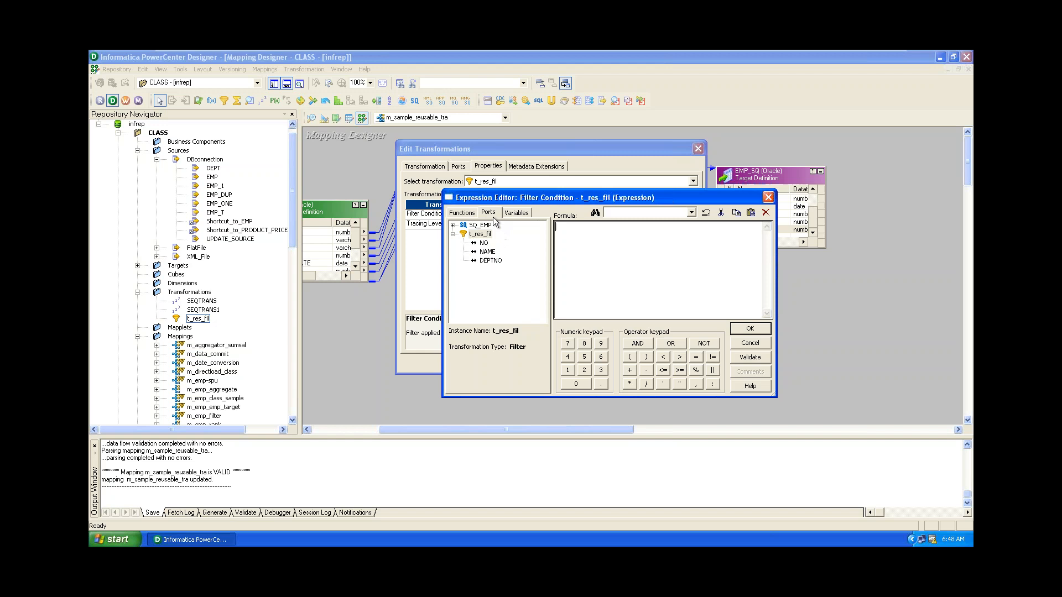
pyautogui.doubleClick(490, 260)
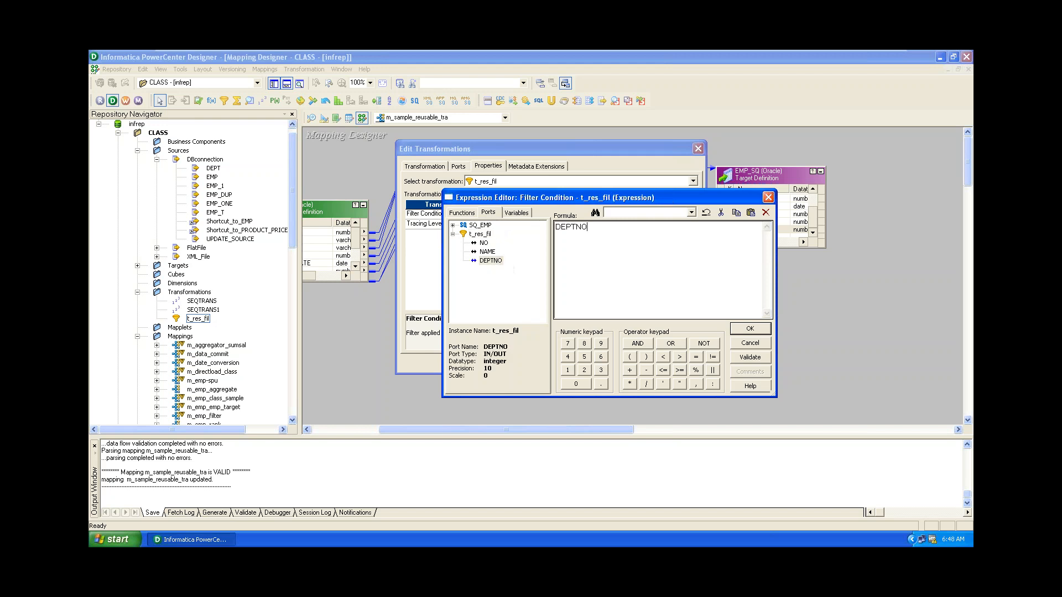
pyautogui.click(750, 356)
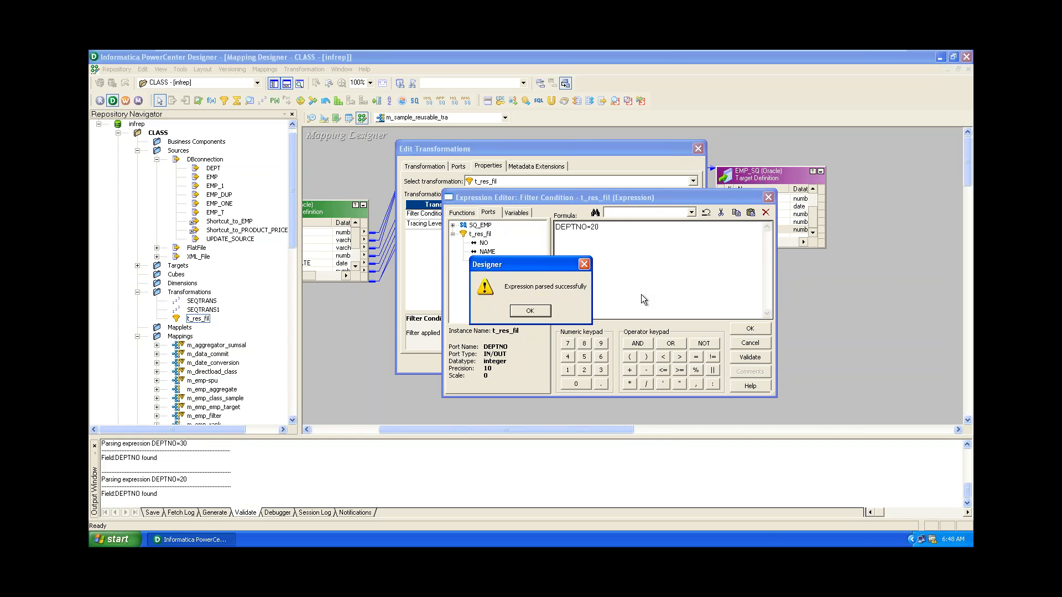
pyautogui.click(535, 313)
pyautogui.click(749, 329)
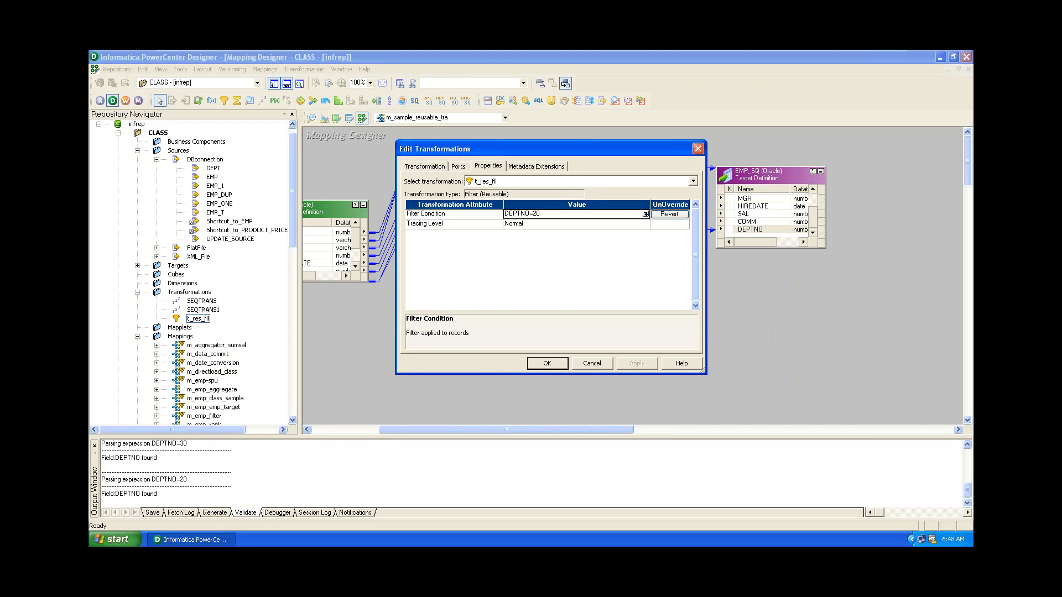
pyautogui.click(556, 360)
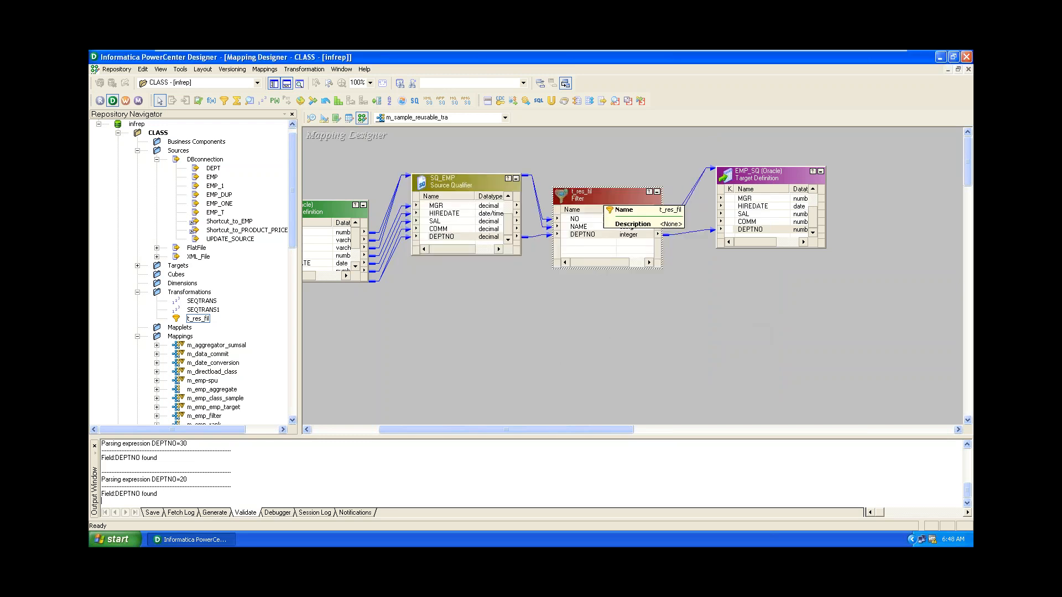
pyautogui.hotkey('ctrl', 's')
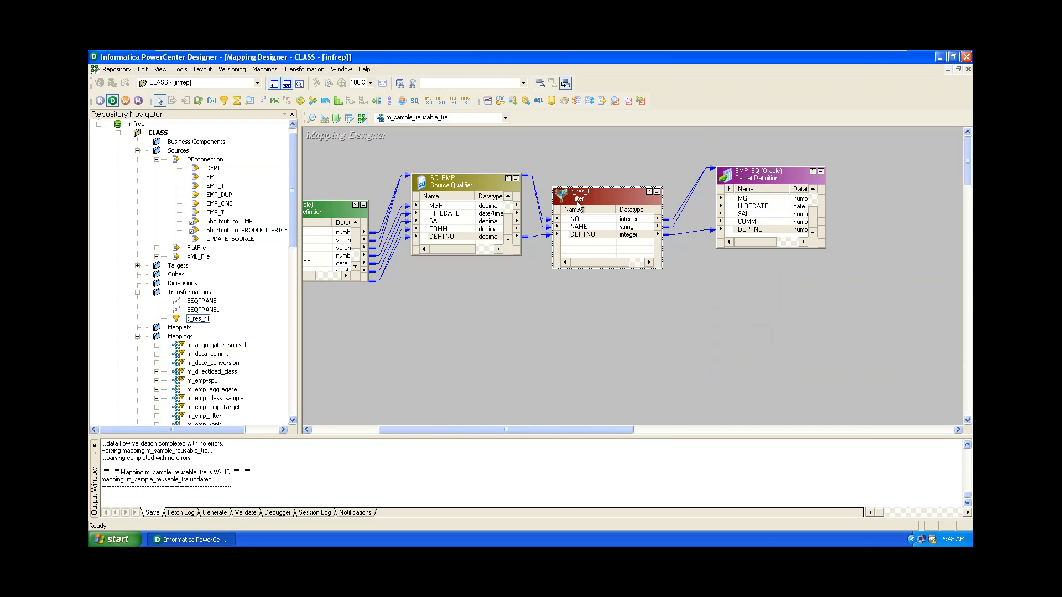
# Switch to Workflow Manager and delete the s_m_unconn_sp session from the wkf_unsp workflow
pyautogui.click(293, 207)
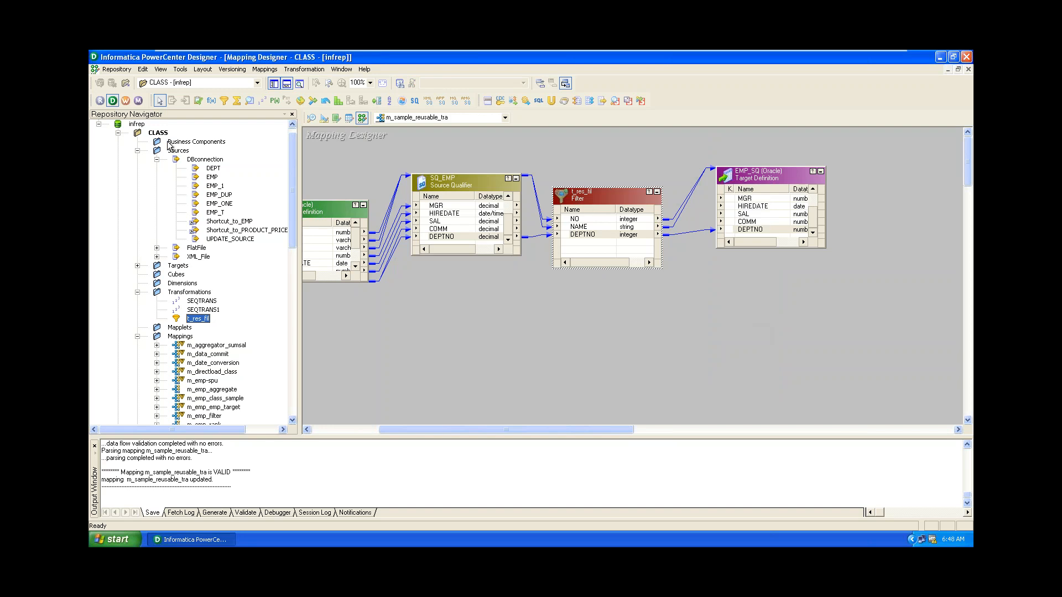
pyautogui.click(127, 100)
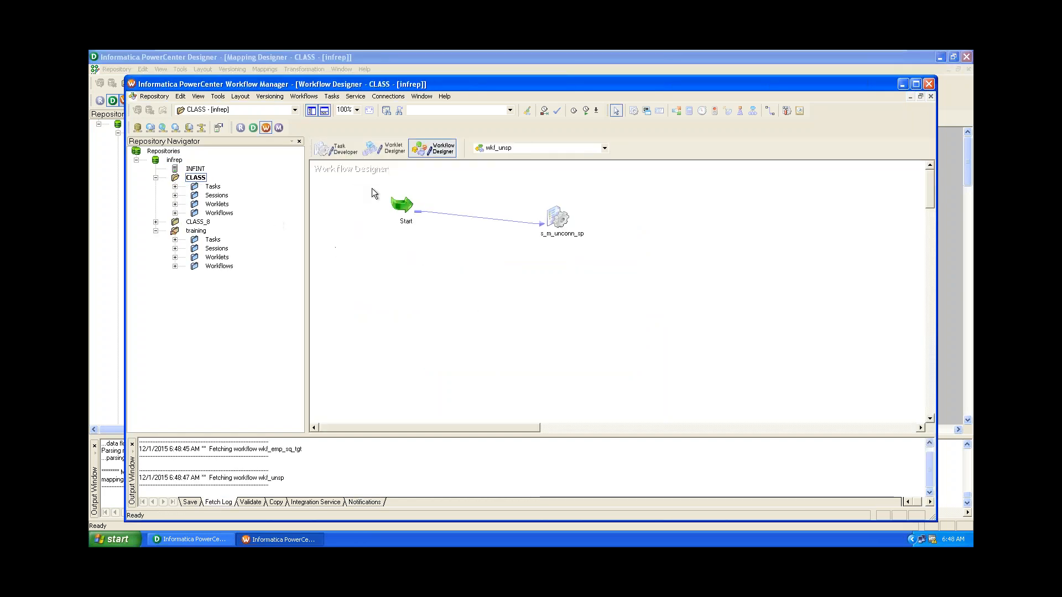
pyautogui.click(558, 218)
pyautogui.press('Delete')
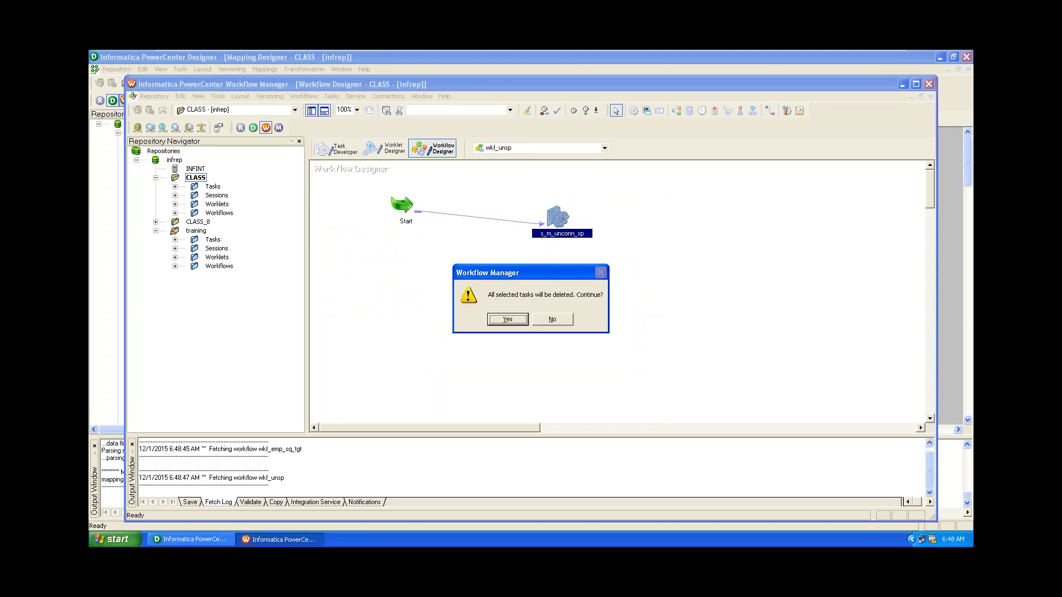
pyautogui.click(508, 320)
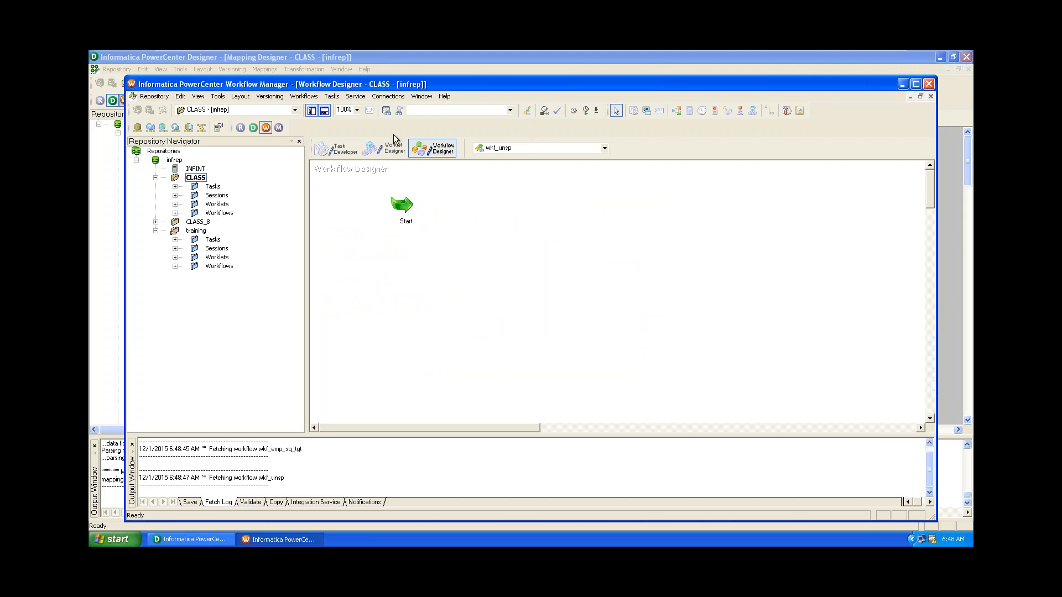
# Add a session for the m_sample_reusable_tra mapping to wkf_unsp and link the Start task to it
pyautogui.click(634, 111)
pyautogui.click(550, 233)
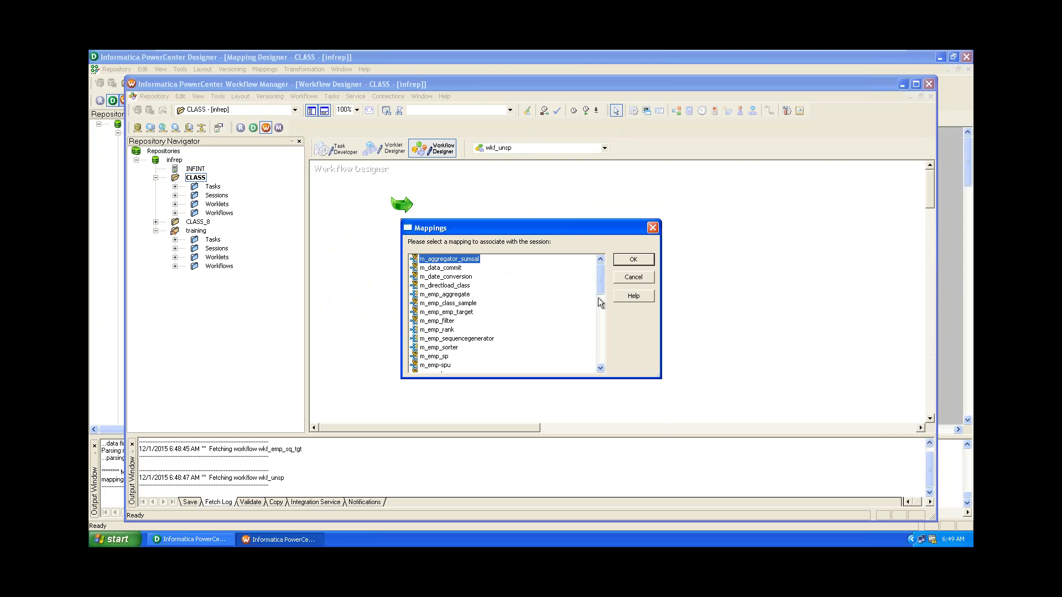
pyautogui.moveTo(603, 285); pyautogui.dragTo(610, 330)
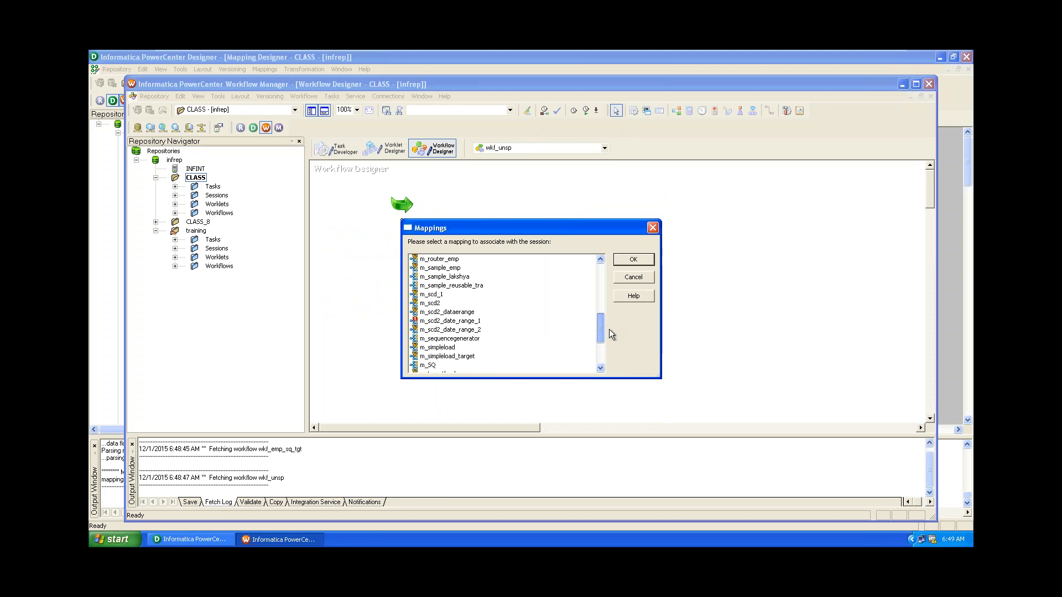
pyautogui.click(467, 286)
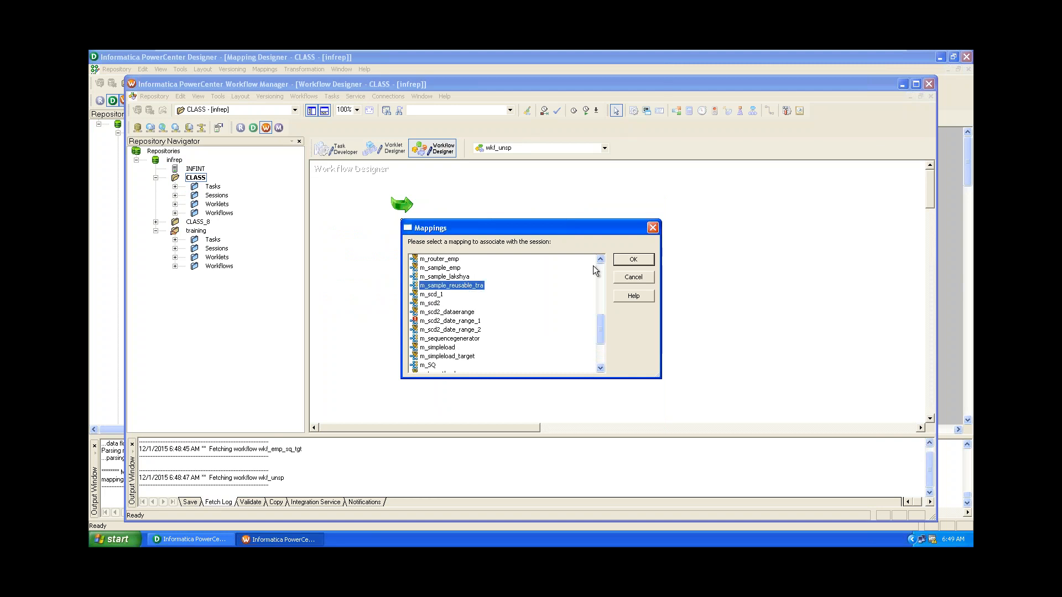
pyautogui.click(630, 261)
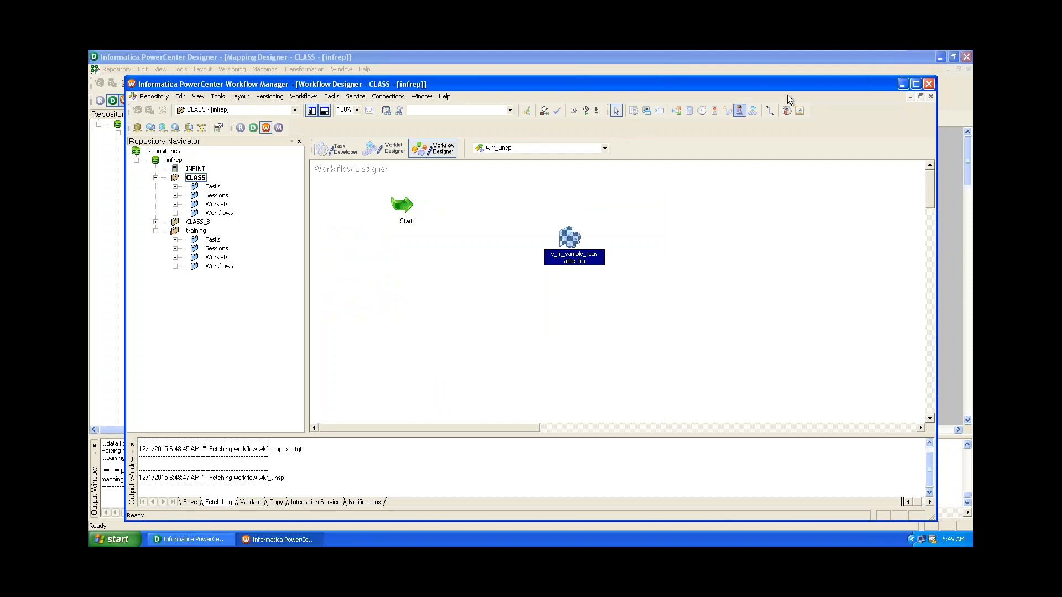
pyautogui.click(771, 115)
pyautogui.moveTo(407, 207); pyautogui.dragTo(572, 240)
# Set the target load type of EMP_SQ to Normal in the s_m_sample_reusable_tra session's mapping settings
pyautogui.doubleClick(572, 241)
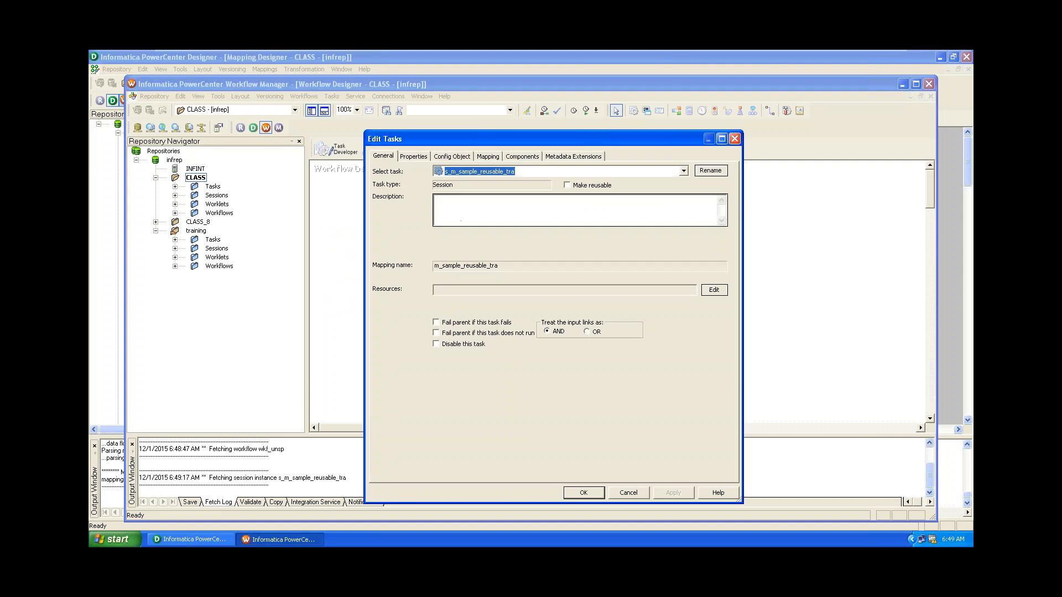
pyautogui.moveTo(483, 141); pyautogui.dragTo(476, 101)
pyautogui.click(482, 117)
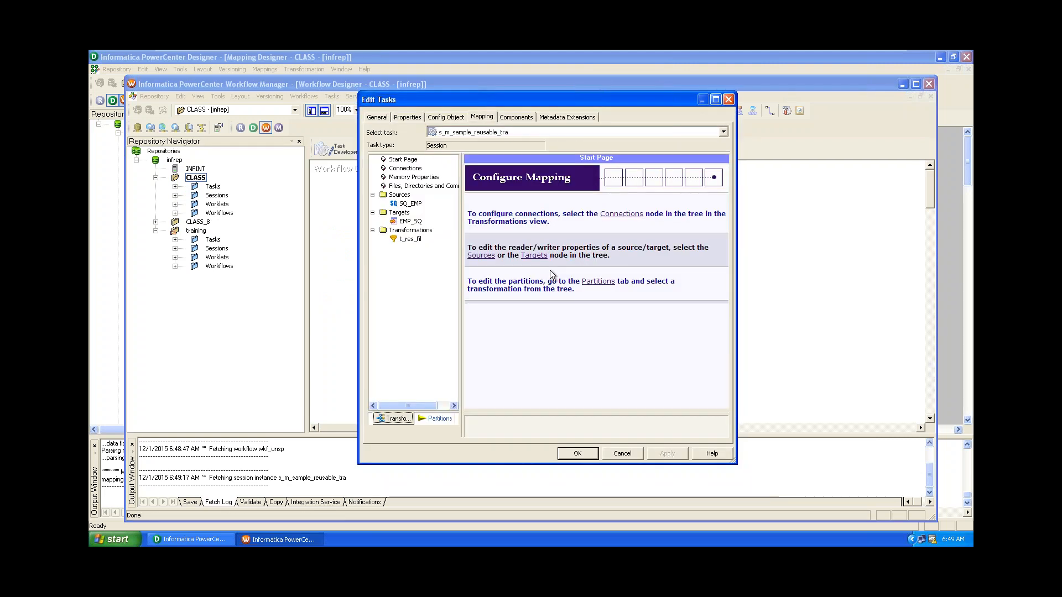
pyautogui.click(410, 221)
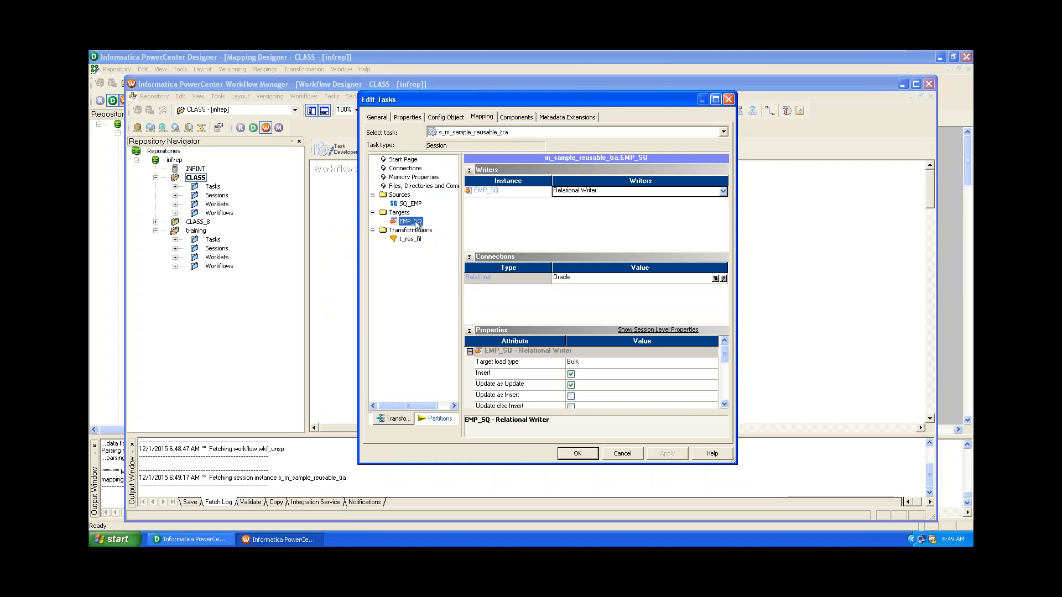
pyautogui.click(606, 361)
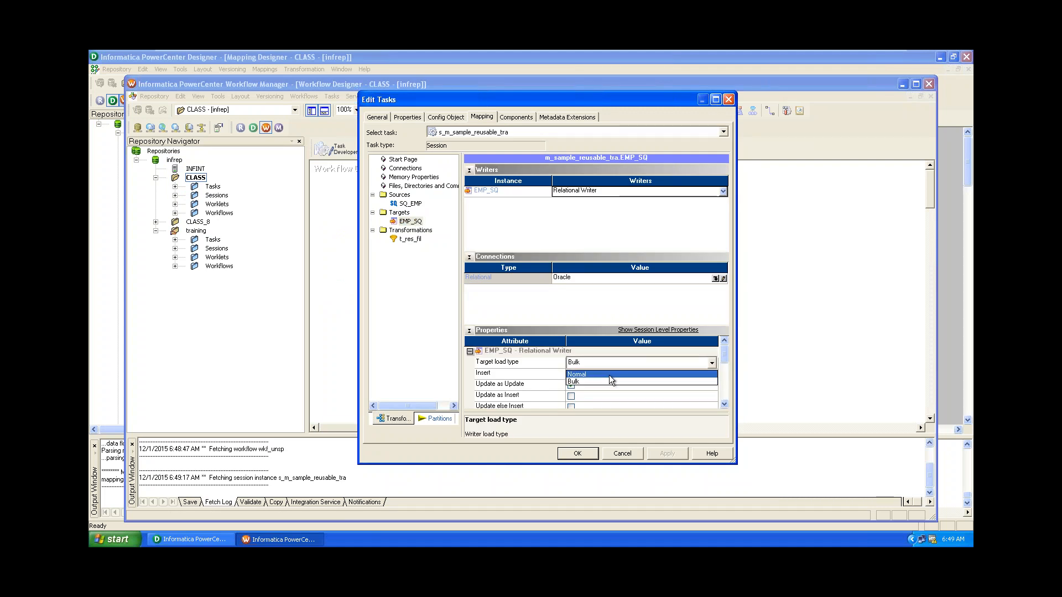
pyautogui.click(608, 374)
pyautogui.click(578, 453)
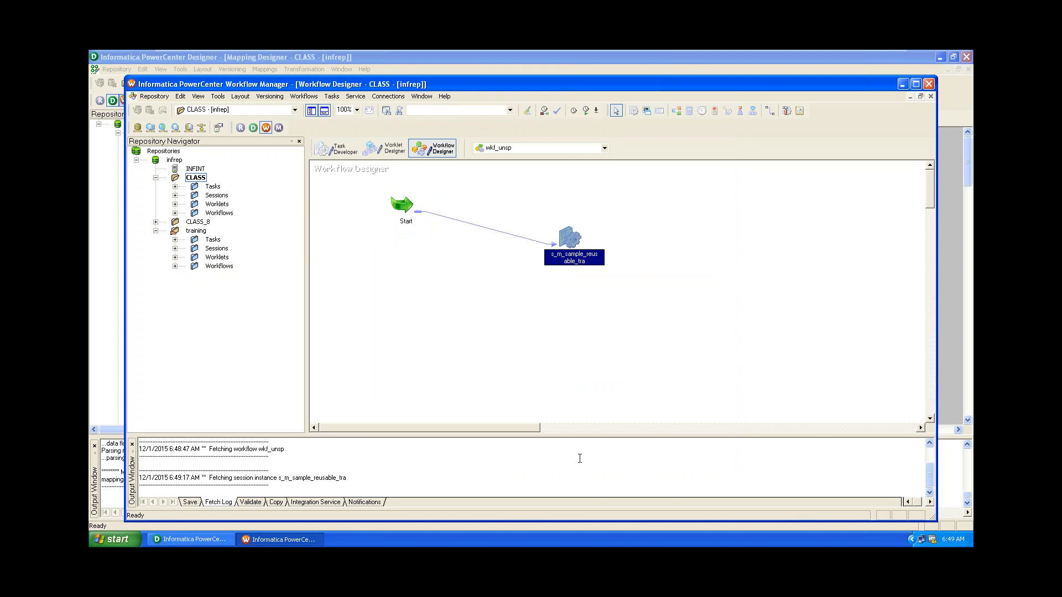
# Save the wkf_unsp workflow and start it
pyautogui.hotkey('ctrl', 's')
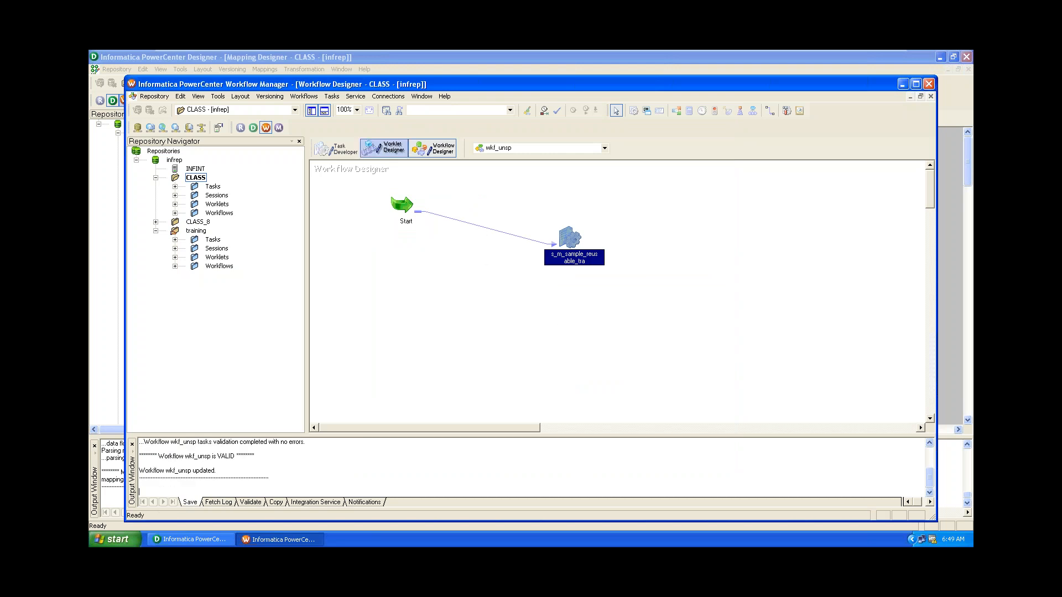
pyautogui.click(303, 97)
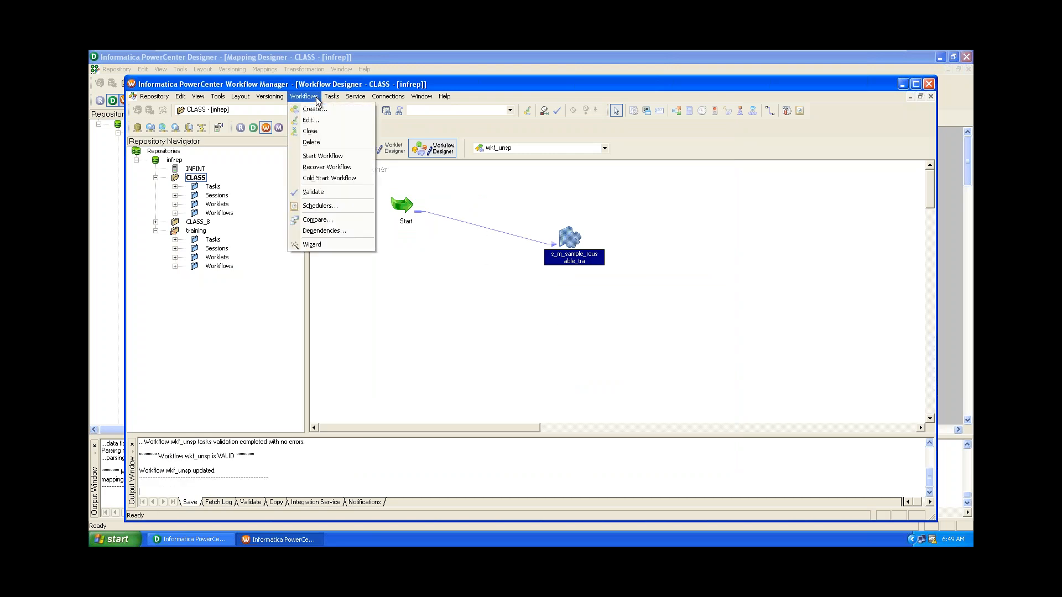
pyautogui.click(344, 158)
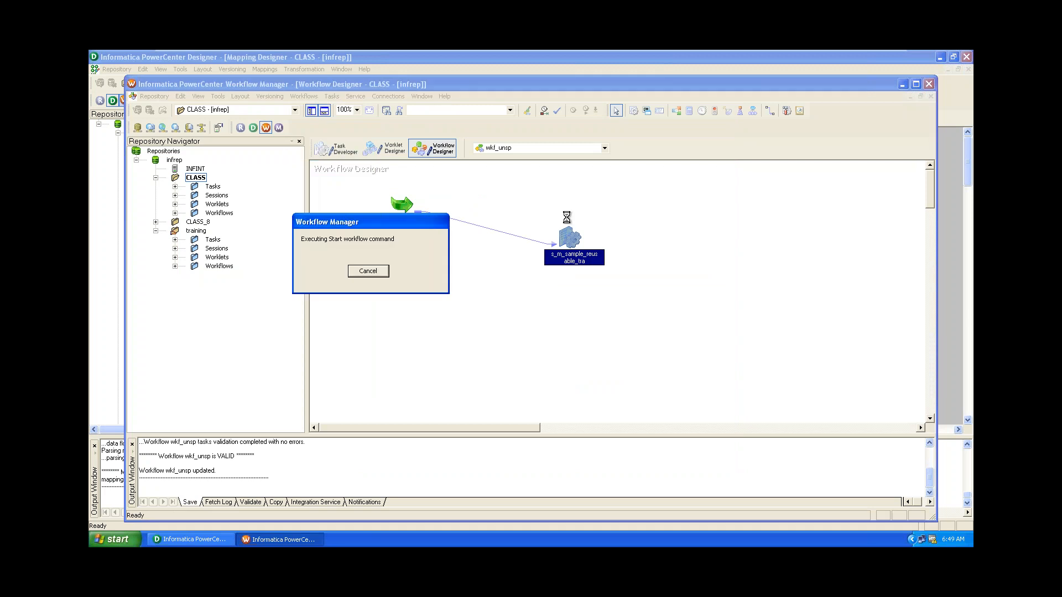
# Return to PowerCenter Designer and review the ports and filter condition of the t_res_fil instance
pyautogui.click(944, 276)
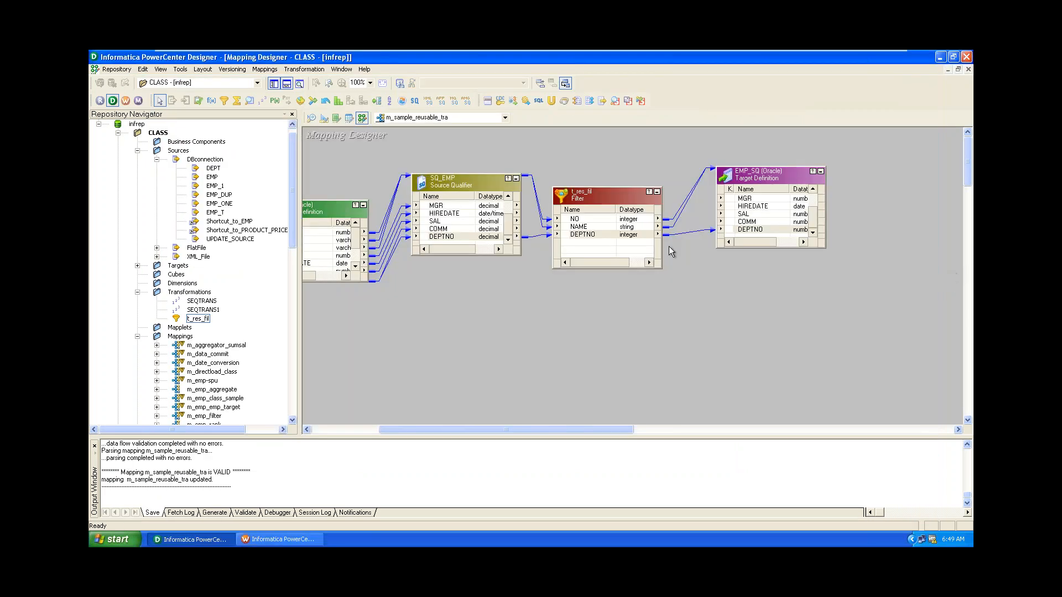
pyautogui.doubleClick(585, 220)
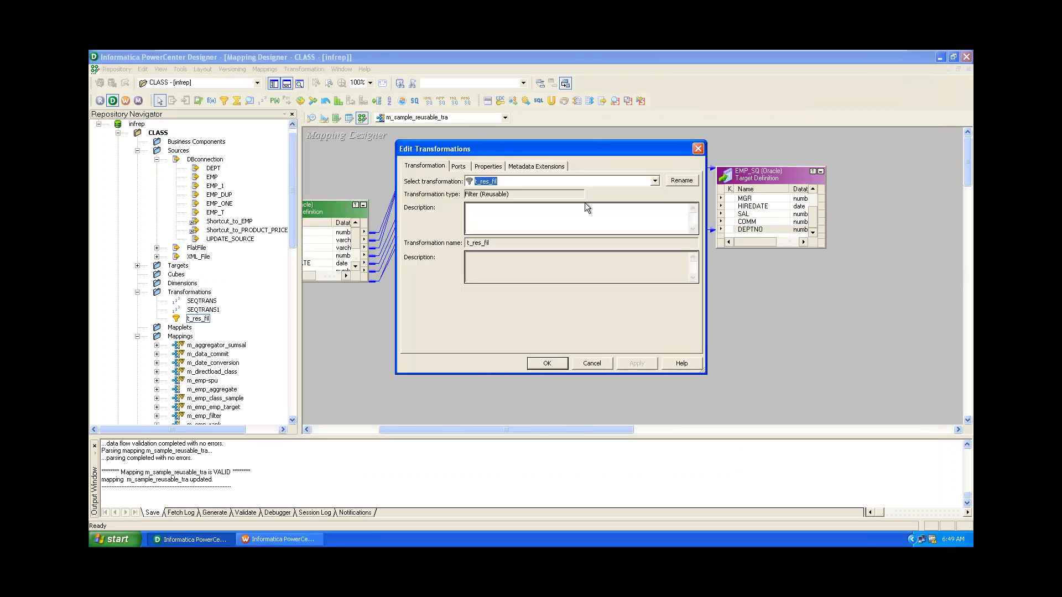
pyautogui.click(458, 166)
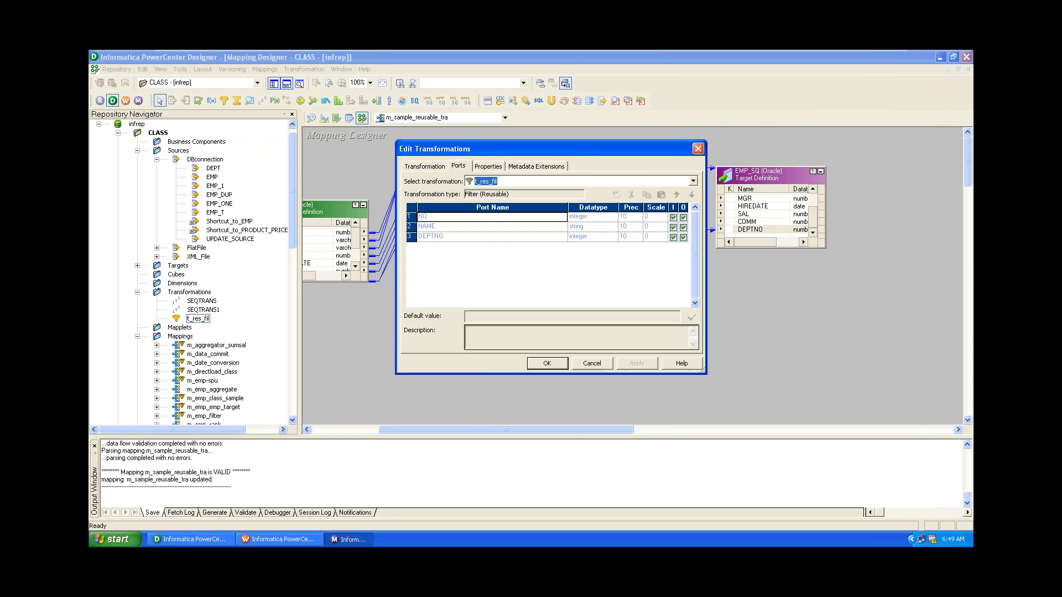
pyautogui.click(496, 167)
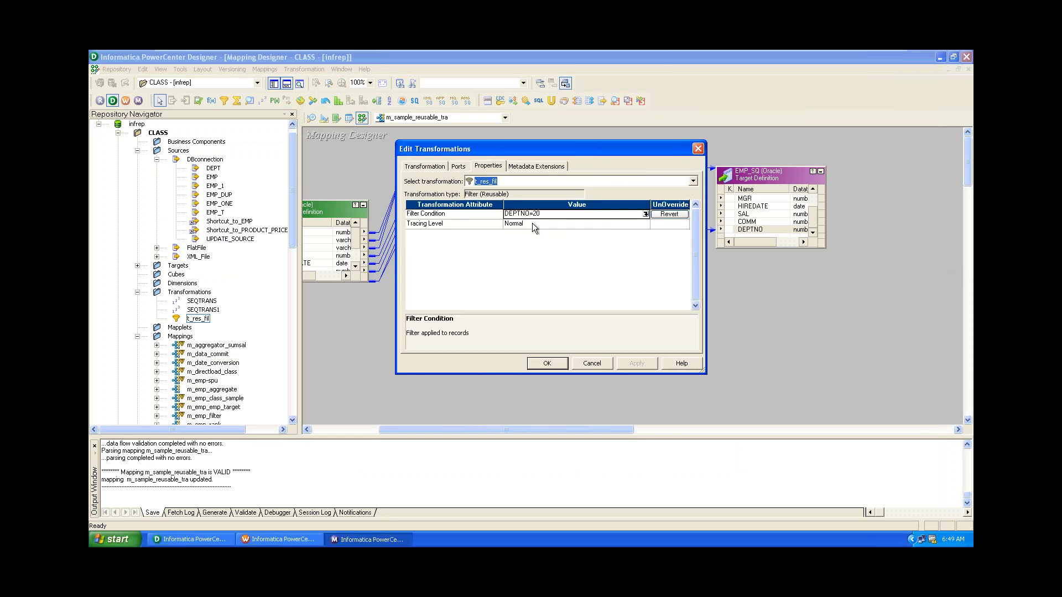
pyautogui.click(698, 148)
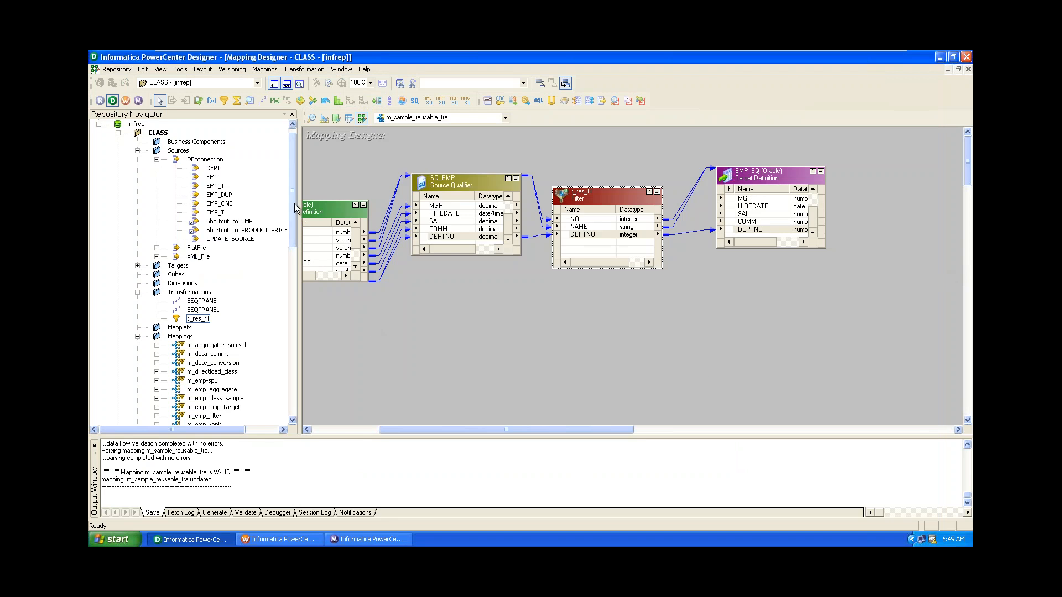
# Switch to Workflow Monitor to check the status of the wkf_unsp run
pyautogui.moveTo(294, 204)
pyautogui.mouseDown()
pyautogui.moveTo(292, 187)
pyautogui.moveTo(294, 227)
pyautogui.moveTo(299, 203)
pyautogui.mouseUp()
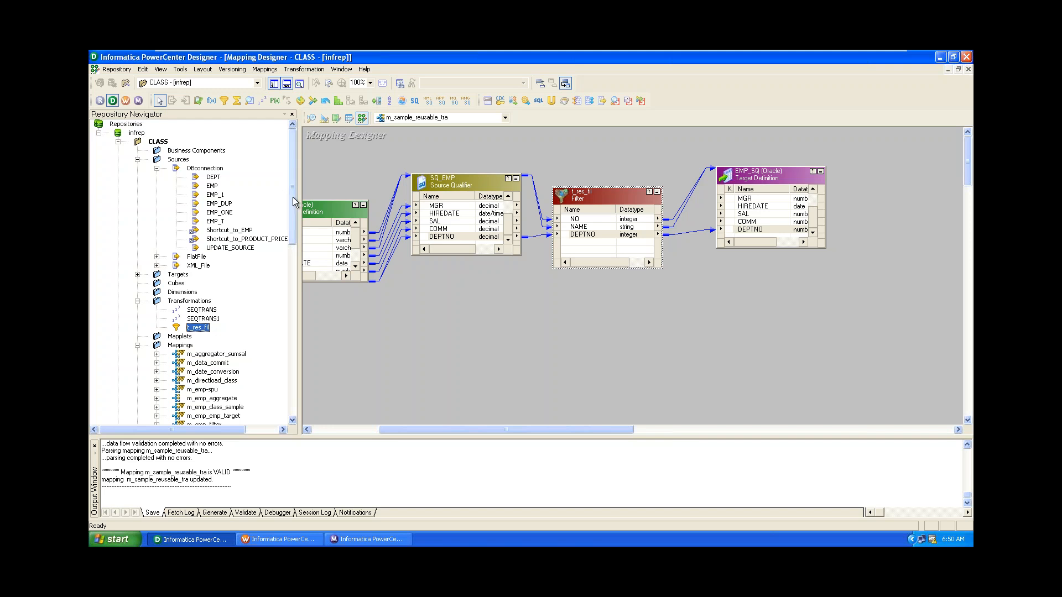
pyautogui.moveTo(293, 198)
pyautogui.mouseDown()
pyautogui.moveTo(287, 294)
pyautogui.moveTo(291, 206)
pyautogui.mouseUp()
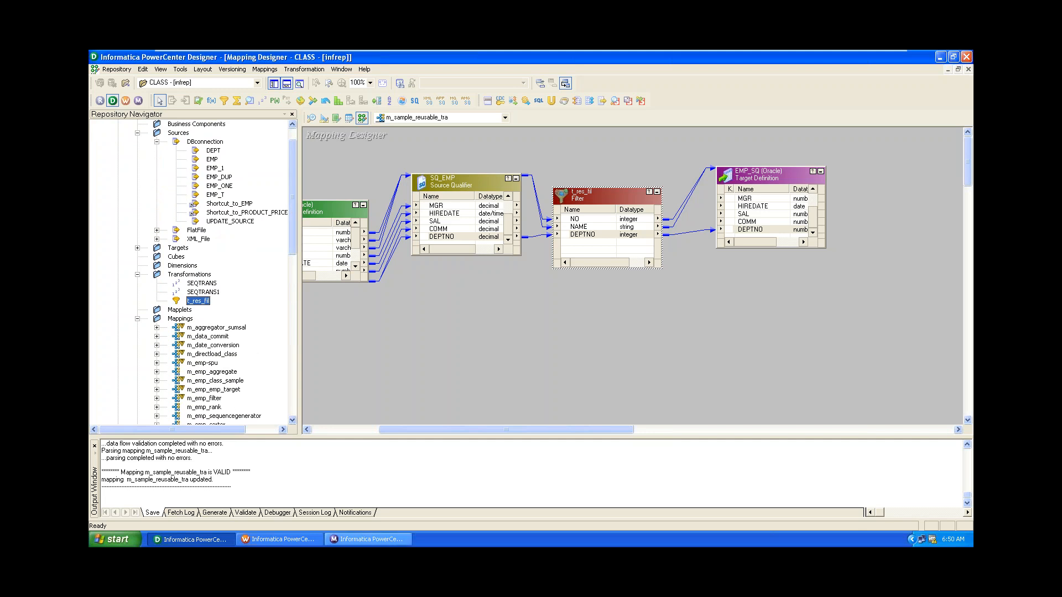
pyautogui.click(367, 539)
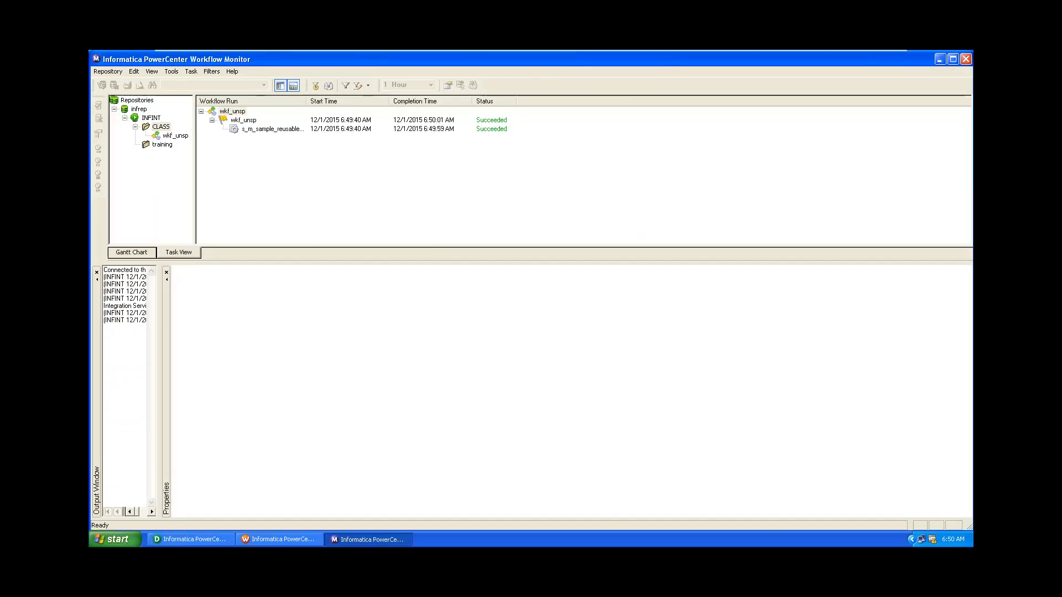
# Examine the source and target statistics of the s_m_sample_reusable_tra session run
pyautogui.click(283, 129)
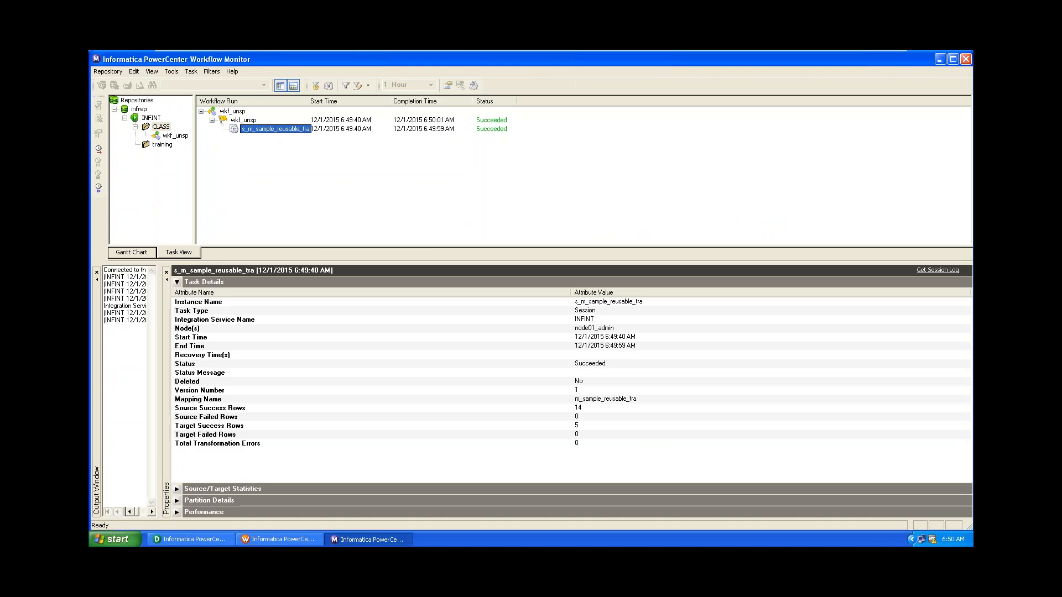
pyautogui.click(177, 282)
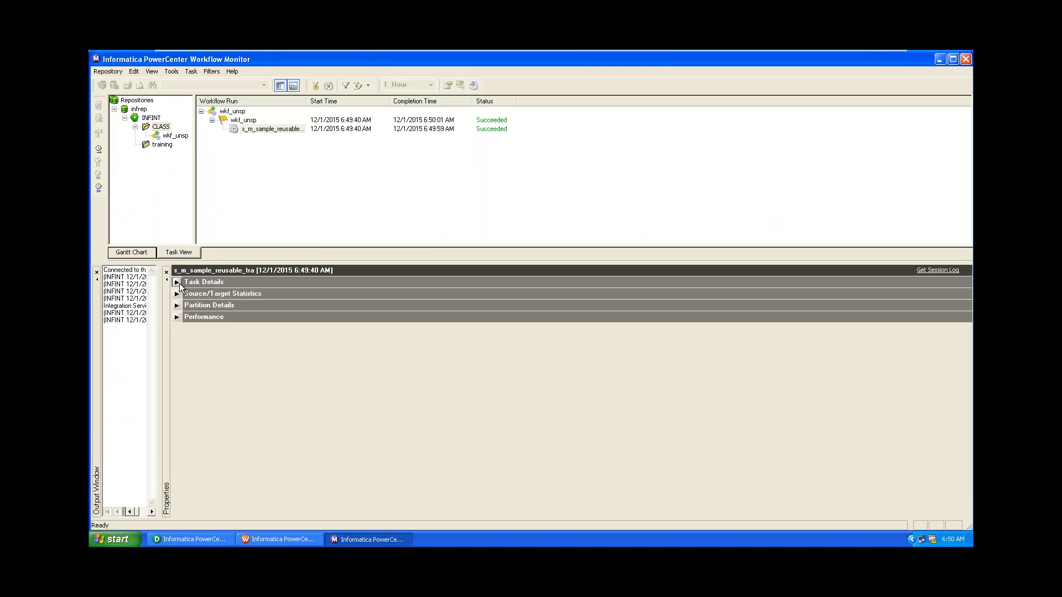
pyautogui.click(177, 293)
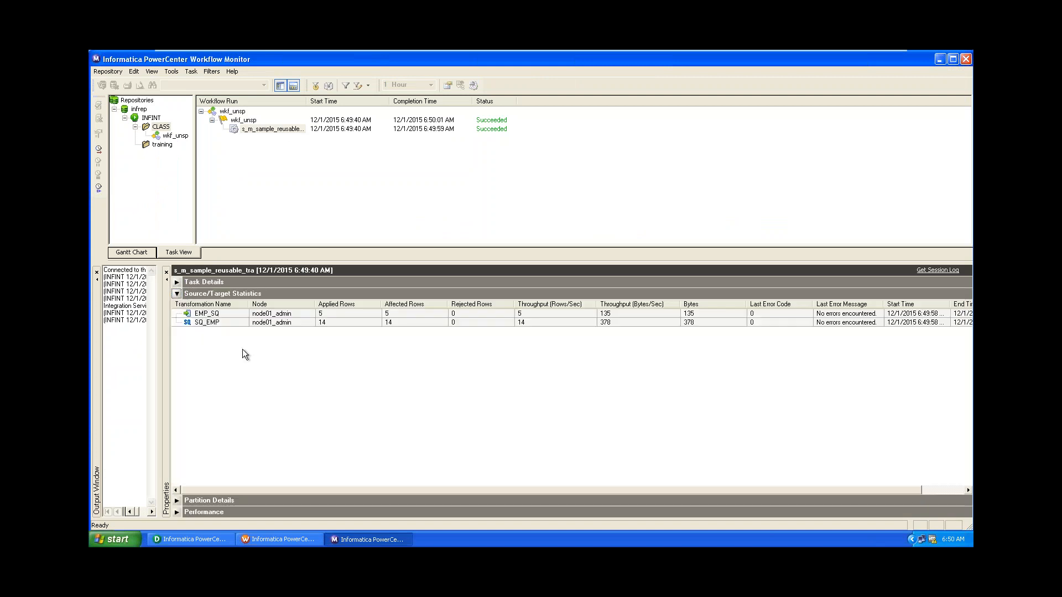
# Return to PowerCenter Designer and preview the EMP_SQ target's data through the DBconnection data source, entering the database username and password
pyautogui.click(939, 60)
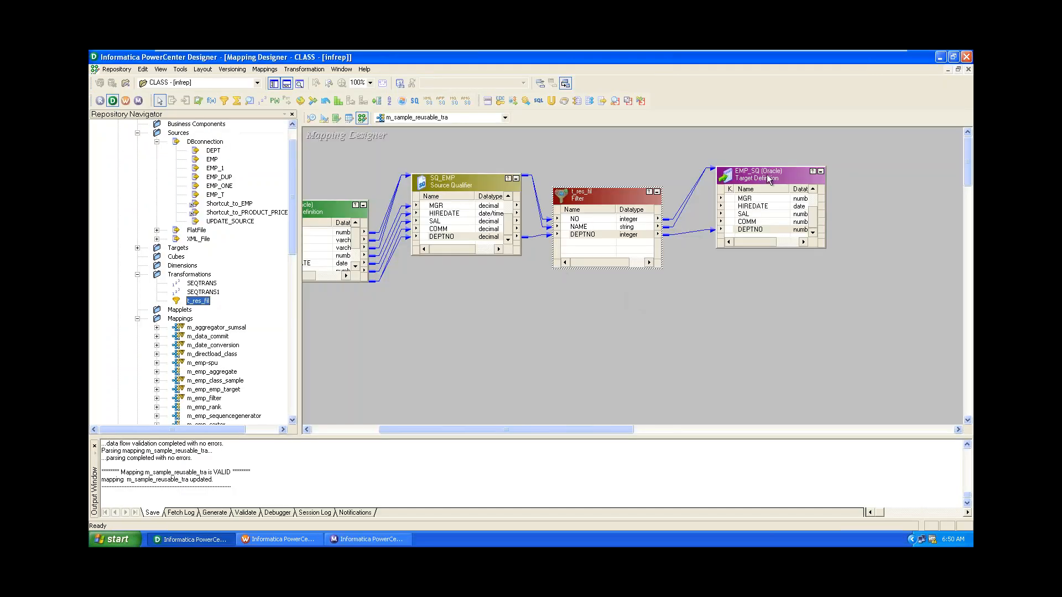
pyautogui.rightClick(762, 173)
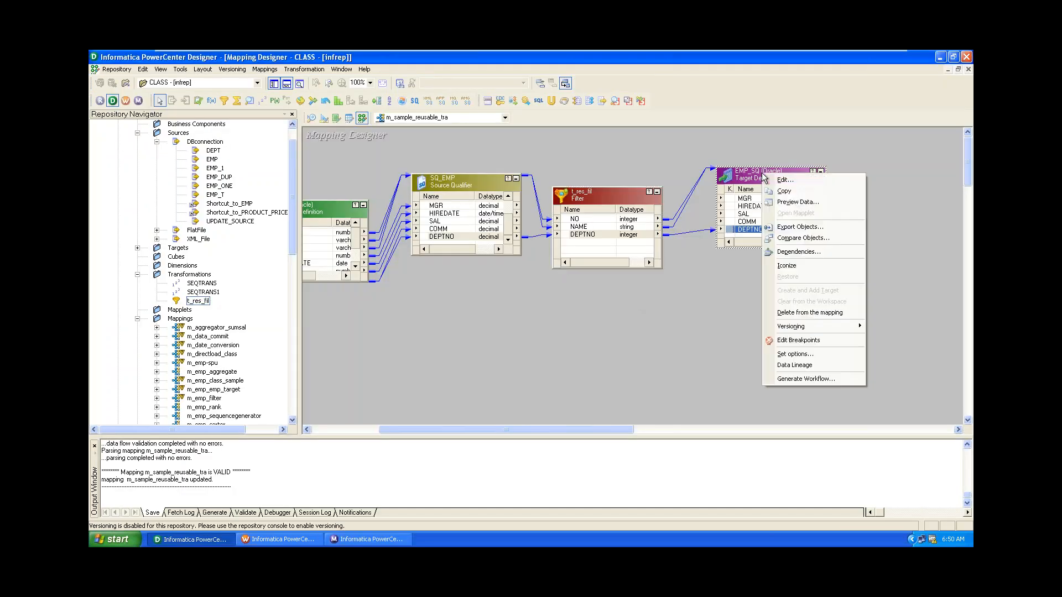
pyautogui.click(790, 202)
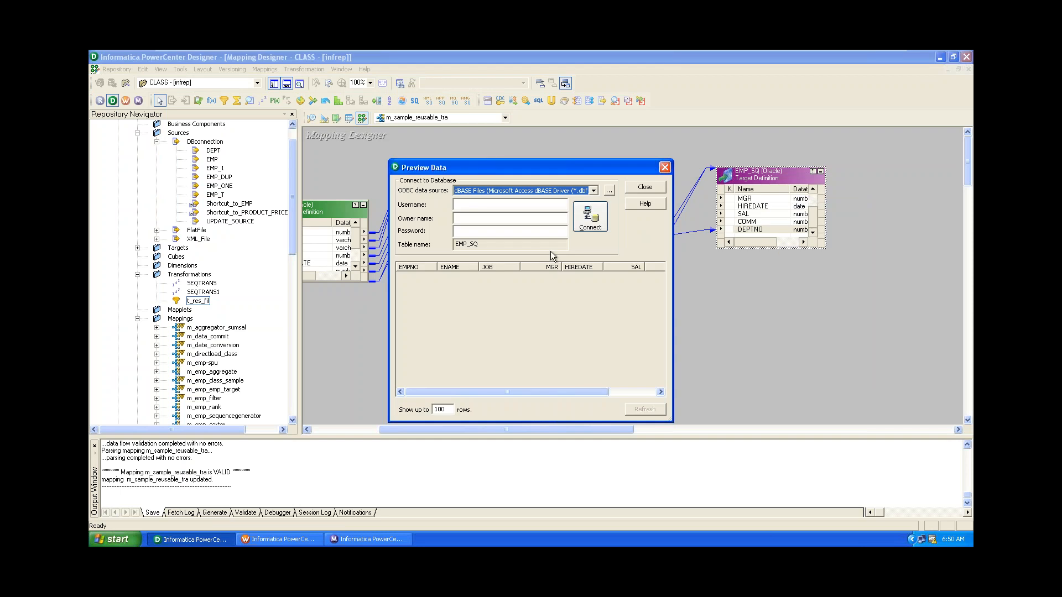
pyautogui.click(593, 191)
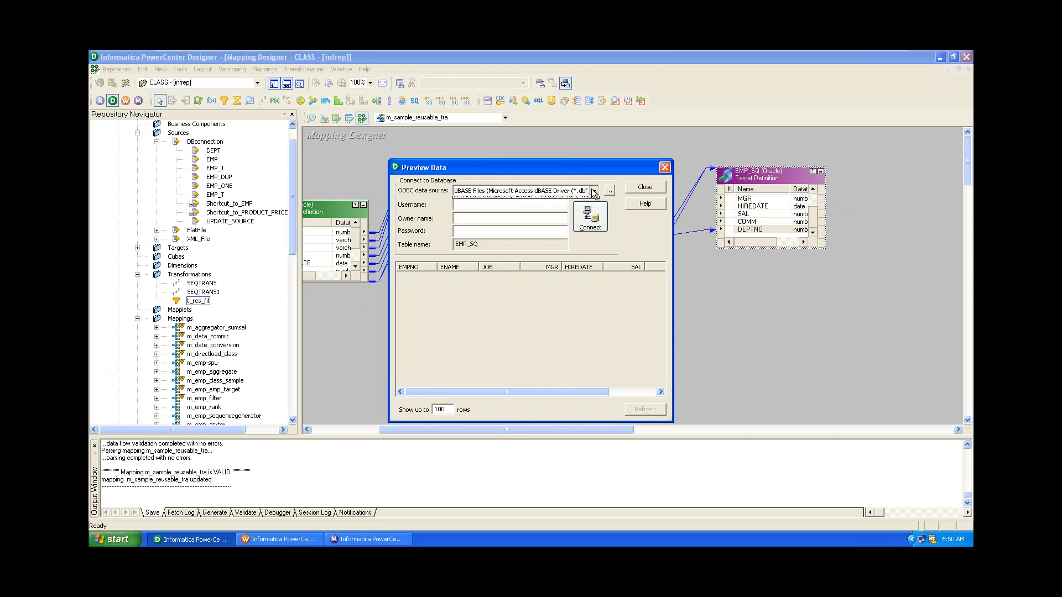
pyautogui.click(592, 208)
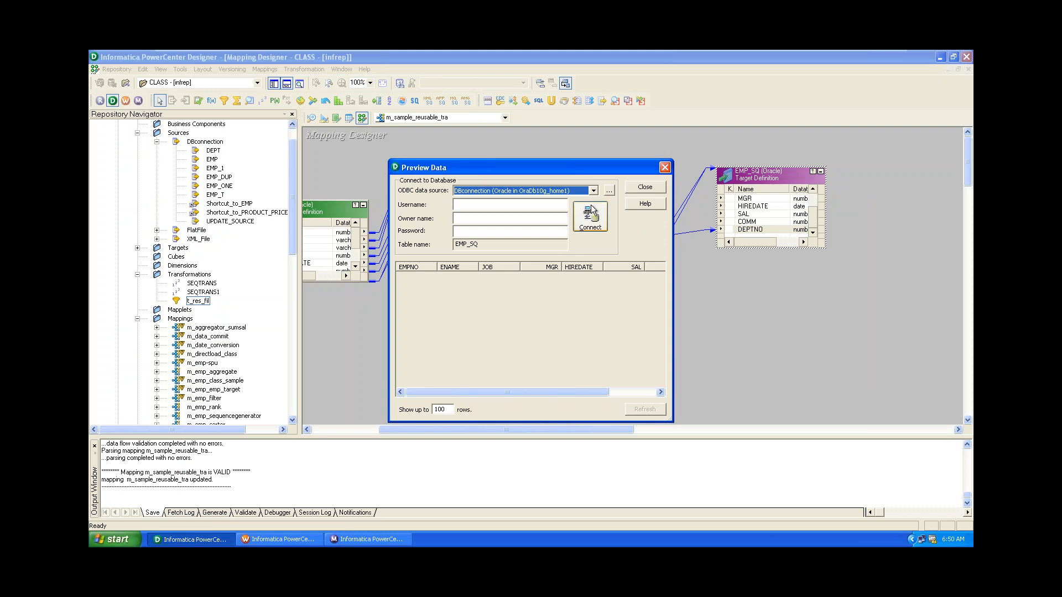
pyautogui.click(527, 203)
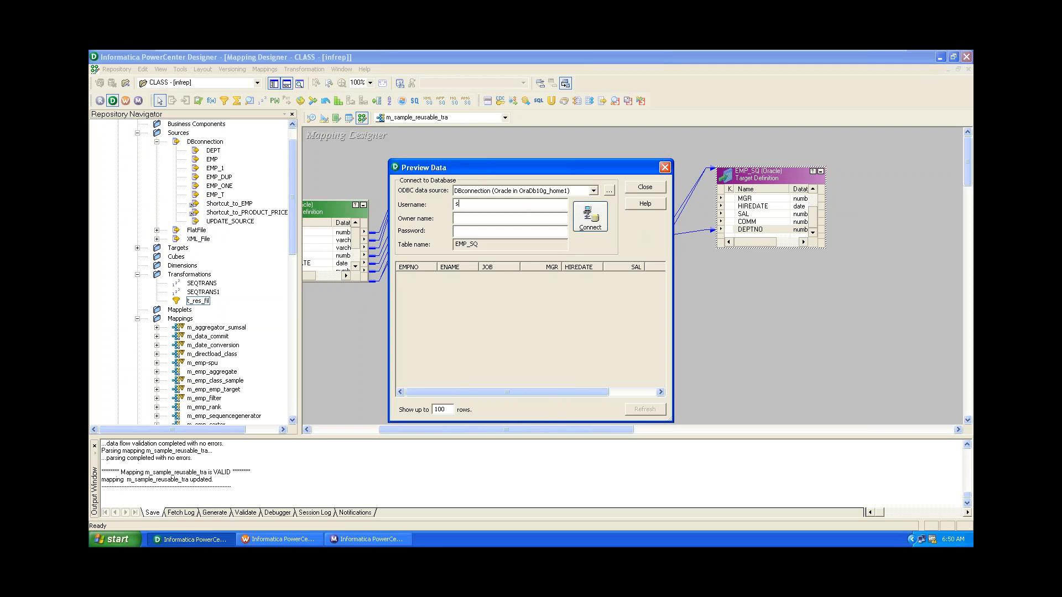
pyautogui.write('scott')
pyautogui.press('Tab')
pyautogui.press('Tab')
pyautogui.write('tiger')
pyautogui.press('Return')
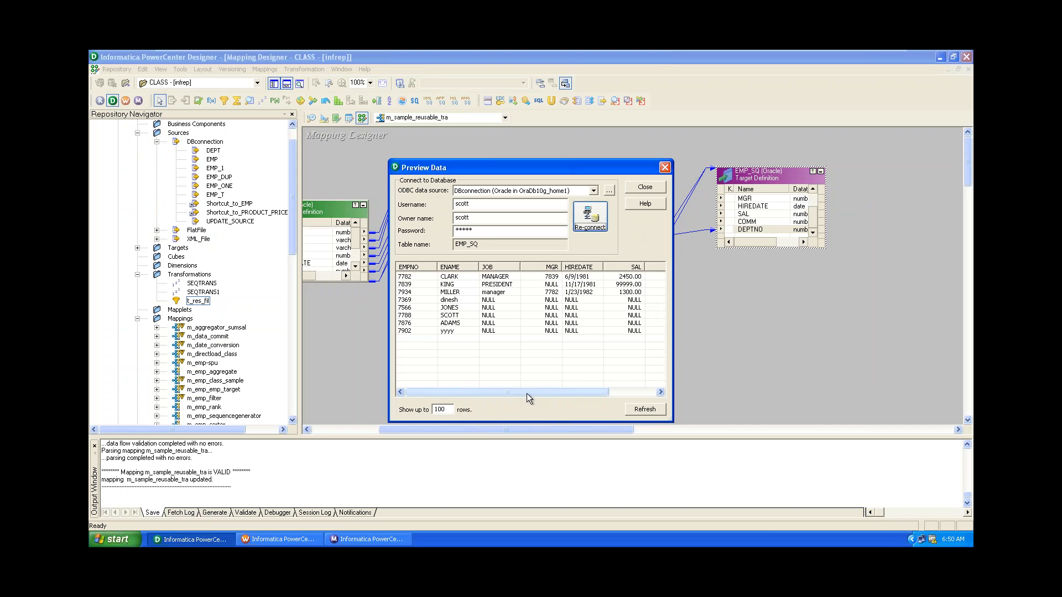
# Review the previewed EMP_SQ rows across all columns through DEPTNO, and close the preview
pyautogui.moveTo(526, 393); pyautogui.dragTo(616, 388)
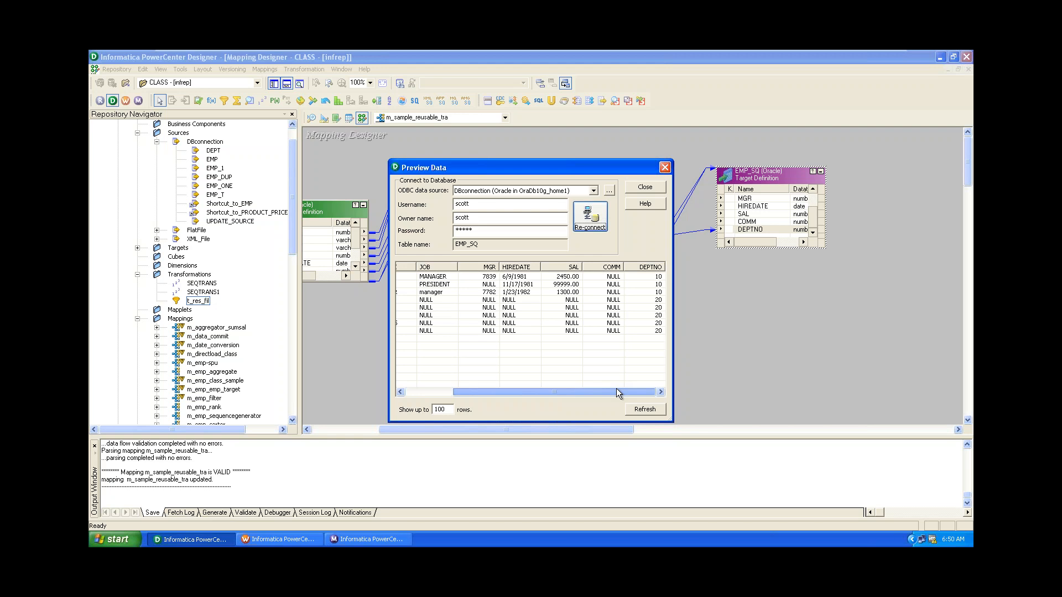
pyautogui.moveTo(616, 388); pyautogui.dragTo(593, 397)
pyautogui.moveTo(535, 391); pyautogui.dragTo(488, 392)
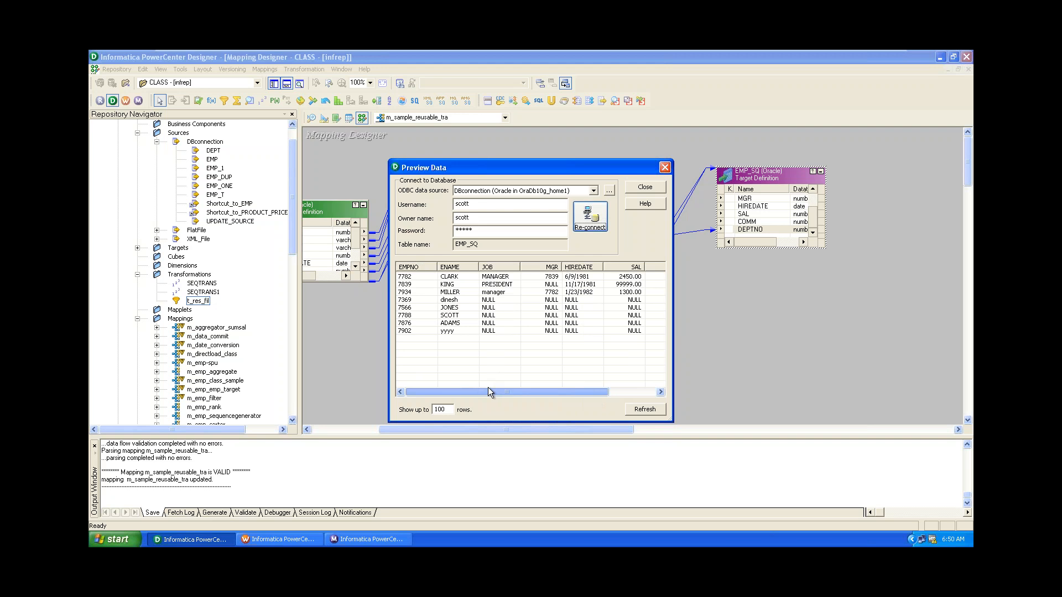
pyautogui.moveTo(499, 386); pyautogui.dragTo(606, 384)
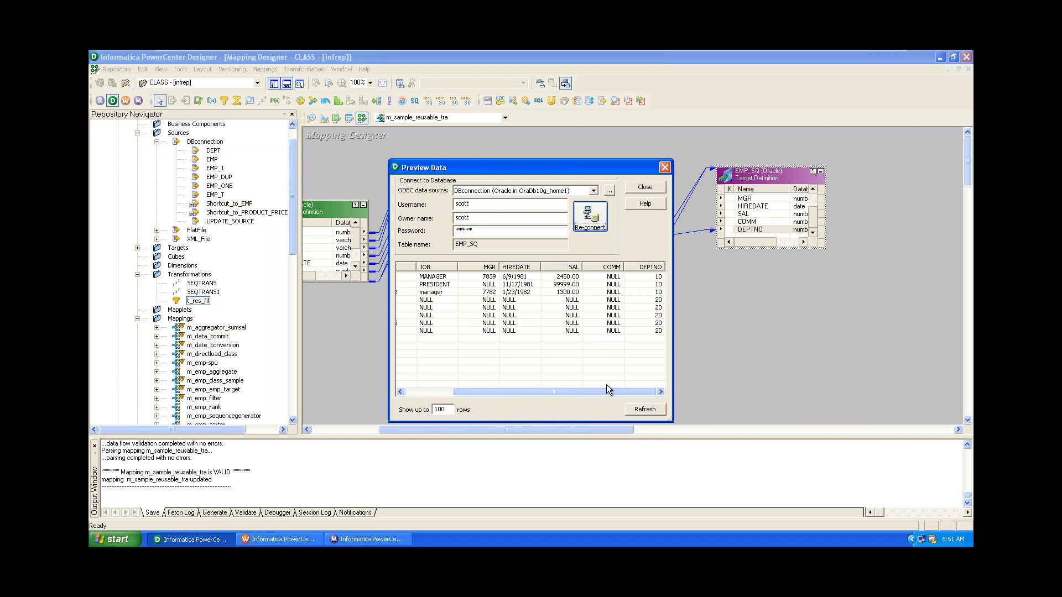
pyautogui.click(646, 299)
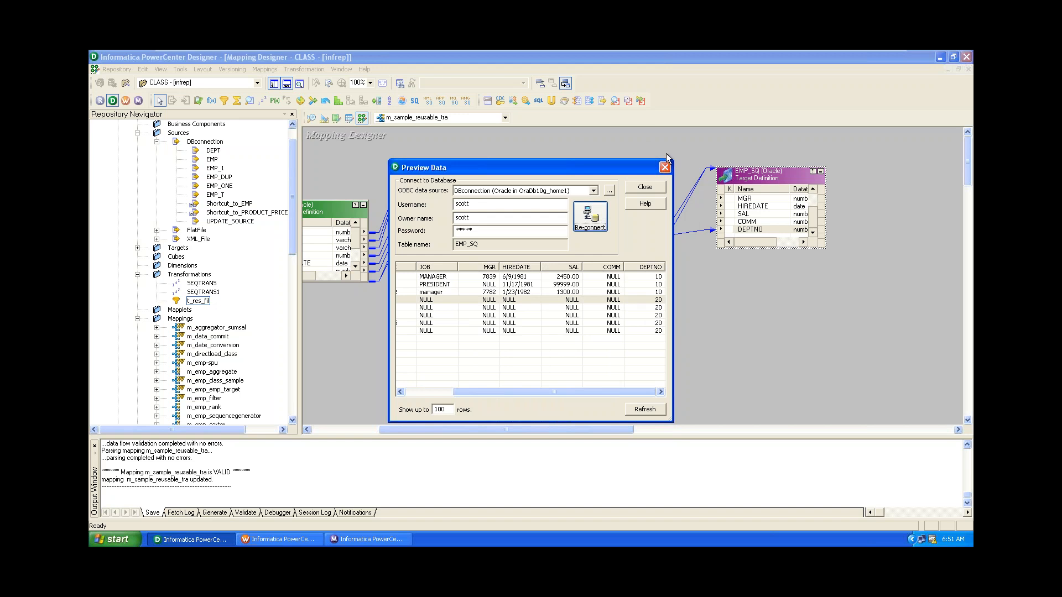
pyautogui.click(664, 167)
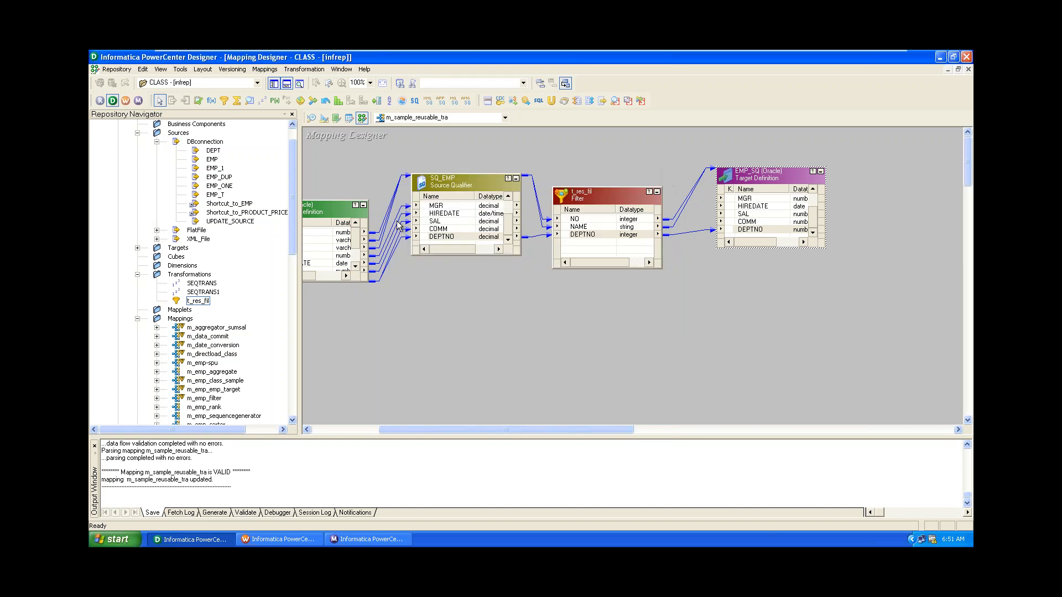
# Open the Transformation Developer, collapse the DBconnection sources in the repository tree and select the Transformations folder
pyautogui.click(349, 118)
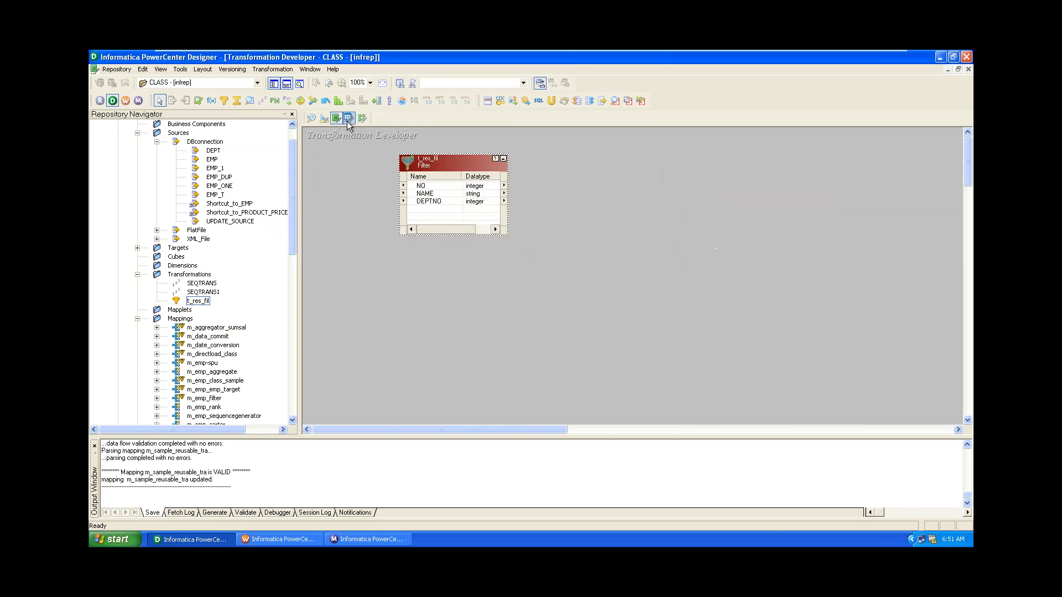
pyautogui.click(349, 119)
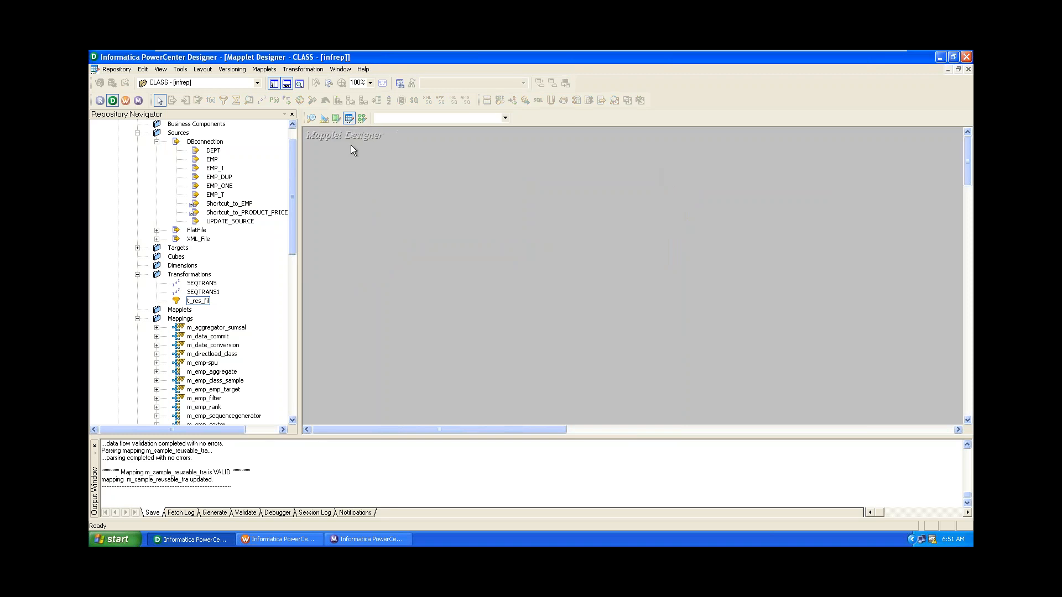
pyautogui.click(335, 120)
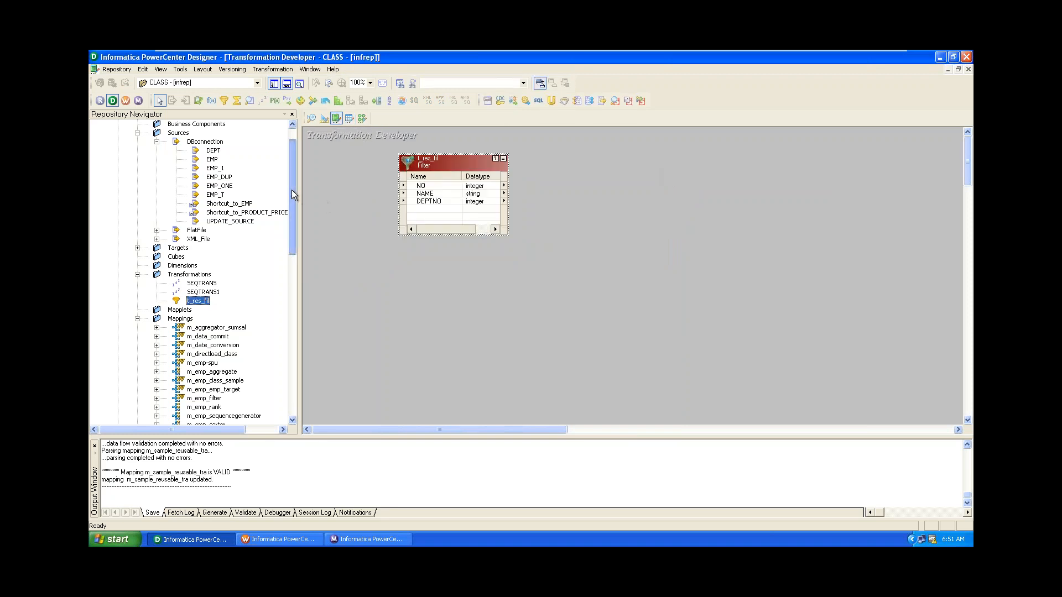
pyautogui.moveTo(291, 190); pyautogui.dragTo(293, 161)
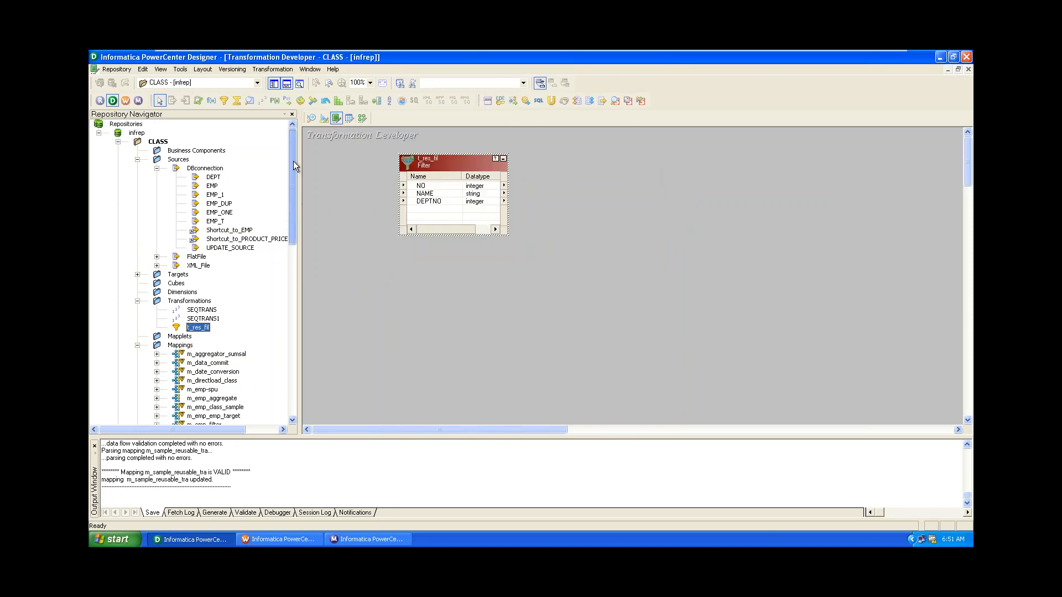
pyautogui.click(317, 264)
pyautogui.moveTo(293, 205); pyautogui.dragTo(294, 170)
pyautogui.click(156, 168)
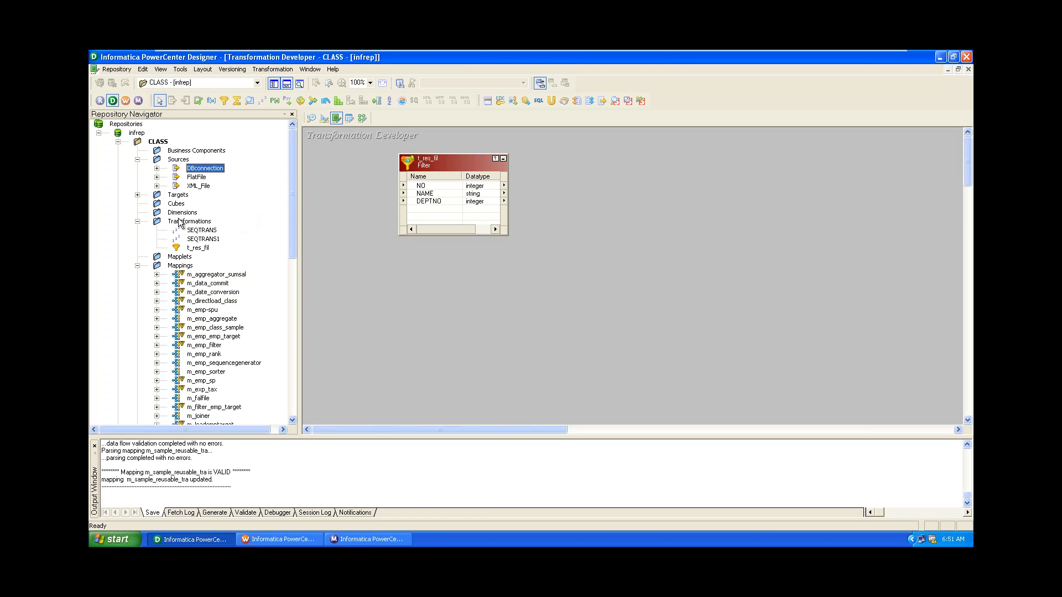
pyautogui.click(196, 223)
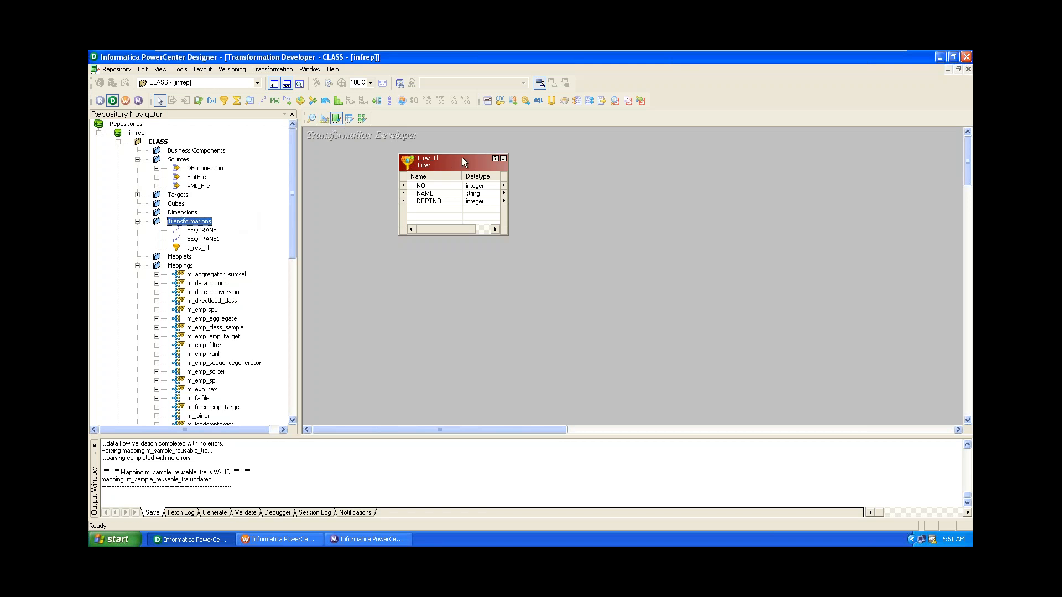
# Move t_res_fil aside in the workspace and create a reusable Expression transformation named t_exp_reus
pyautogui.moveTo(462, 157); pyautogui.dragTo(778, 214)
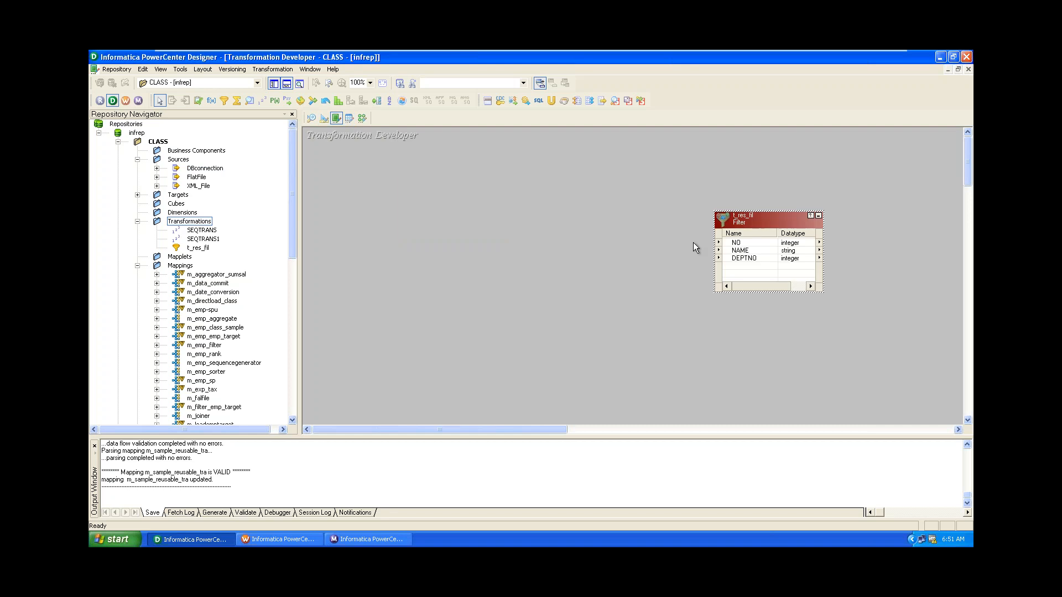
pyautogui.click(271, 70)
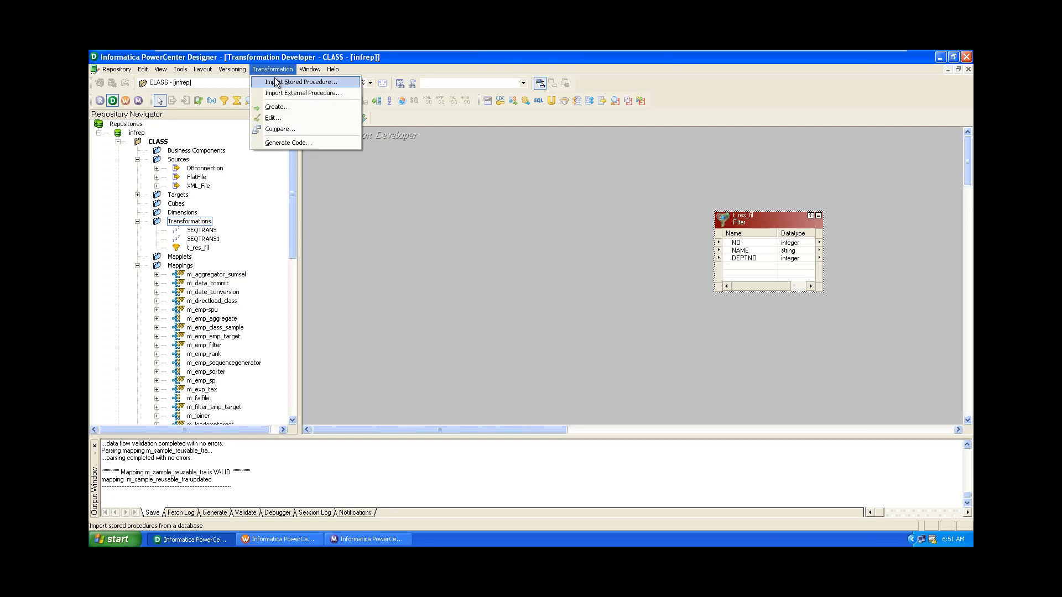
pyautogui.click(276, 107)
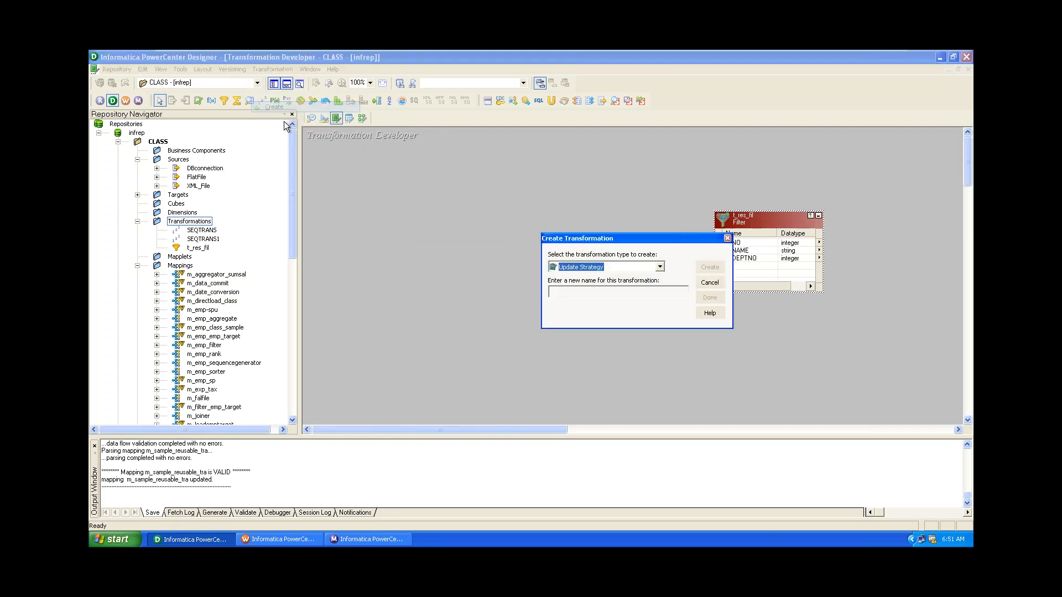
pyautogui.click(661, 267)
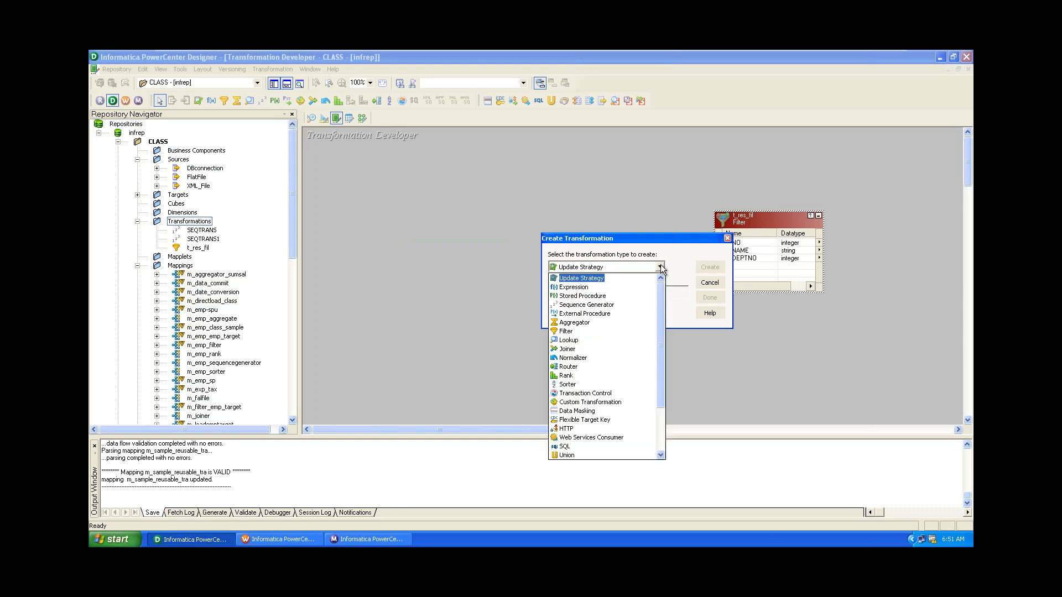
pyautogui.click(634, 287)
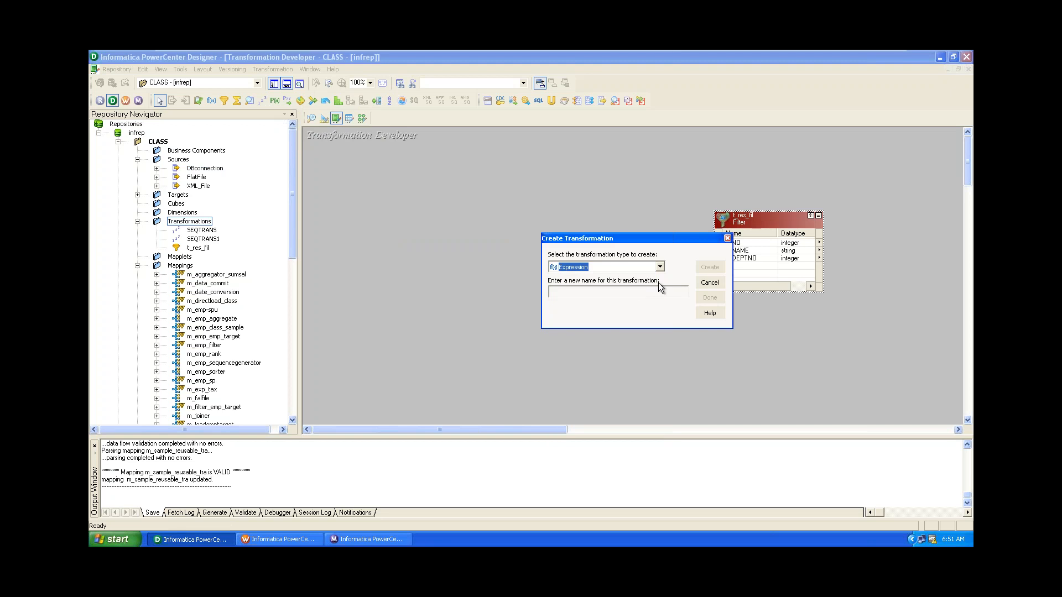
pyautogui.click(650, 292)
pyautogui.write('t_exp_reus')
pyautogui.click(710, 267)
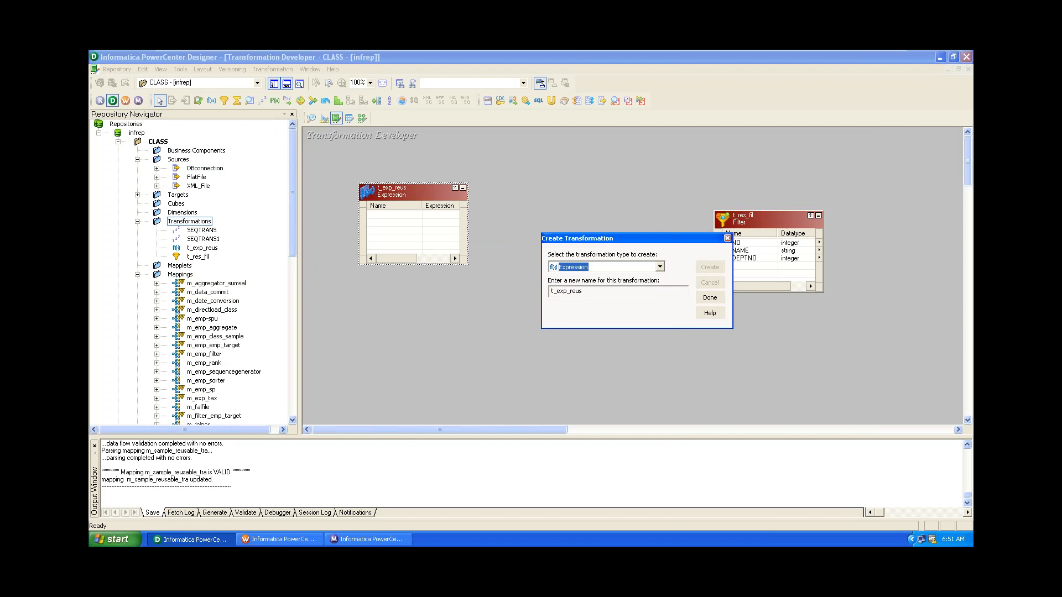
pyautogui.click(710, 298)
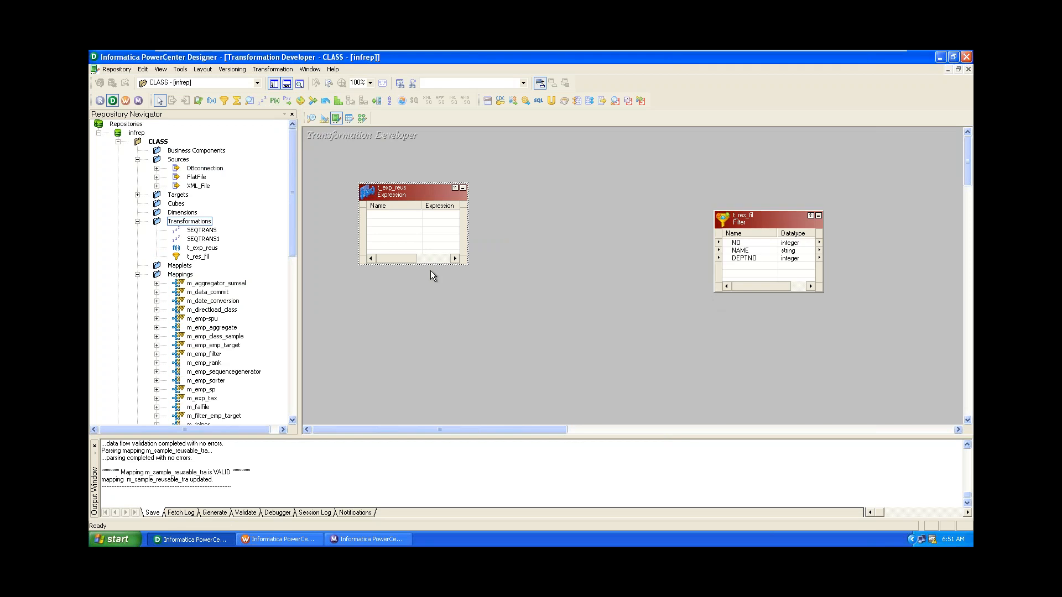
# Add two ports named sal and tax to the t_exp_reus transformation
pyautogui.doubleClick(404, 194)
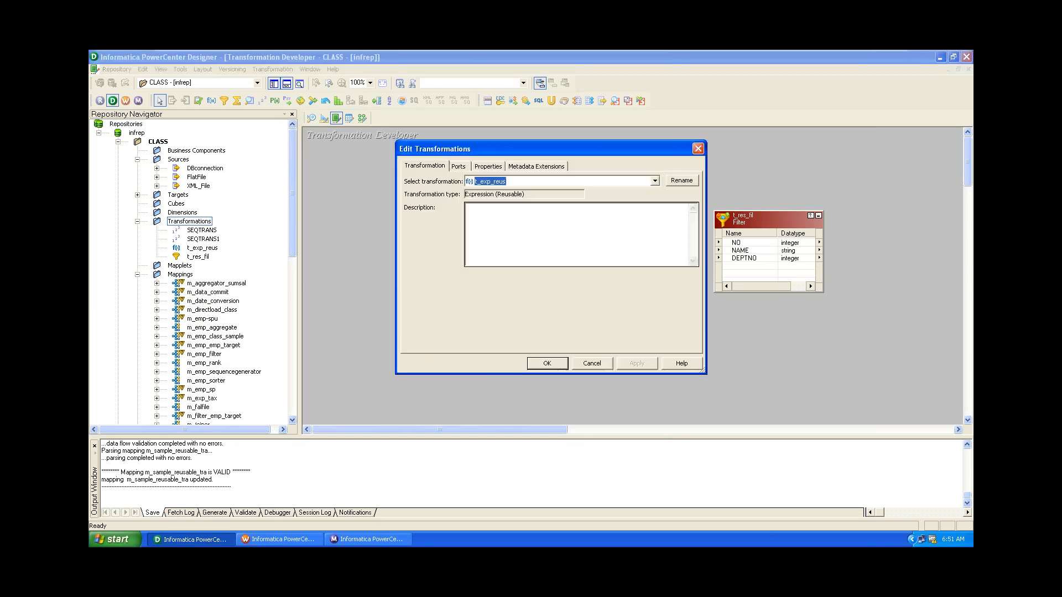
pyautogui.click(459, 166)
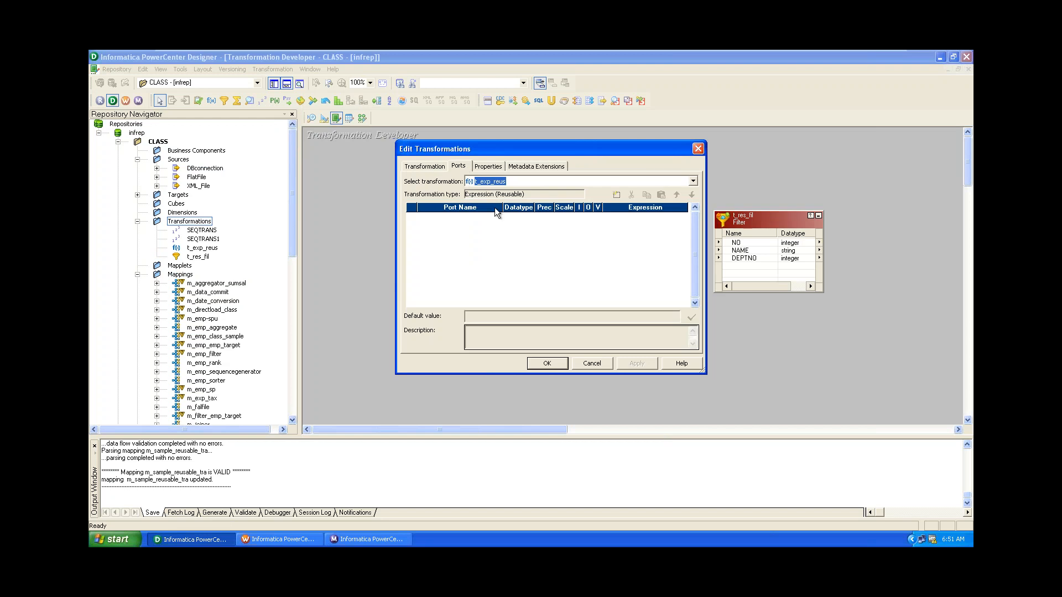
pyautogui.click(616, 195)
pyautogui.click(616, 195)
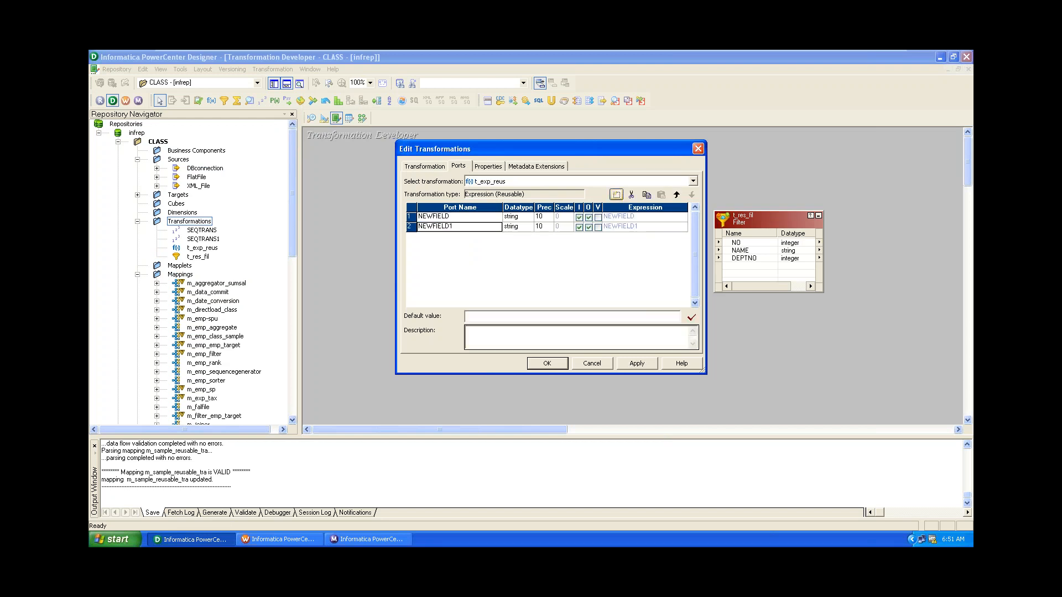
pyautogui.click(450, 216)
pyautogui.write('sal')
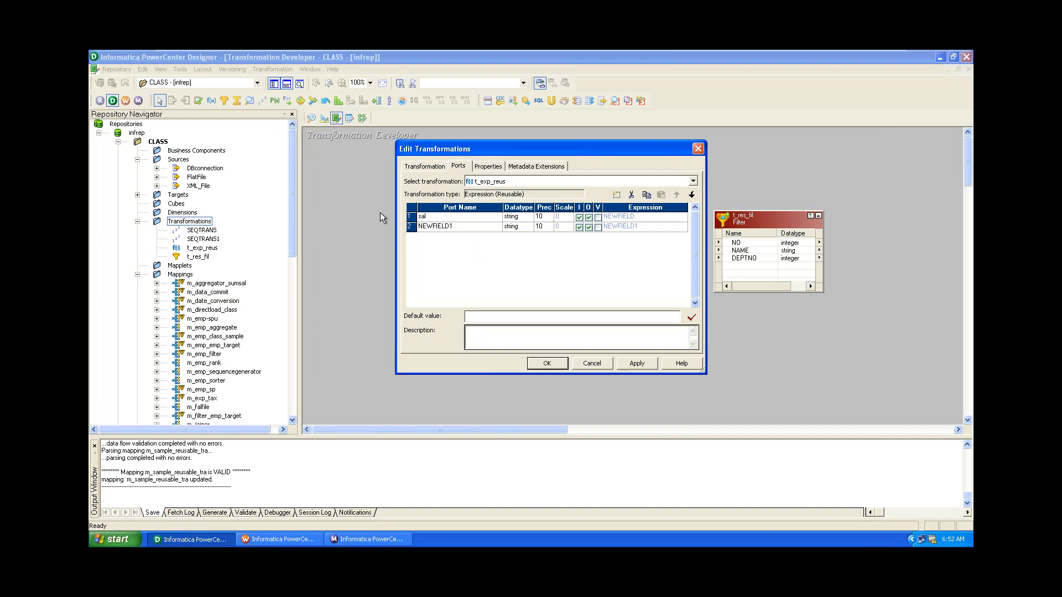
pyautogui.click(459, 228)
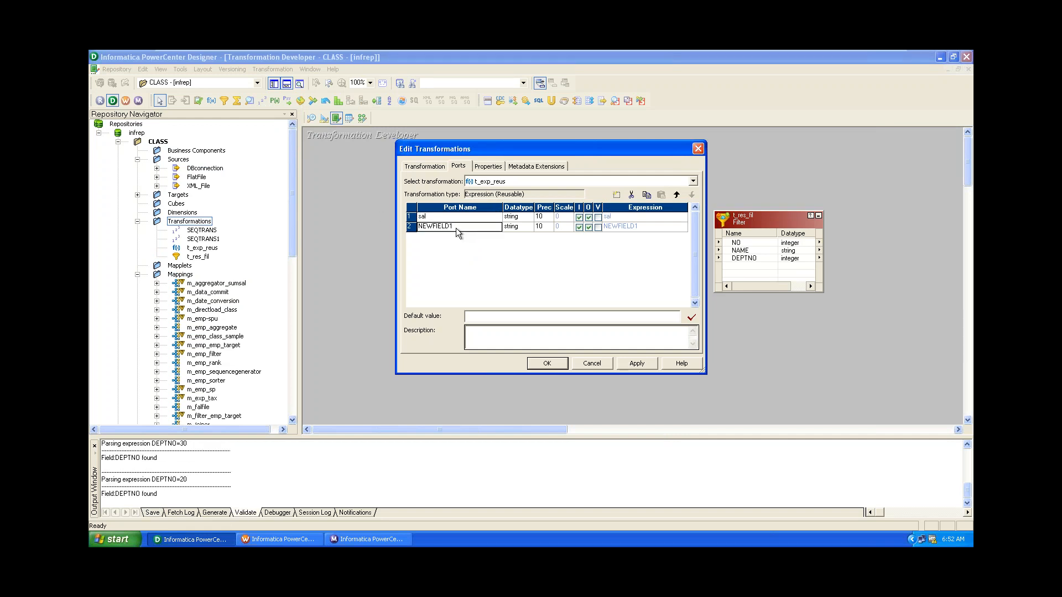
pyautogui.click(455, 226)
pyautogui.write('tax')
# Set the datatype of the sal and tax ports to integer and make tax an output-only port
pyautogui.click(527, 217)
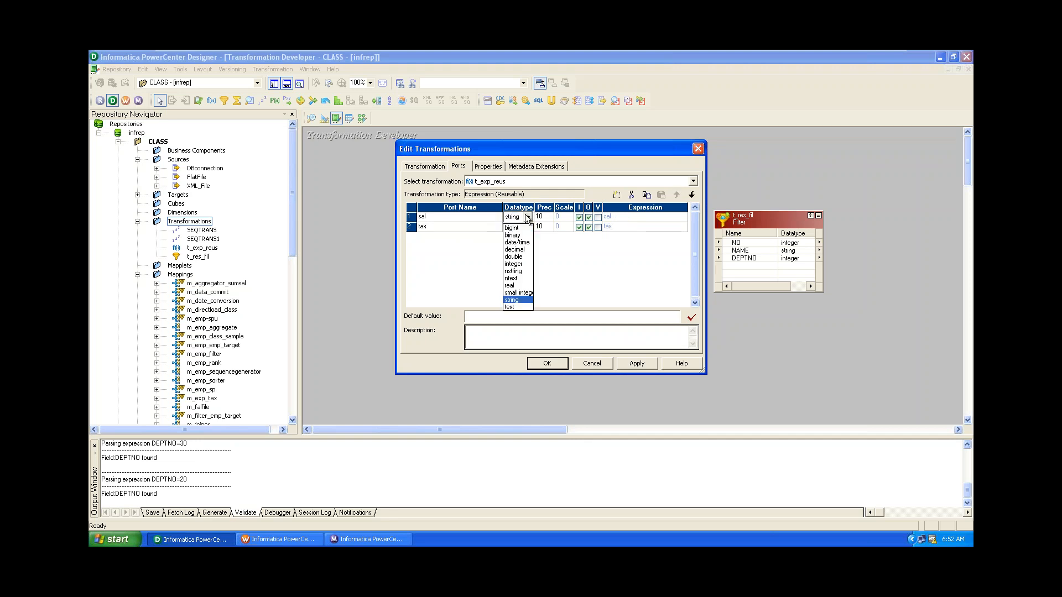
pyautogui.click(526, 265)
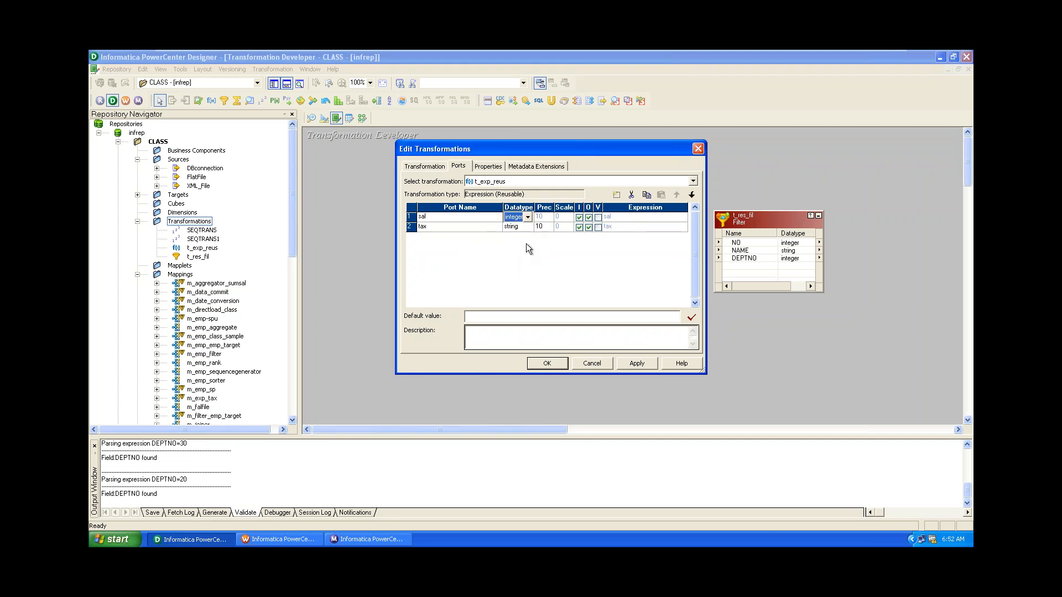
pyautogui.click(528, 226)
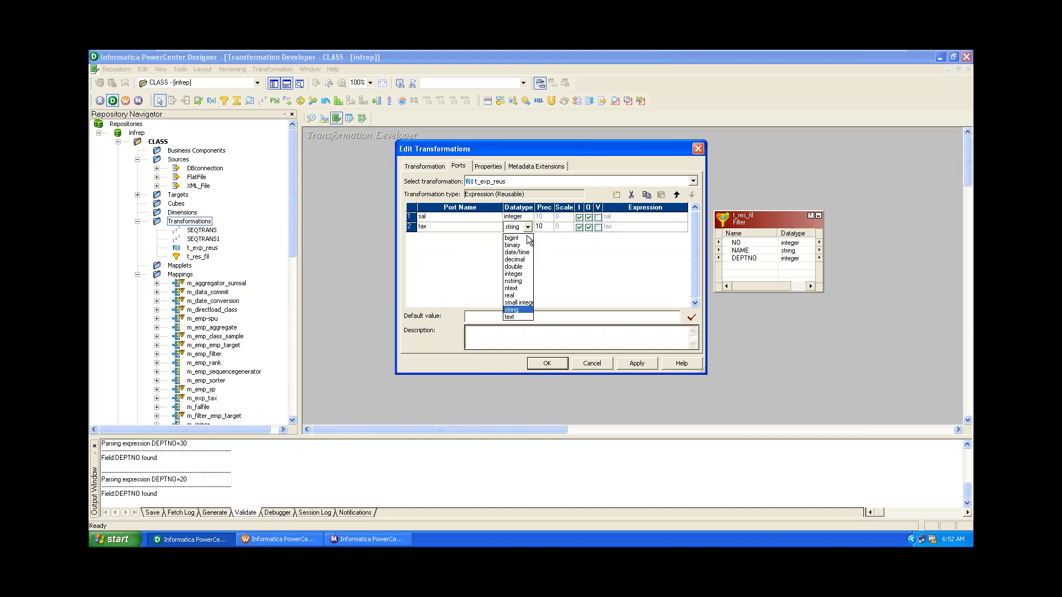
pyautogui.click(528, 275)
pyautogui.click(578, 228)
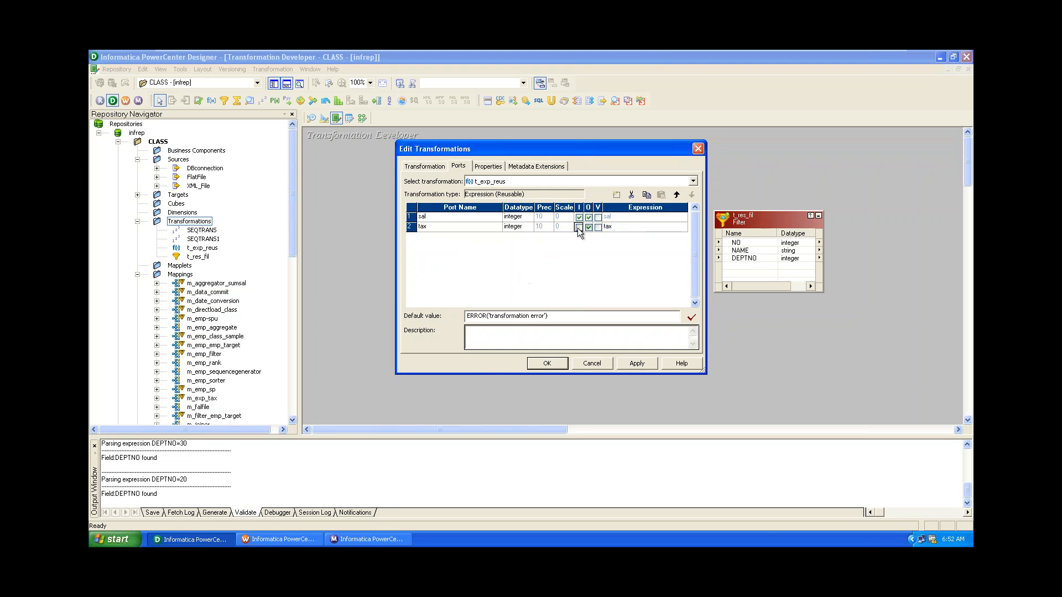
# Define the tax port's expression as sal*0.23, validate it and accept it
pyautogui.click(683, 227)
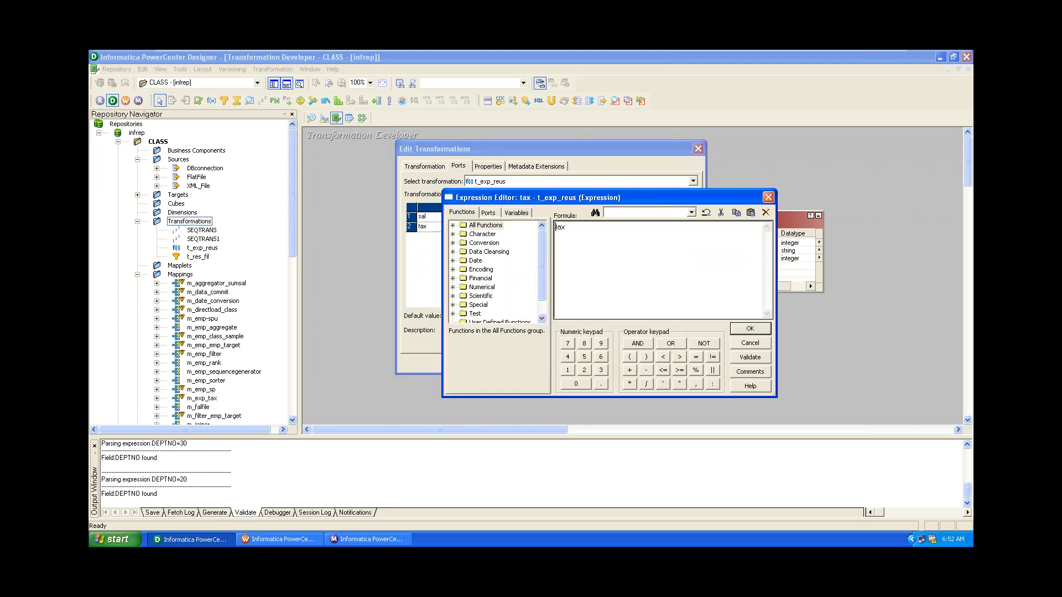
pyautogui.hotkey('shift', 'Left')
pyautogui.hotkey('shift', 'Left')
pyautogui.hotkey('shift', 'Left')
pyautogui.write('sa')
pyautogui.doubleClick(558, 229)
pyautogui.click(489, 213)
pyautogui.click(498, 227)
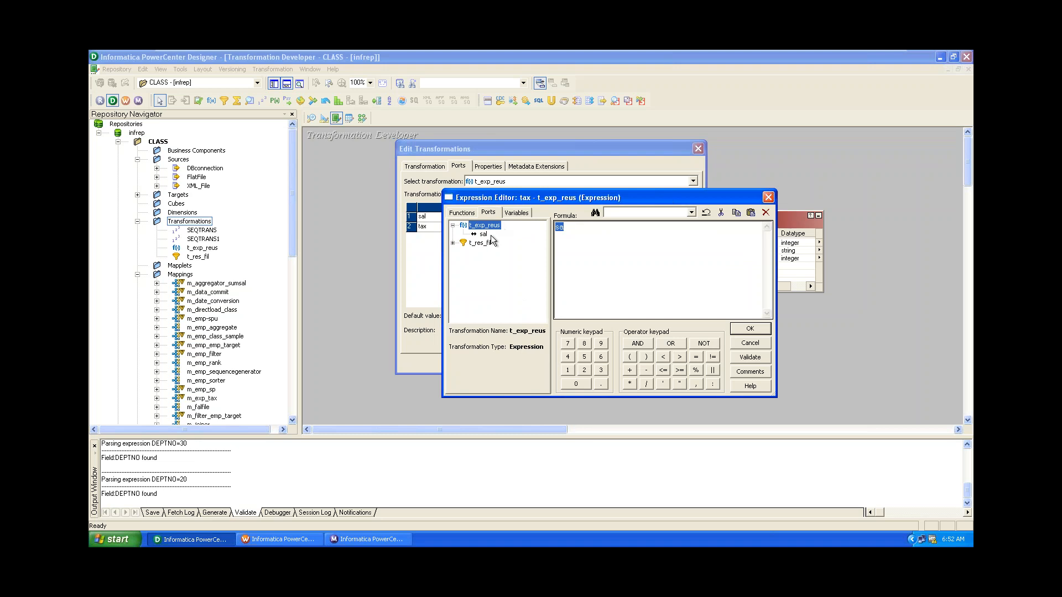
pyautogui.doubleClick(483, 234)
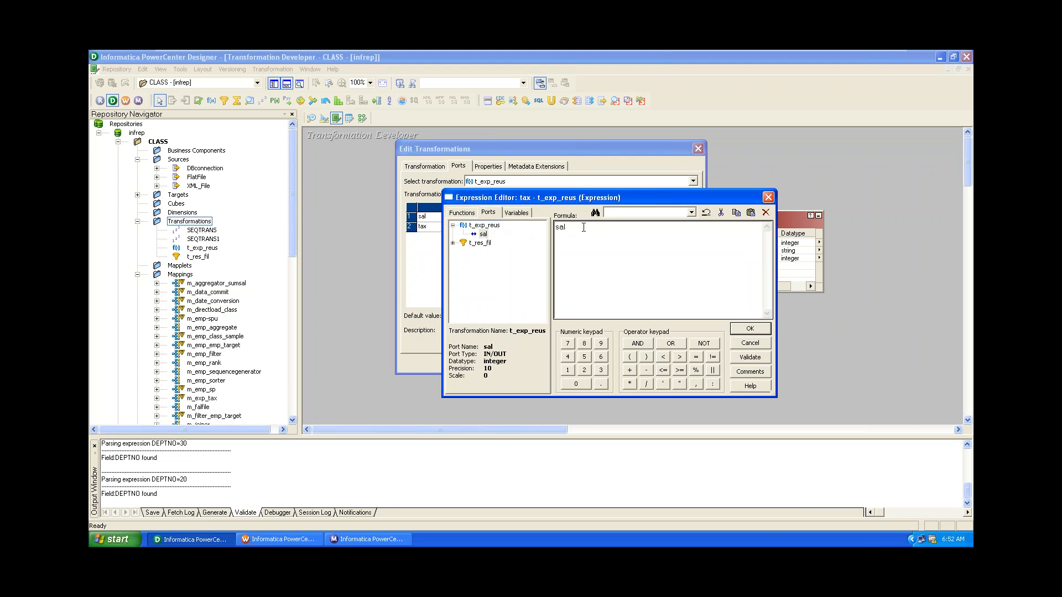
pyautogui.write('*0.23')
pyautogui.click(749, 357)
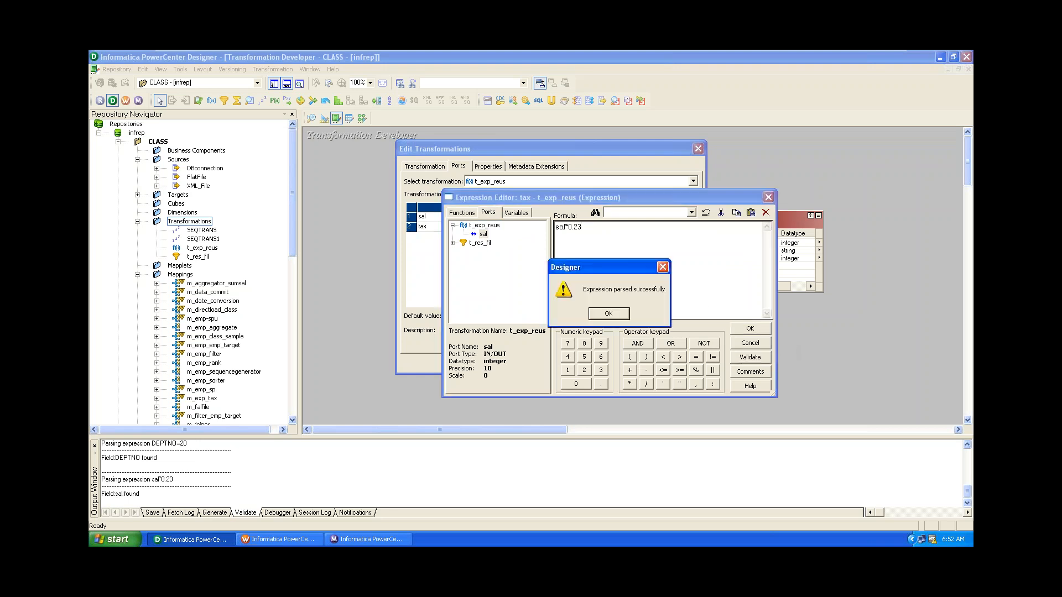
pyautogui.click(608, 314)
pyautogui.click(745, 330)
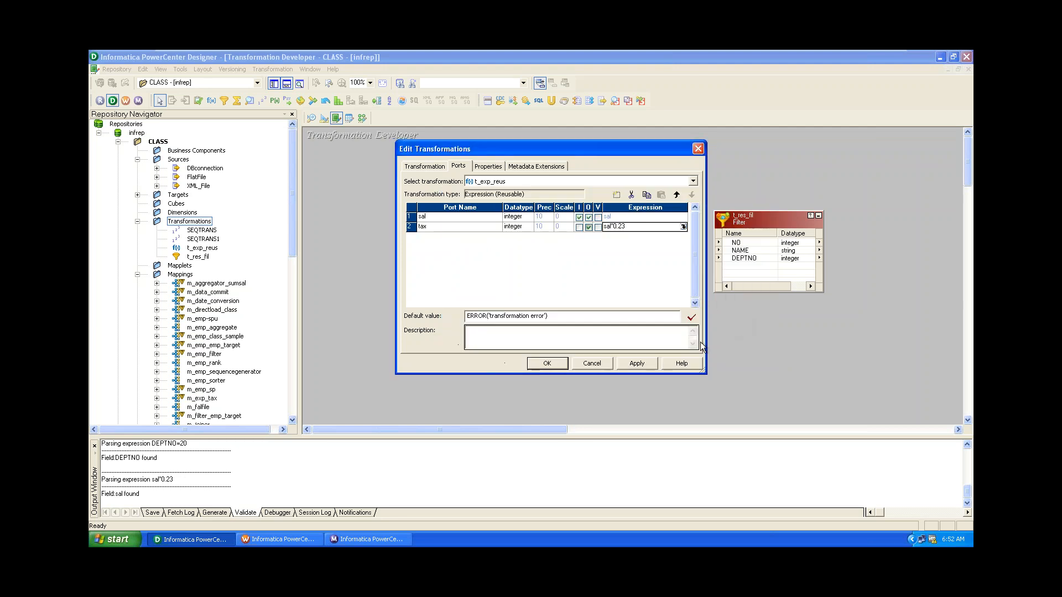
# Apply the port settings of t_exp_reus and save the transformation to the repository
pyautogui.click(635, 362)
pyautogui.click(548, 363)
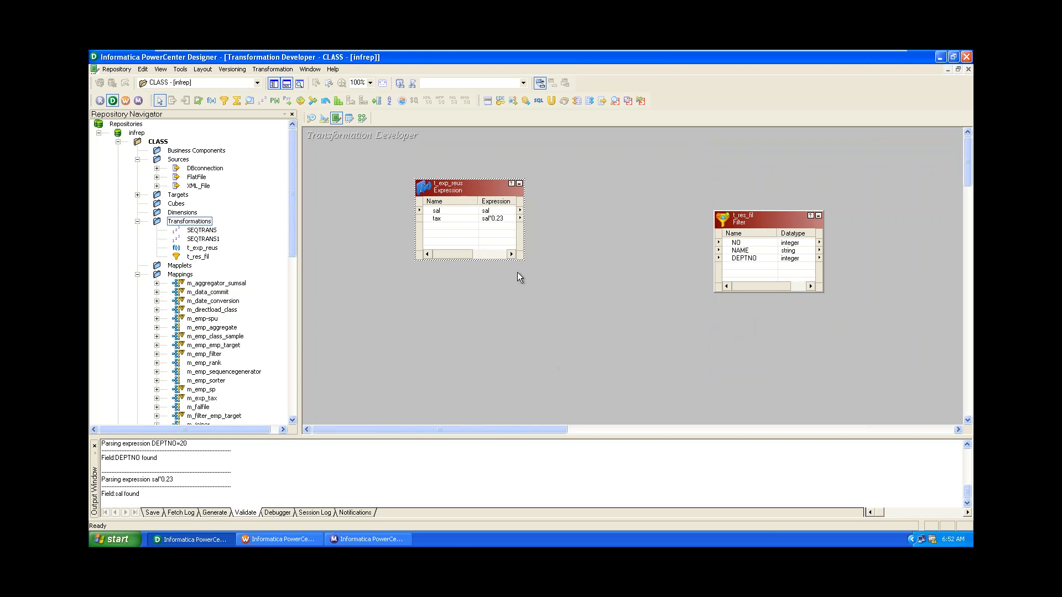
pyautogui.hotkey('ctrl', 's')
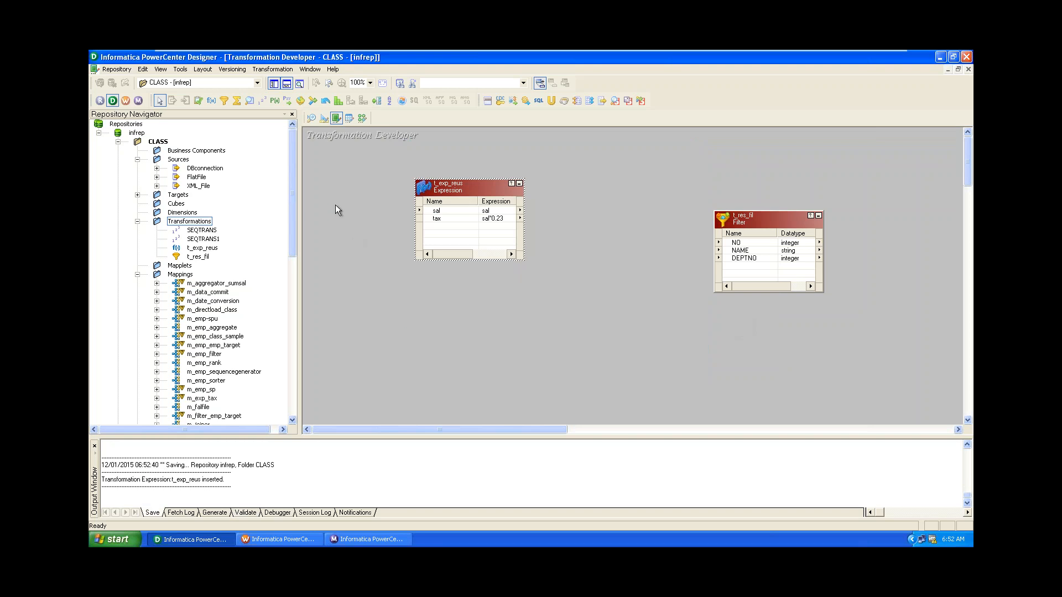
pyautogui.hotkey('ctrl', 's')
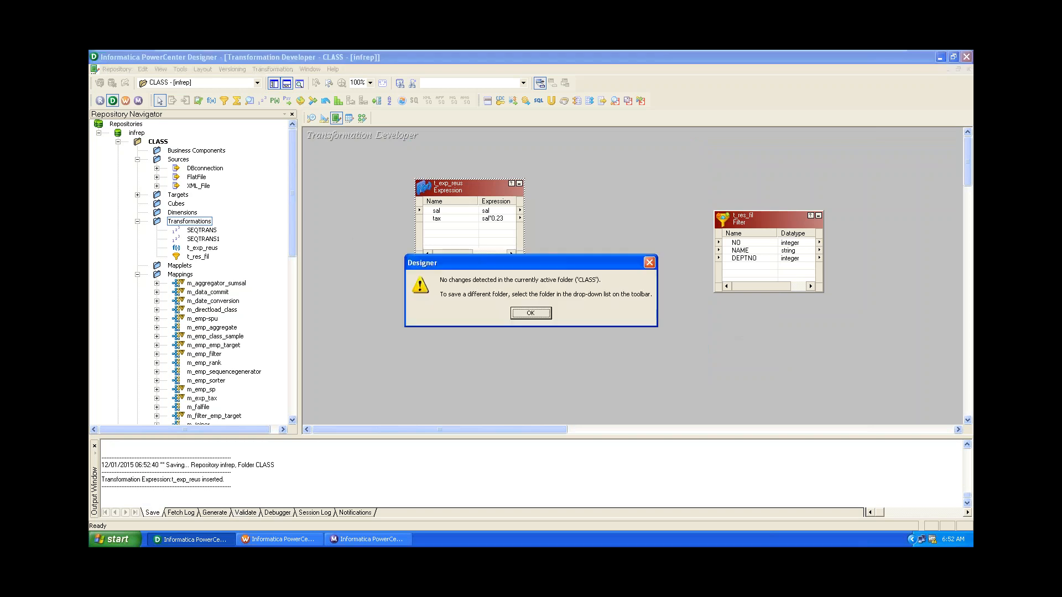
pyautogui.click(531, 313)
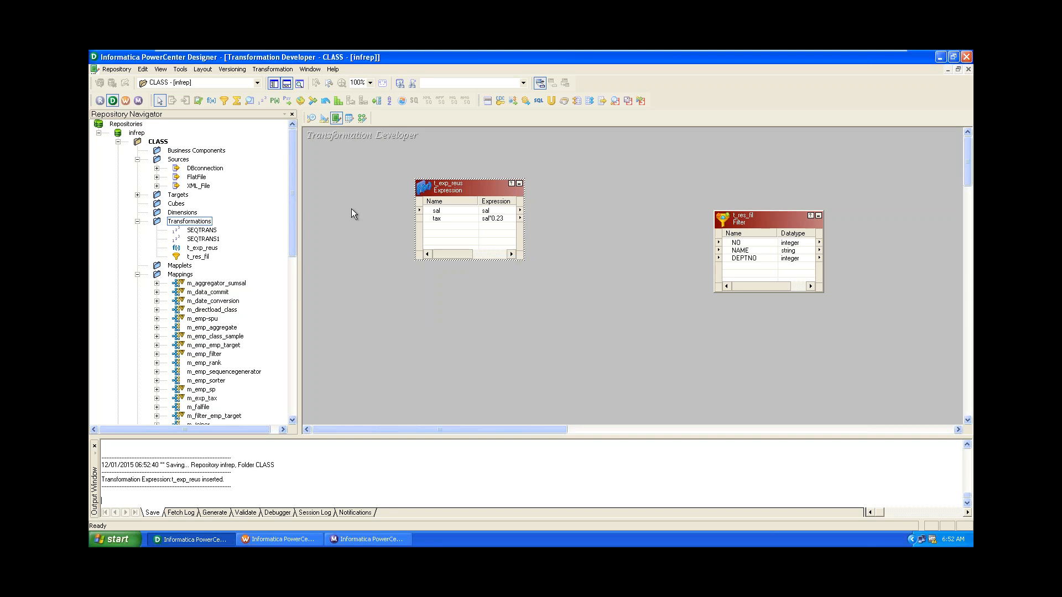
# Return to the Mapping Designer and delete the t_res_fil filter from the m_sample_reusable_tra mapping
pyautogui.click(362, 118)
pyautogui.moveTo(614, 191); pyautogui.dragTo(630, 277)
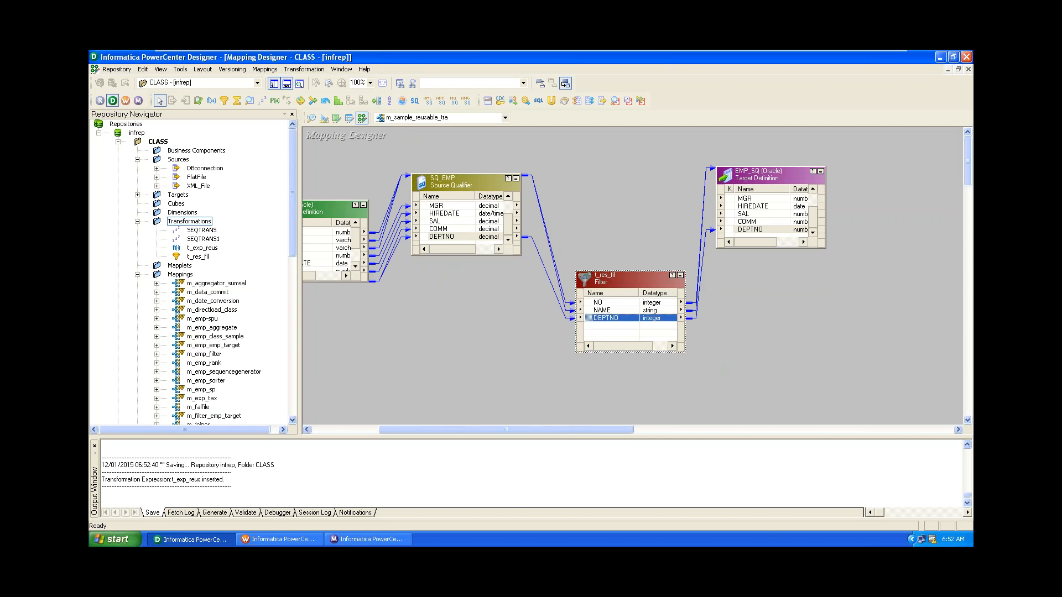
pyautogui.press('Delete')
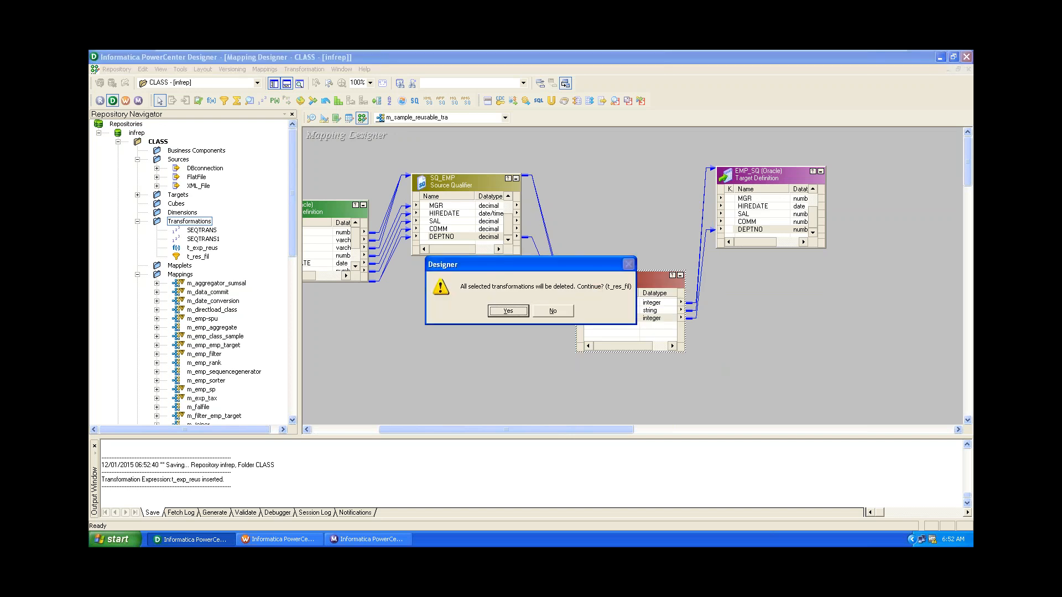
pyautogui.click(509, 312)
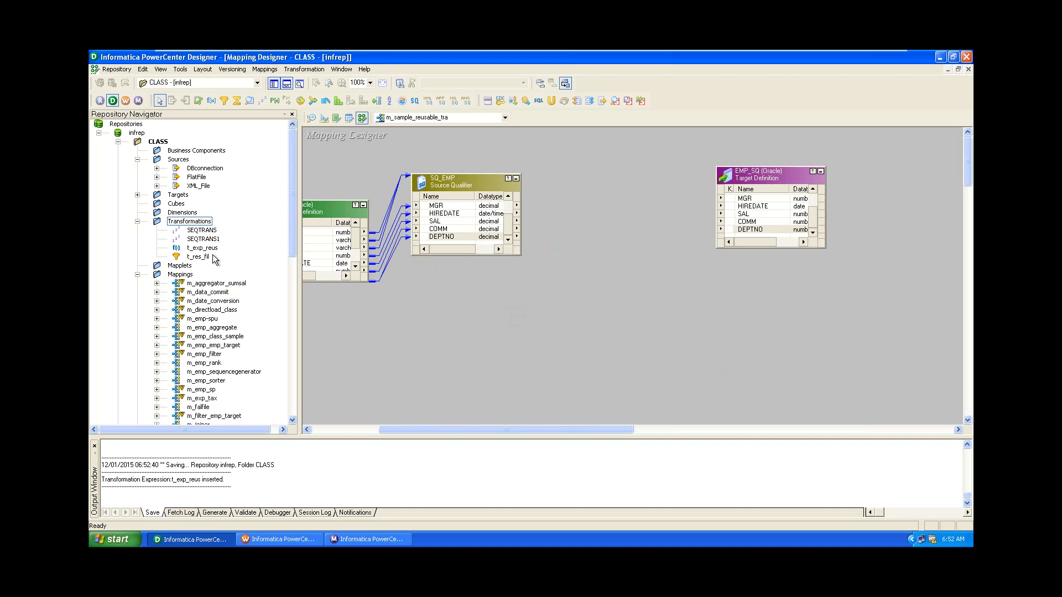
# Place the reusable t_exp_reus between SQ_EMP and EMP_SQ and link SAL from SQ_EMP to its sal port
pyautogui.moveTo(210, 253); pyautogui.dragTo(570, 215)
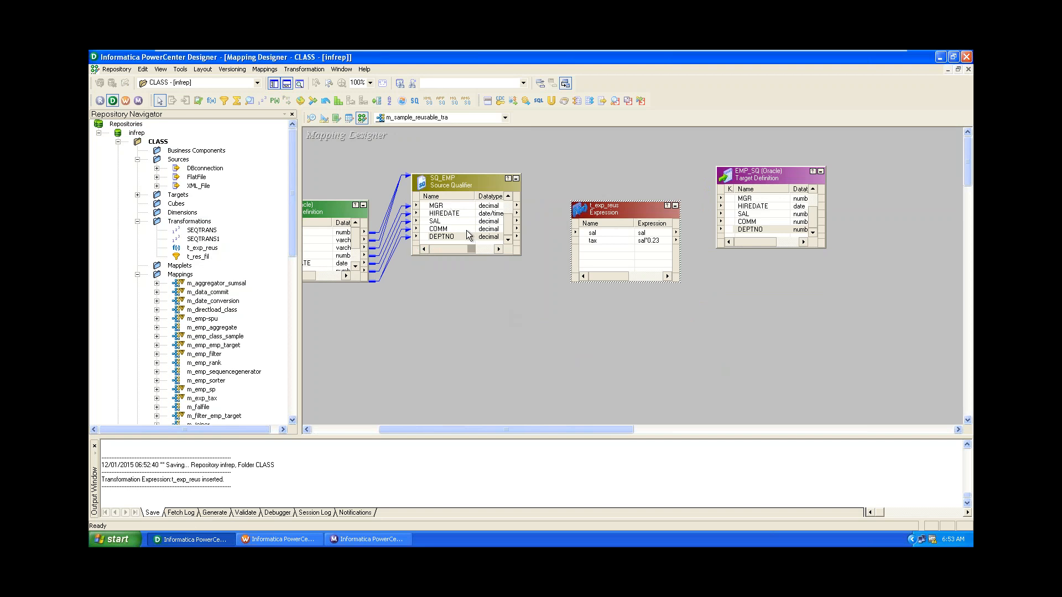
pyautogui.moveTo(453, 226); pyautogui.dragTo(596, 234)
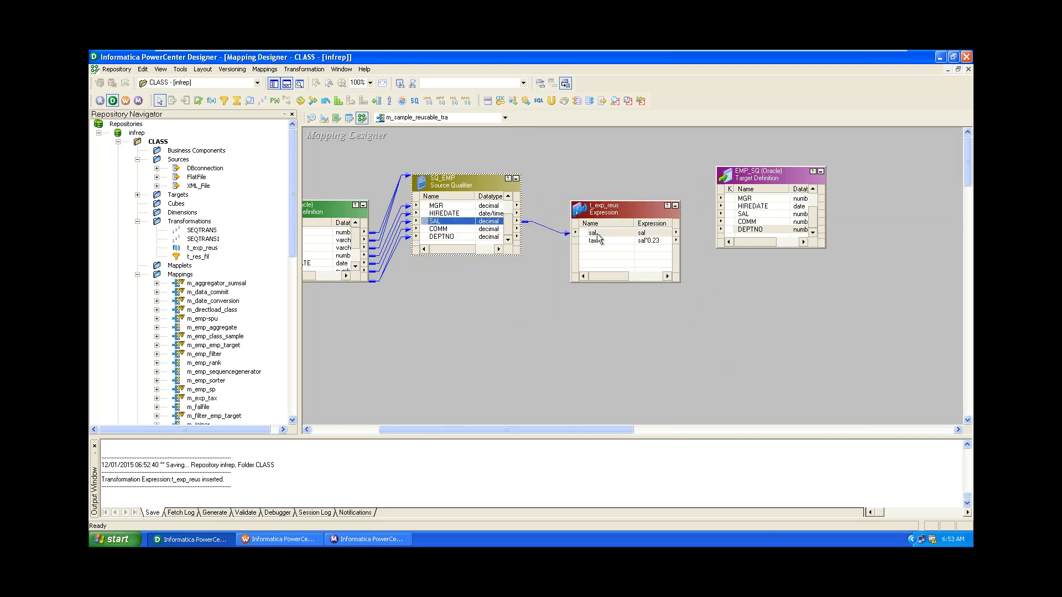
# Enlarge the EMP_SQ target to show all its columns and link the tax port of t_exp_reus to COMM
pyautogui.click(610, 244)
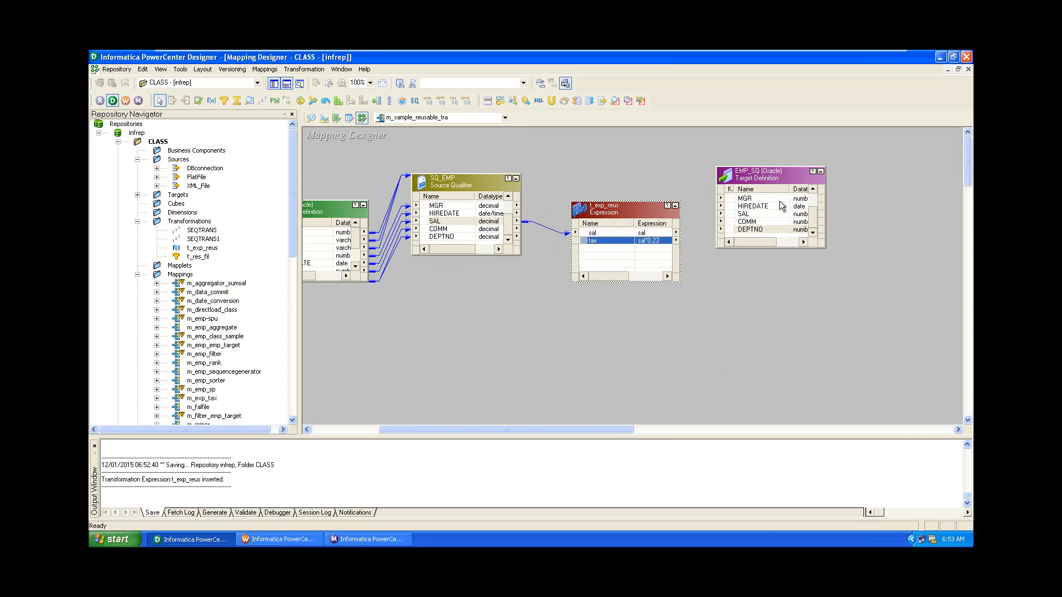
pyautogui.click(813, 223)
pyautogui.moveTo(813, 223); pyautogui.dragTo(794, 327)
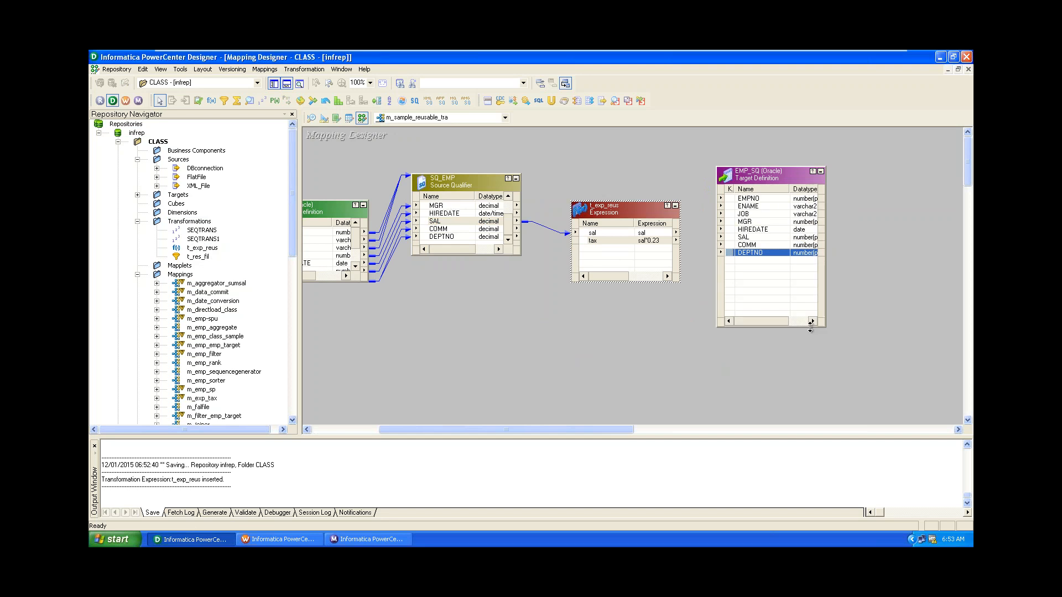
pyautogui.click(590, 241)
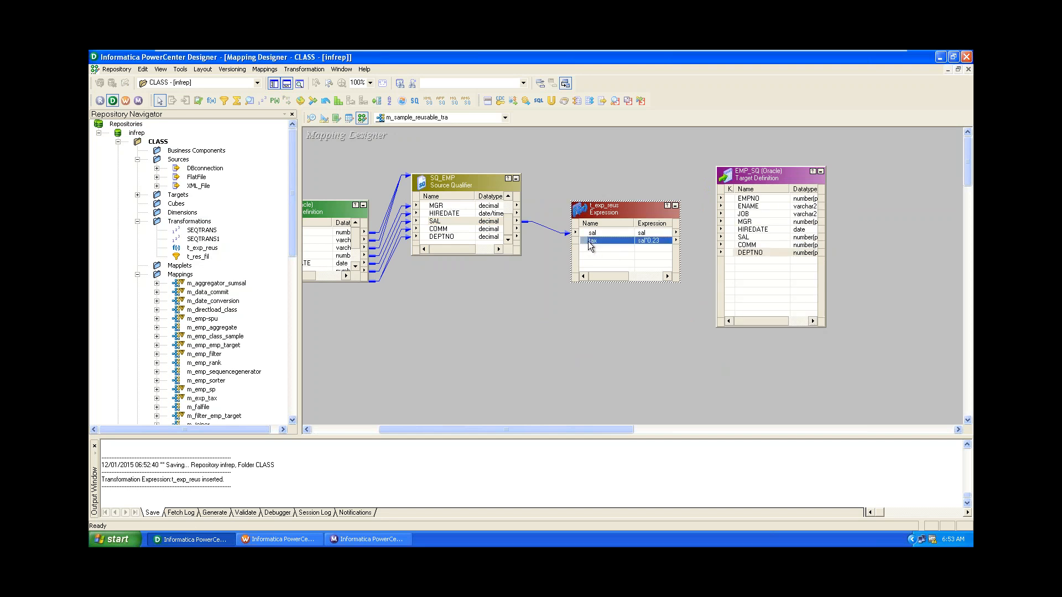
pyautogui.moveTo(590, 242); pyautogui.dragTo(724, 245)
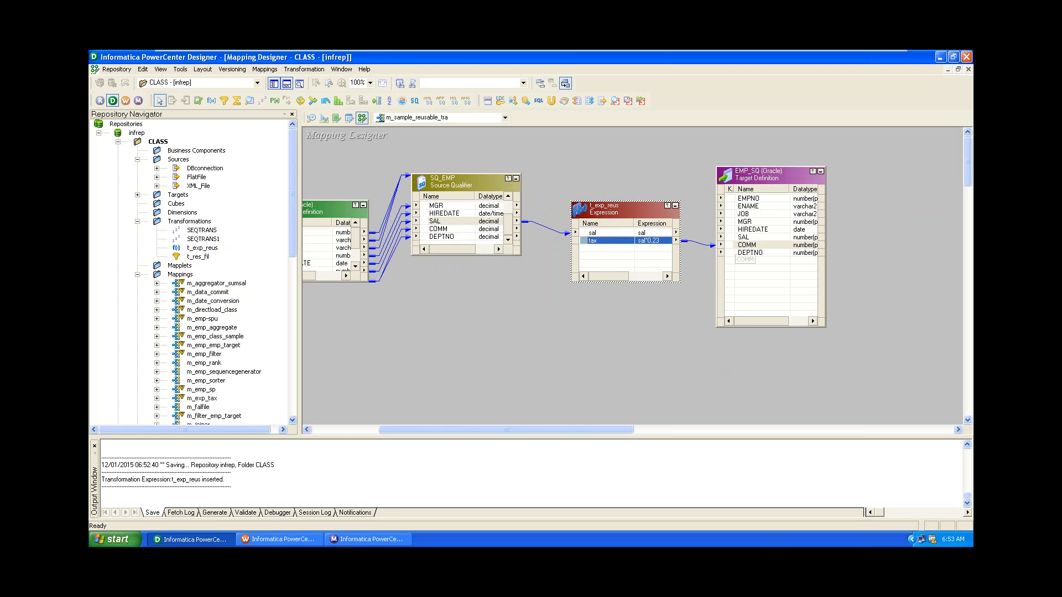
# Inspect the tax port's expression in the mapping's t_exp_reus instance and close the Expression Editor
pyautogui.doubleClick(635, 248)
pyautogui.click(649, 226)
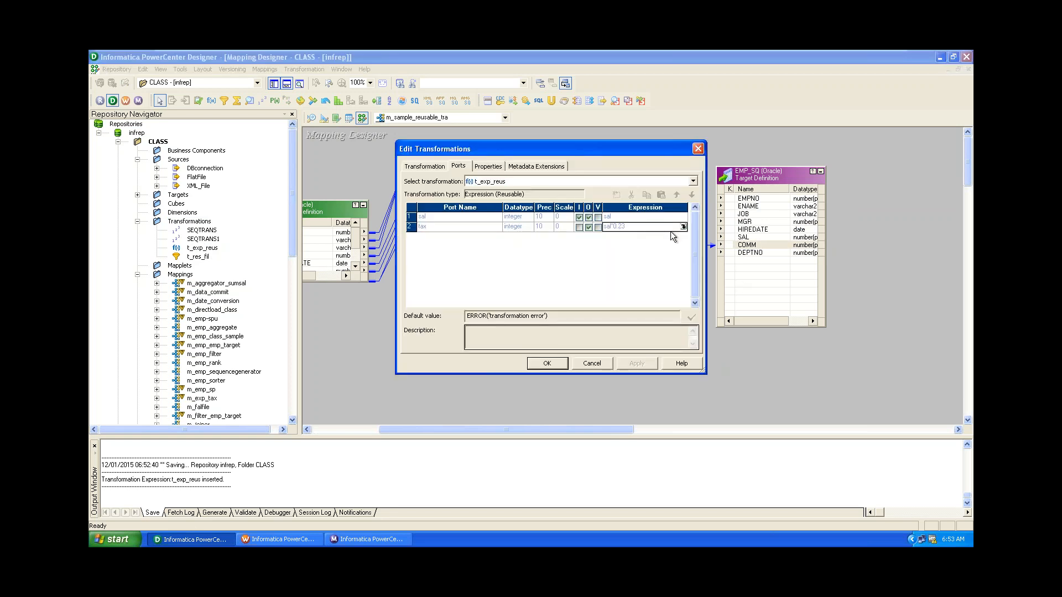
pyautogui.click(689, 227)
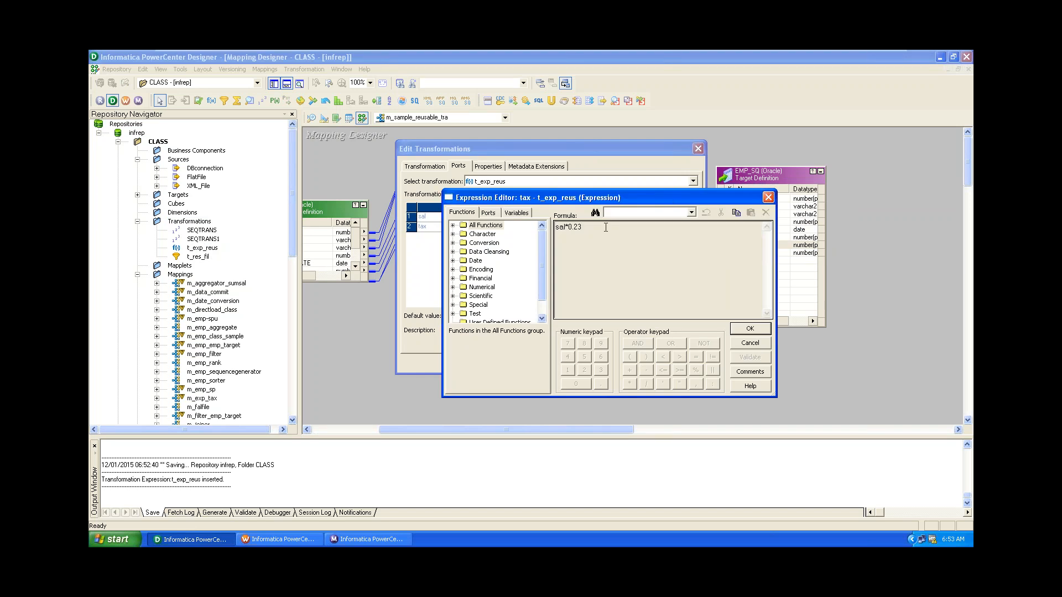
pyautogui.click(768, 198)
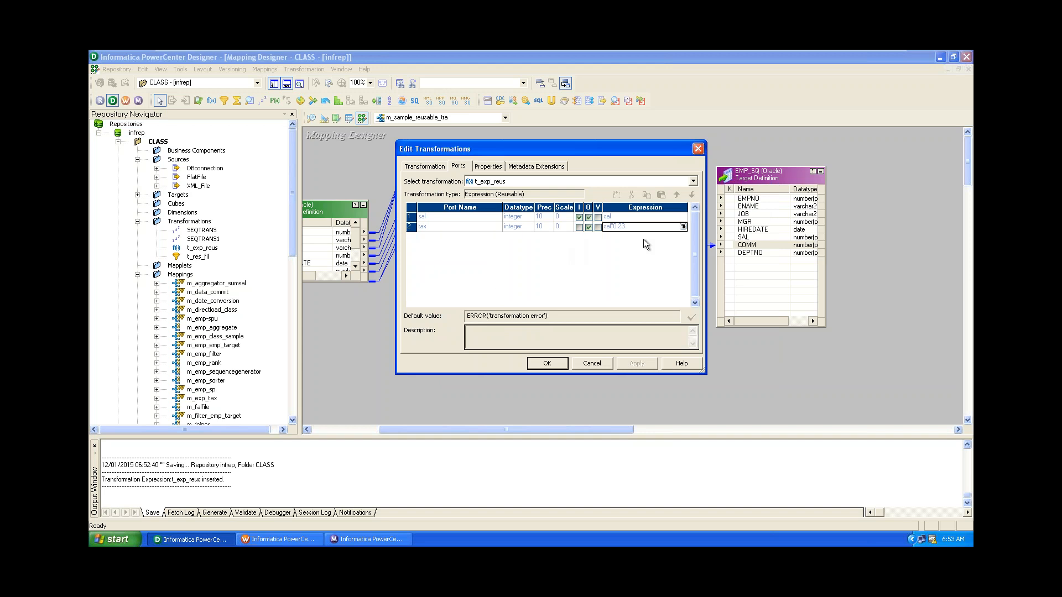
# Try to edit the tax formula of t_exp_reus from within the mapping, review its ports again and close the dialogs
pyautogui.click(681, 227)
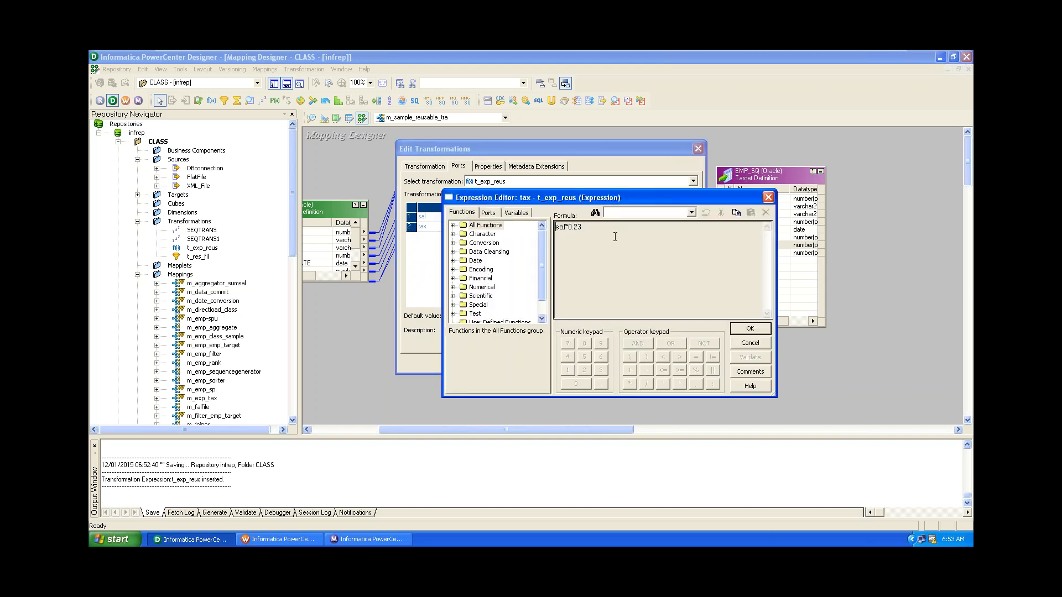
pyautogui.hotkey('shift', 'Left')
pyautogui.hotkey('shift', 'Left')
pyautogui.moveTo(583, 227); pyautogui.dragTo(555, 226)
pyautogui.click(768, 198)
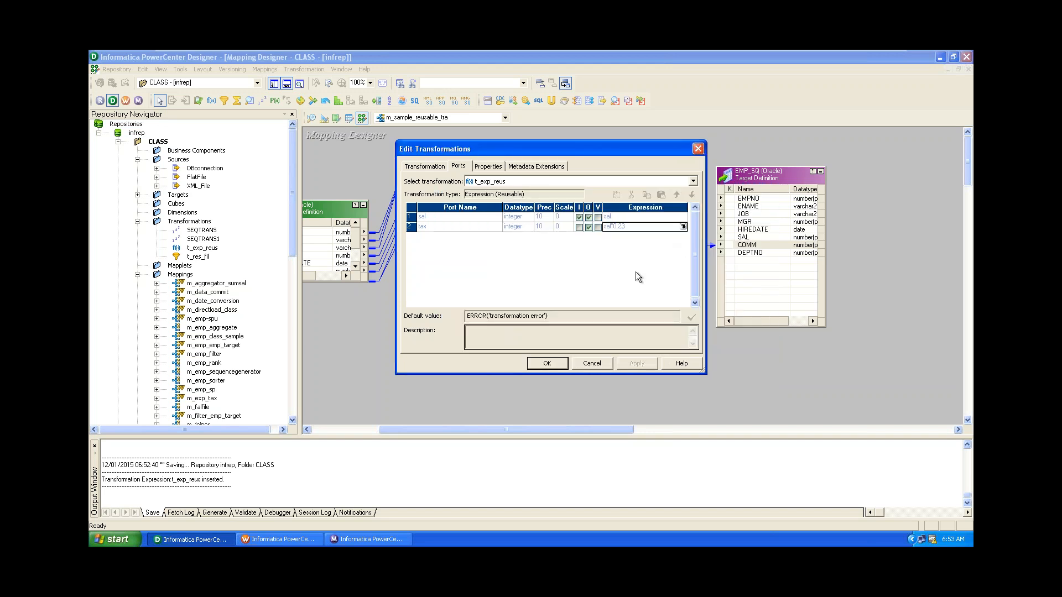
pyautogui.click(682, 226)
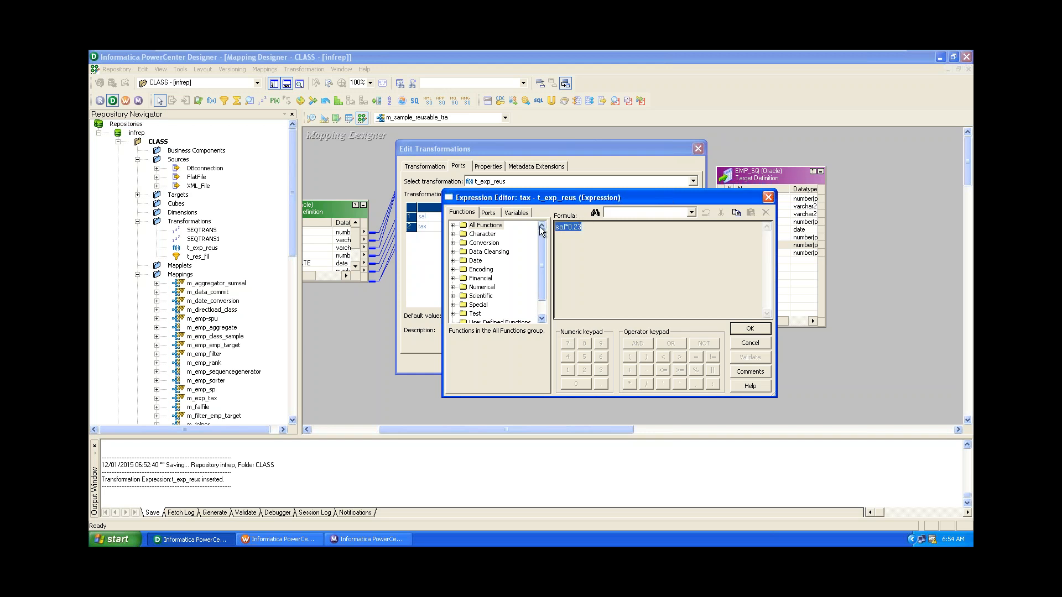
pyautogui.click(768, 197)
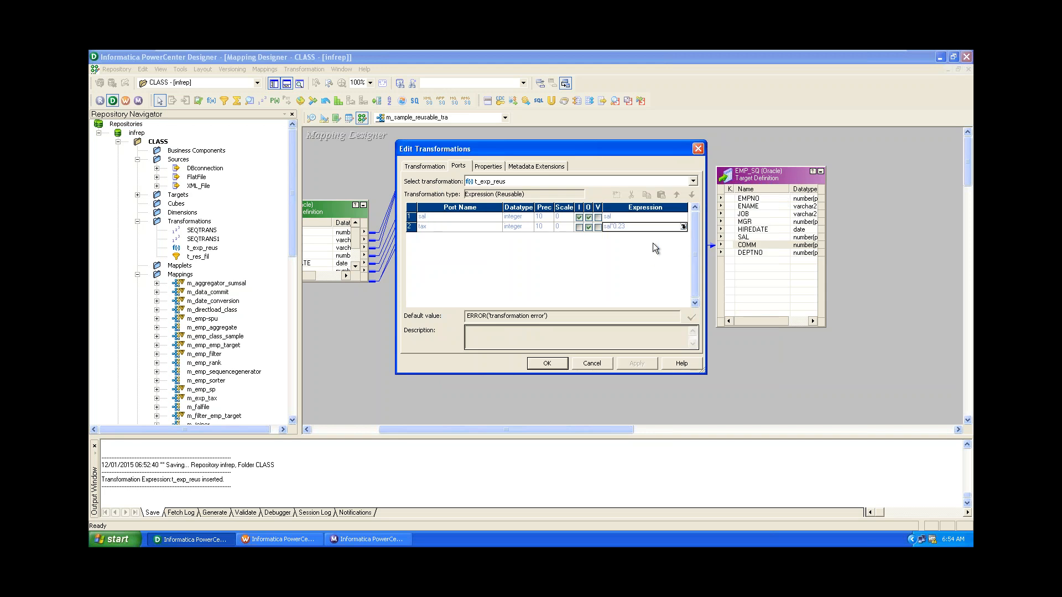
pyautogui.click(697, 149)
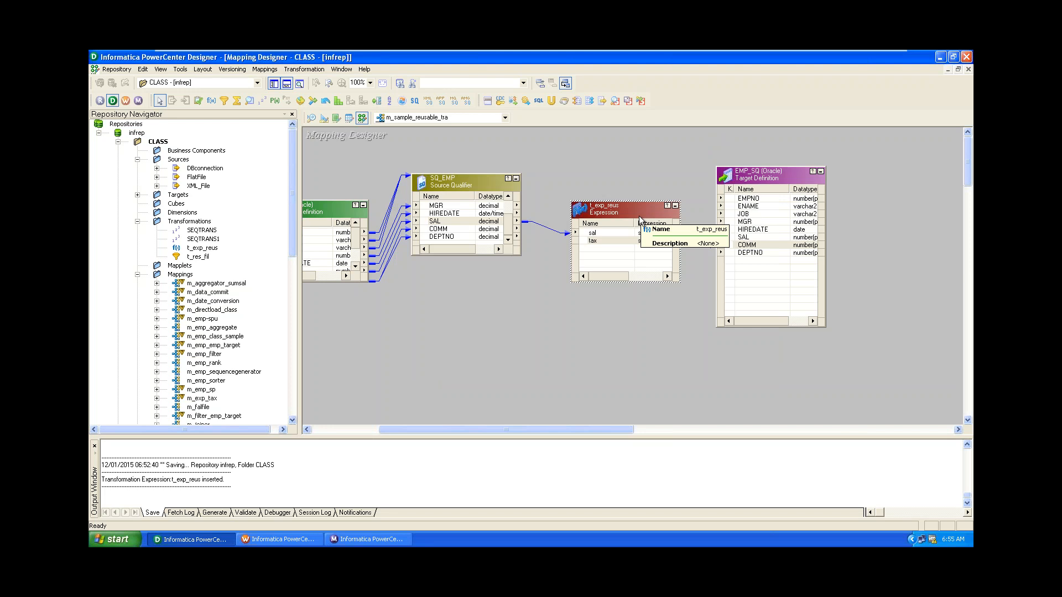
pyautogui.doubleClick(614, 247)
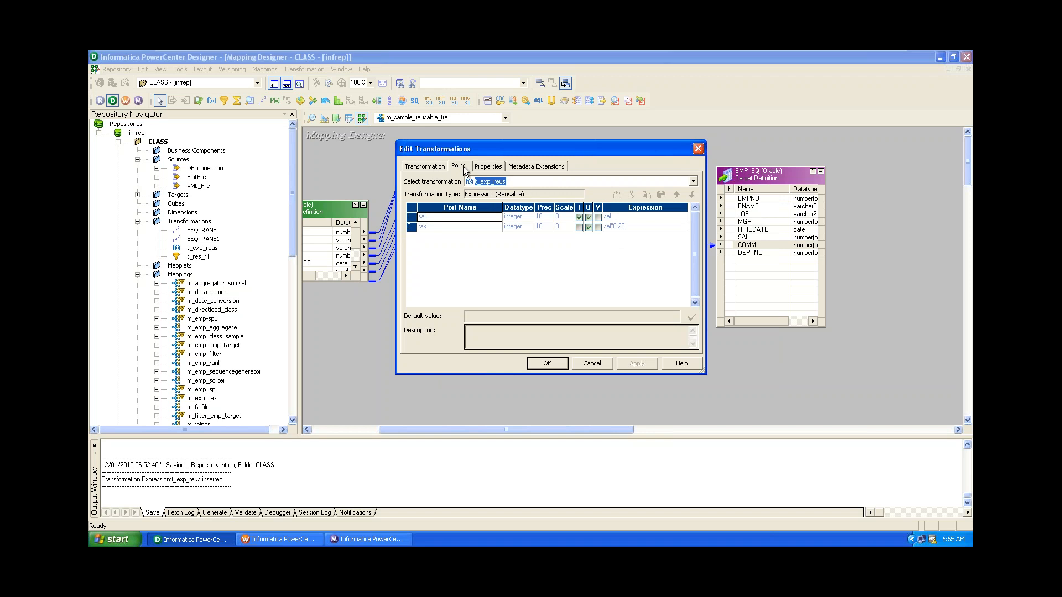
pyautogui.click(698, 148)
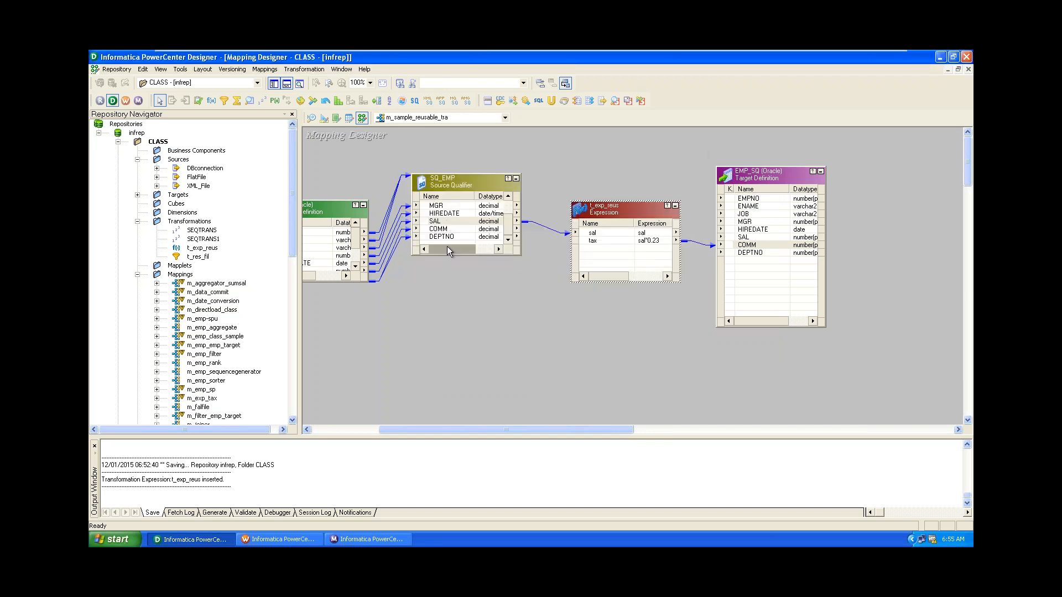
# Try to copy the DEPTNO column from SQ_EMP into t_exp_reus as a new port
pyautogui.moveTo(443, 237); pyautogui.dragTo(563, 248)
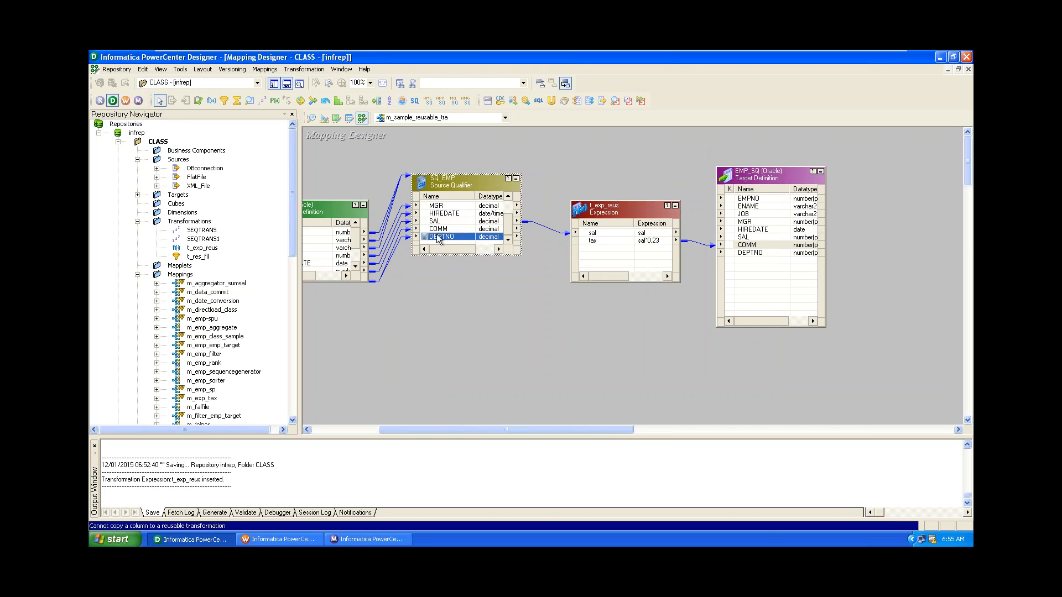
pyautogui.moveTo(437, 235); pyautogui.dragTo(610, 265)
pyautogui.click(476, 306)
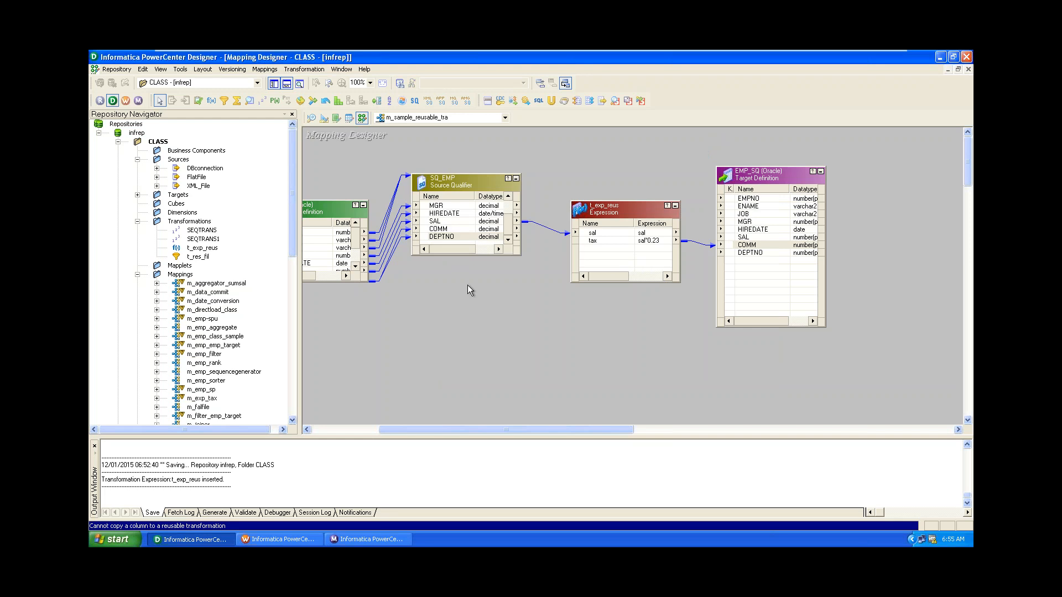
# Open t_exp_reus in the Transformation Developer for a look, close it and return to the mapping
pyautogui.click(347, 121)
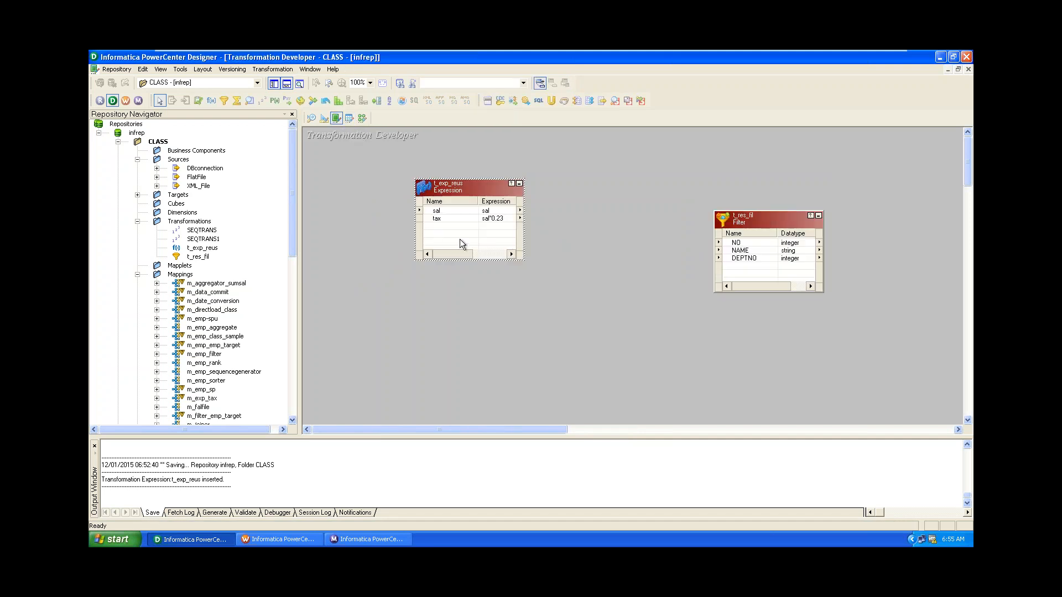
pyautogui.doubleClick(460, 188)
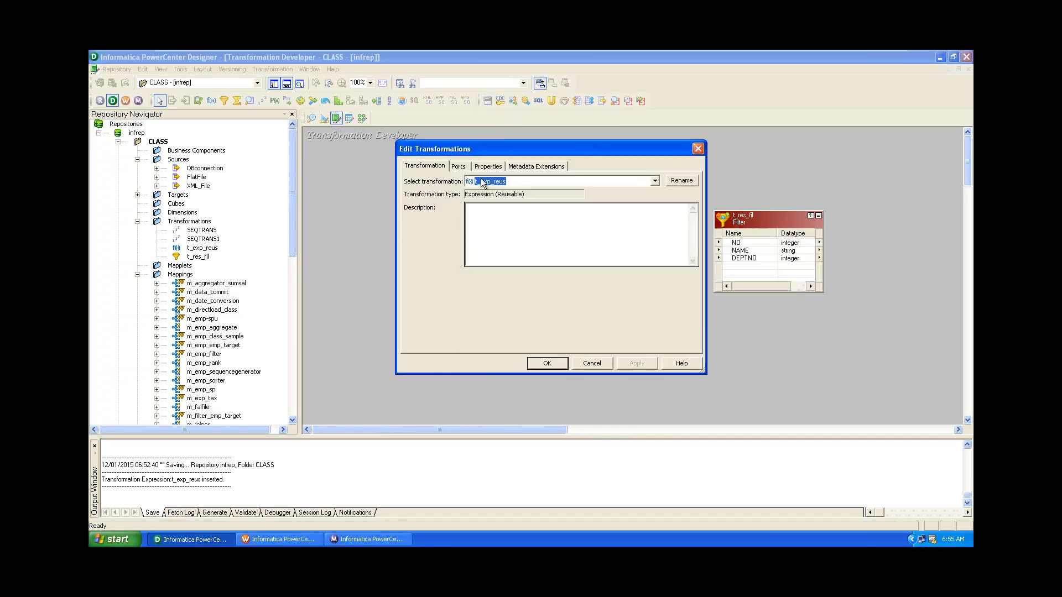
pyautogui.click(697, 148)
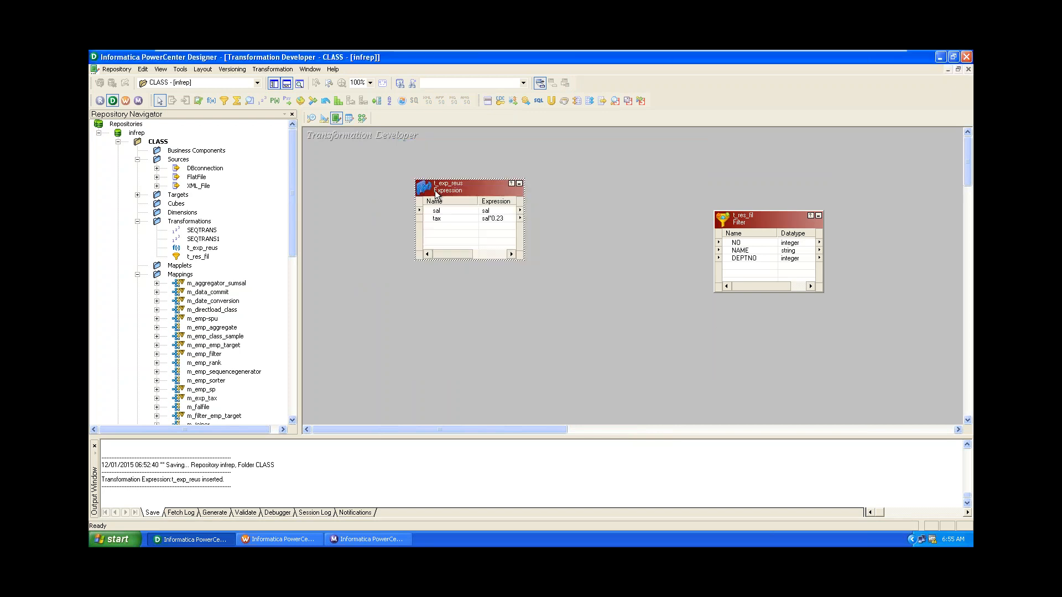
pyautogui.click(363, 118)
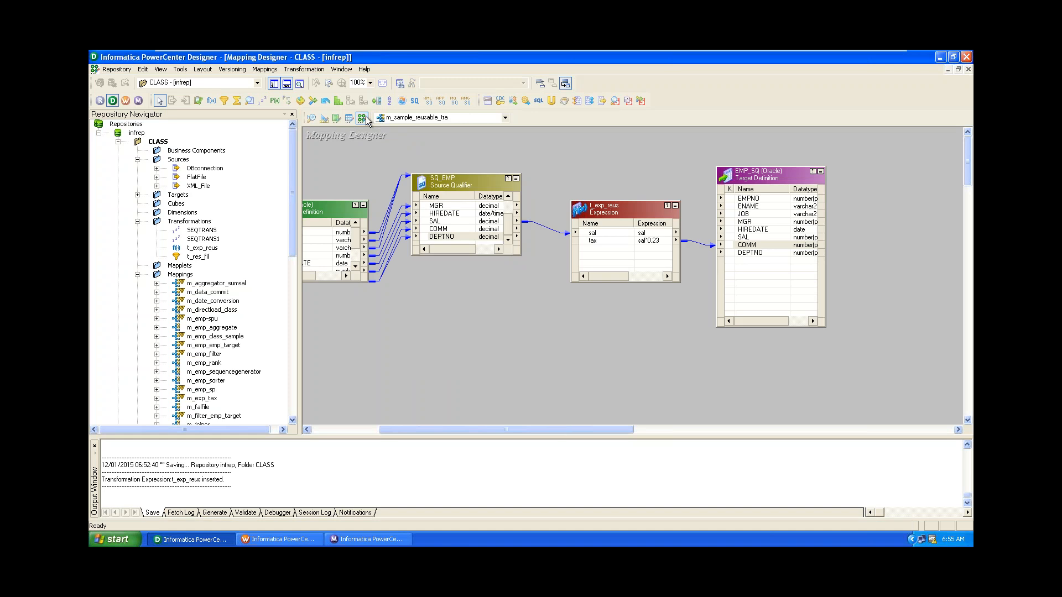
# Set the tax port's expression of t_exp_reus to sal*0.30 in the Transformation Developer, validate it and save the repository
pyautogui.click(336, 119)
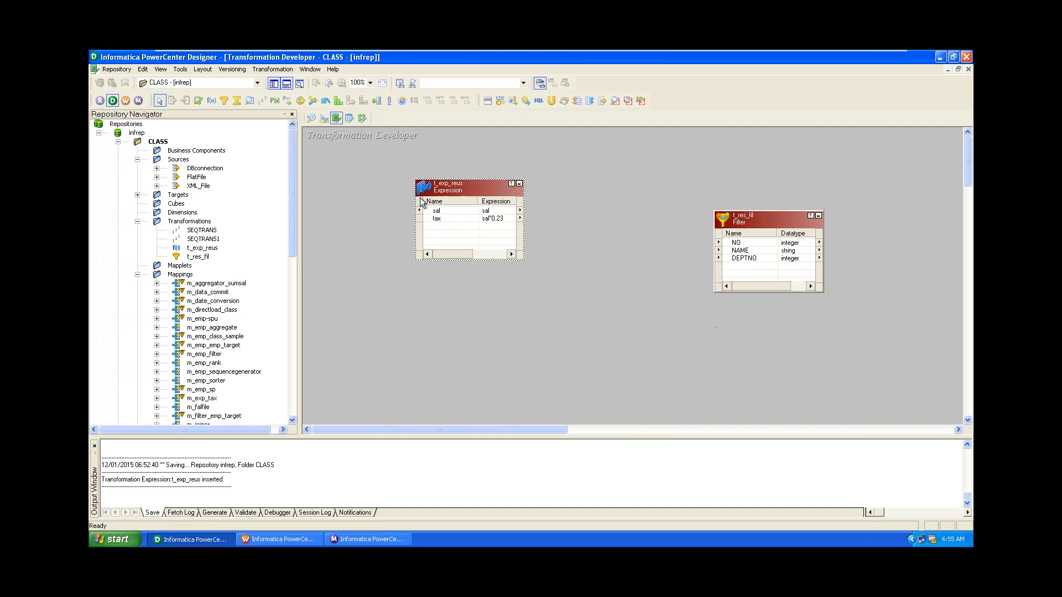
pyautogui.doubleClick(450, 188)
pyautogui.click(497, 168)
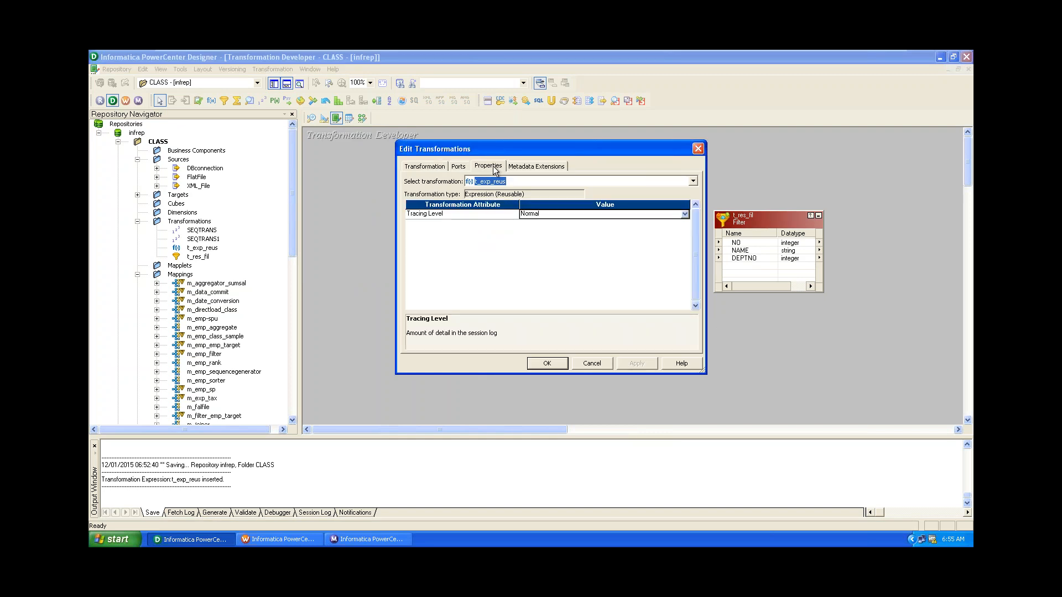
pyautogui.click(459, 167)
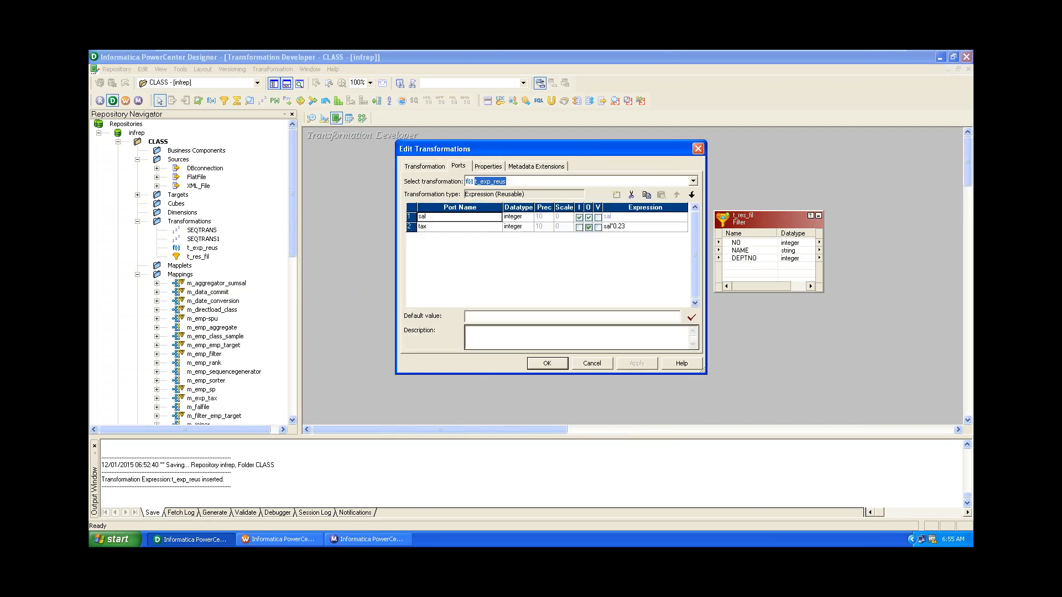
pyautogui.click(682, 226)
pyautogui.click(683, 225)
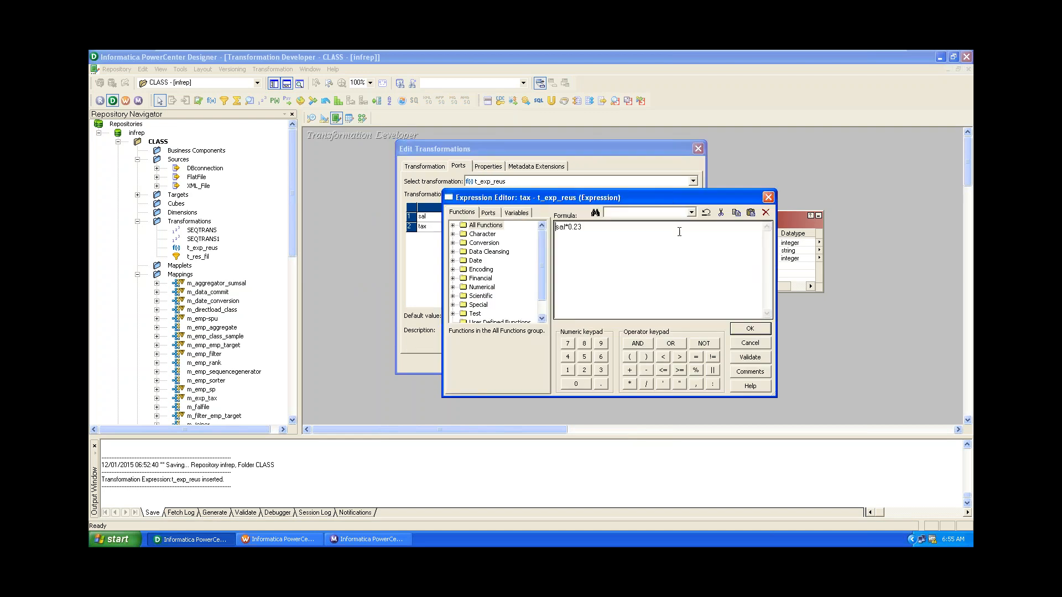
pyautogui.press('BackSpace')
pyautogui.press('BackSpace')
pyautogui.write('30')
pyautogui.click(748, 358)
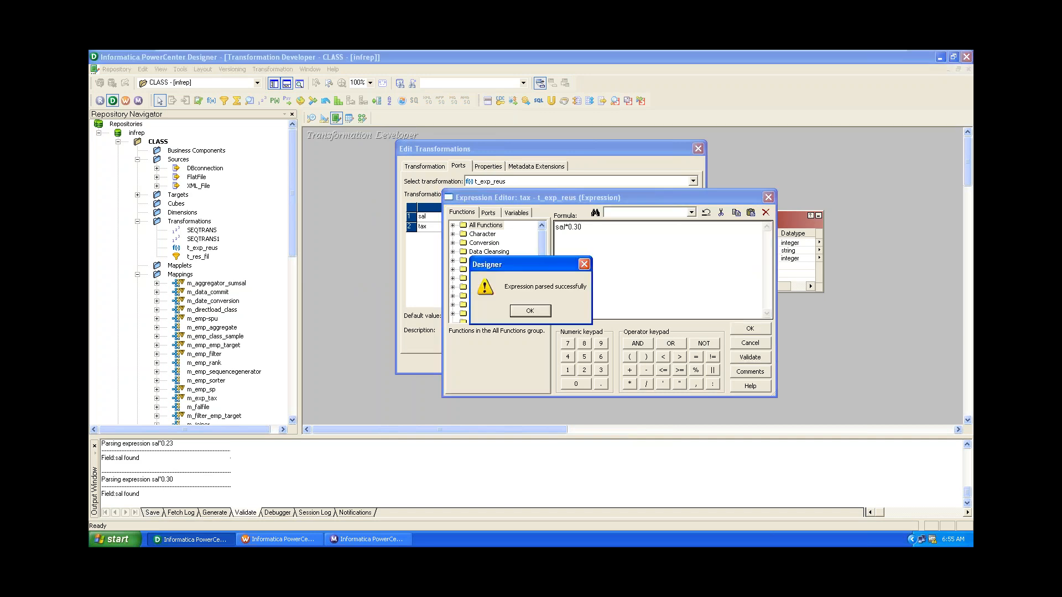
pyautogui.click(532, 313)
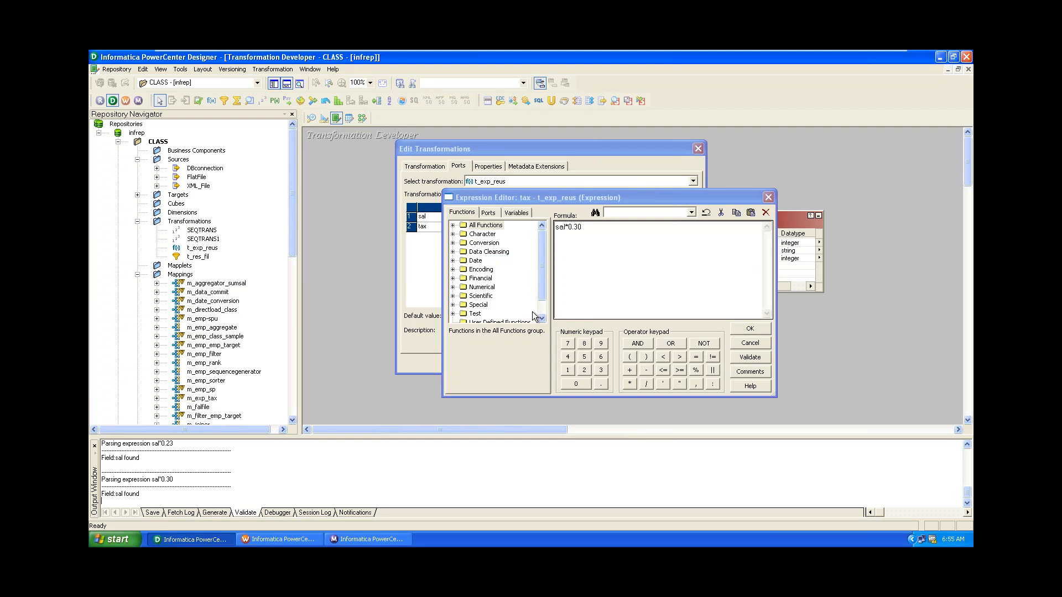
pyautogui.click(750, 331)
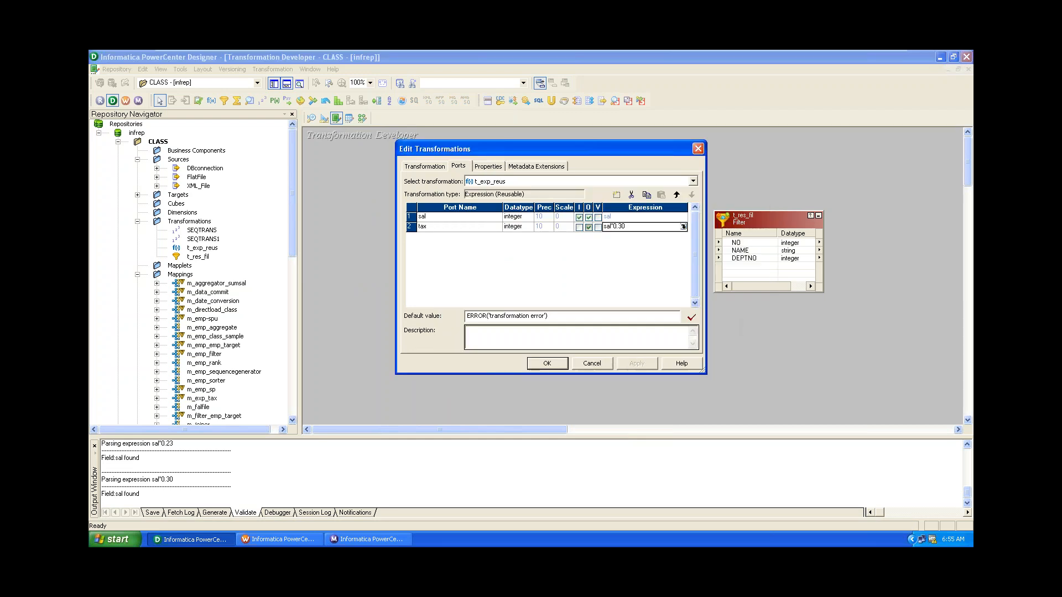
pyautogui.click(556, 363)
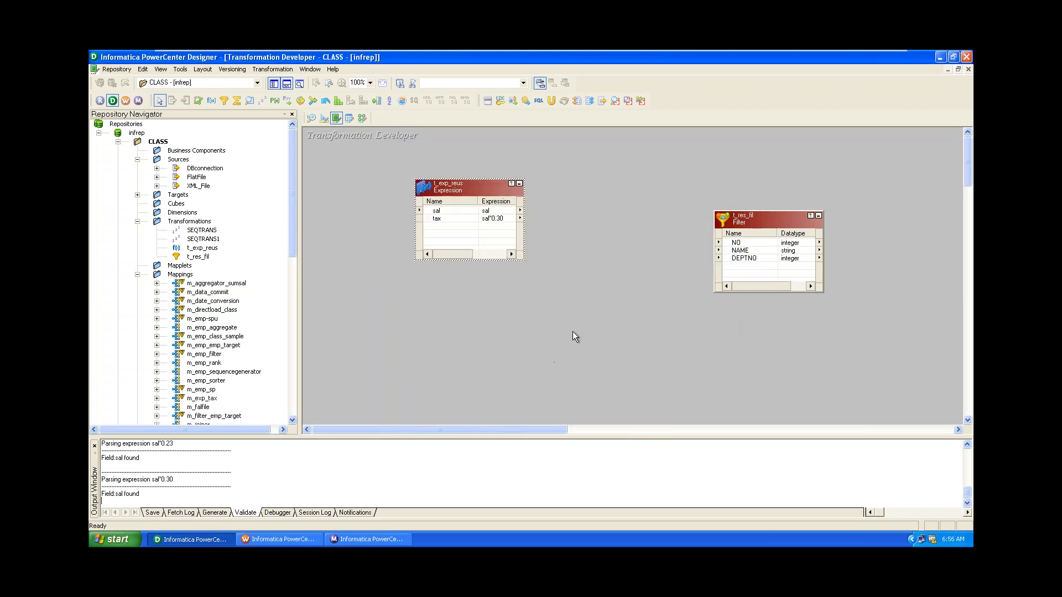
pyautogui.hotkey('ctrl', 's')
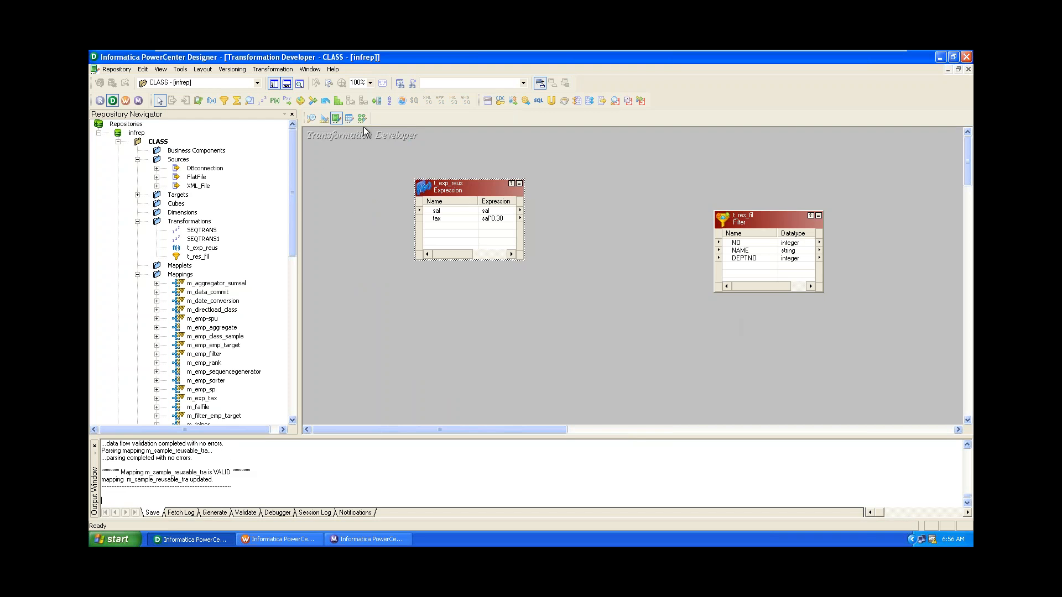
# Check the tax expression of the t_exp_reus instance in m_sample_reusable_tra, open its transformation details and close them
pyautogui.click(362, 117)
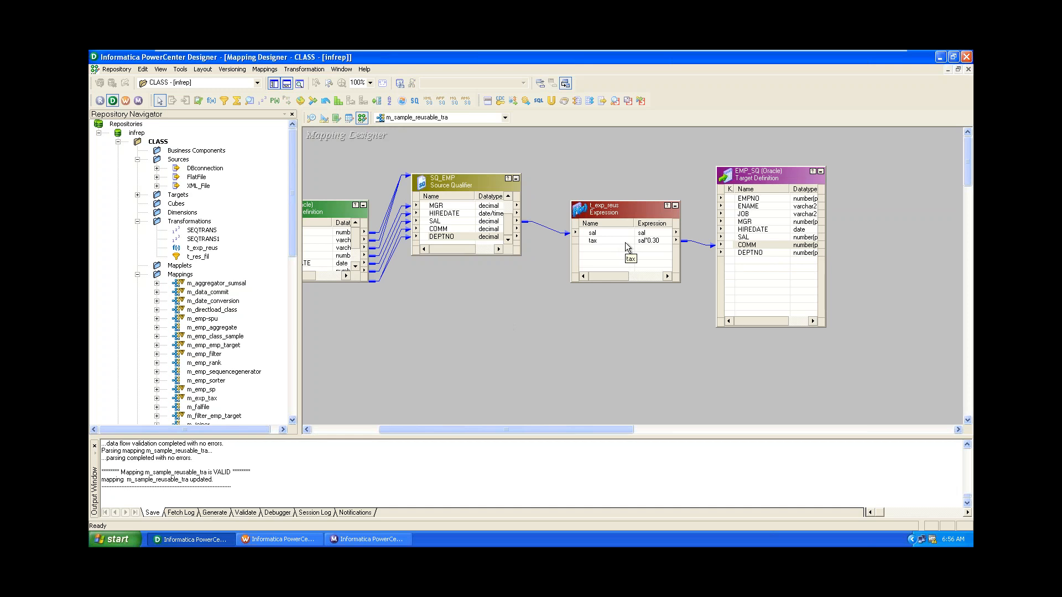
pyautogui.doubleClick(627, 211)
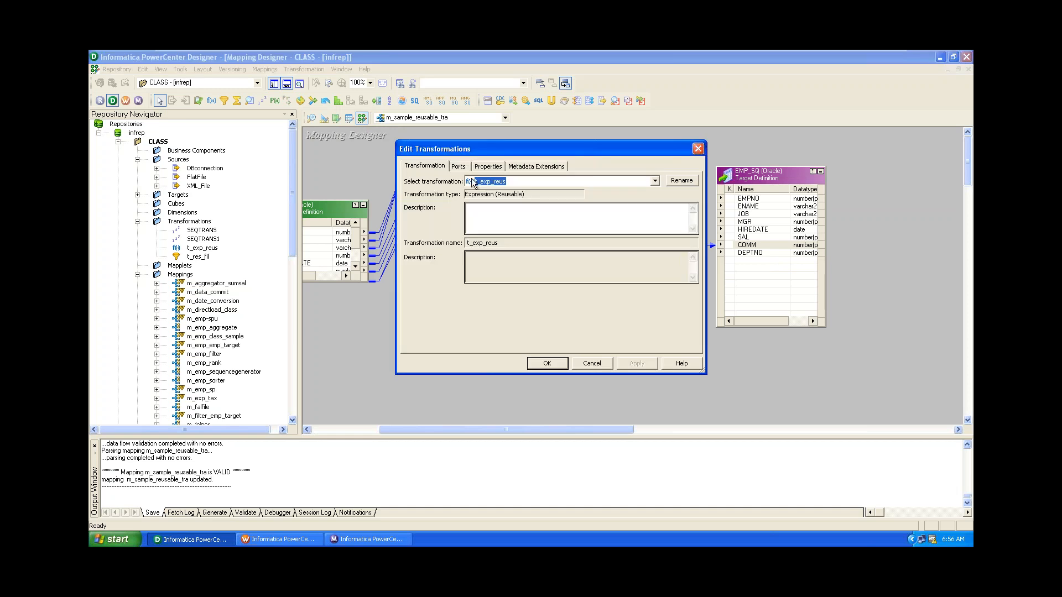
pyautogui.click(697, 148)
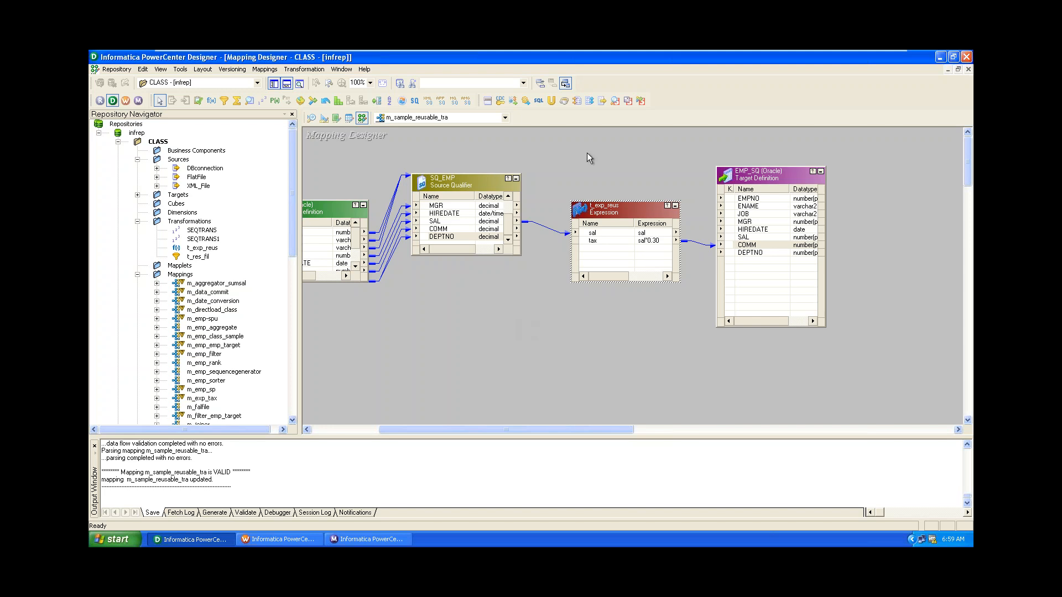
# Minimize the Windows XP Professional virtual machine to return to the Notepad lesson notes
pyautogui.moveTo(881, 50)
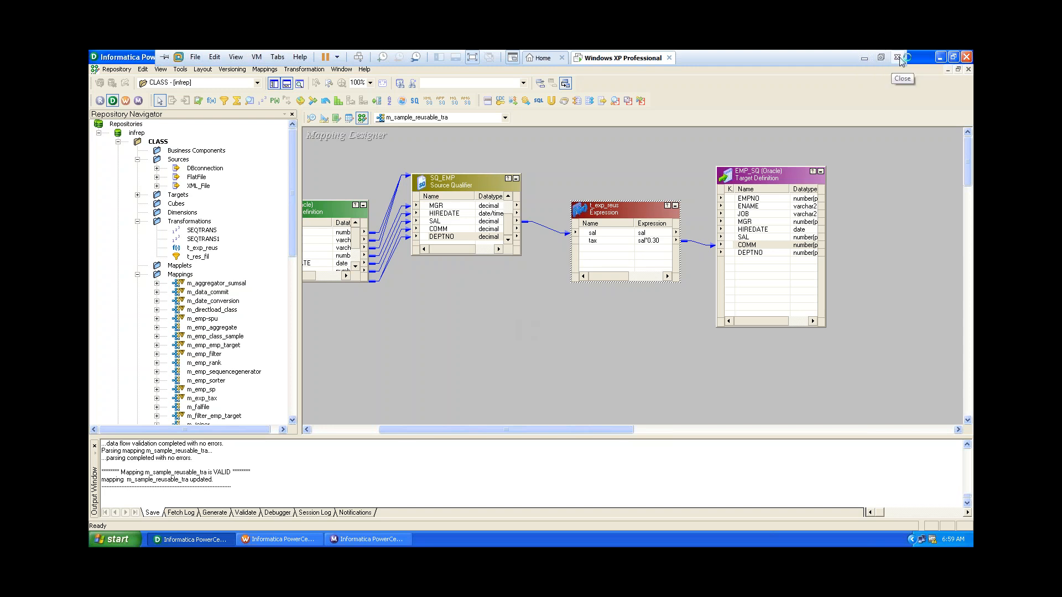
pyautogui.click(861, 57)
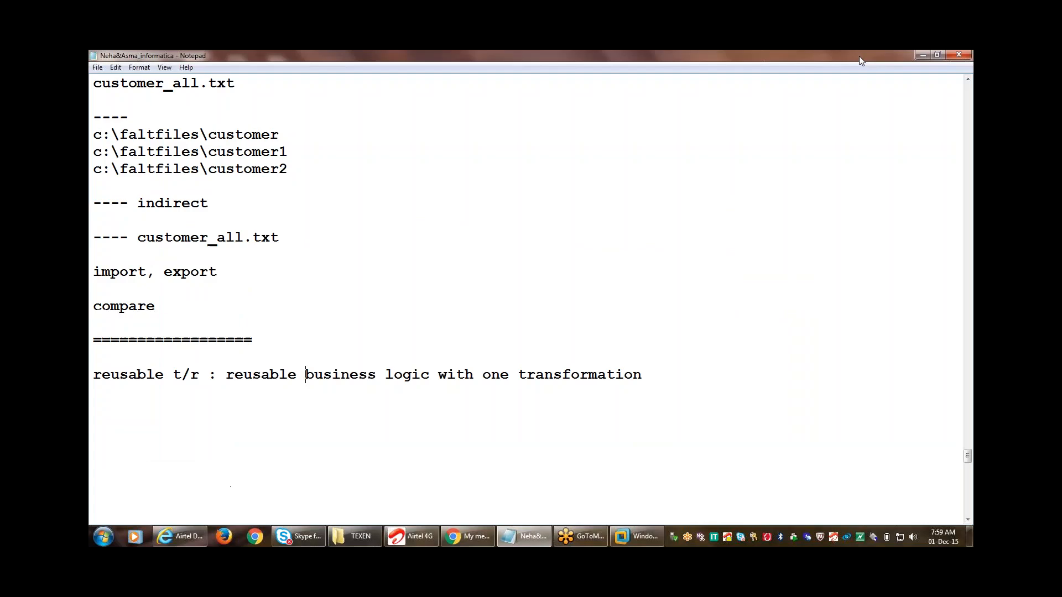